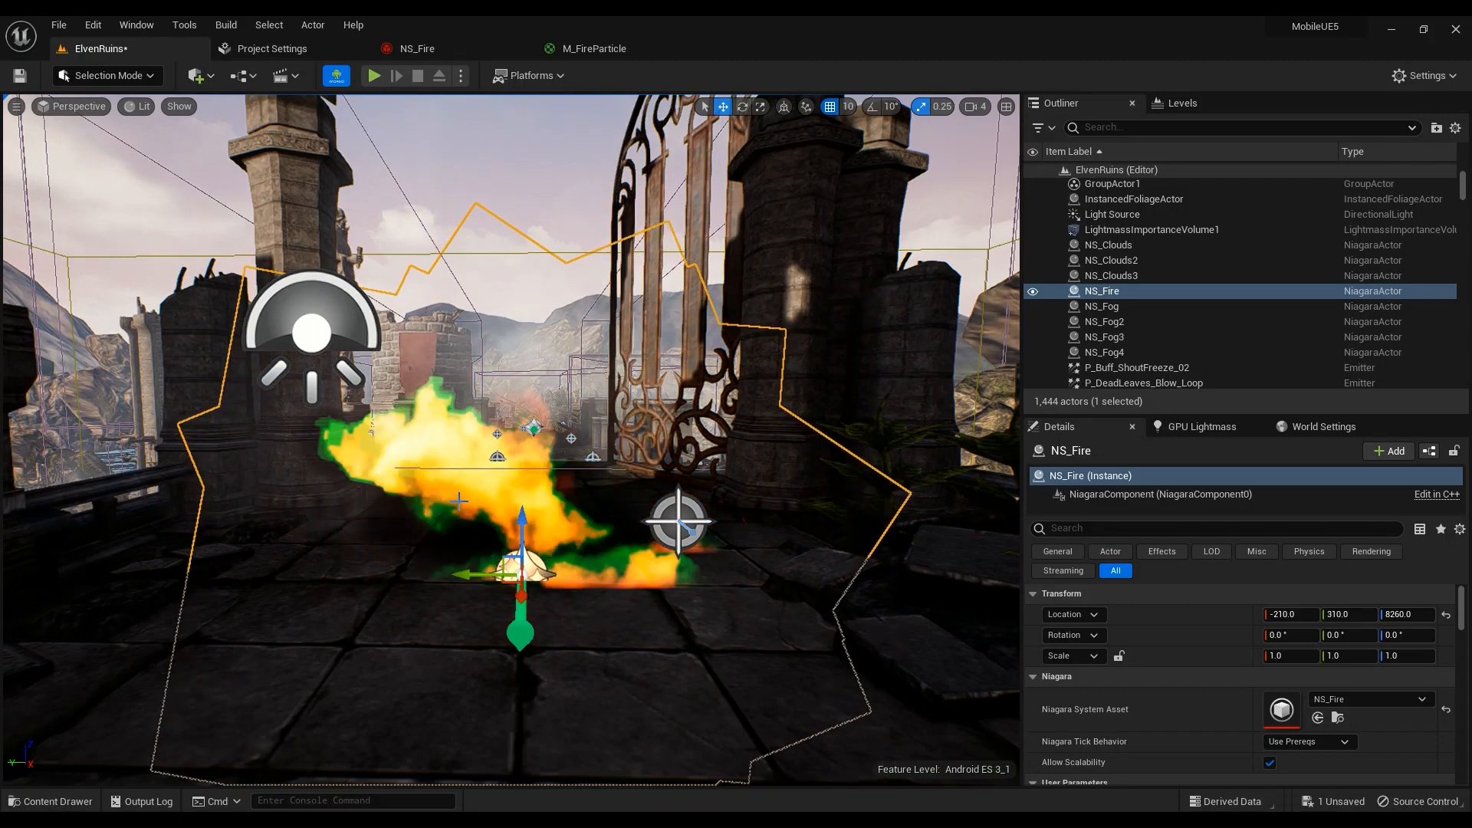
# Switch from the ElvenRuins level to the M_FireParticle material graph editor
pyautogui.click(571, 47)
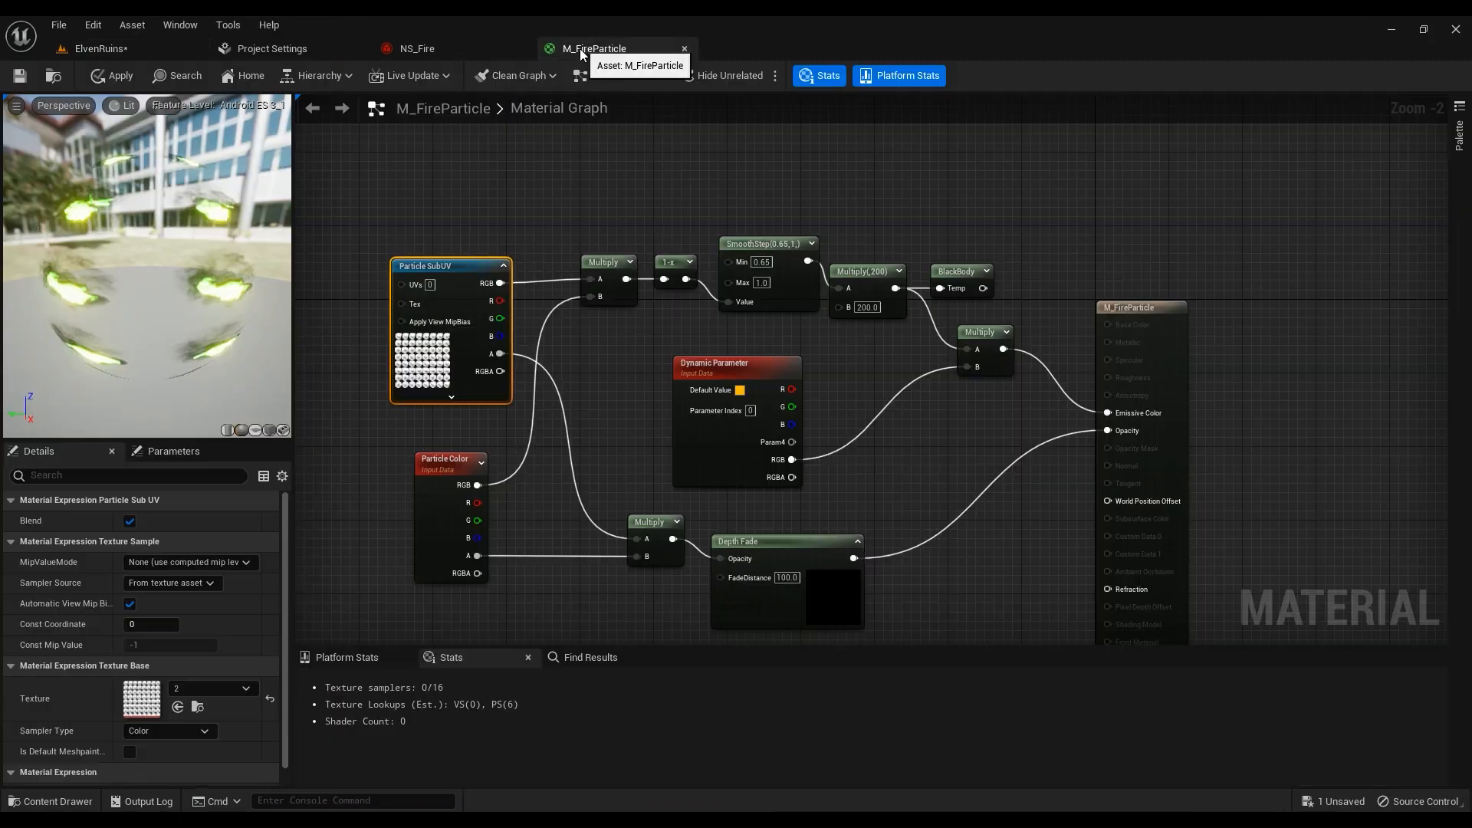
# Open the flipbook texture and reset its Maximum Texture Size to 0 for full resolution
pyautogui.doubleClick(149, 706)
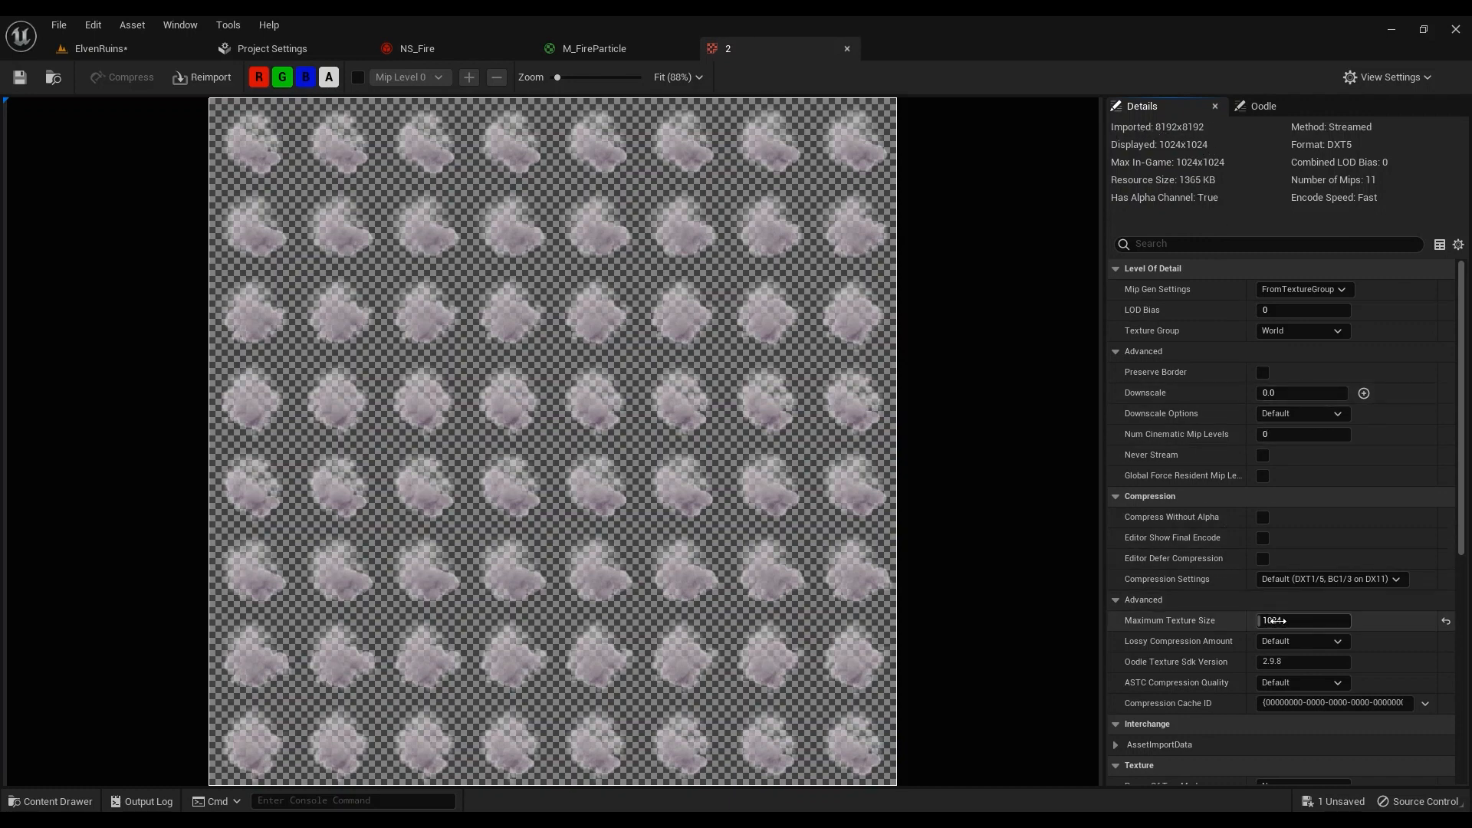
pyautogui.click(1446, 623)
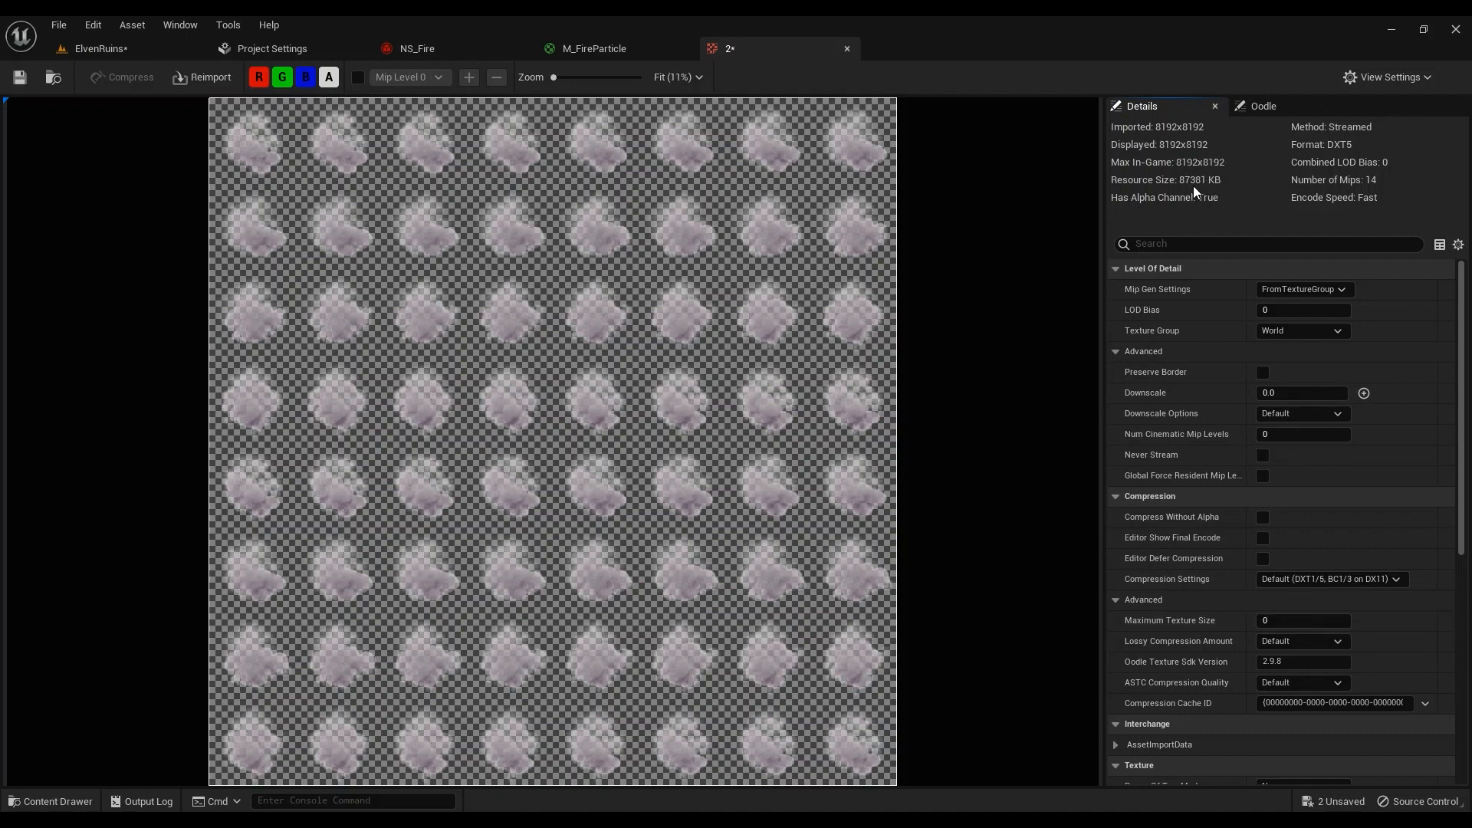
pyautogui.click(1307, 623)
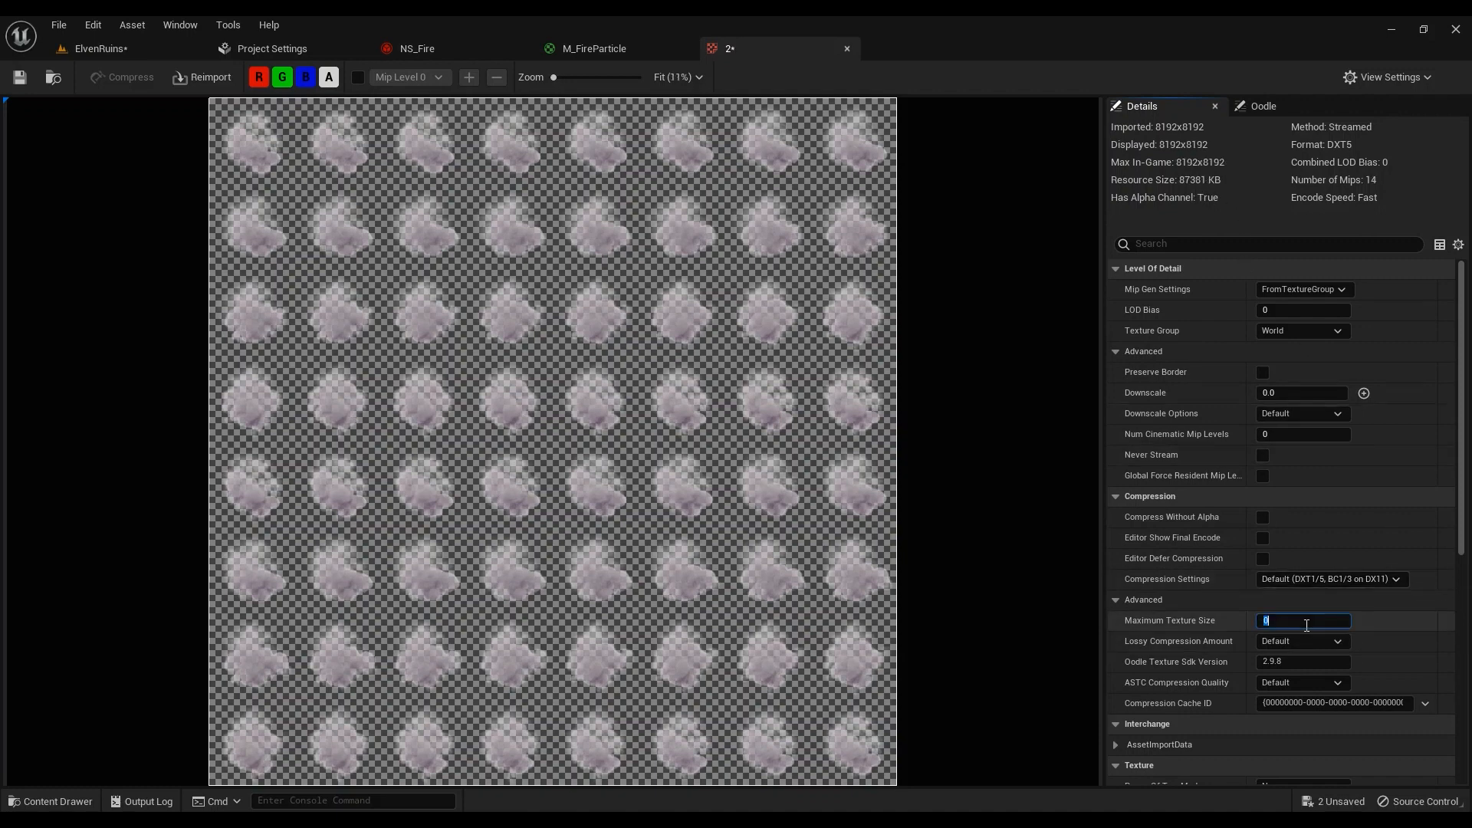
pyautogui.doubleClick(1291, 620)
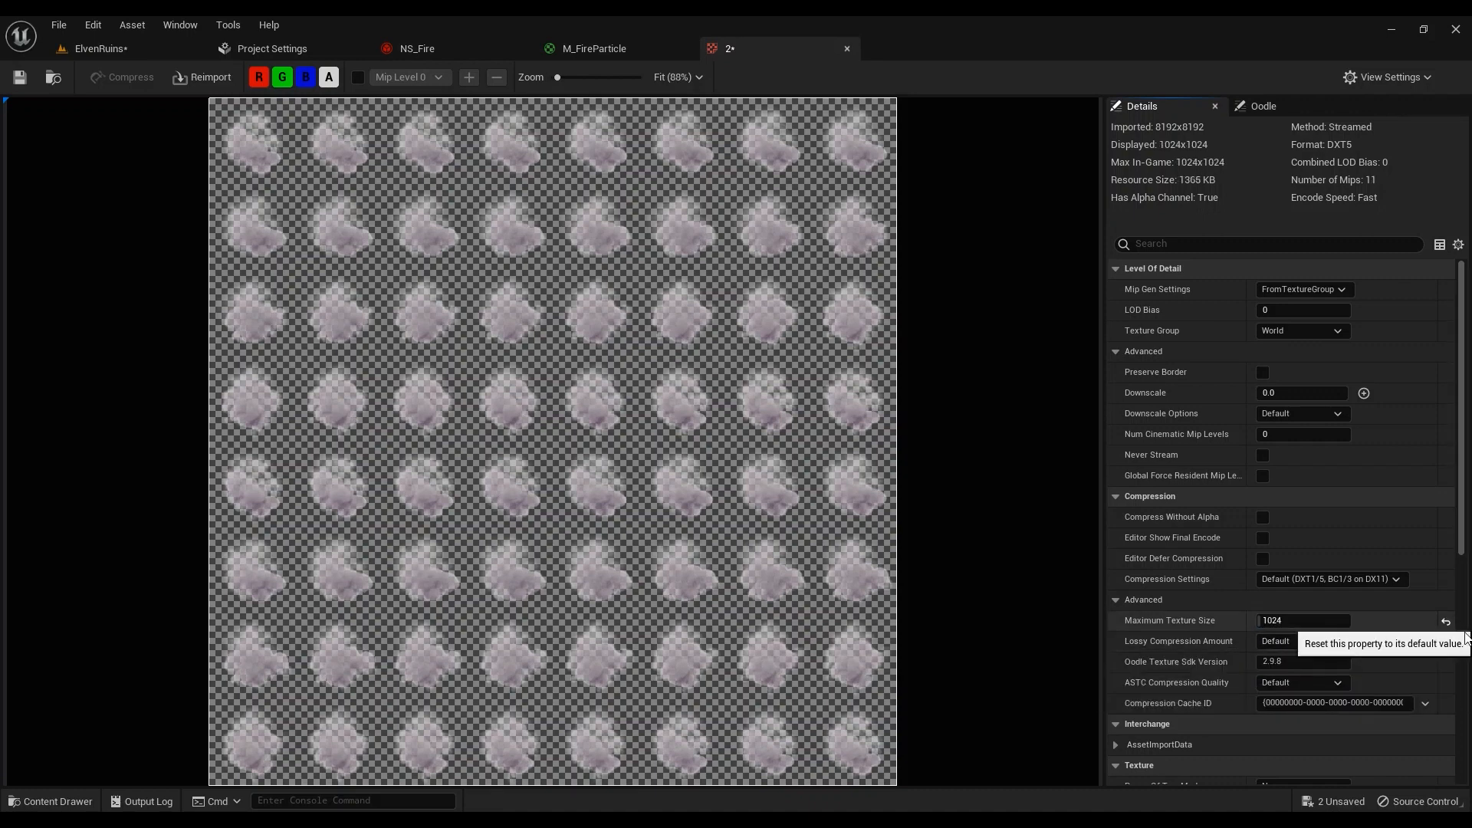
pyautogui.click(1446, 620)
# Save the texture, then return to ElvenRuins and fly the camera near the fire
pyautogui.click(19, 77)
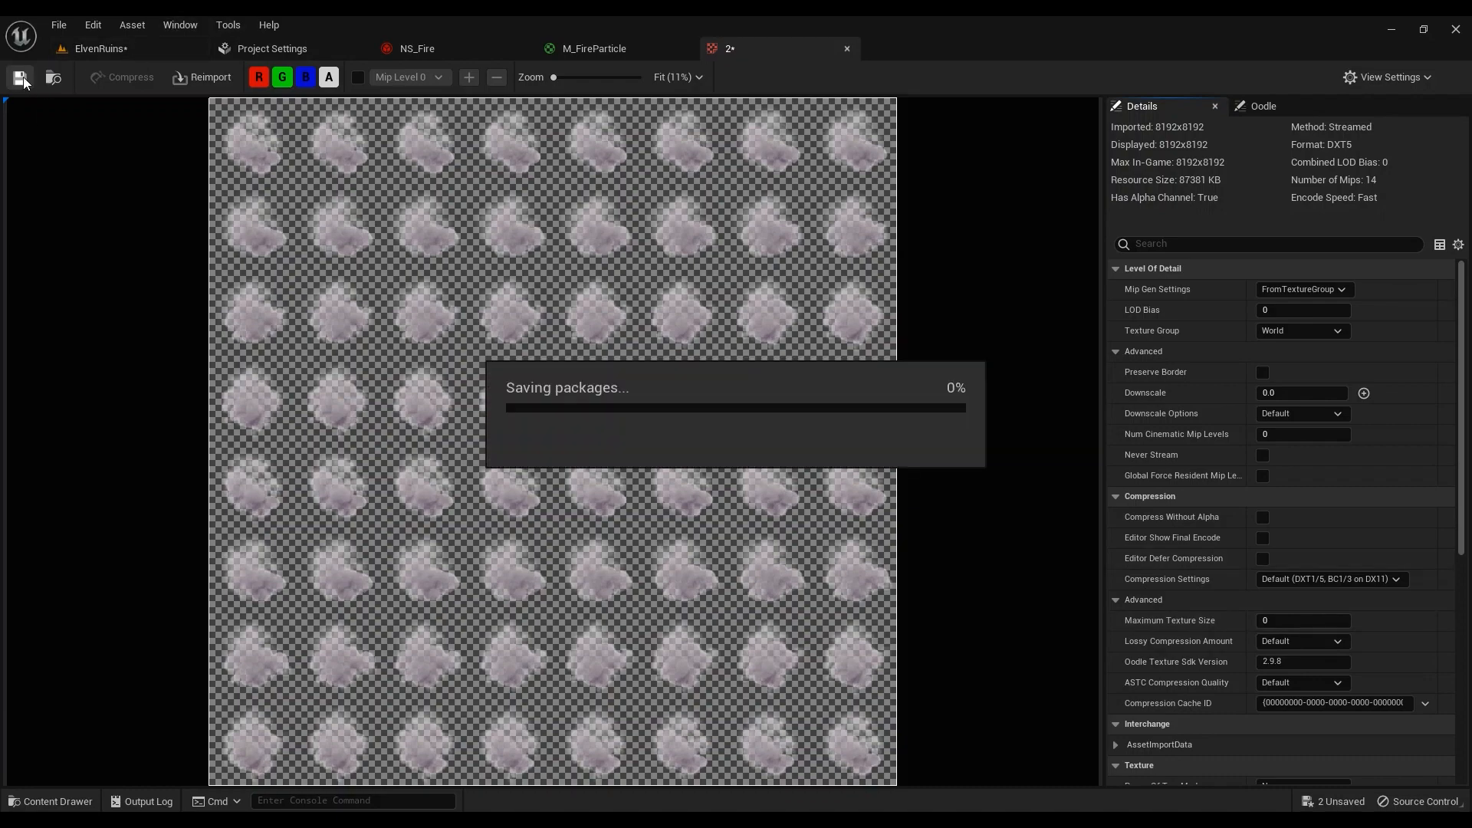
pyautogui.click(100, 47)
pyautogui.moveTo(437, 455)
pyautogui.mouseDown(button='right')
pyautogui.moveTo(395, 469)
pyautogui.moveTo(430, 479)
pyautogui.moveTo(440, 456)
pyautogui.mouseUp(button='right')
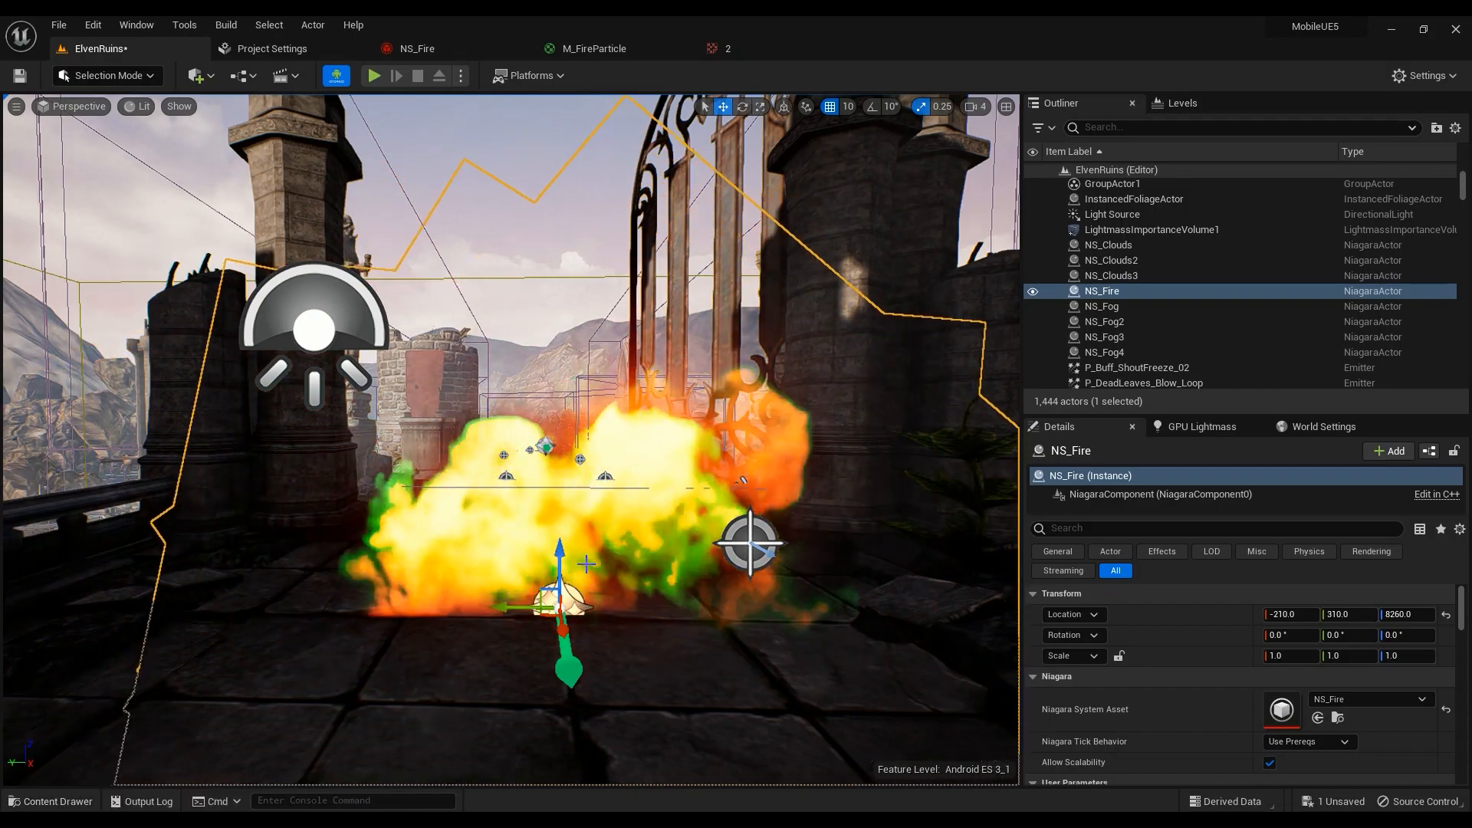
# Locate M_FireParticle in the Content Browser and open the SubUV node's flipbook texture '2'
pyautogui.click(587, 49)
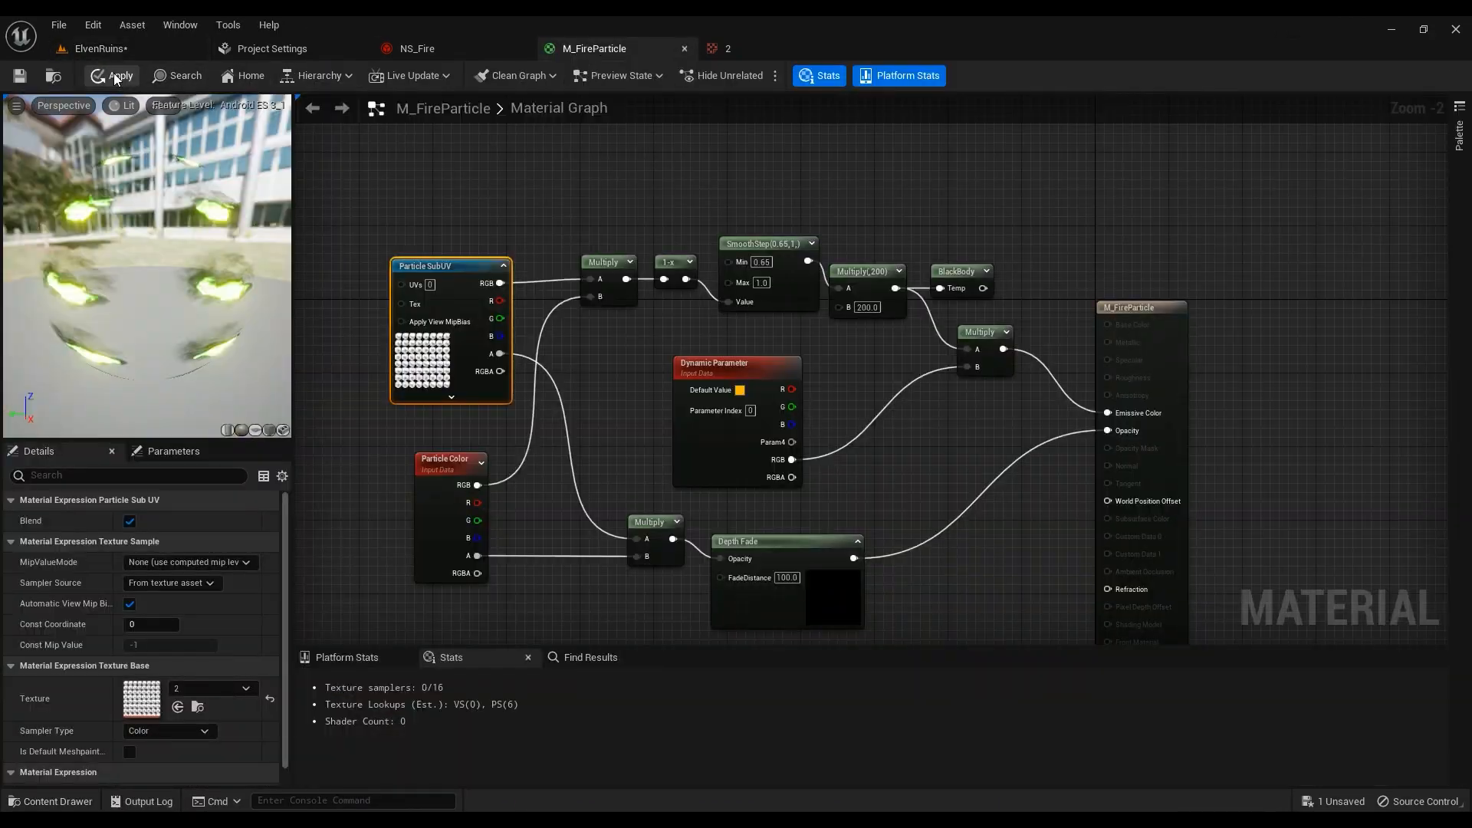
pyautogui.click(50, 77)
pyautogui.scroll(-2, 473, 742)
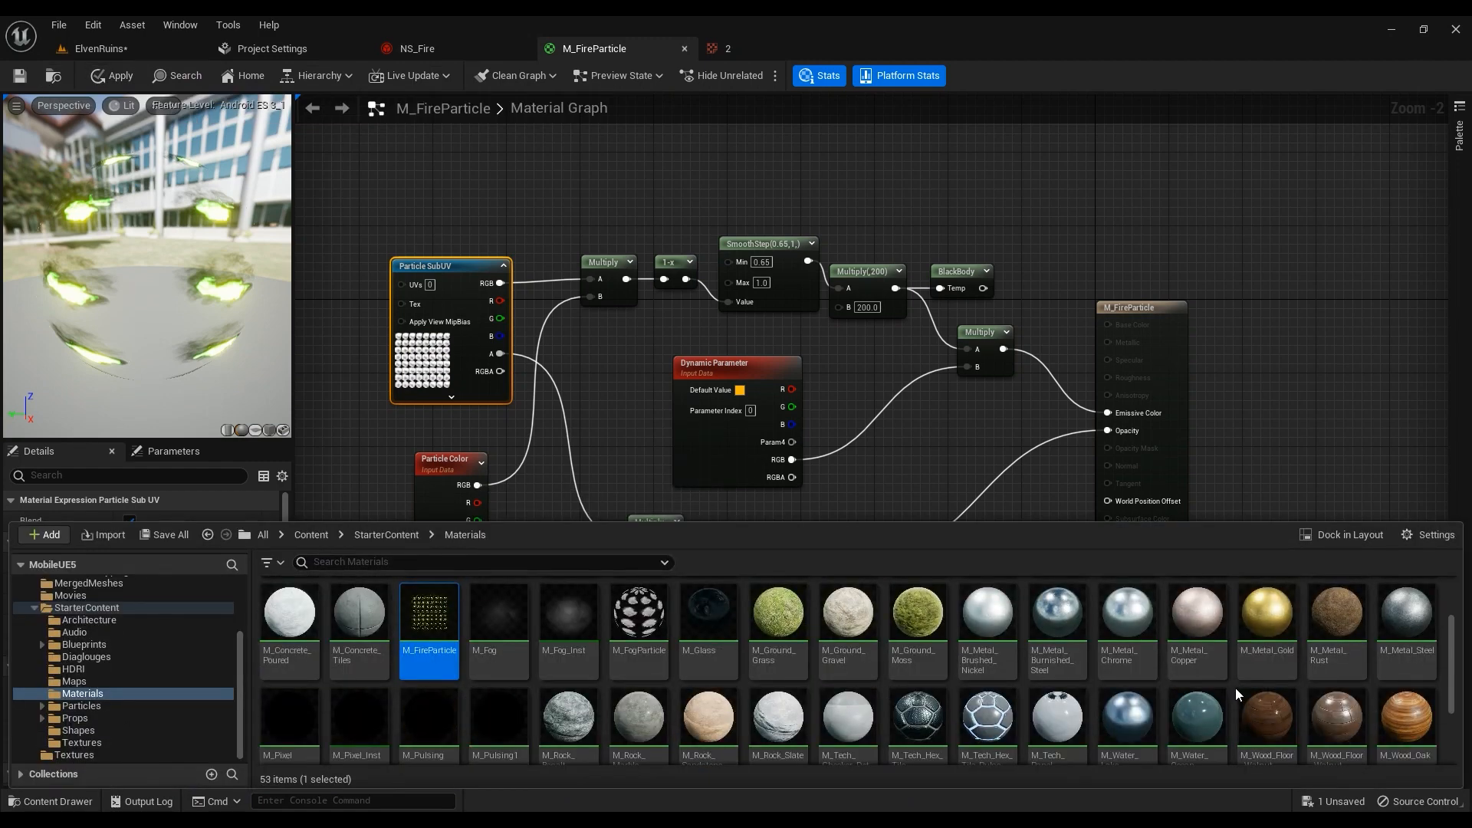
pyautogui.rightClick(1236, 693)
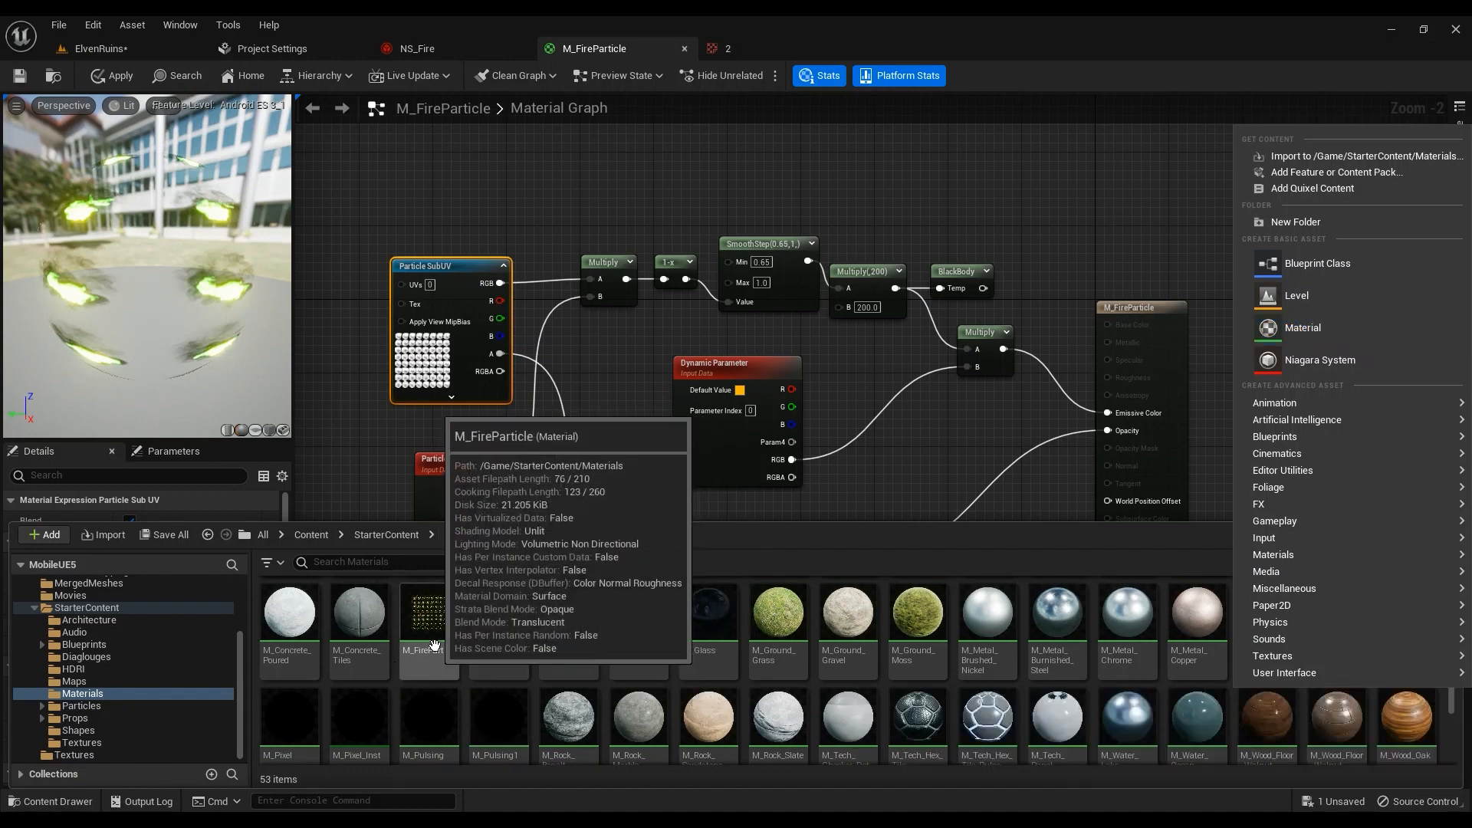
pyautogui.click(434, 645)
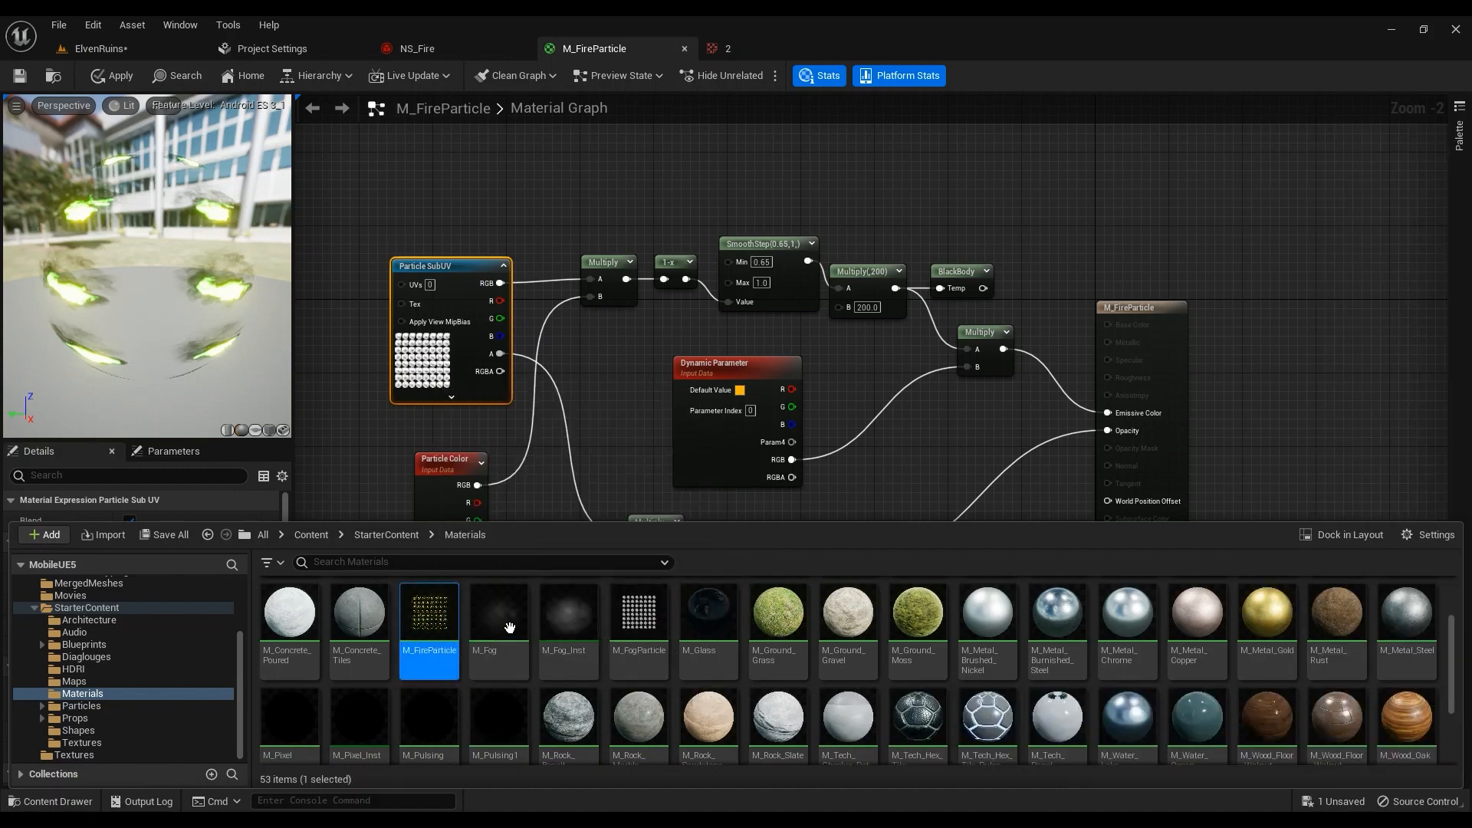
pyautogui.moveTo(610, 408); pyautogui.dragTo(714, 298, button='right')
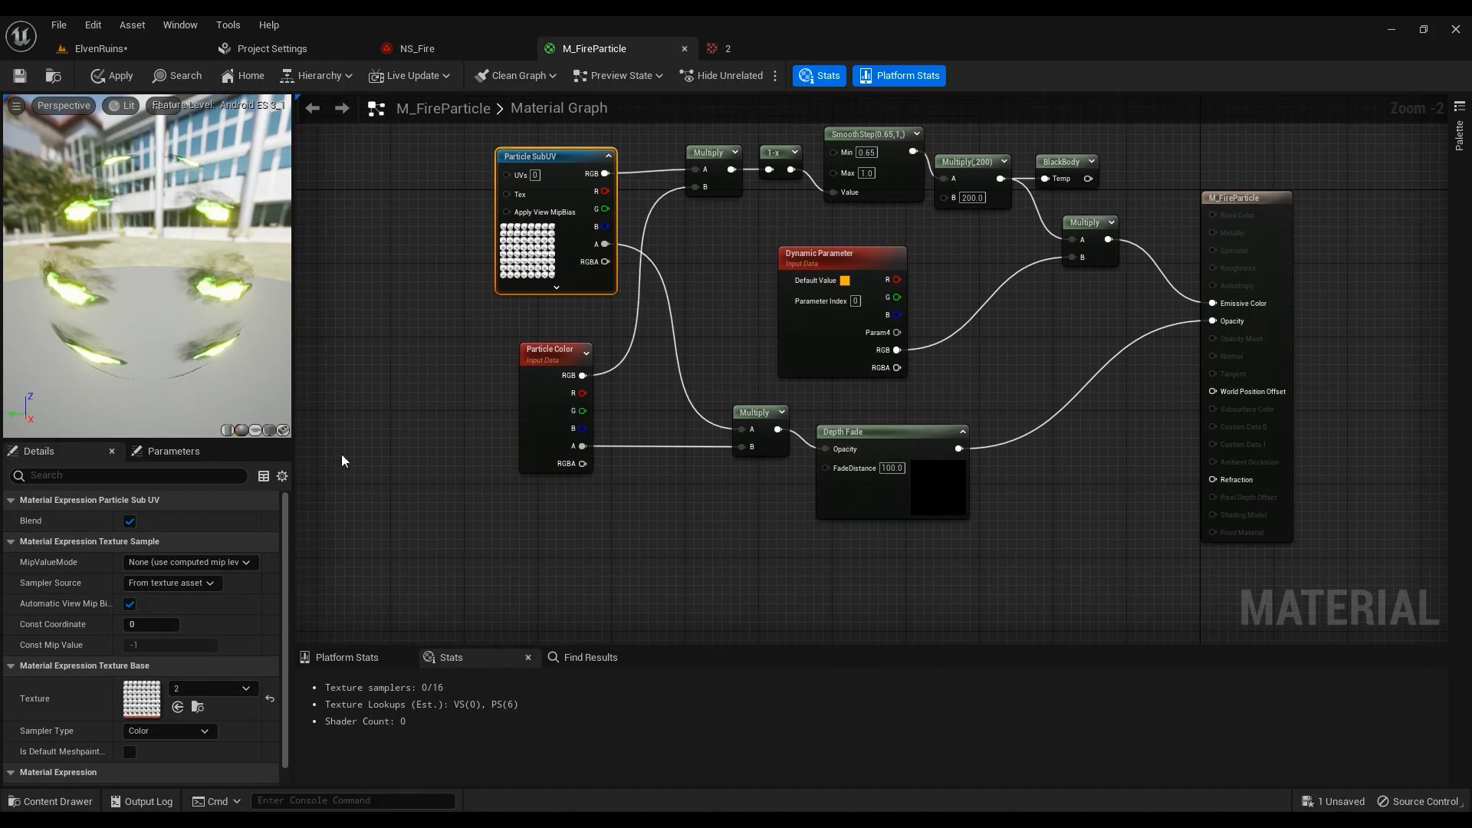
pyautogui.doubleClick(142, 698)
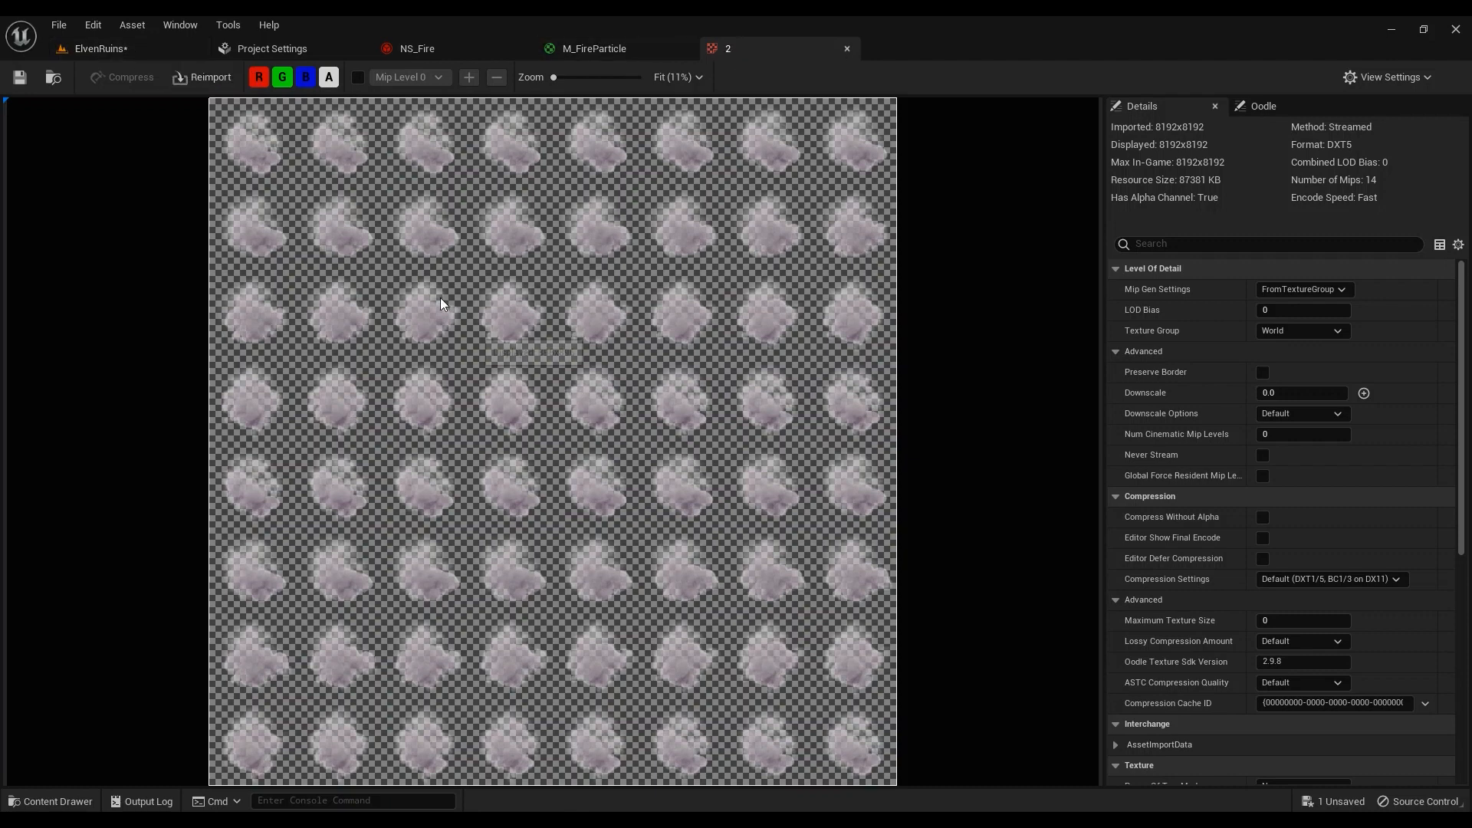
# Close the texture editor, and remove a stray Texture Sample node of texture 2 from the graph
pyautogui.click(850, 49)
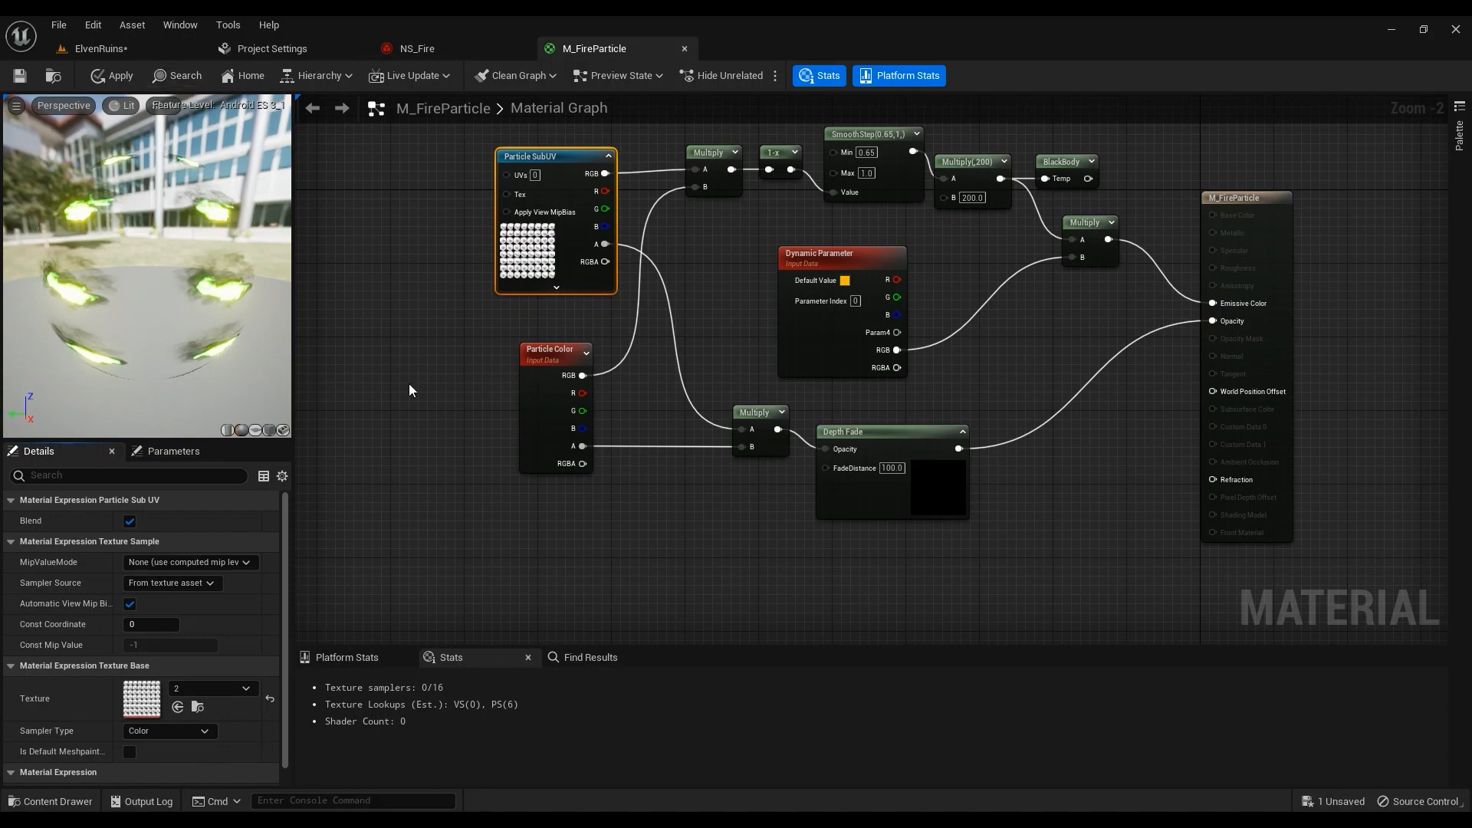
pyautogui.click(50, 801)
pyautogui.moveTo(290, 606); pyautogui.dragTo(429, 362)
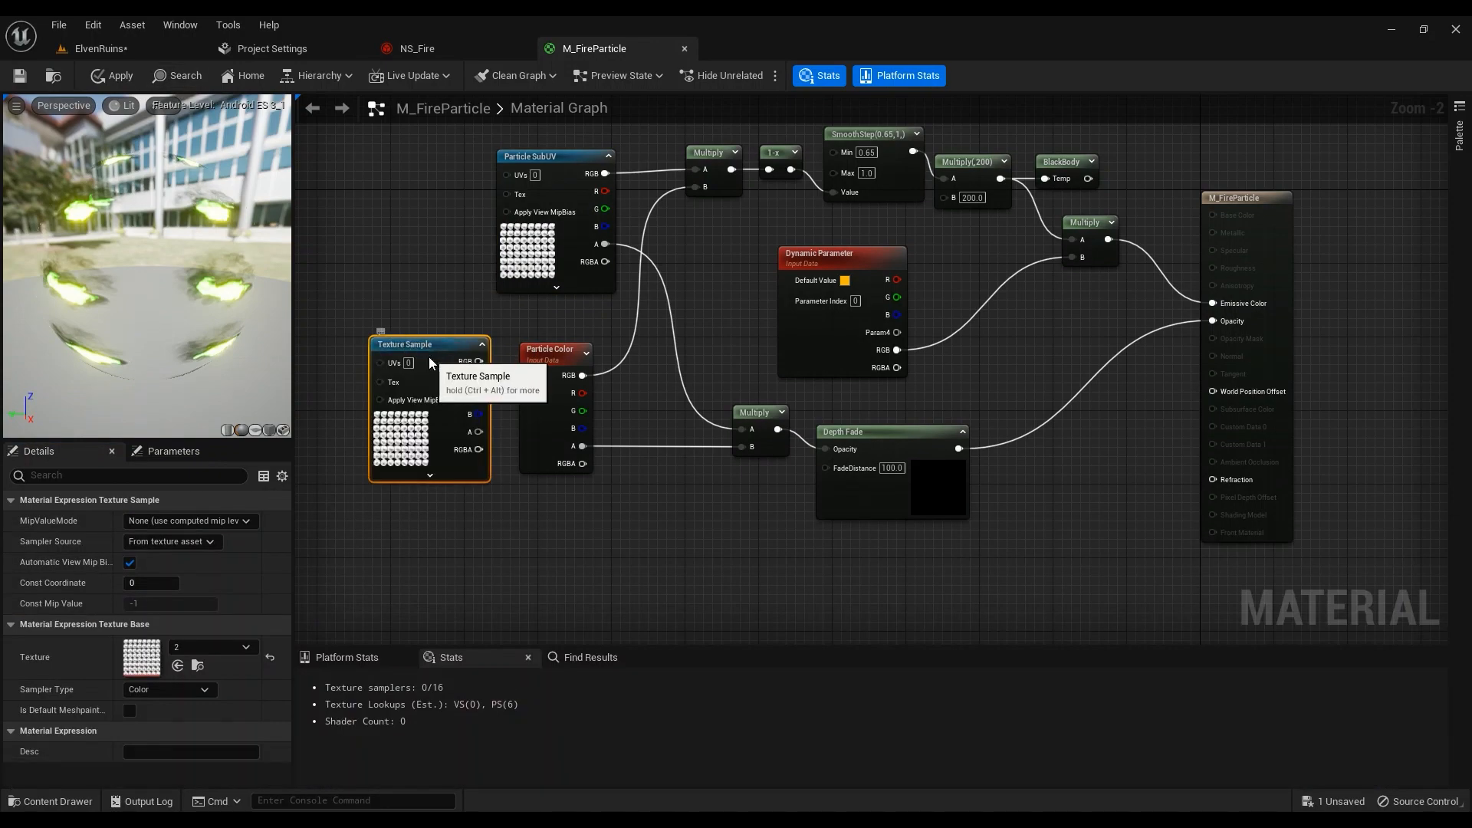
pyautogui.press('Delete')
# Add a Multiply node and wire the Particle SubUV RGB output into its A input
pyautogui.moveTo(455, 194); pyautogui.dragTo(358, 456, button='right')
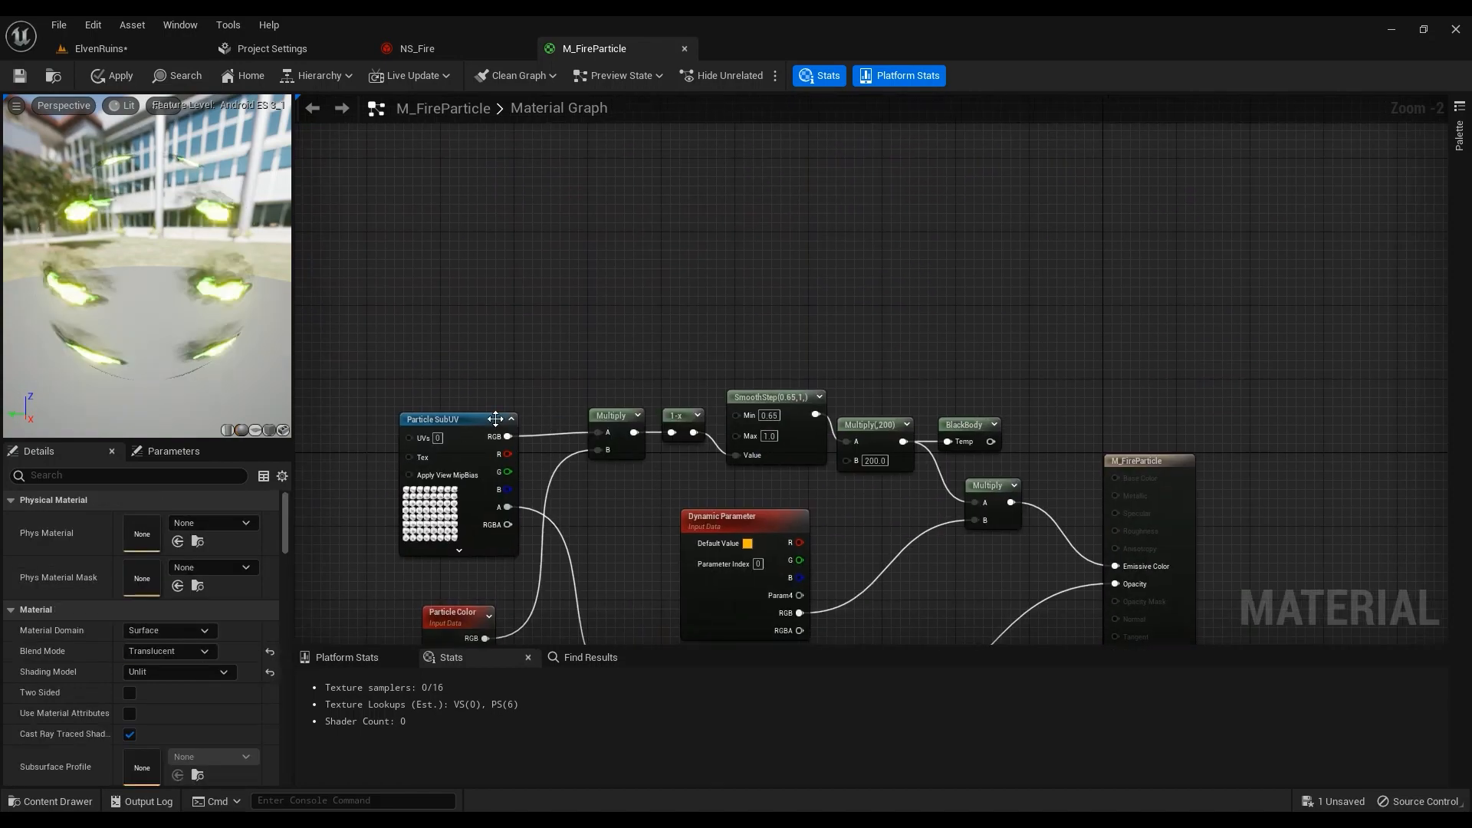
pyautogui.scroll(2, 497, 418)
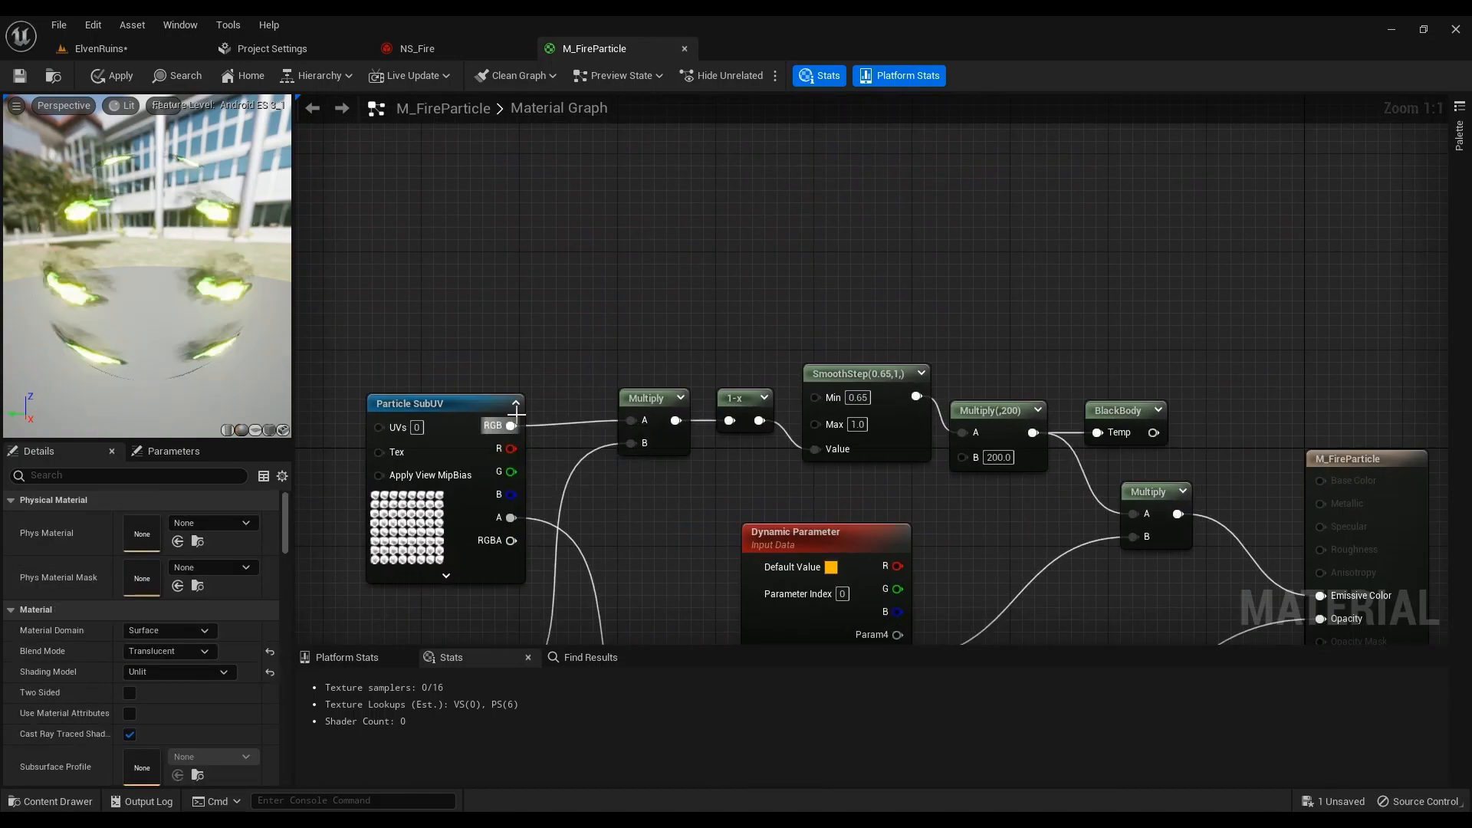
pyautogui.click(591, 269)
pyautogui.moveTo(511, 426); pyautogui.dragTo(615, 310)
pyautogui.moveTo(499, 635); pyautogui.dragTo(579, 421, button='right')
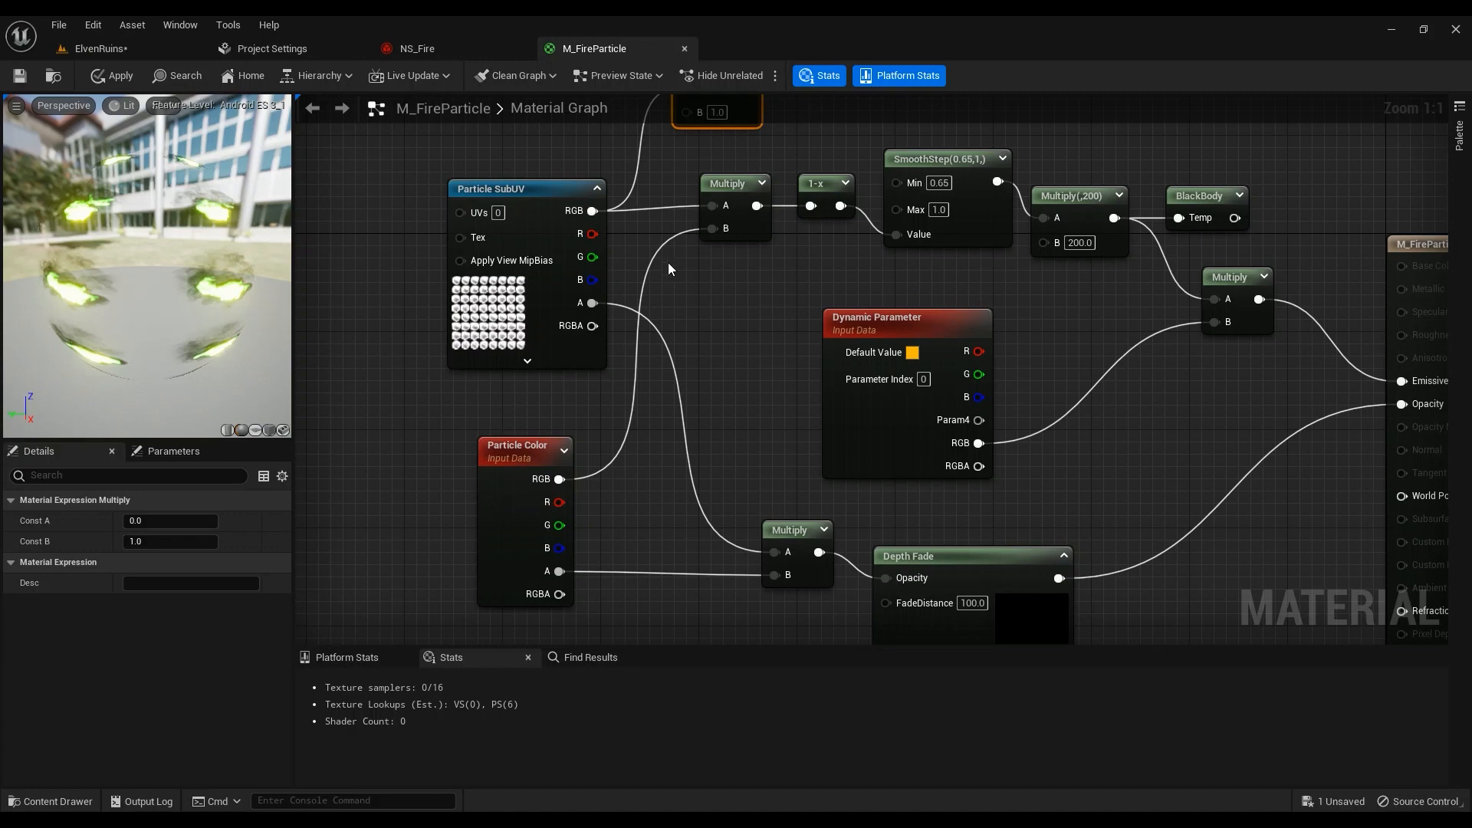
# Add a OneMinus (1-x) node connected to the Multiply(,1) output
pyautogui.moveTo(669, 262); pyautogui.dragTo(560, 391, button='right')
pyautogui.moveTo(637, 217); pyautogui.dragTo(711, 192)
pyautogui.write('one')
pyautogui.click(722, 388)
# Preview the Multiply and 1-x nodes, wire Multiply into SmoothStep's Value, and apply the material
pyautogui.rightClick(628, 198)
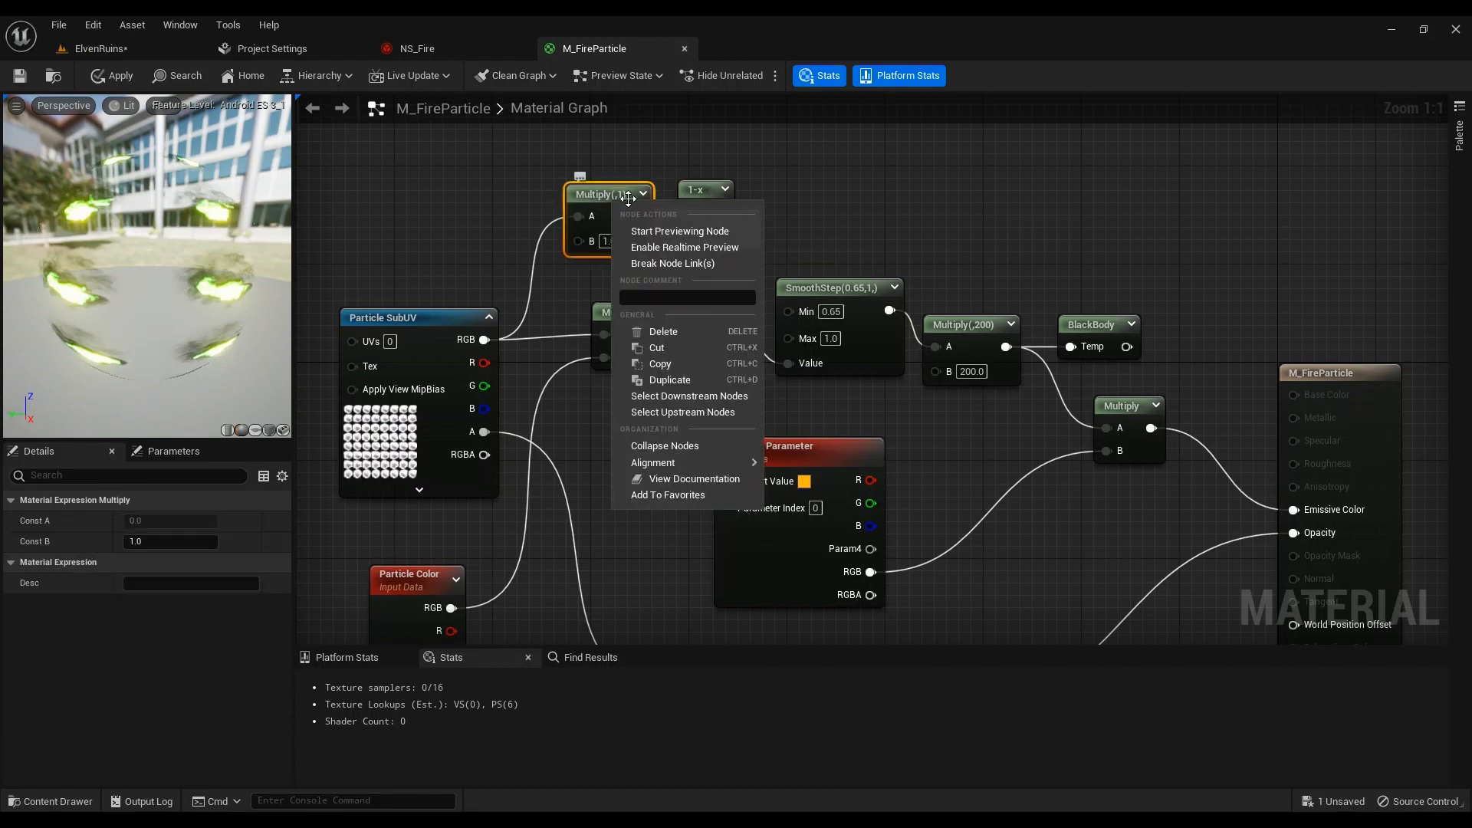
pyautogui.click(664, 231)
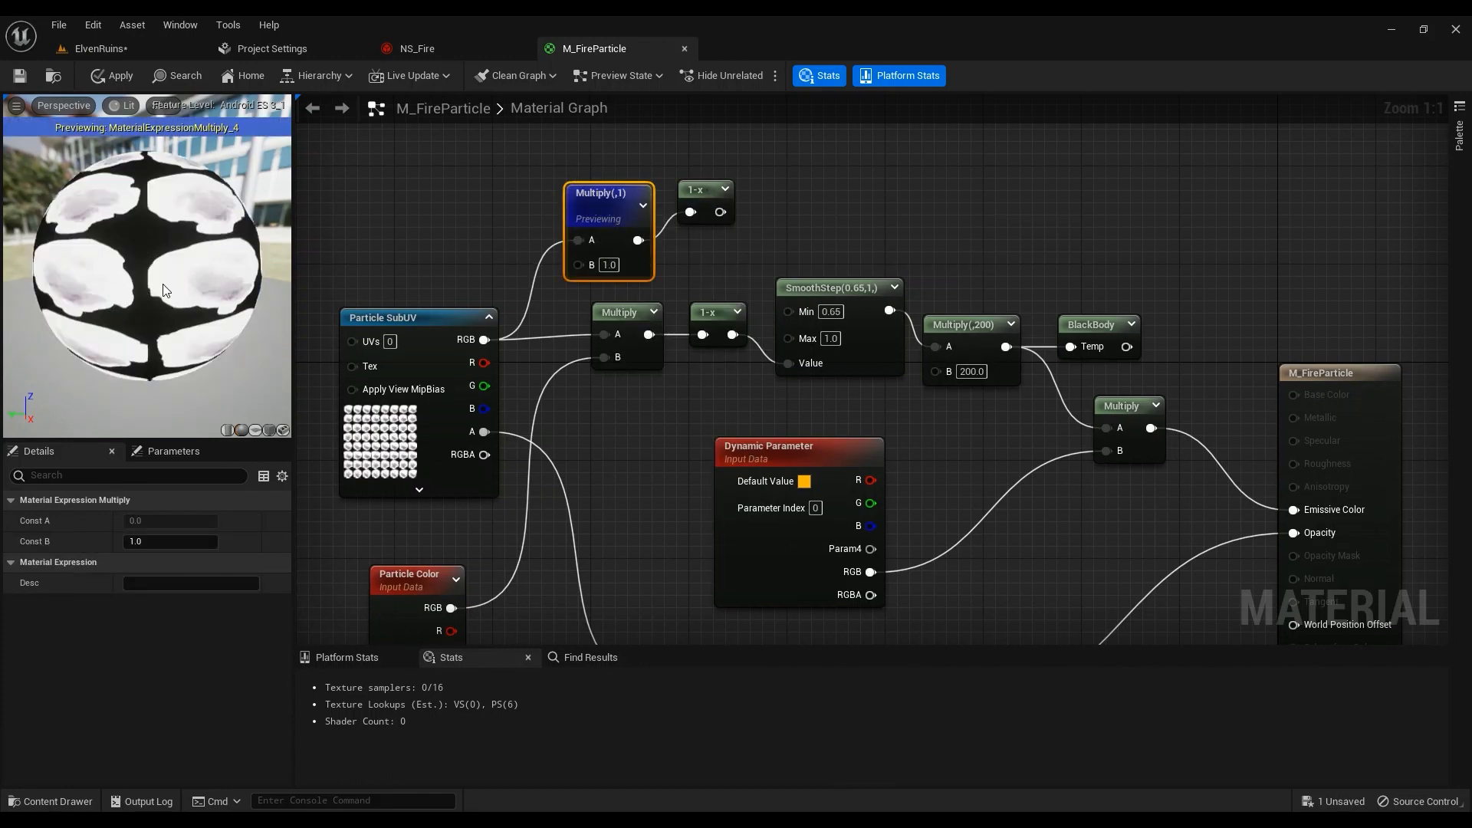
pyautogui.rightClick(694, 191)
pyautogui.click(729, 219)
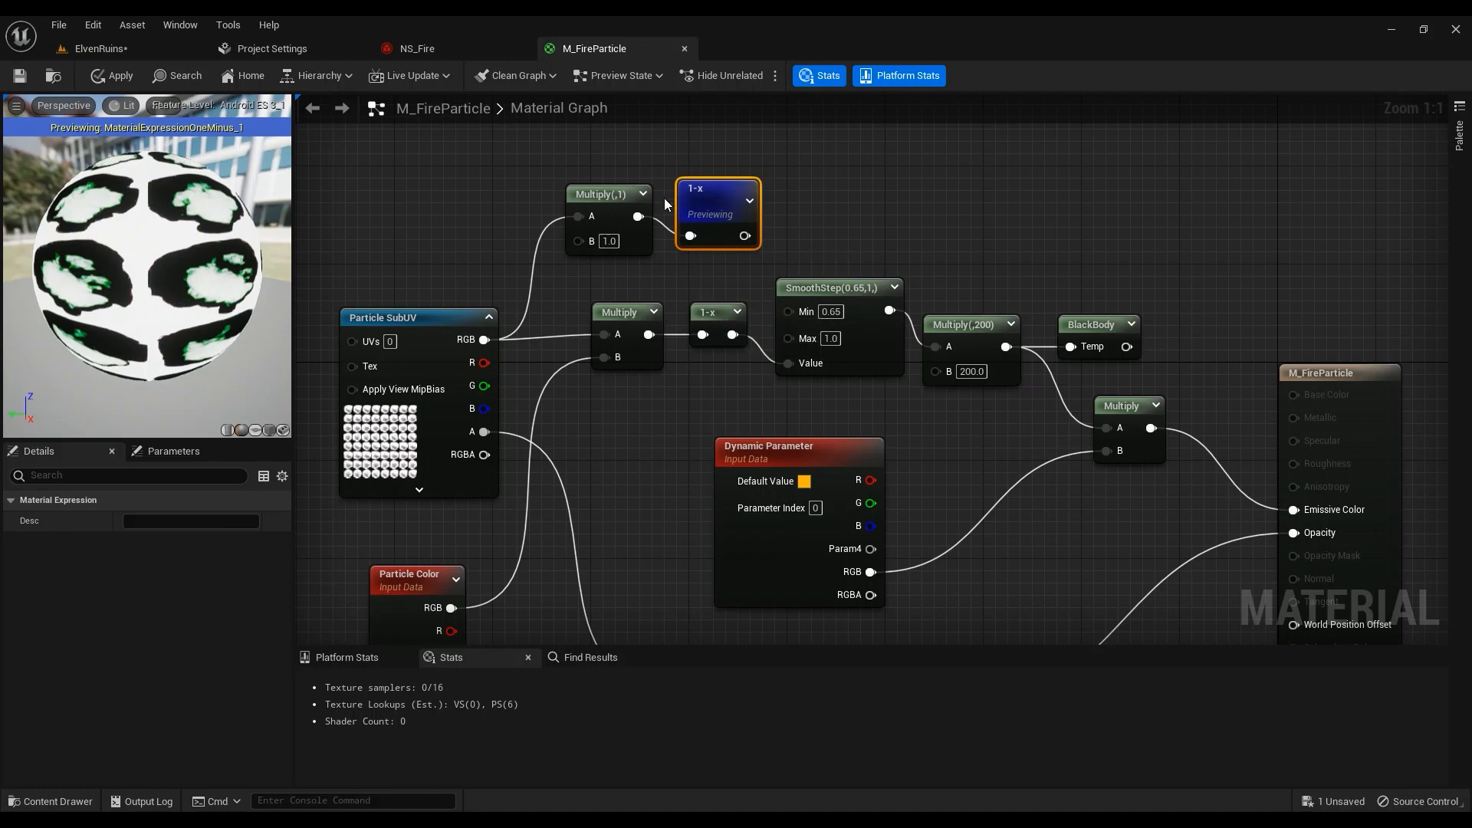
pyautogui.moveTo(649, 334); pyautogui.dragTo(797, 368)
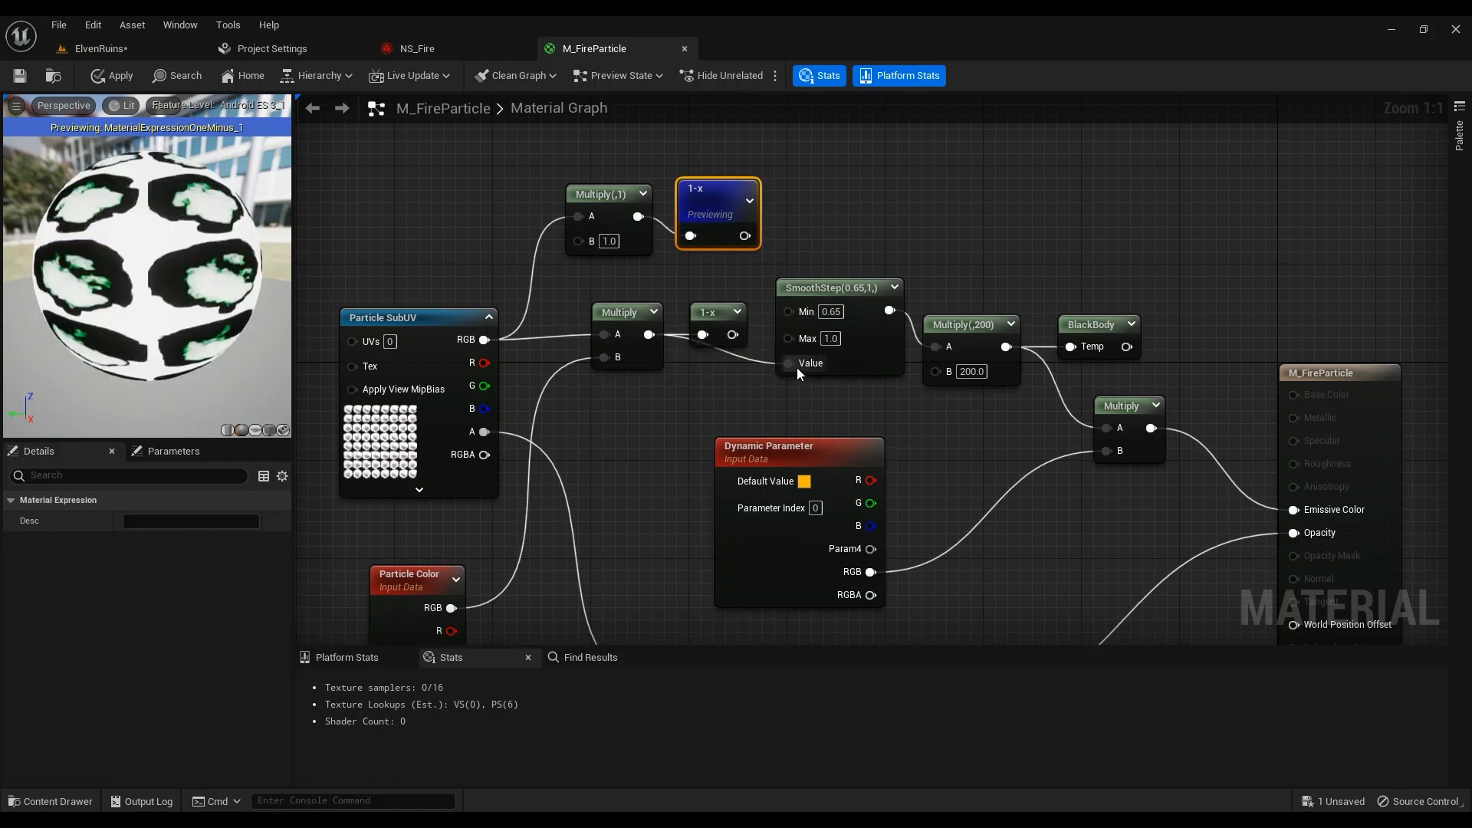
pyautogui.click(92, 74)
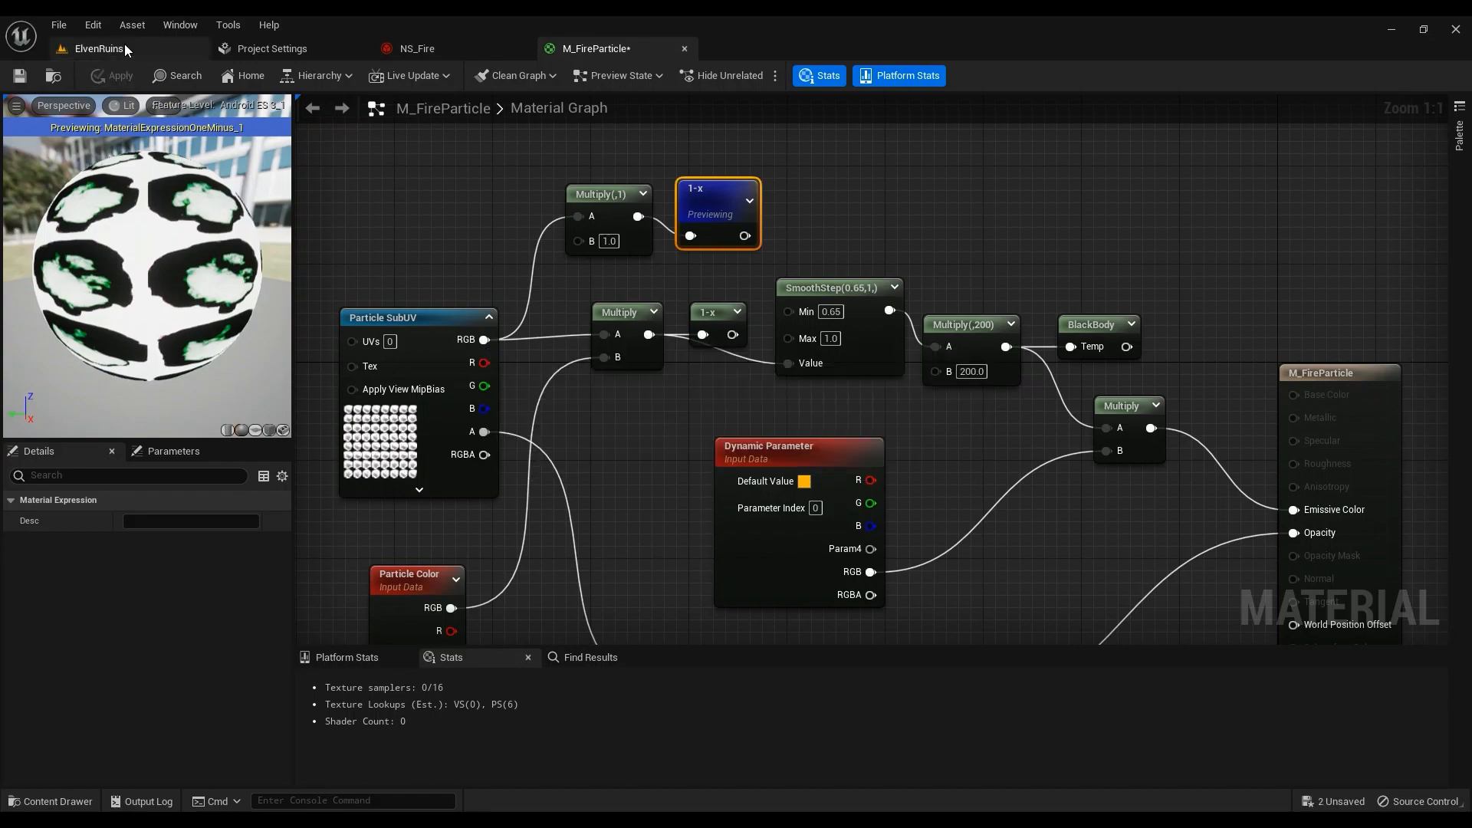
# Fly the camera around the burning NS_Fire in ElvenRuins to inspect it
pyautogui.click(124, 43)
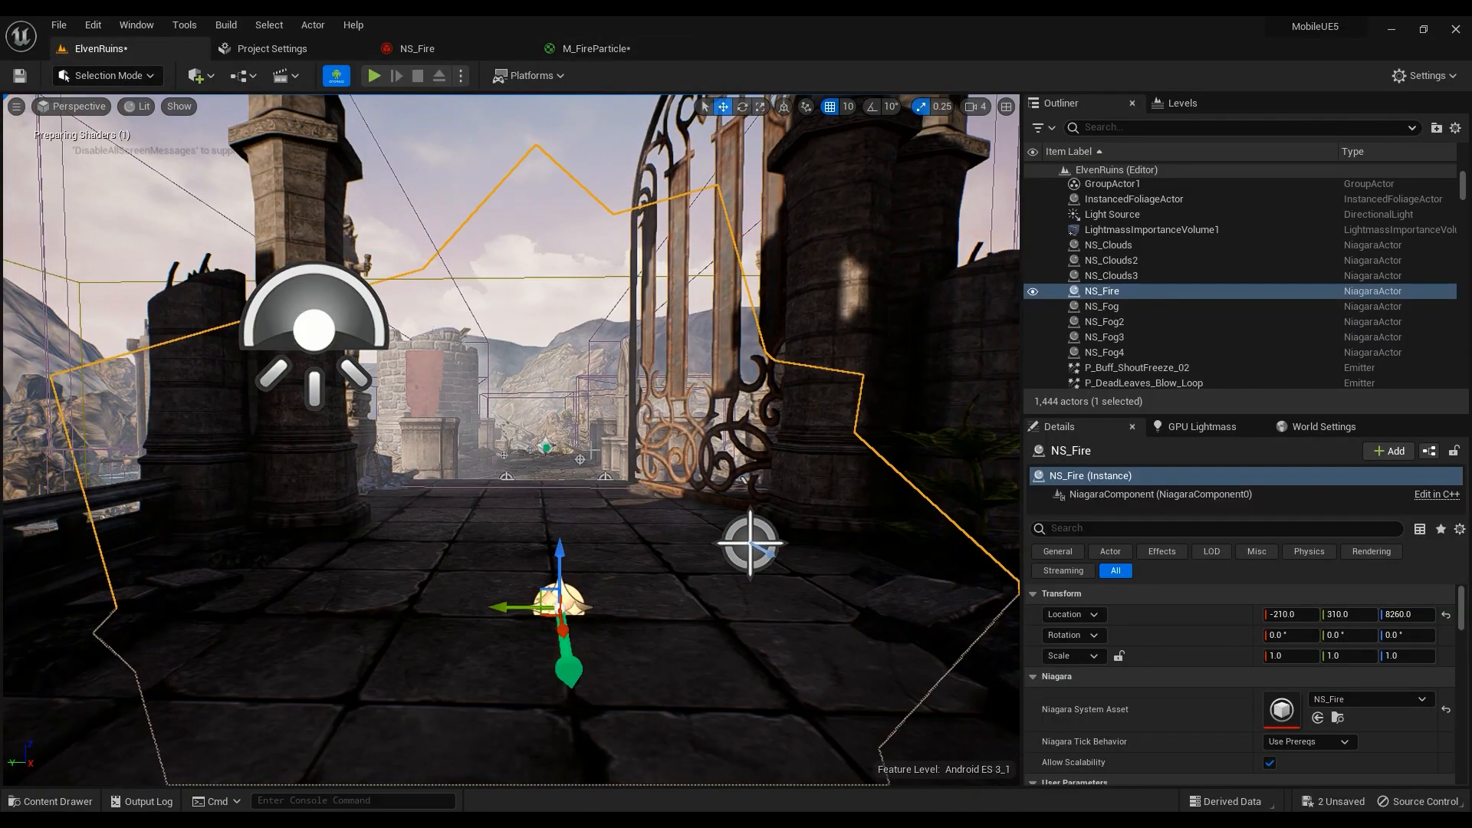
pyautogui.press('s')
pyautogui.moveTo(510, 440); pyautogui.dragTo(569, 437, button='right')
pyautogui.press('w')
pyautogui.press('s')
pyautogui.press('w')
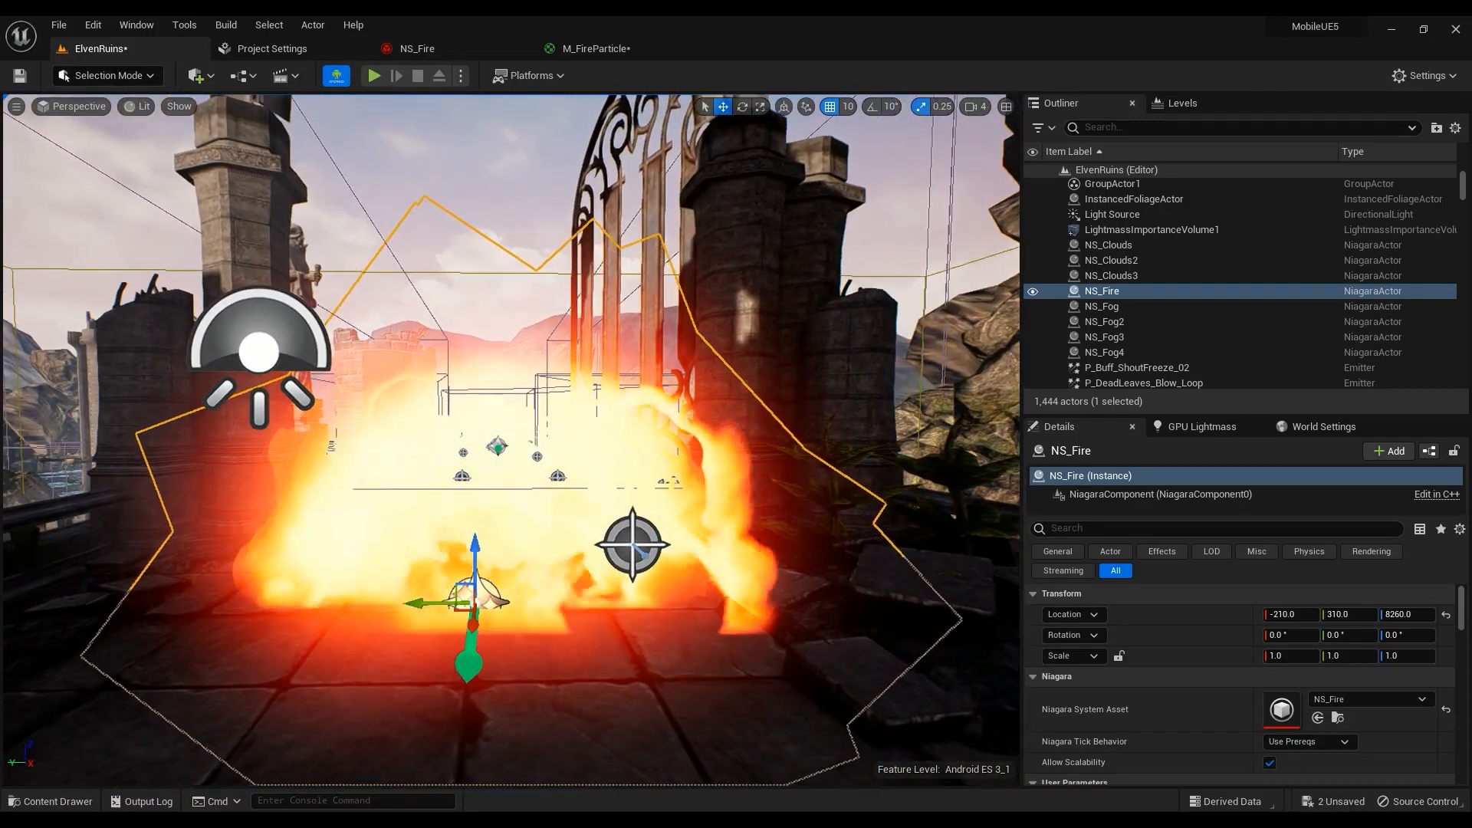
# Route the 1-x output into SmoothStep's Value and apply the material
pyautogui.click(560, 48)
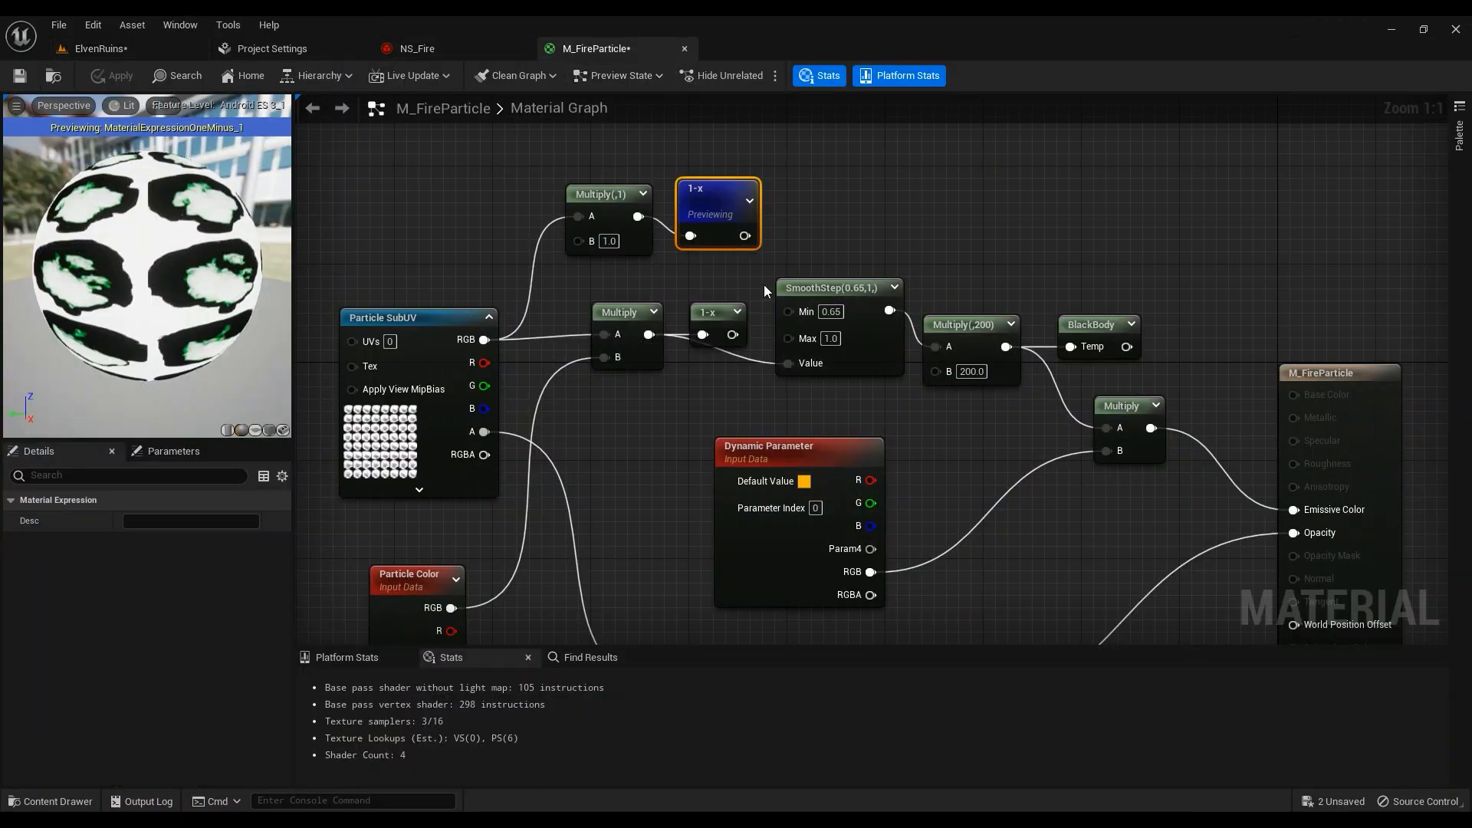
pyautogui.moveTo(733, 334); pyautogui.dragTo(790, 363)
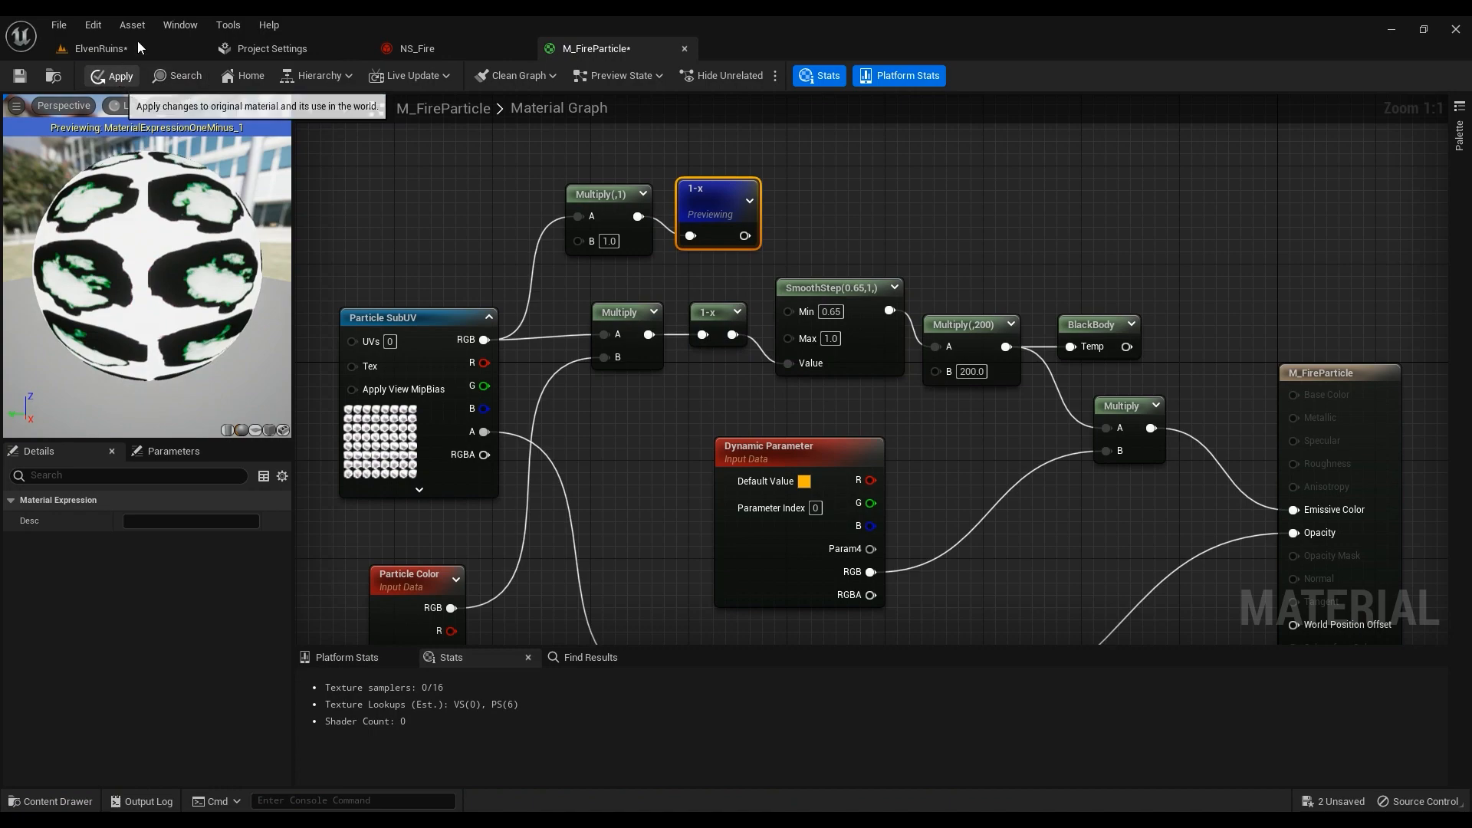
pyautogui.click(117, 49)
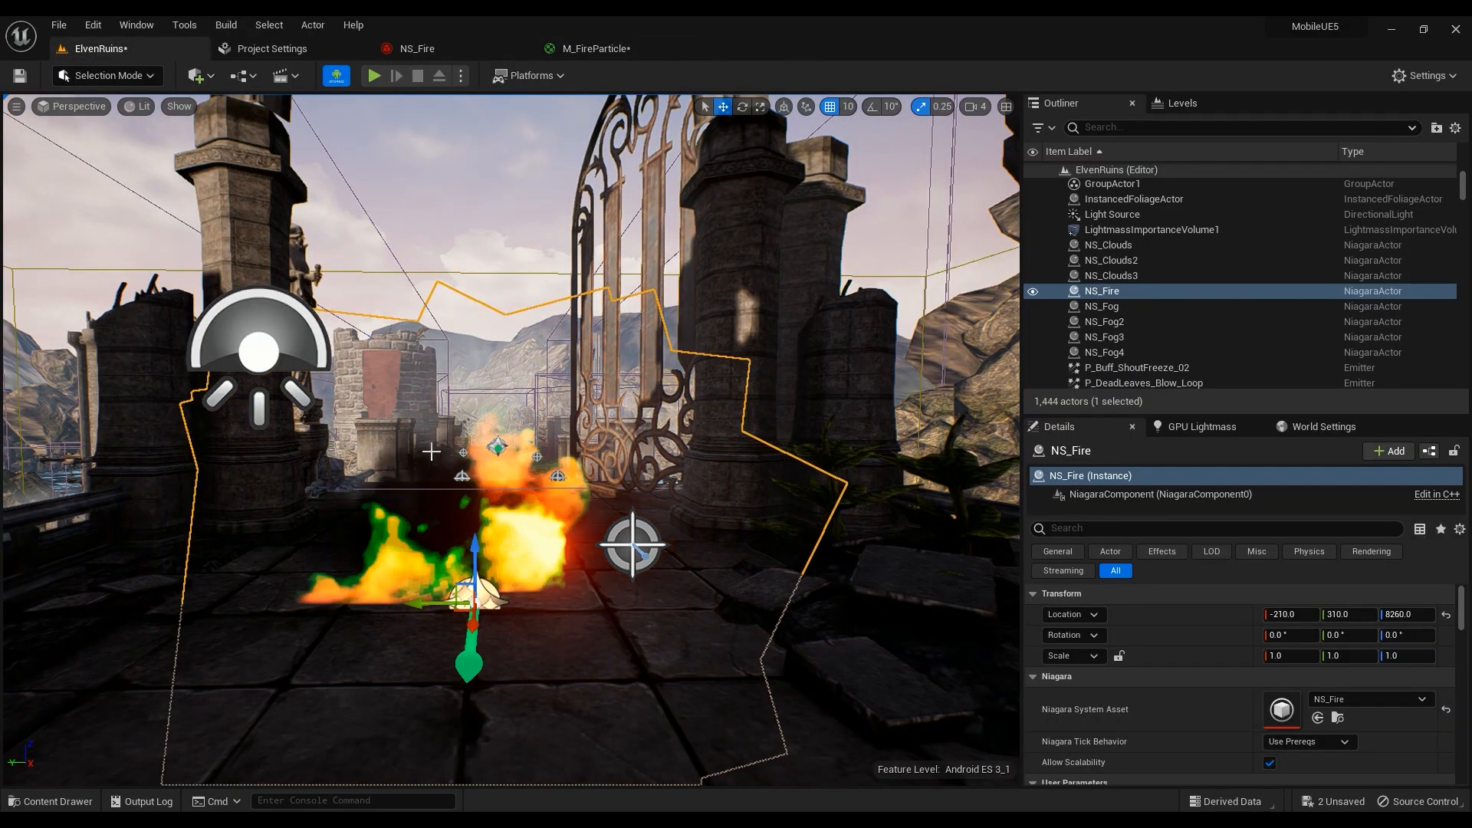
# Feed the 1-x output into Multiply(,200) A, apply, and return to the level
pyautogui.click(584, 48)
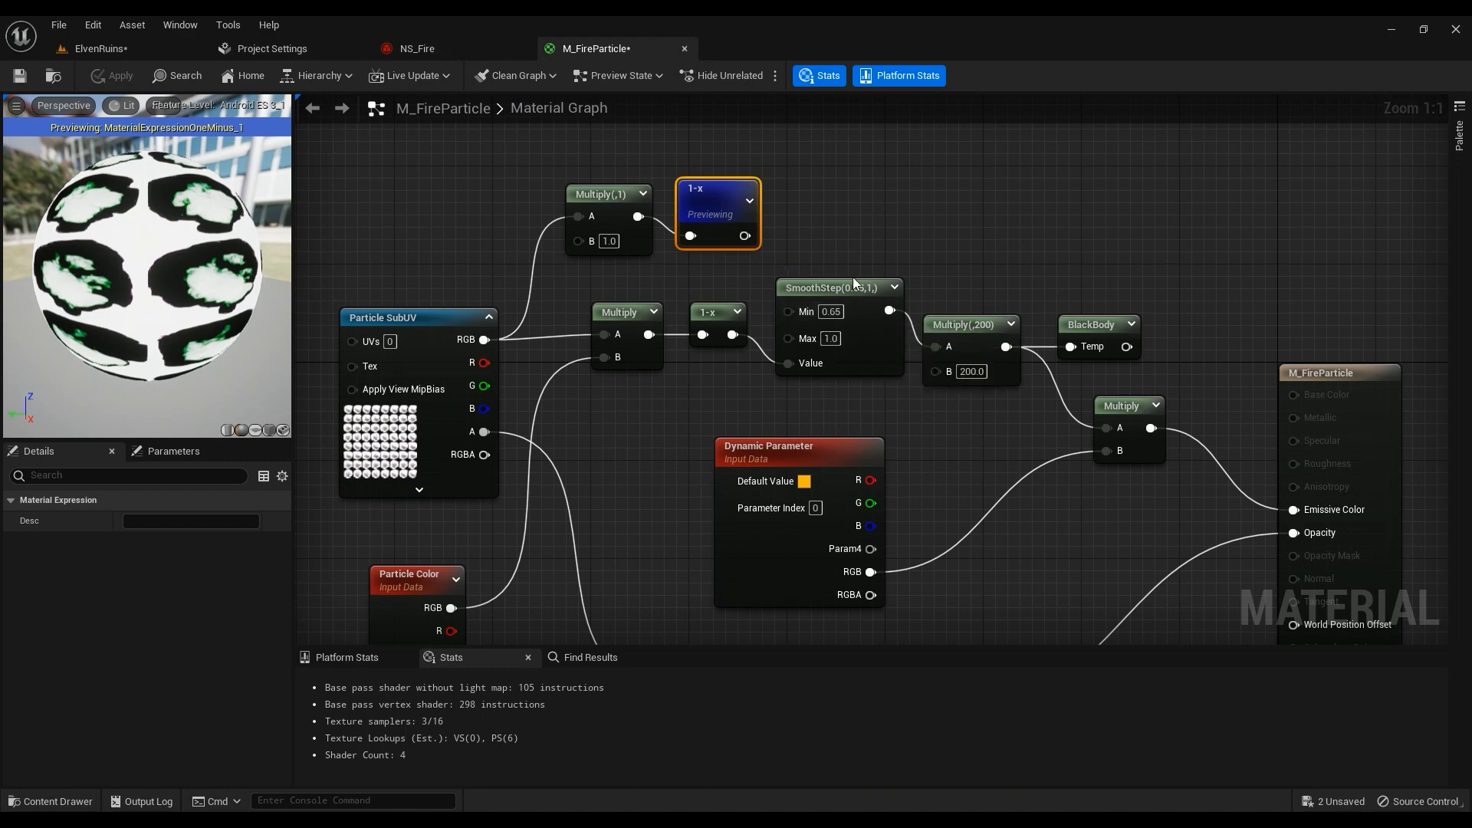
pyautogui.moveTo(739, 338); pyautogui.dragTo(937, 347)
pyautogui.click(119, 78)
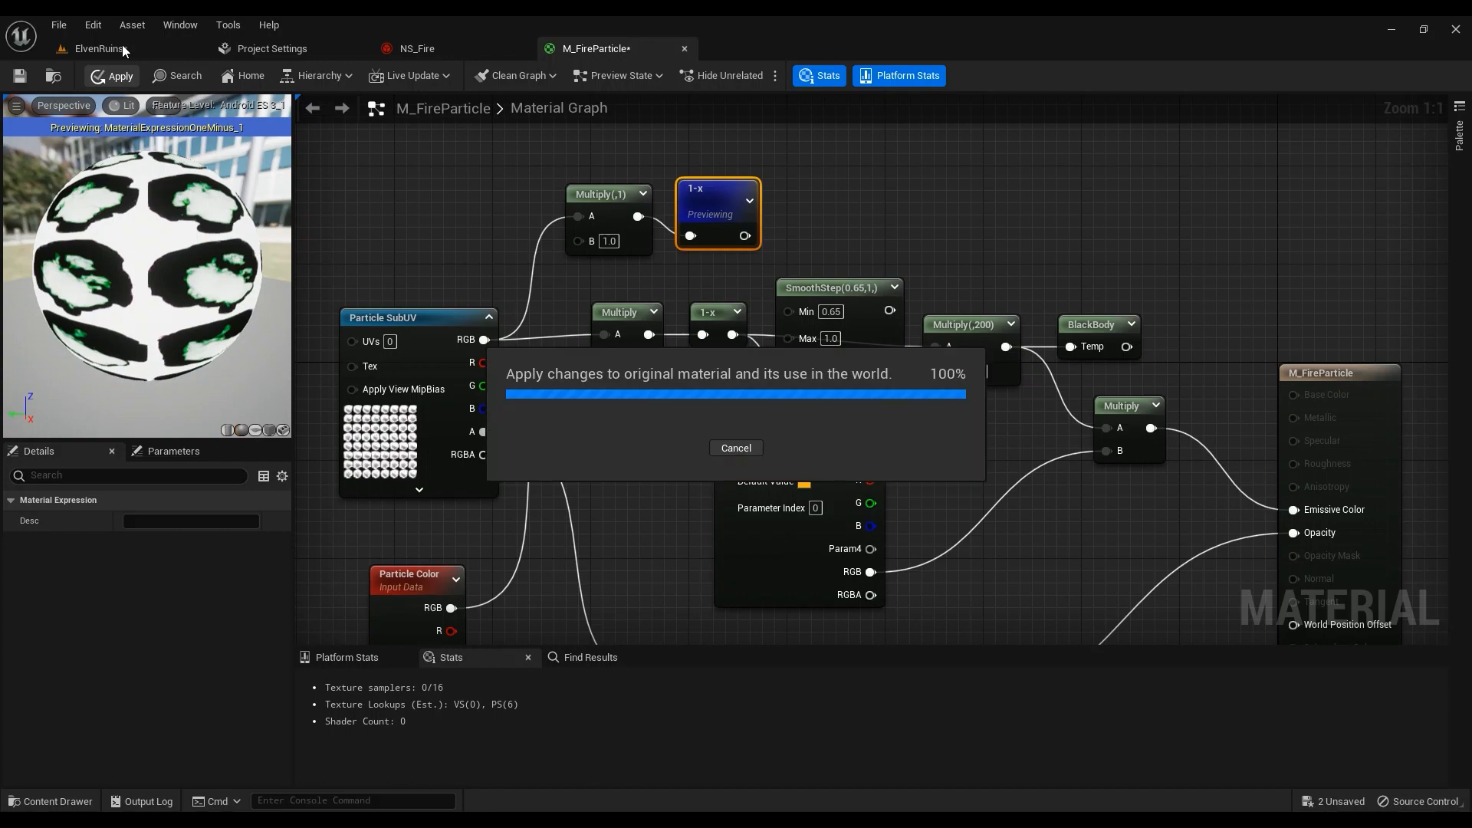
pyautogui.click(122, 46)
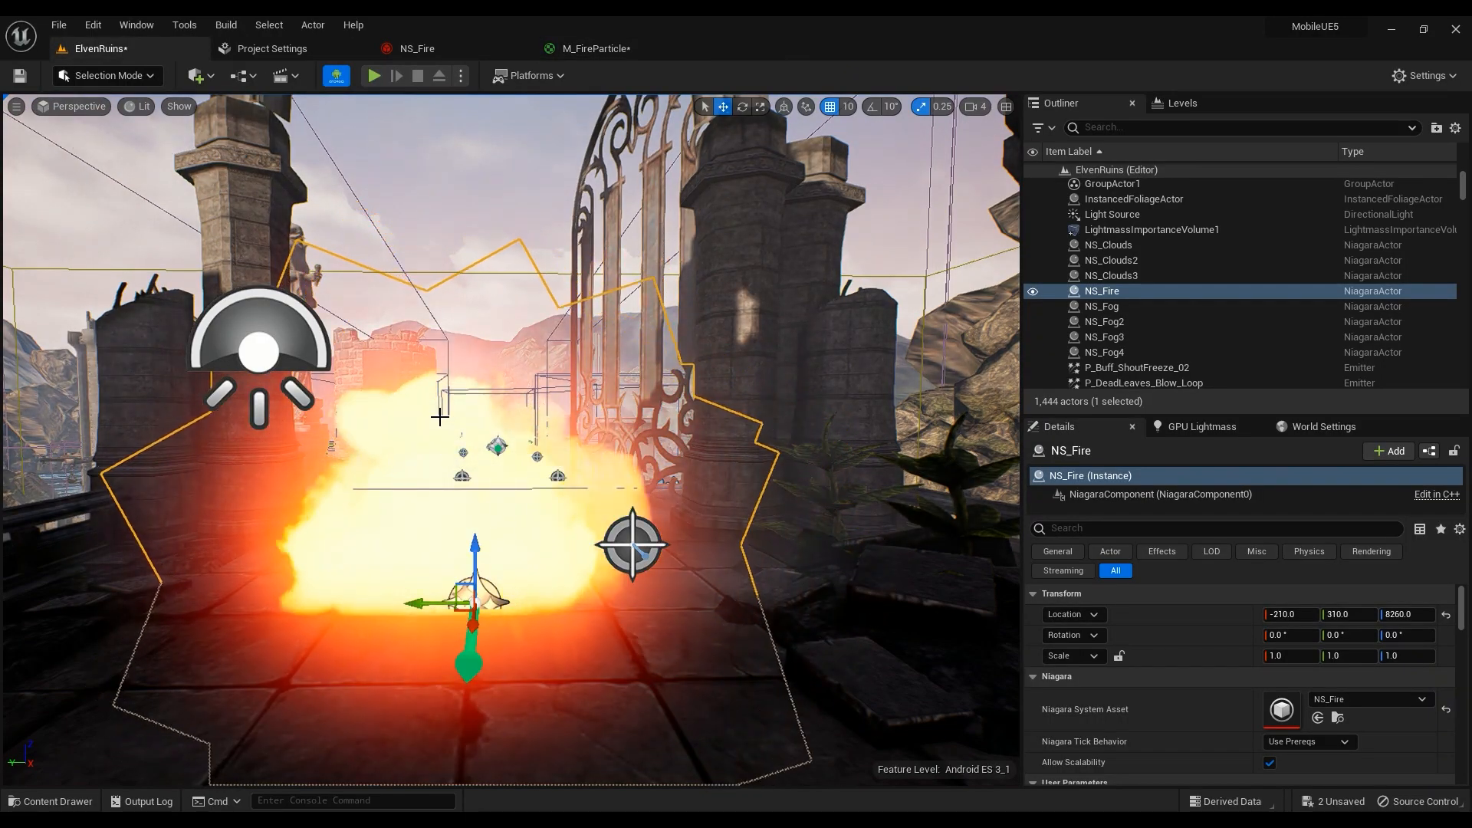
# View the burning fire from several angles, then reopen the M_FireParticle graph
pyautogui.moveTo(478, 488)
pyautogui.mouseDown(button='right')
pyautogui.moveTo(449, 475)
pyautogui.moveTo(546, 486)
pyautogui.moveTo(469, 474)
pyautogui.mouseUp(button='right')
pyautogui.press('a')
pyautogui.press('w')
pyautogui.press('s')
pyautogui.press('d')
pyautogui.press('w')
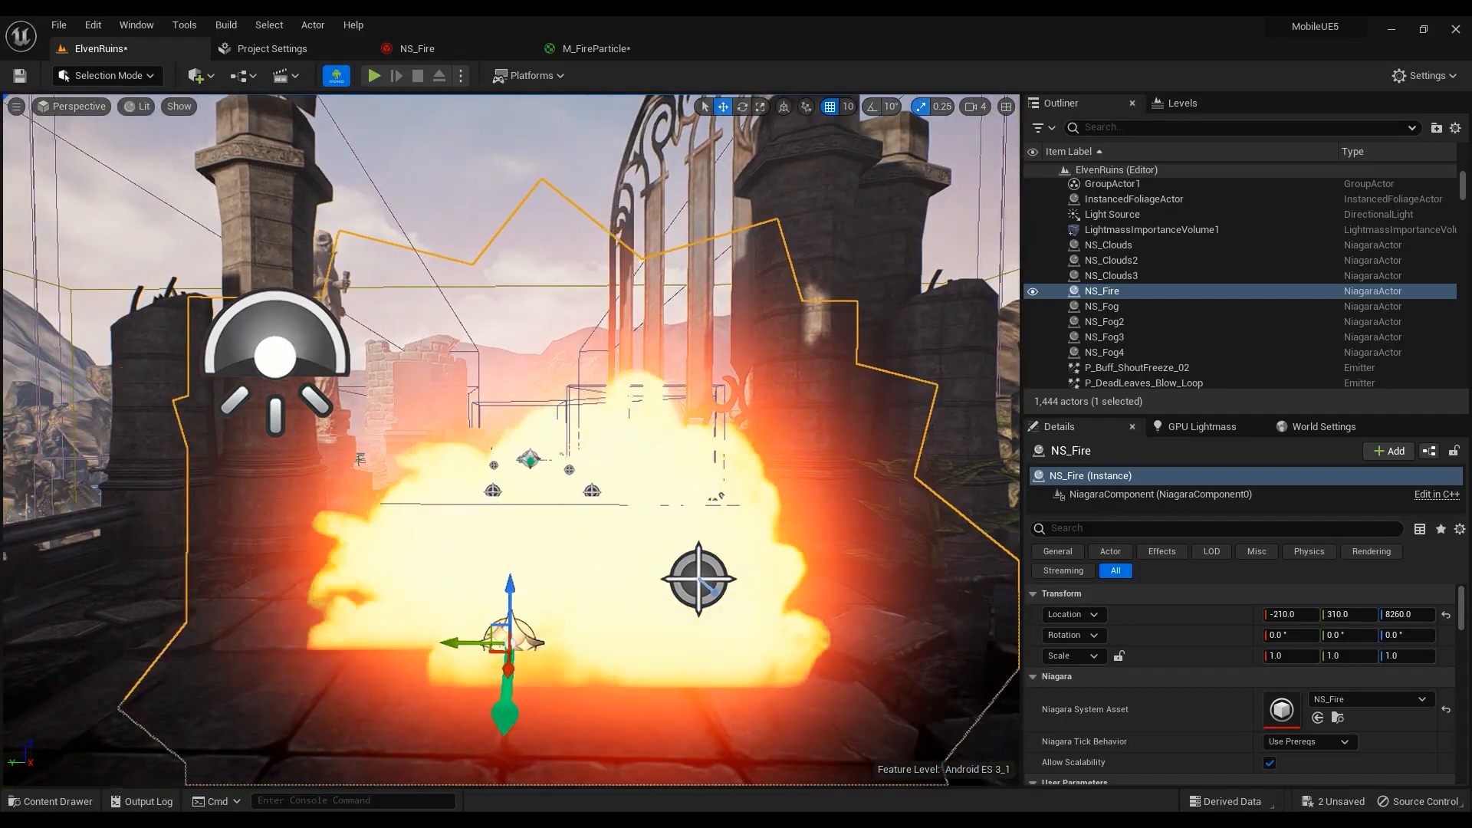
pyautogui.click(598, 48)
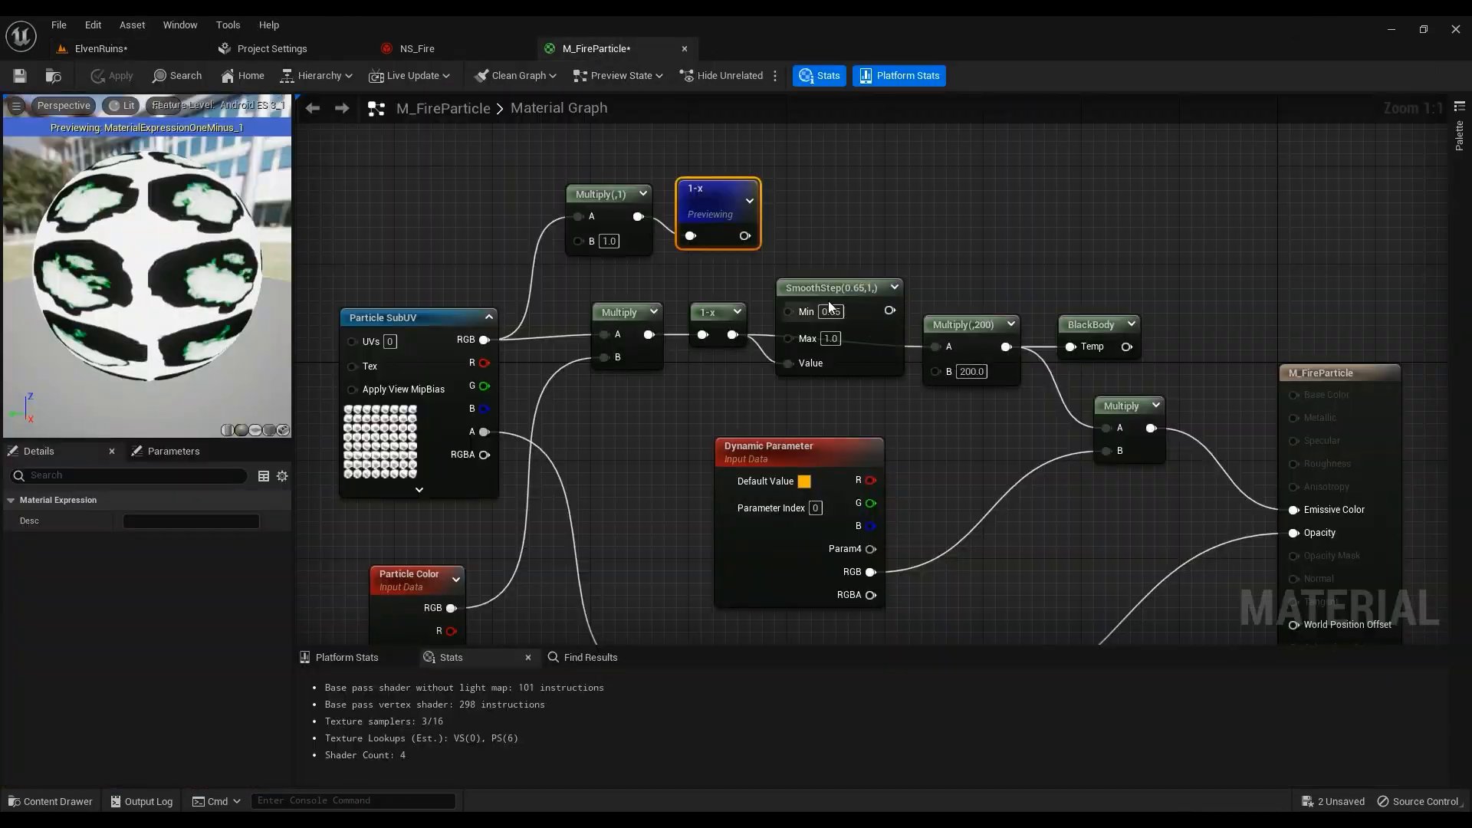
# Add a SmoothStep node fed by the 1-x output and position it above the others
pyautogui.moveTo(744, 235); pyautogui.dragTo(800, 214)
pyautogui.write('smooth')
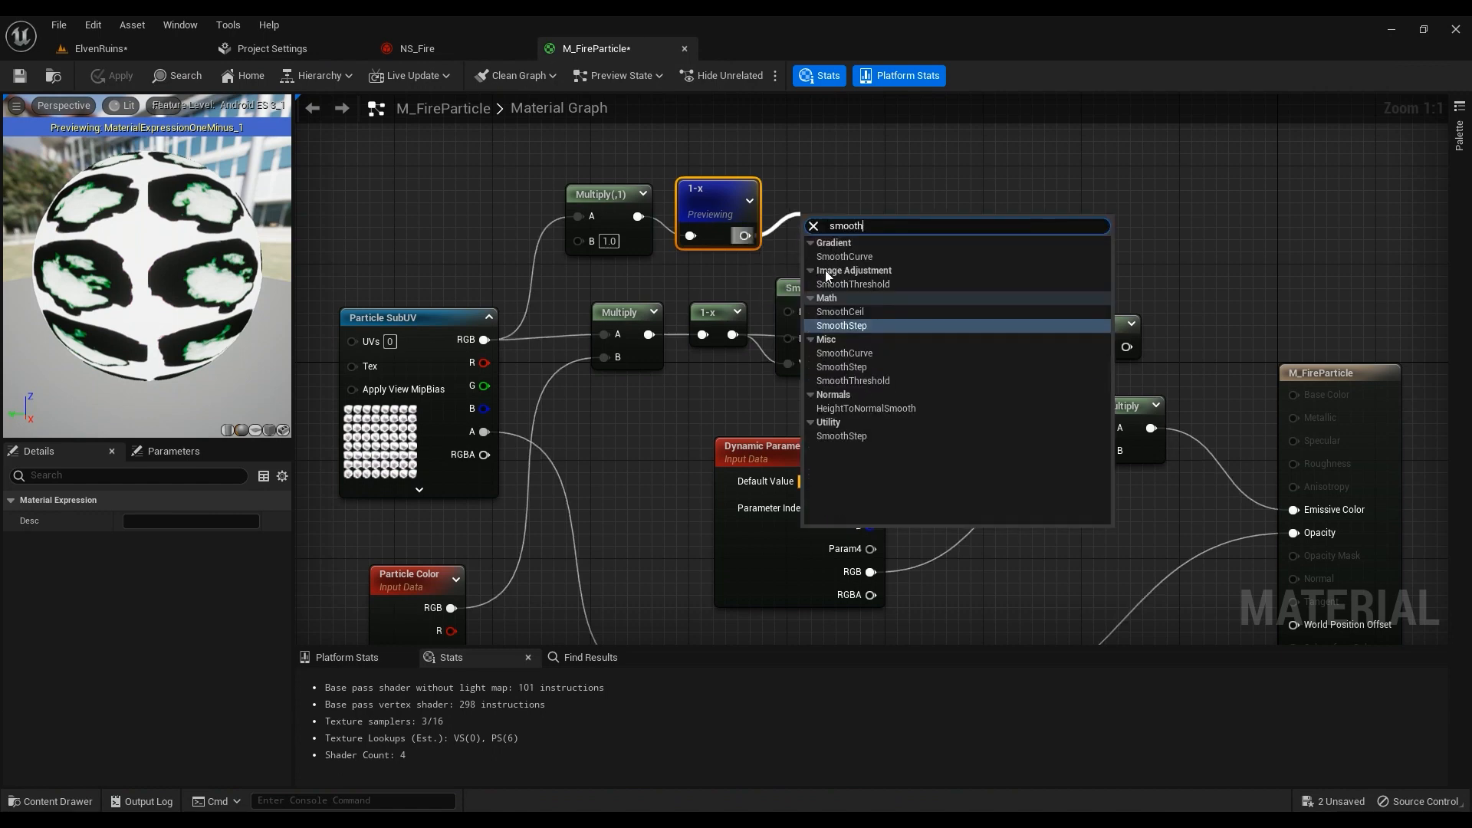
pyautogui.click(869, 325)
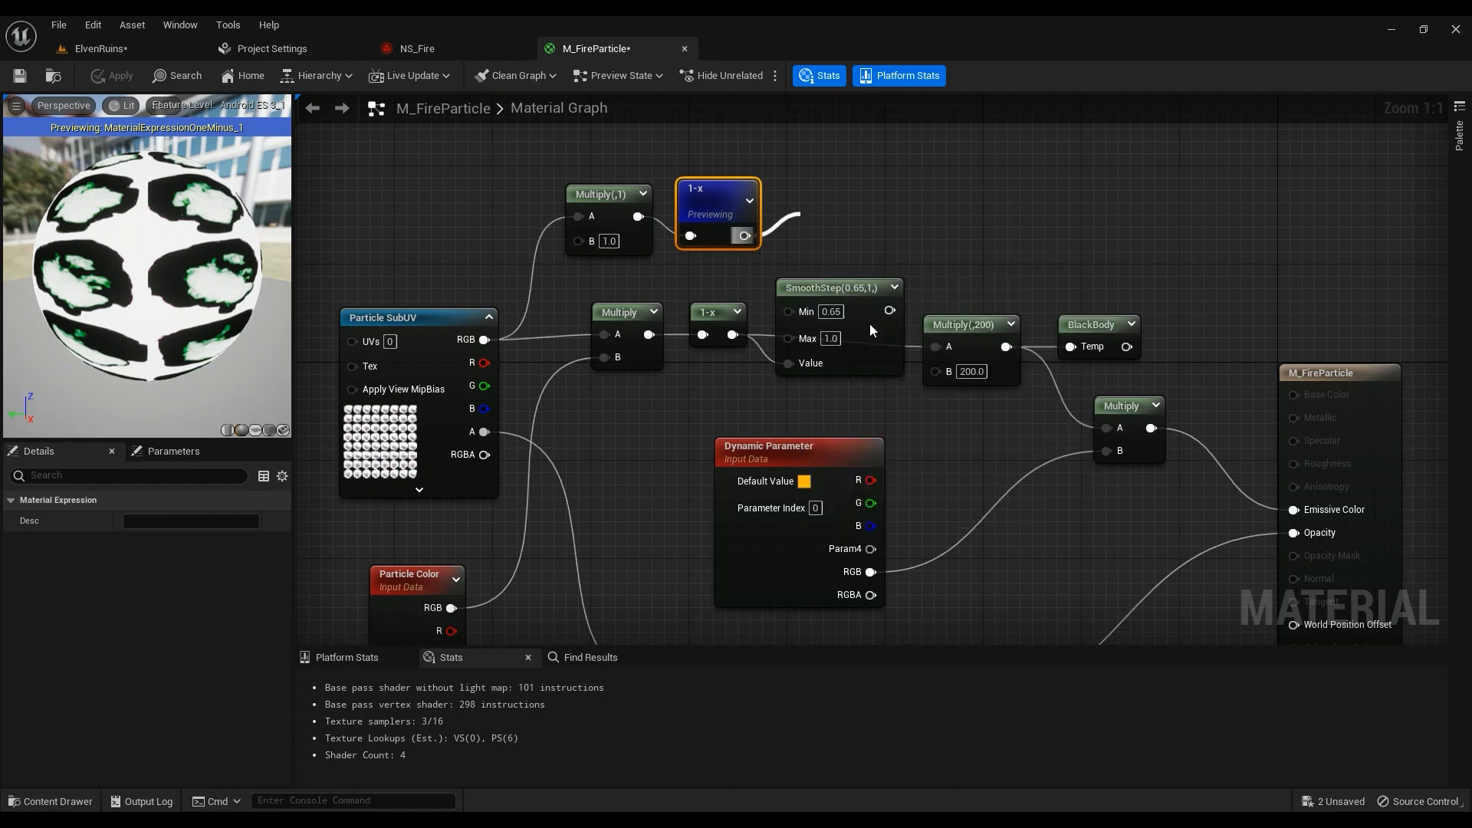
pyautogui.moveTo(891, 207); pyautogui.dragTo(862, 241)
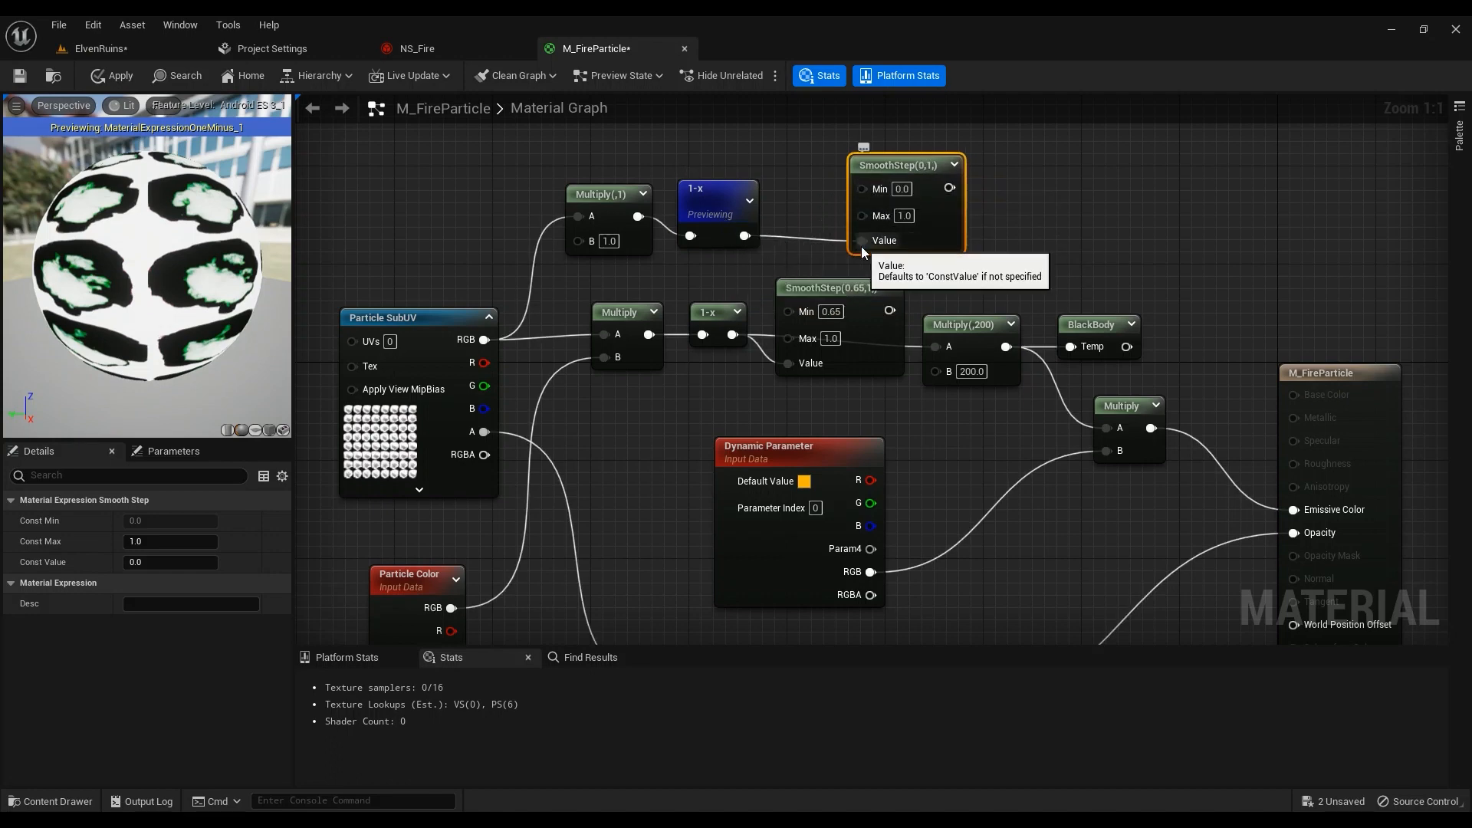
# Set SmoothStep Min to 0.65, wire it into Multiply(,200) A, apply, and view the fire
pyautogui.keyDown('ctrl'); pyautogui.moveTo(865, 242); pyautogui.dragTo(865, 241); pyautogui.keyUp('ctrl')
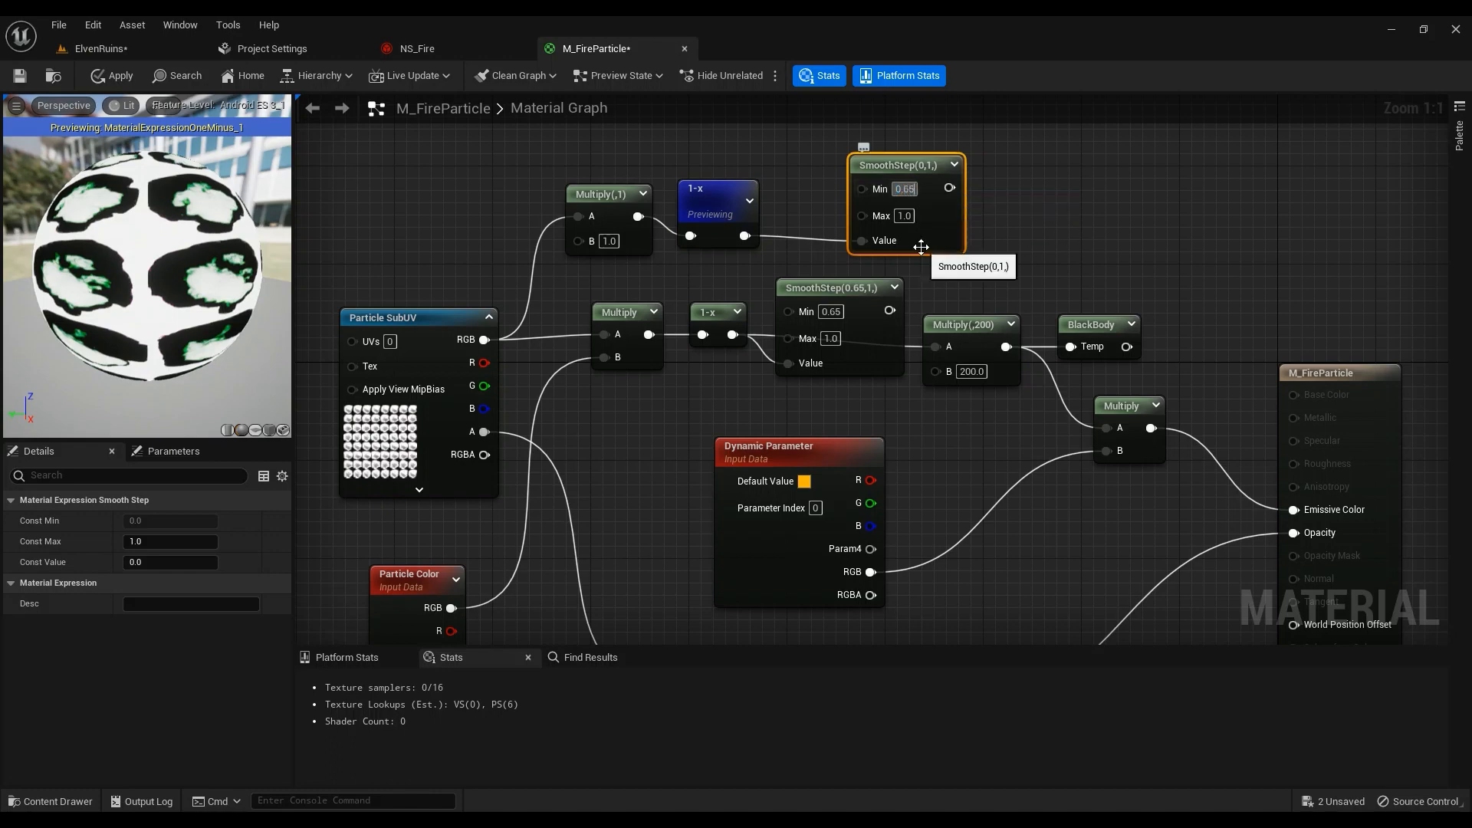
pyautogui.press('Return')
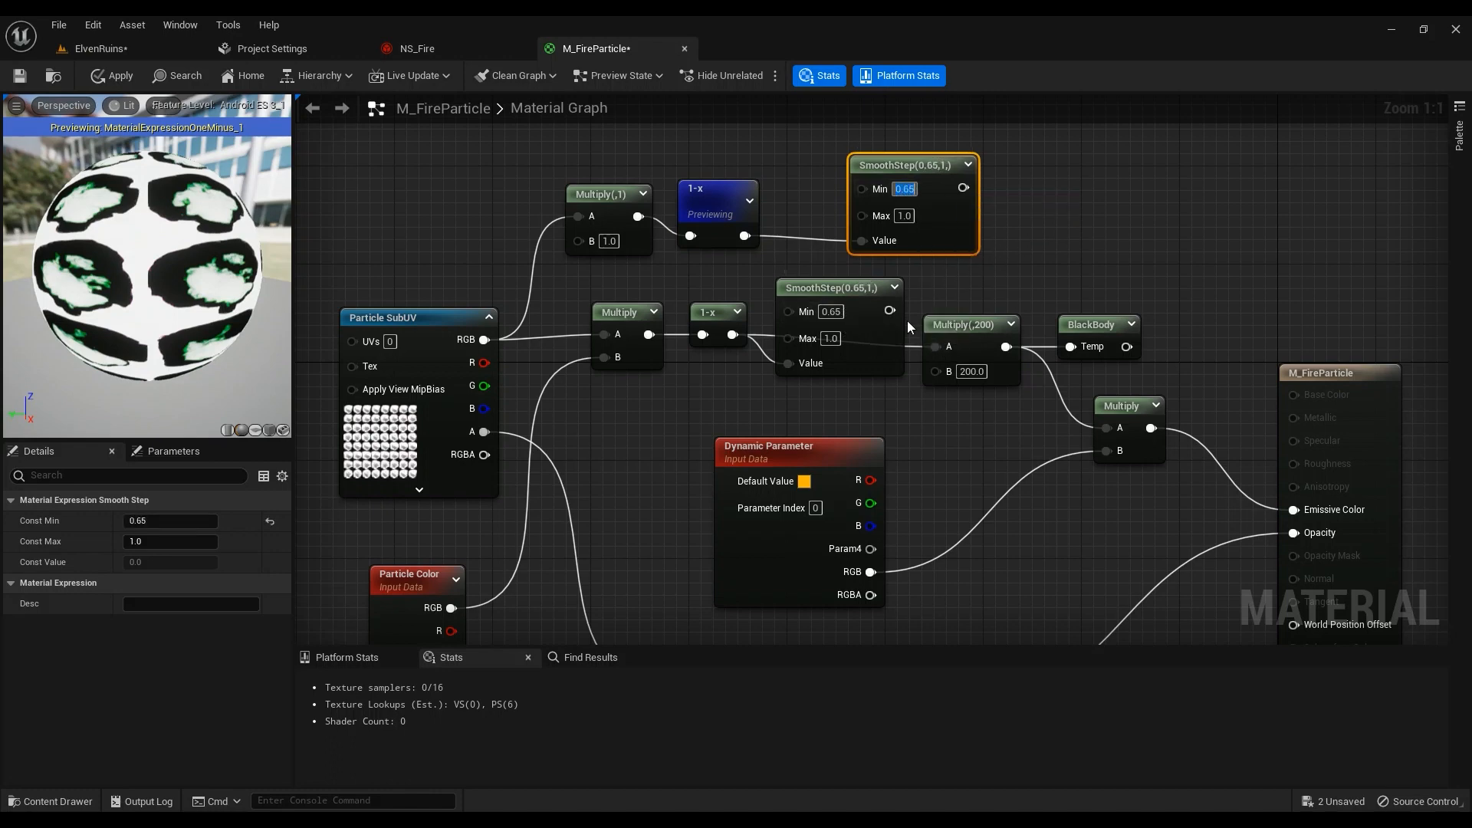
pyautogui.moveTo(889, 310); pyautogui.dragTo(945, 351)
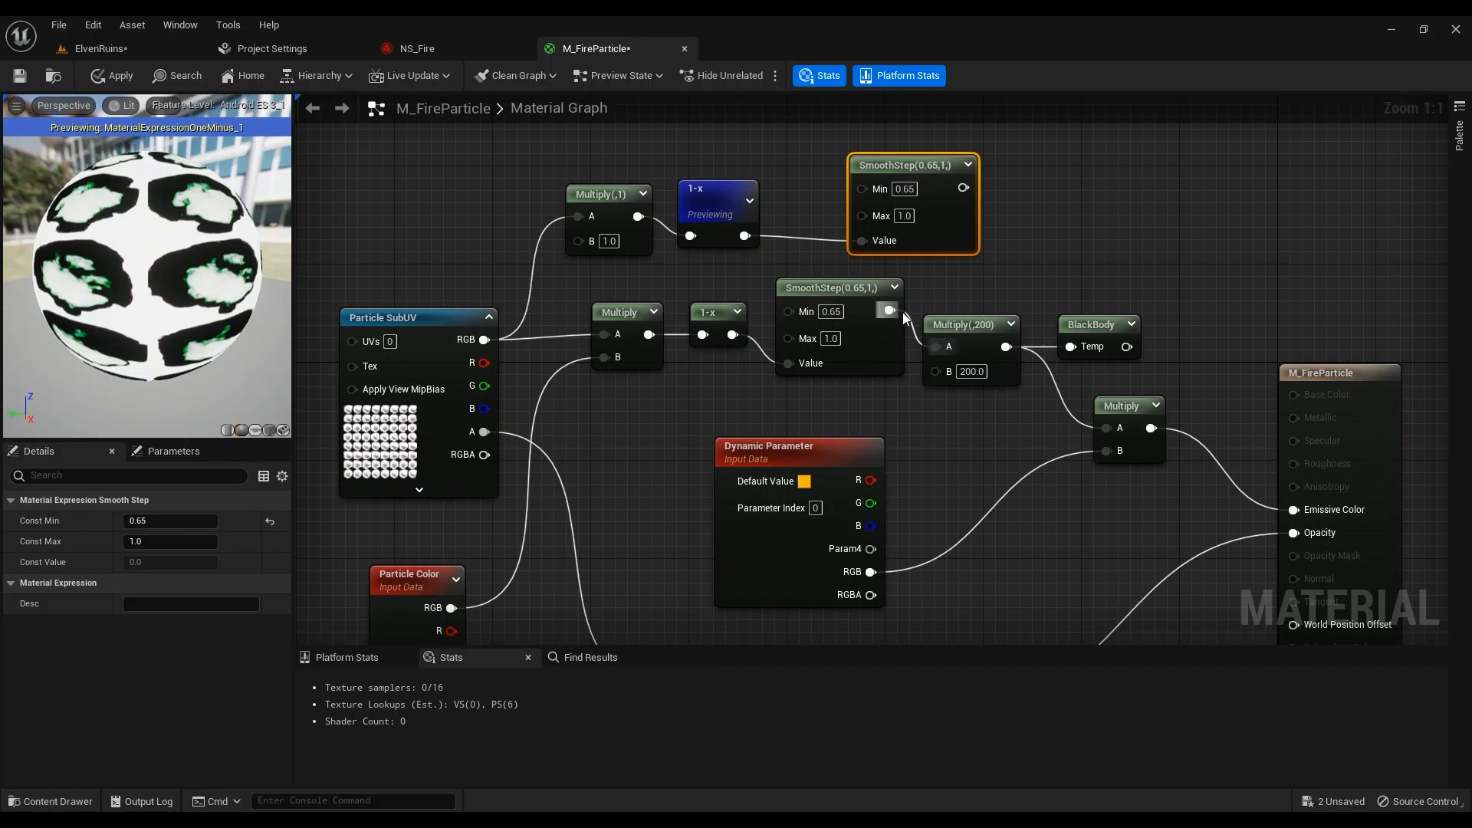
pyautogui.click(112, 75)
pyautogui.click(99, 49)
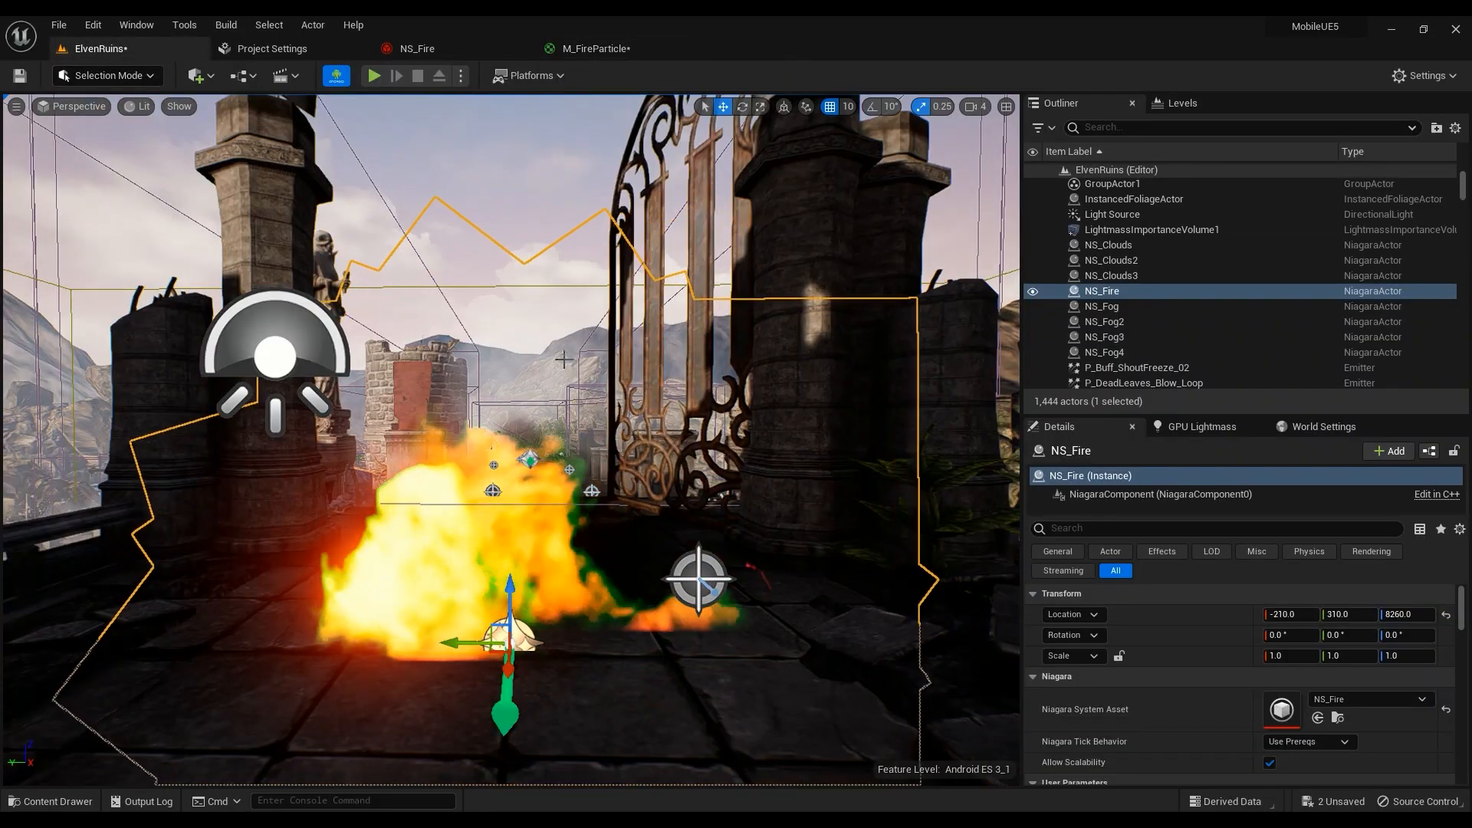
# Set the top SmoothStep's Min to 0.8 and apply the material
pyautogui.click(577, 47)
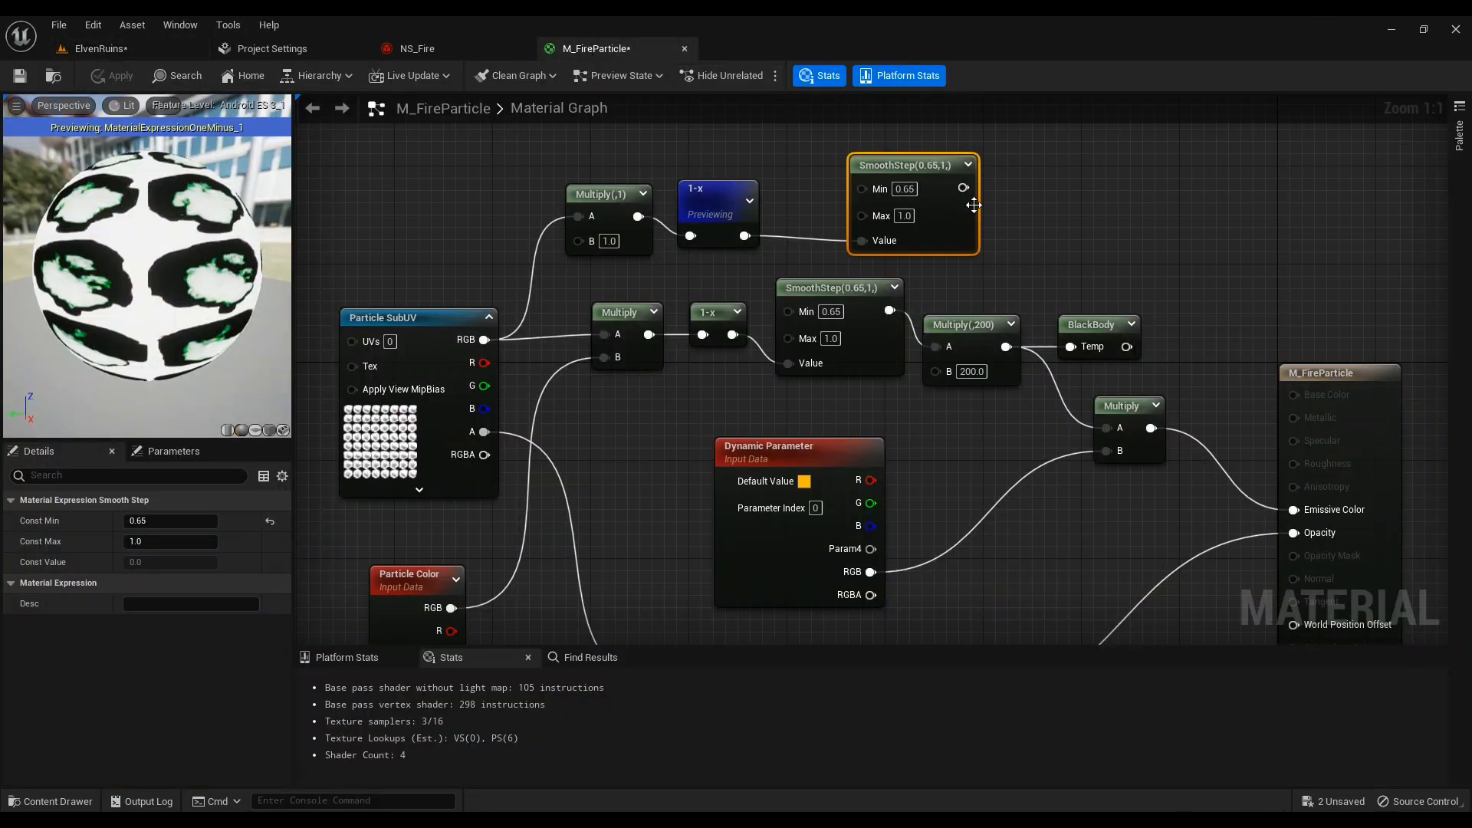
pyautogui.click(99, 48)
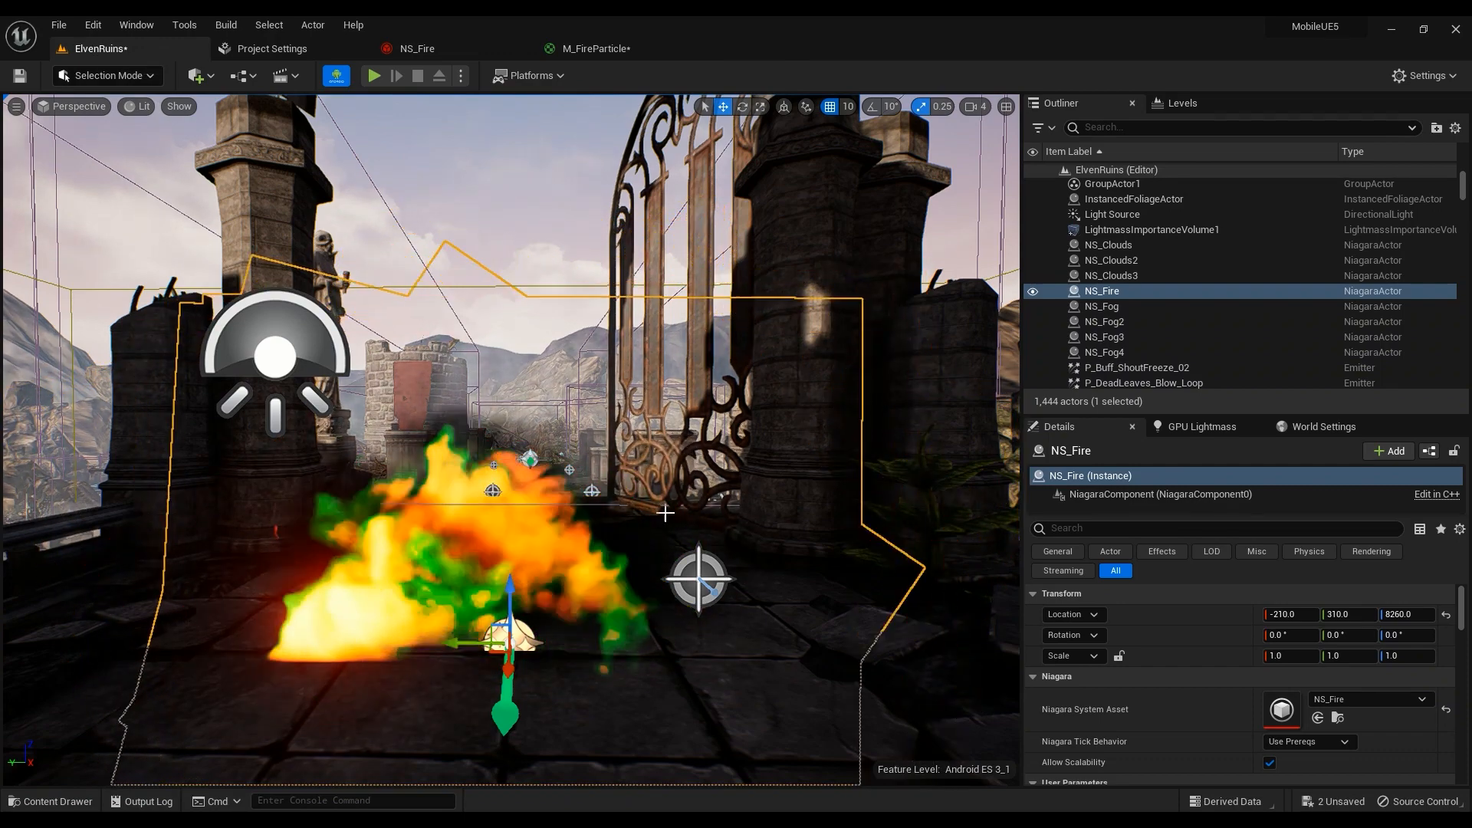
pyautogui.click(625, 48)
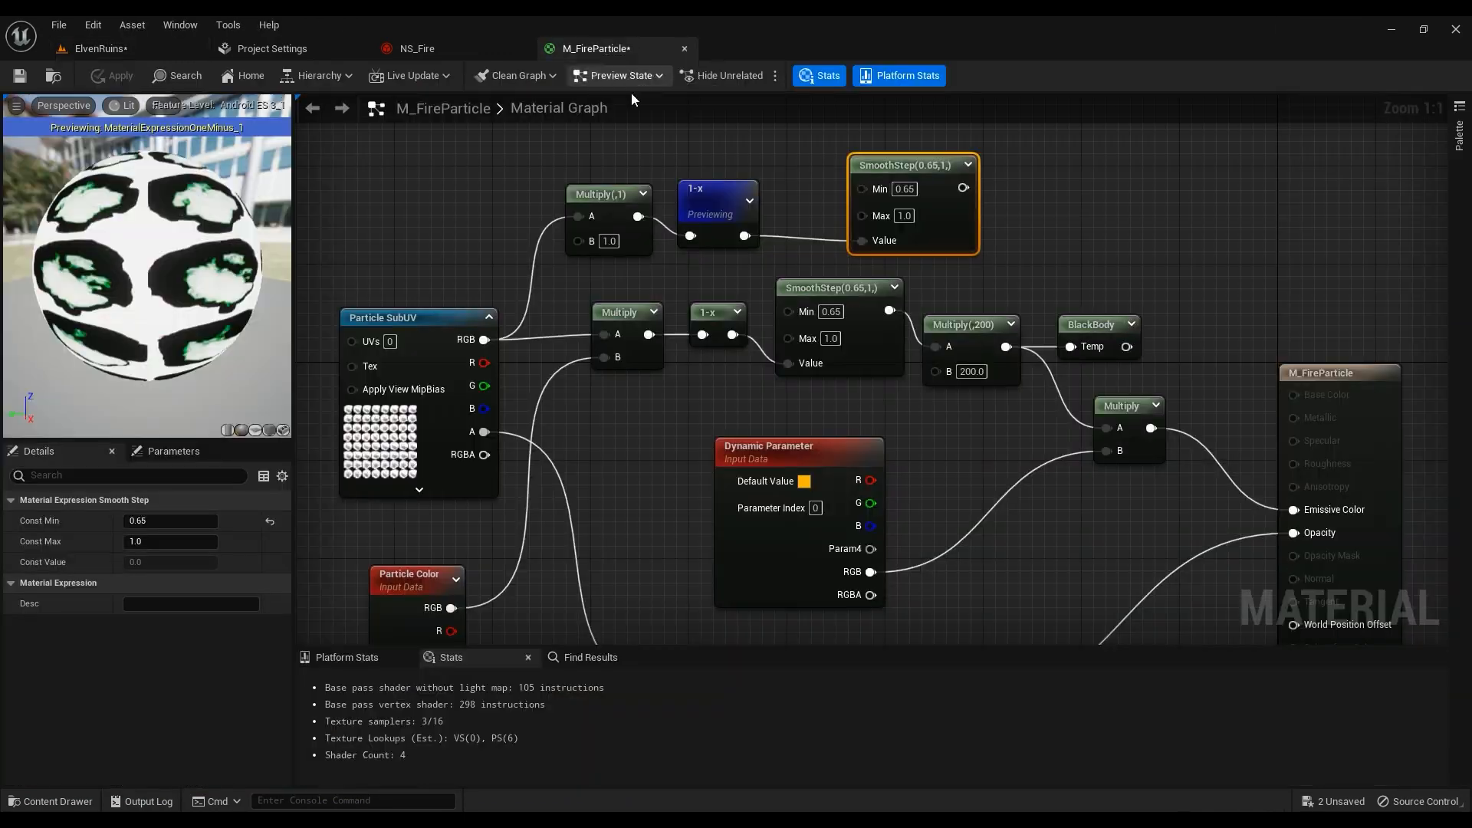
pyautogui.click(905, 189)
pyautogui.write('0.8')
pyautogui.press('Return')
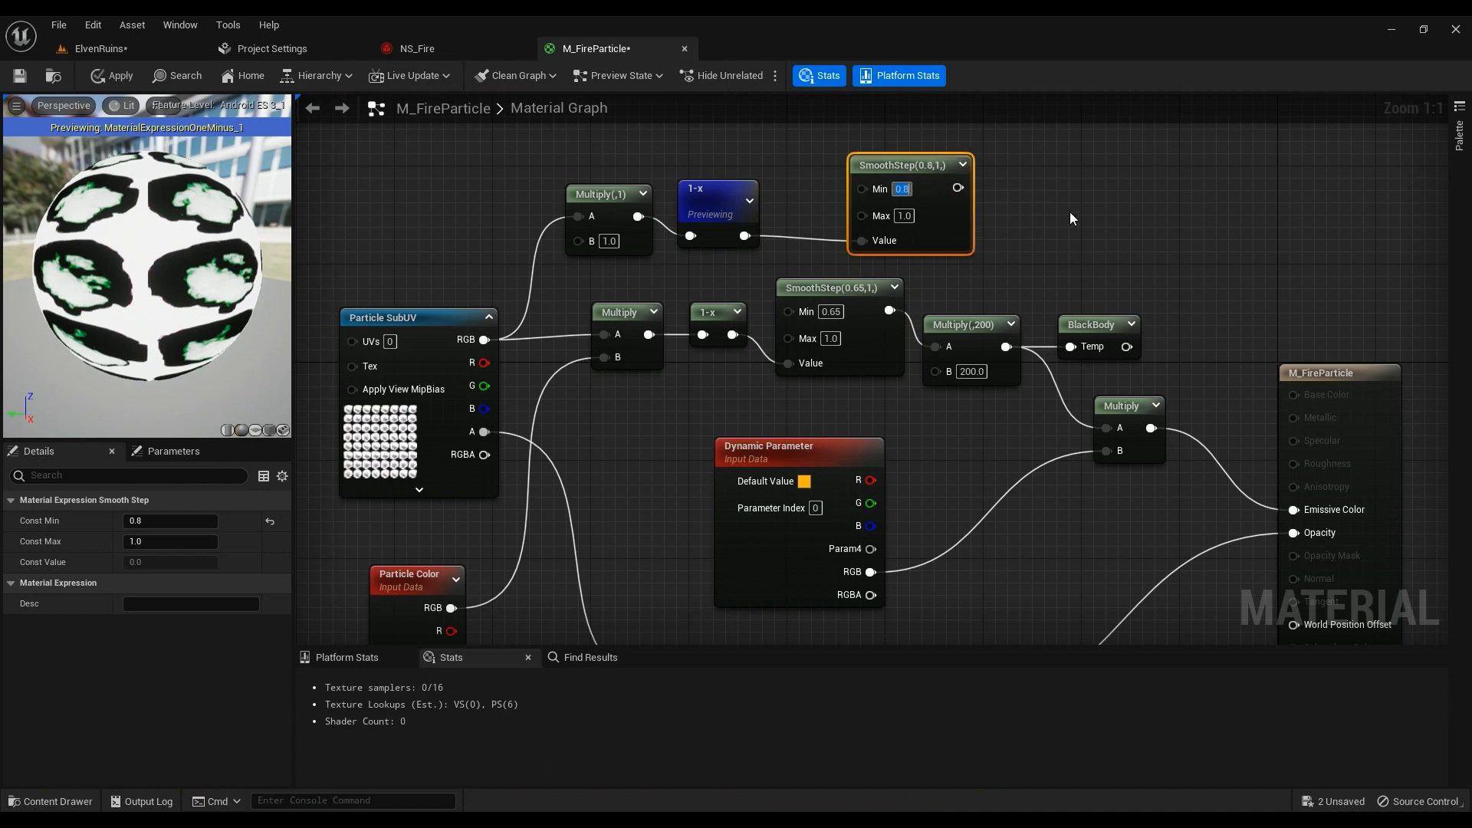
pyautogui.click(113, 75)
# Set the middle SmoothStep's Min to 0.8, apply, and check the sparser fire in ElvenRuins
pyautogui.click(831, 311)
pyautogui.write('0.8')
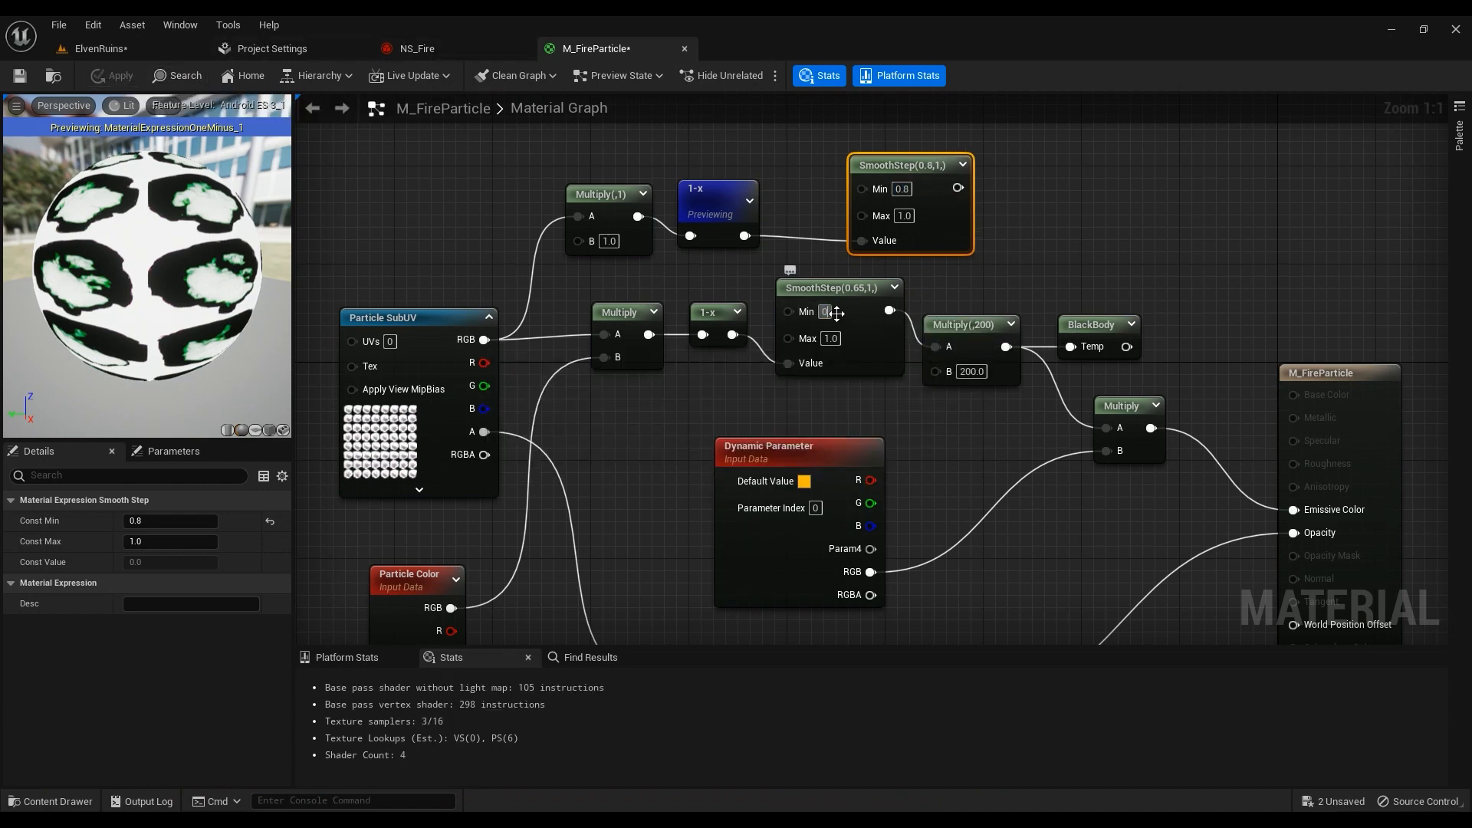
pyautogui.press('Return')
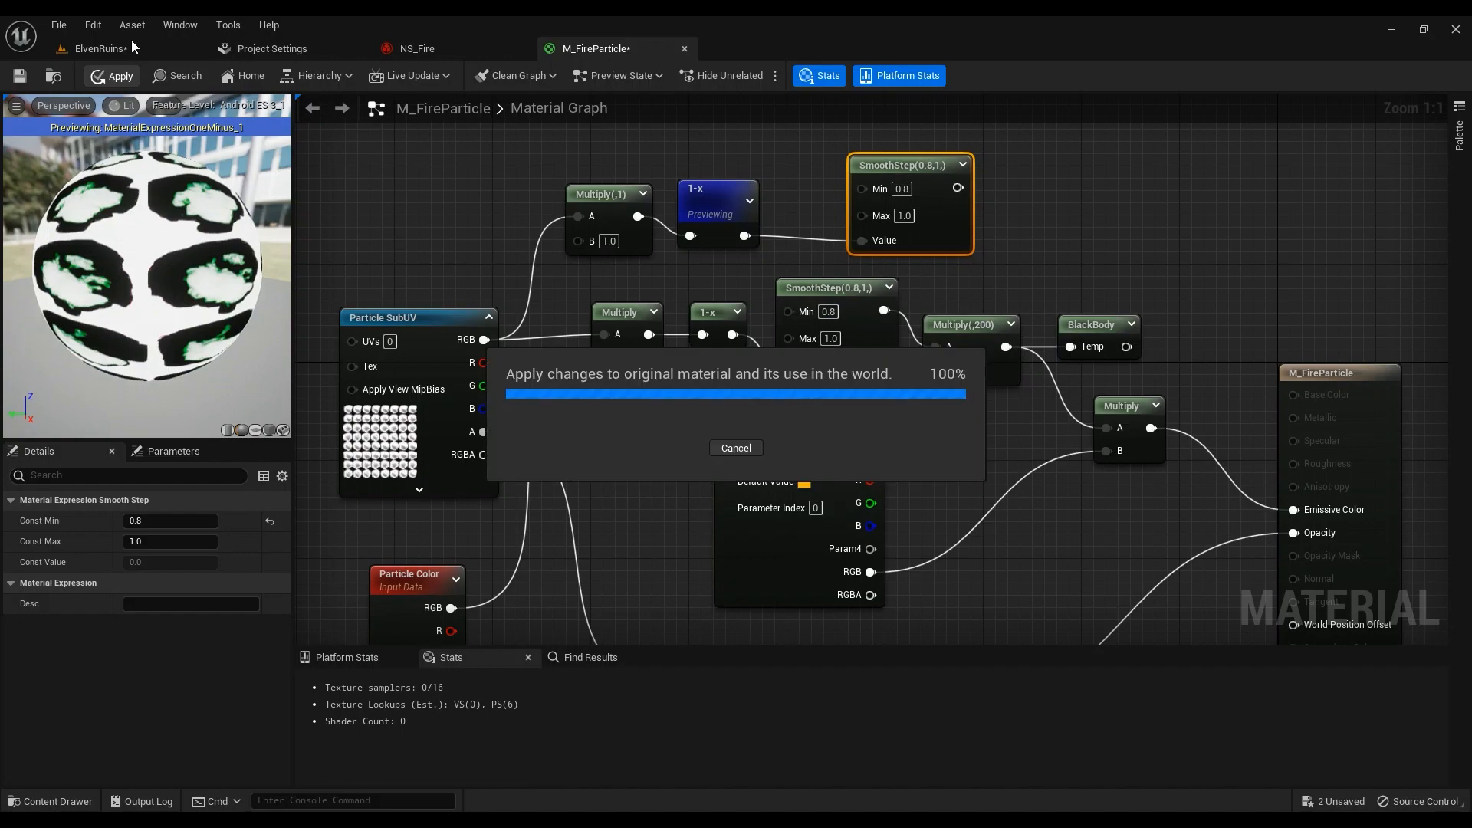
pyautogui.click(130, 41)
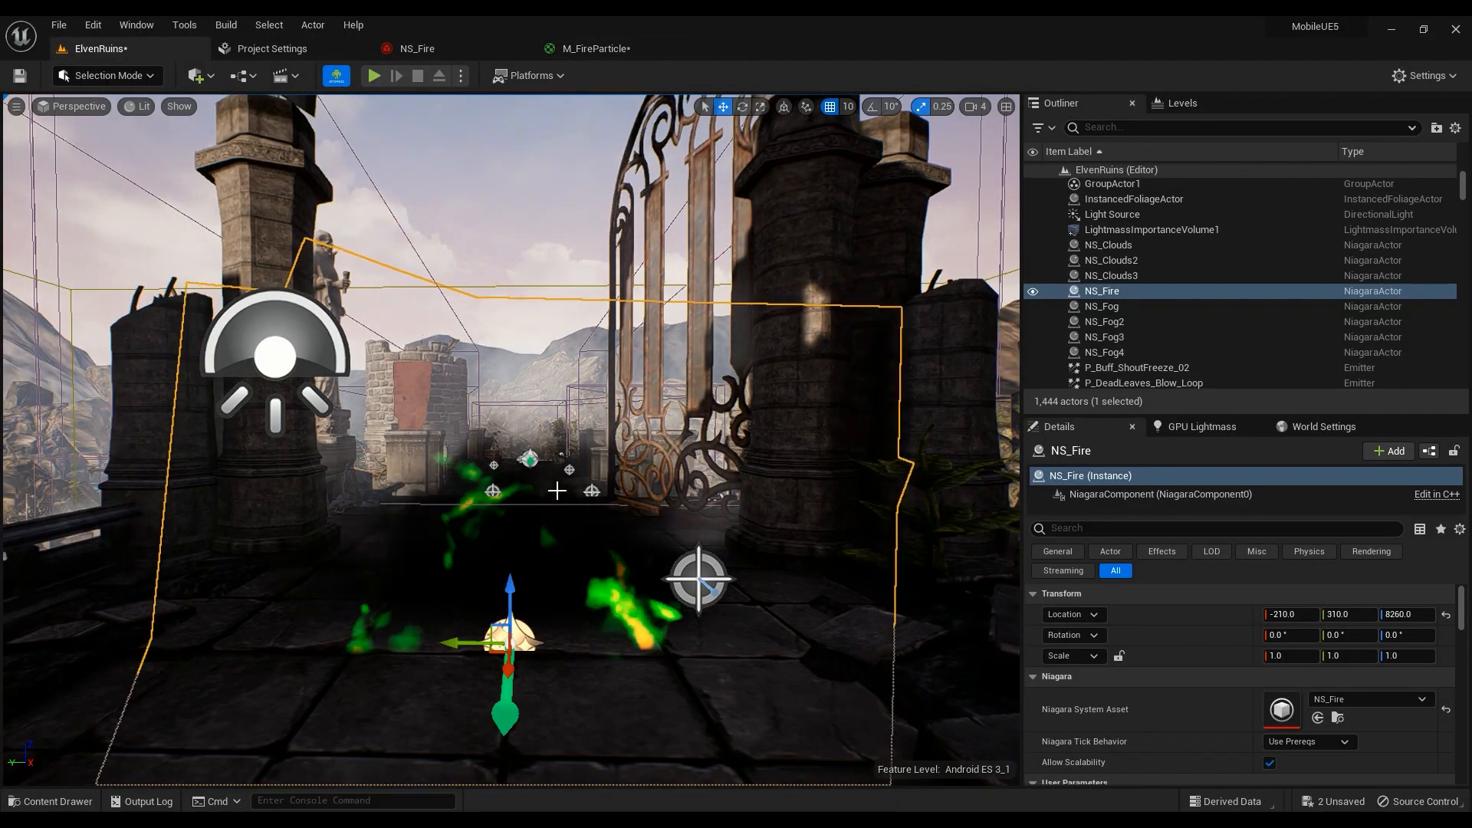
pyautogui.moveTo(536, 519)
pyautogui.mouseDown(button='right')
pyautogui.moveTo(606, 519)
pyautogui.moveTo(522, 515)
pyautogui.moveTo(591, 530)
pyautogui.moveTo(559, 533)
pyautogui.moveTo(587, 506)
pyautogui.moveTo(546, 526)
pyautogui.mouseUp(button='right')
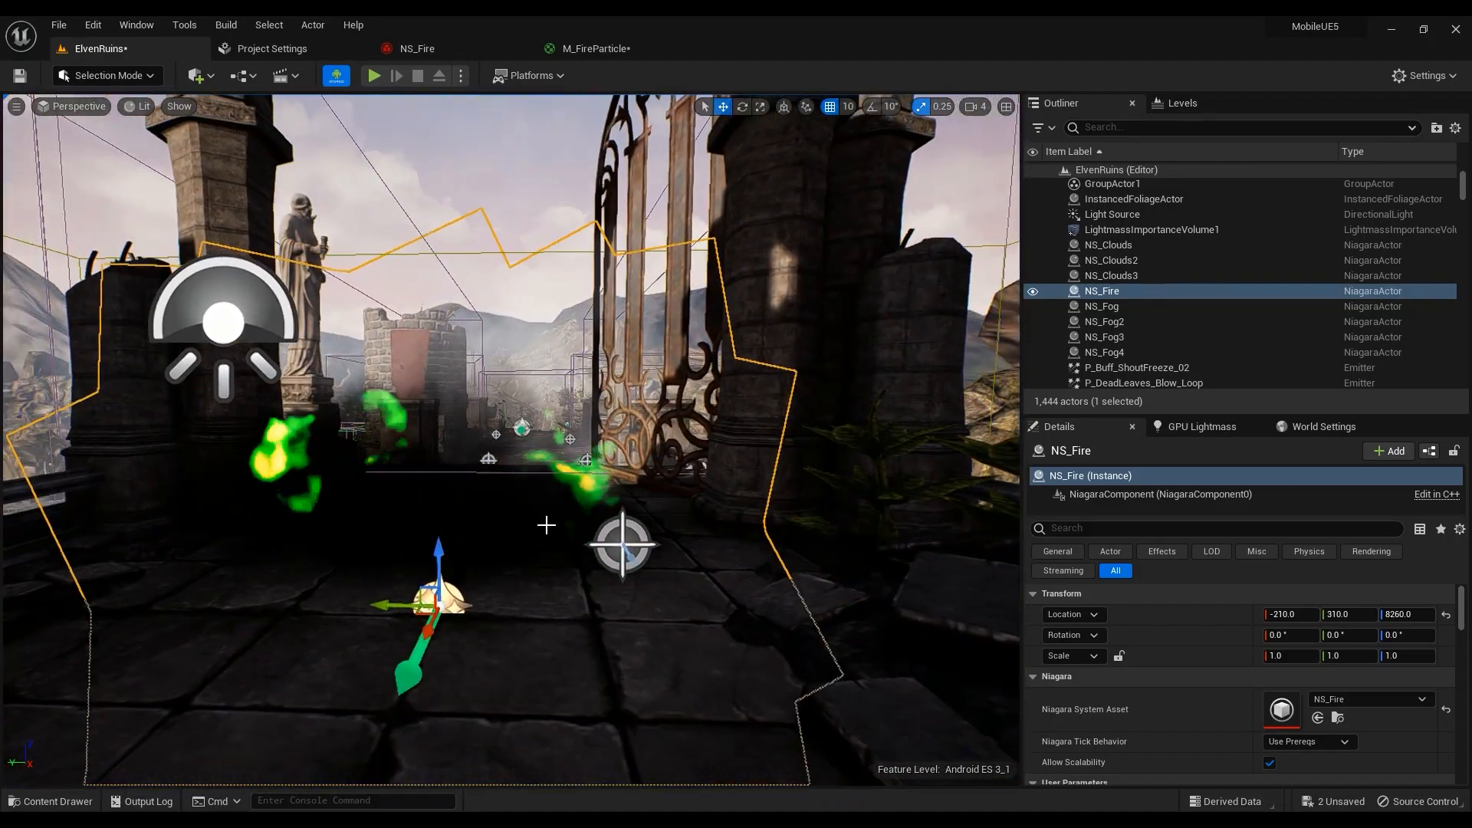
pyautogui.click(586, 54)
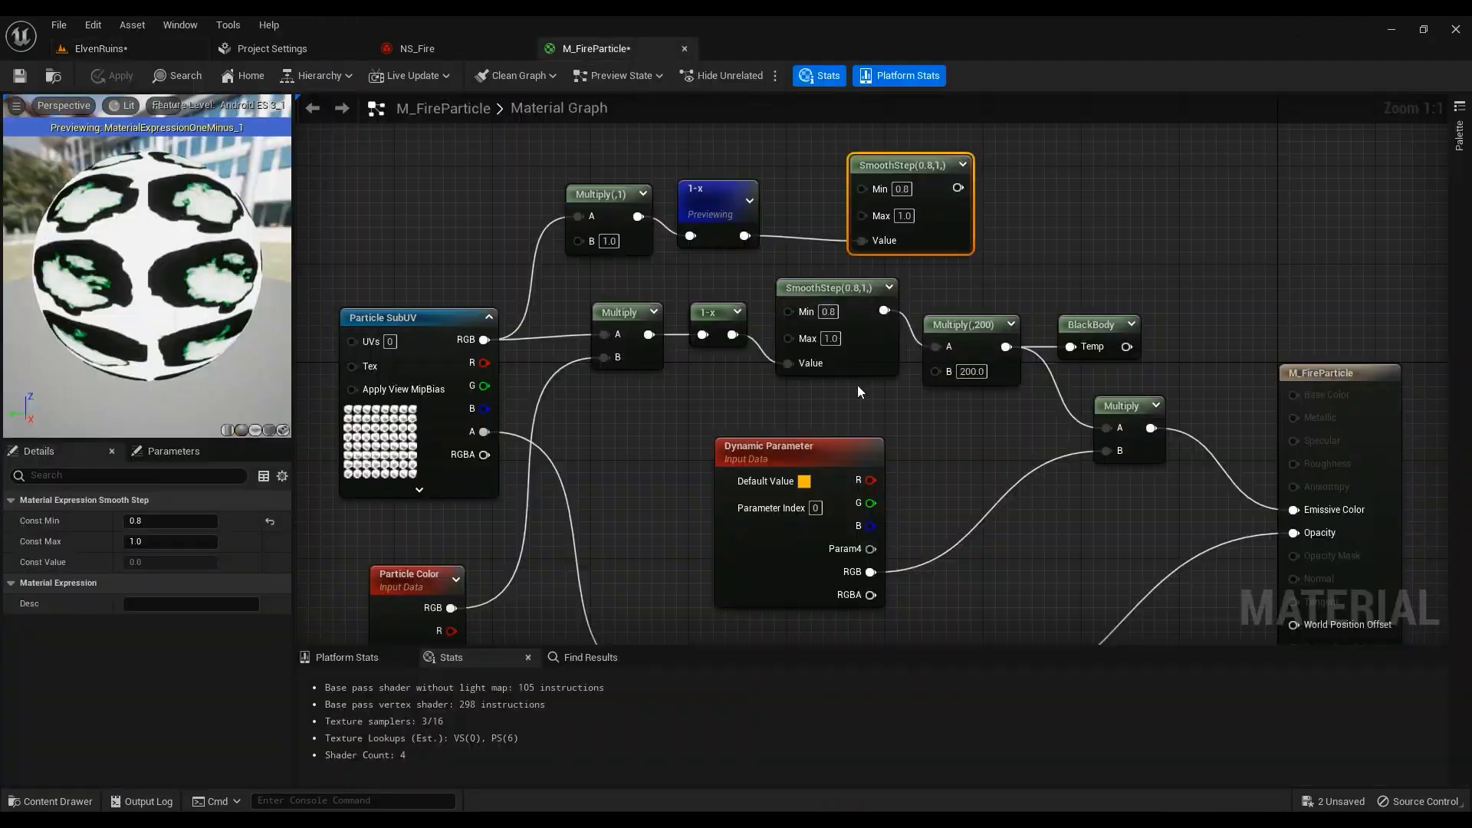
# Restore the middle SmoothStep Min to 0.65 and line up the Multiply(,200) and BlackBody nodes
pyautogui.click(833, 313)
pyautogui.press('Return')
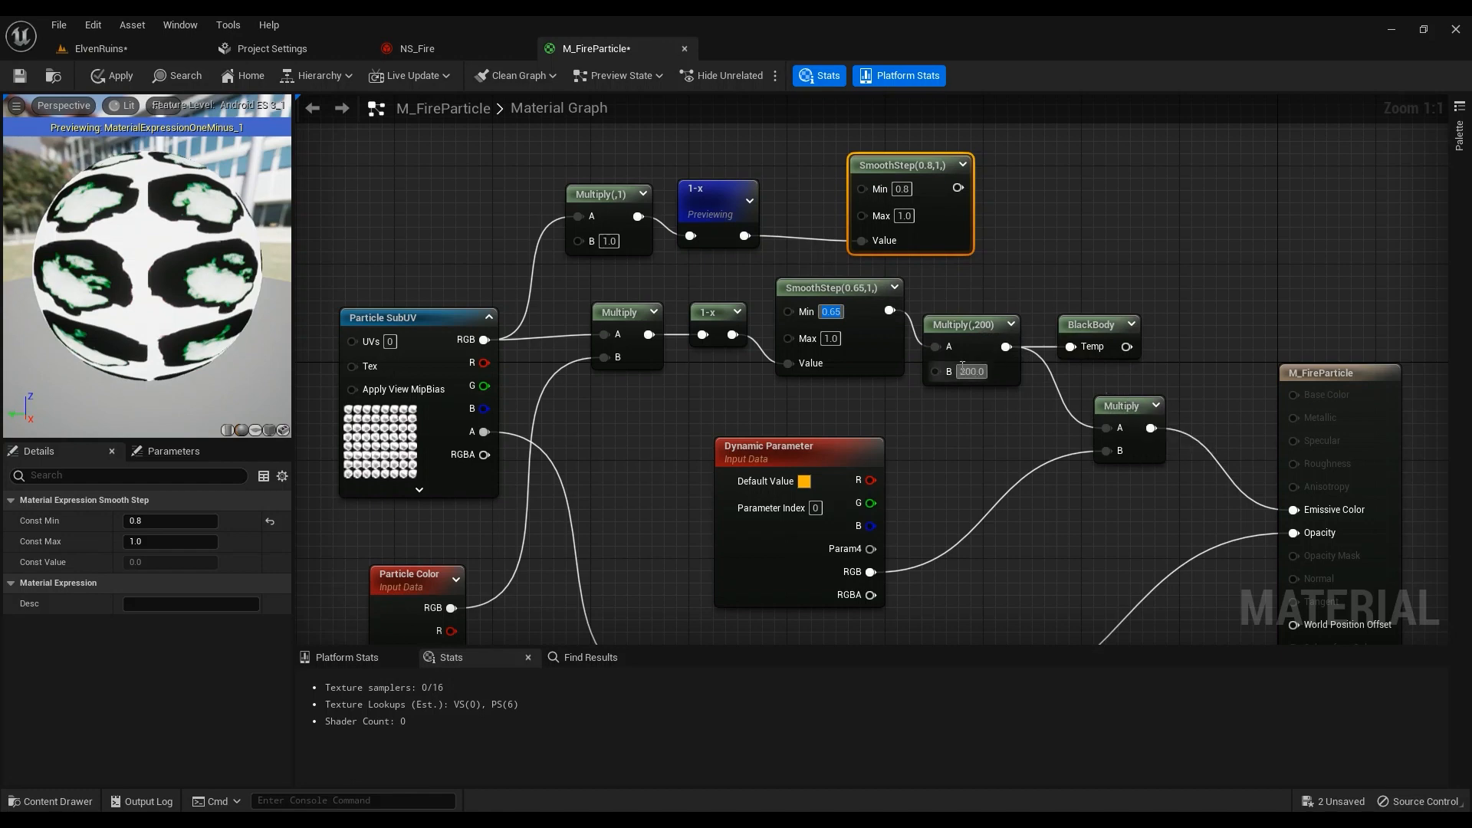
pyautogui.moveTo(973, 341); pyautogui.dragTo(975, 299)
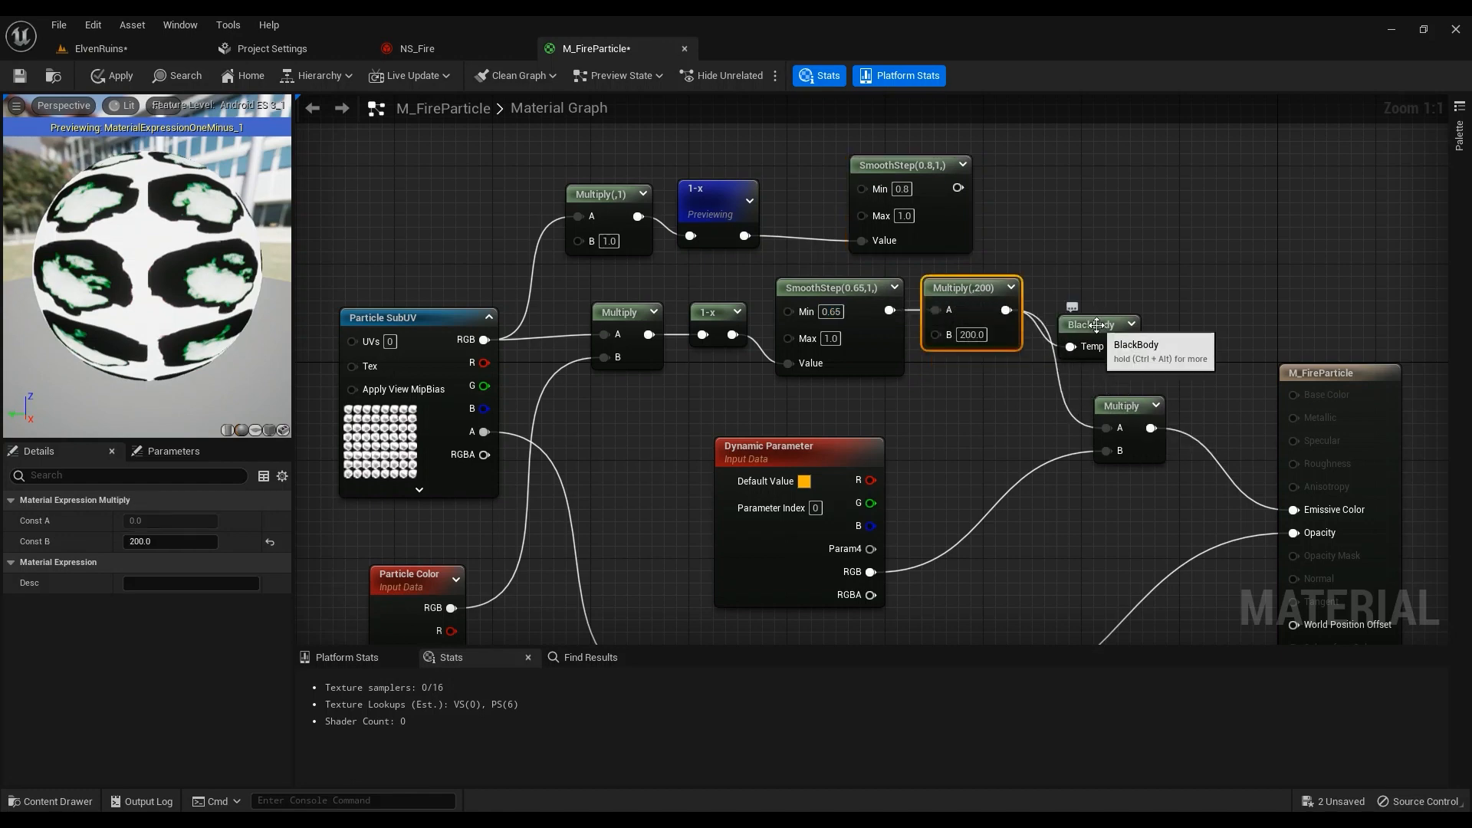
pyautogui.moveTo(1094, 328); pyautogui.dragTo(1093, 292)
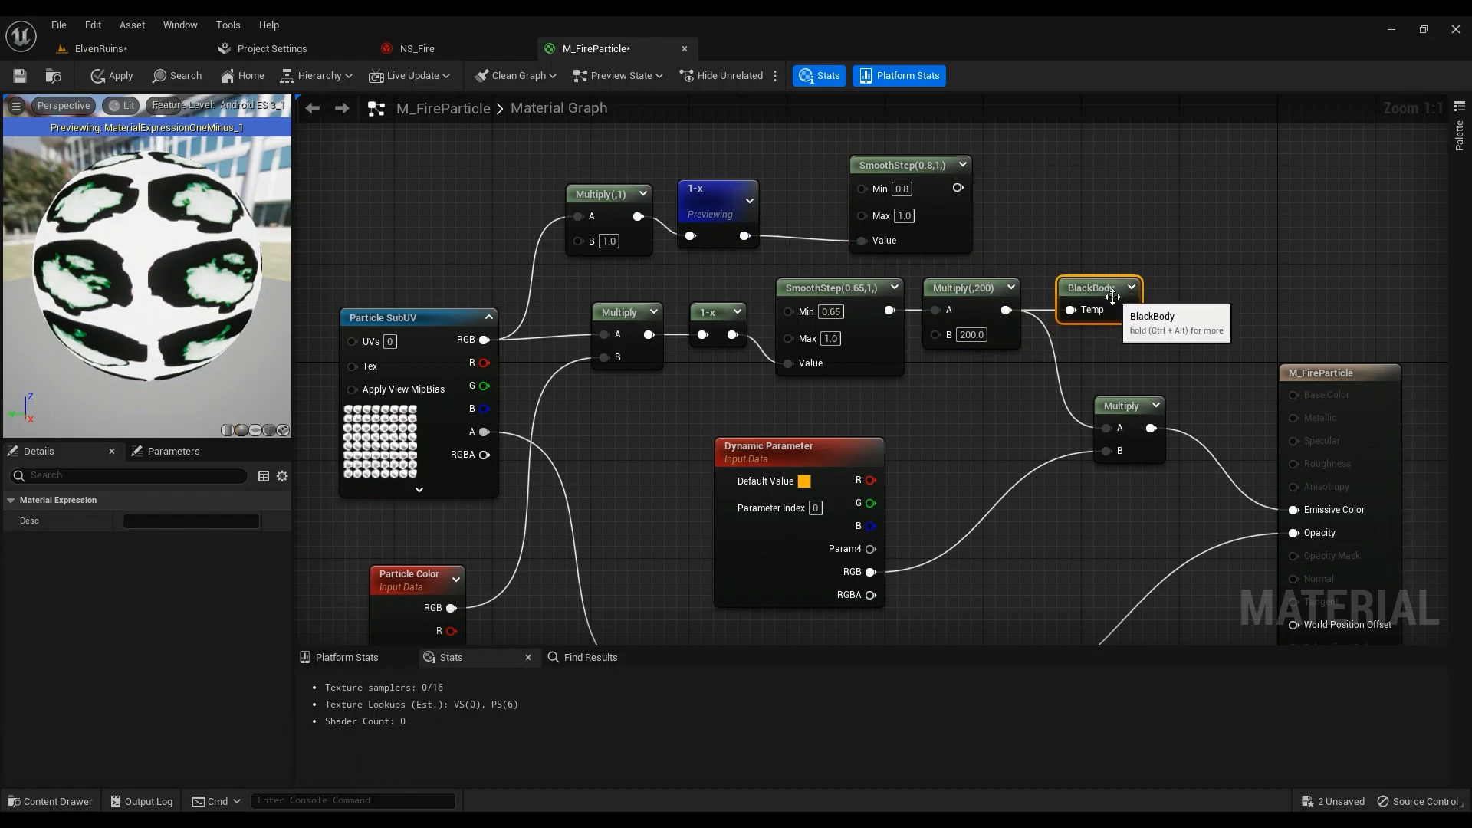
pyautogui.moveTo(1171, 350); pyautogui.dragTo(1065, 290, button='right')
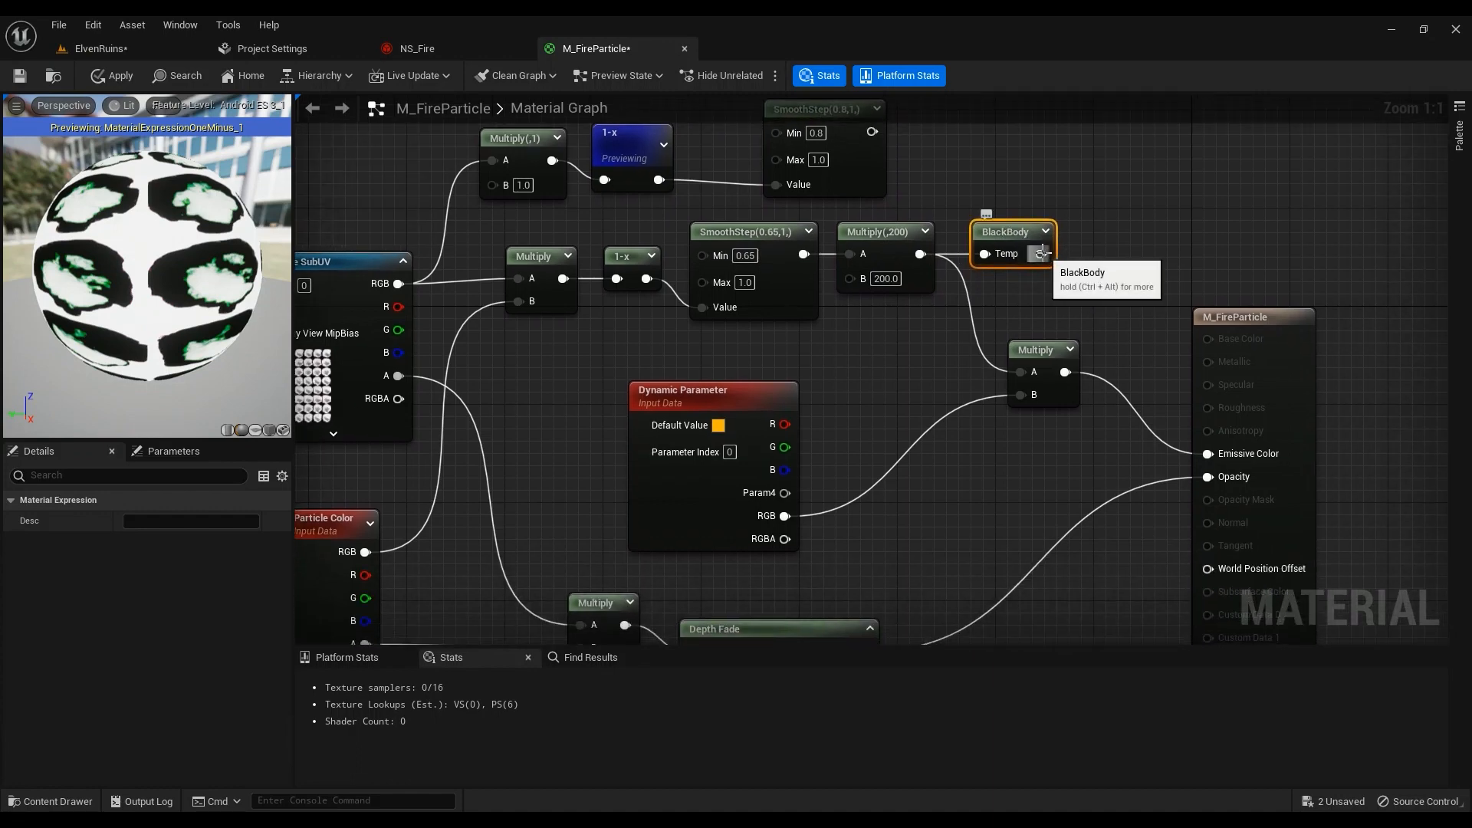
# Connect BlackBody's output to the Multiply A input and add a new Multiply node
pyautogui.moveTo(1040, 253); pyautogui.dragTo(1019, 371)
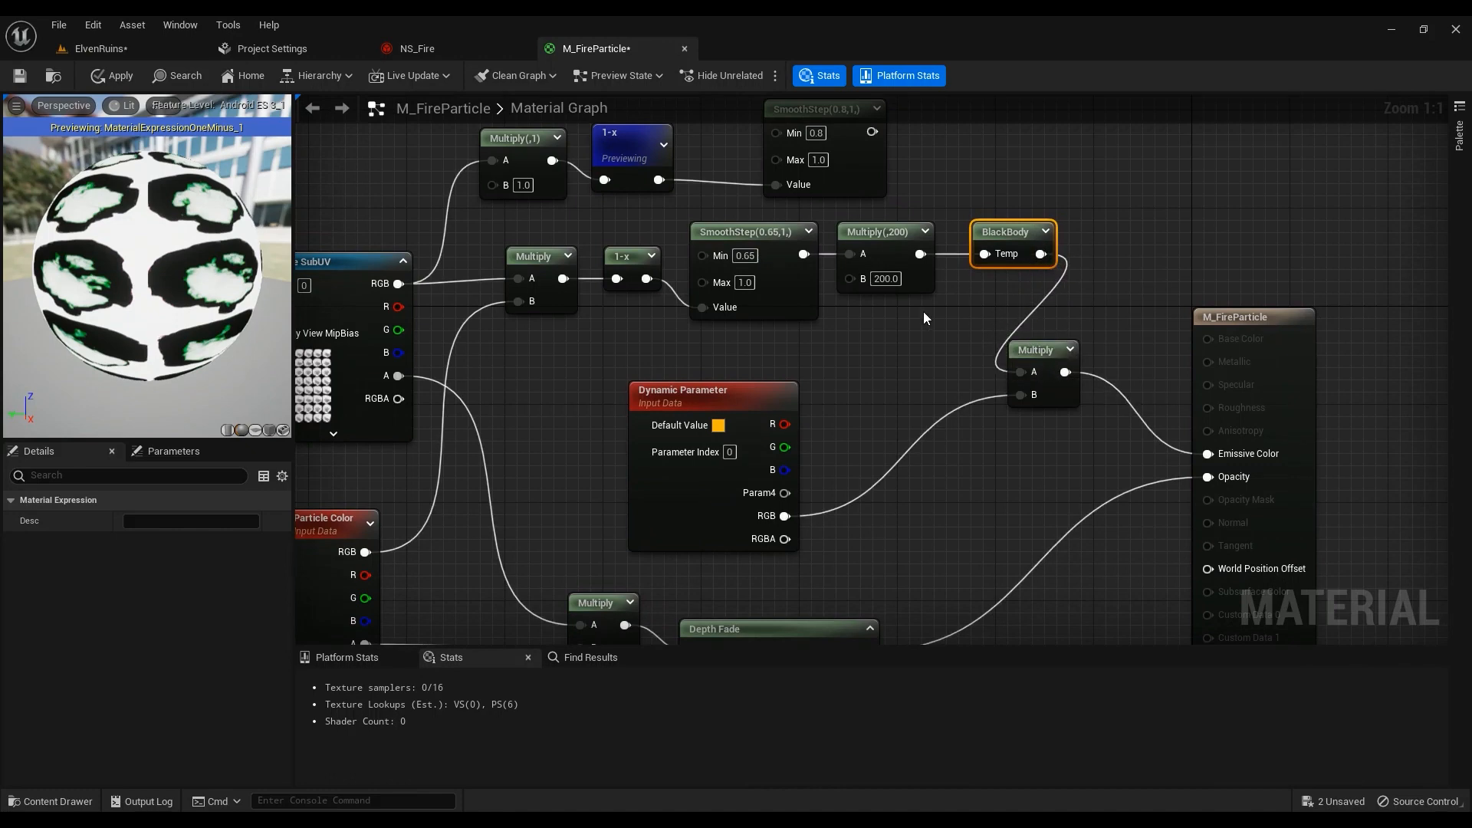
pyautogui.click(885, 279)
pyautogui.moveTo(874, 357); pyautogui.dragTo(901, 350, button='right')
pyautogui.click(902, 350)
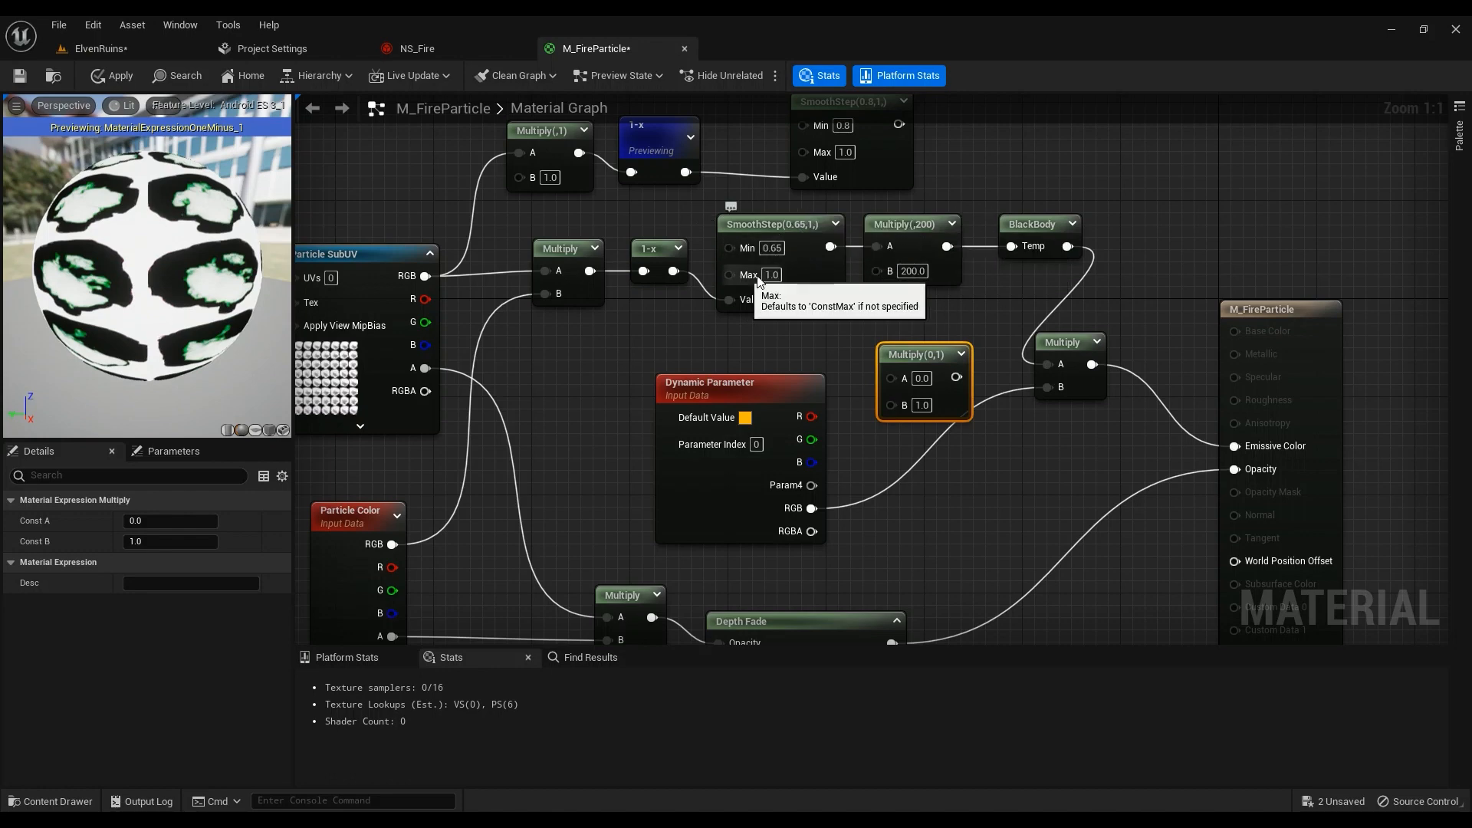
# Set the Multiply feeding BlackBody to B 4000, apply, and view the red fire in ElvenRuins
pyautogui.click(916, 271)
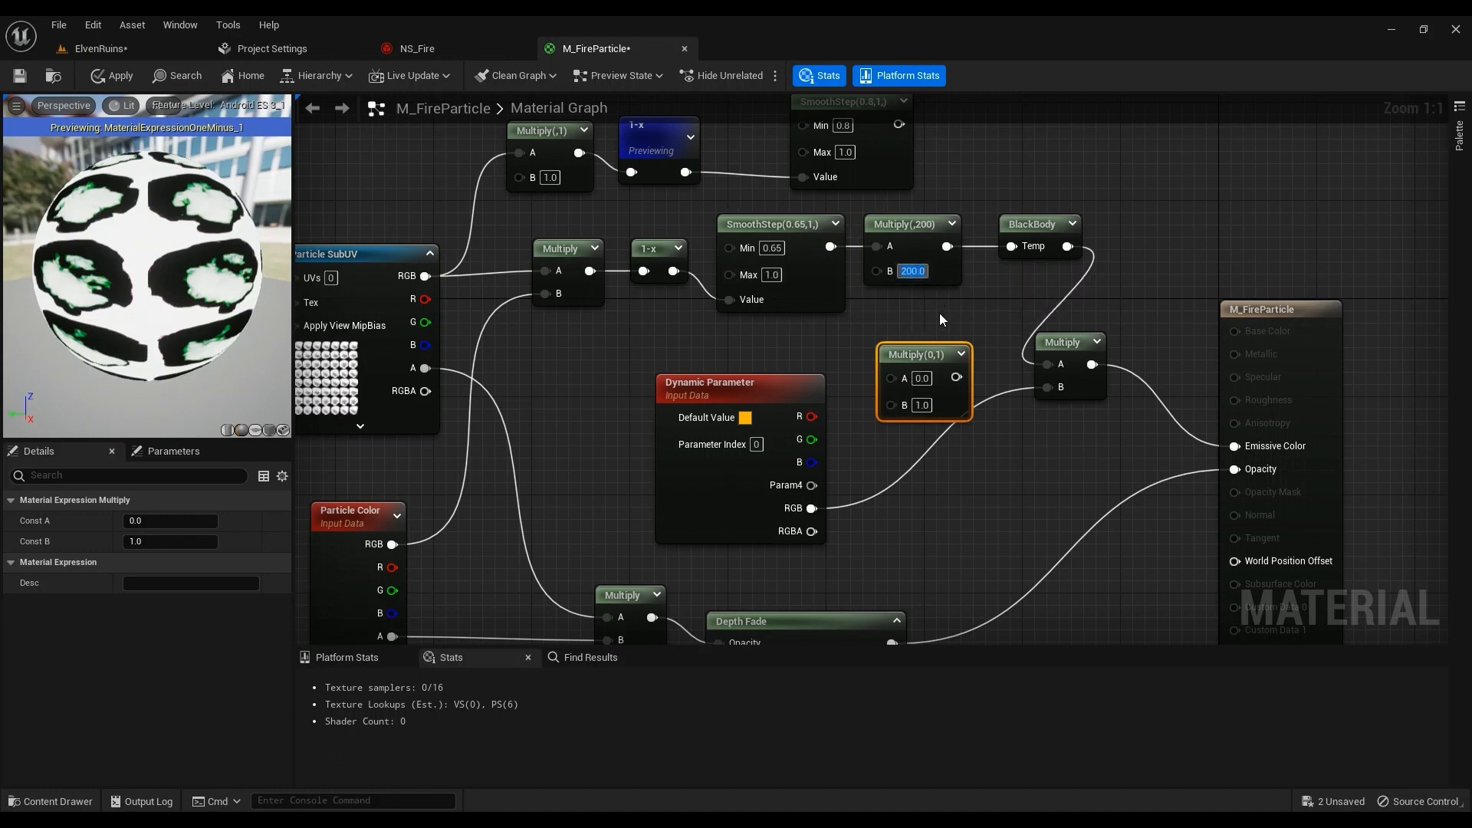
pyautogui.click(1049, 231)
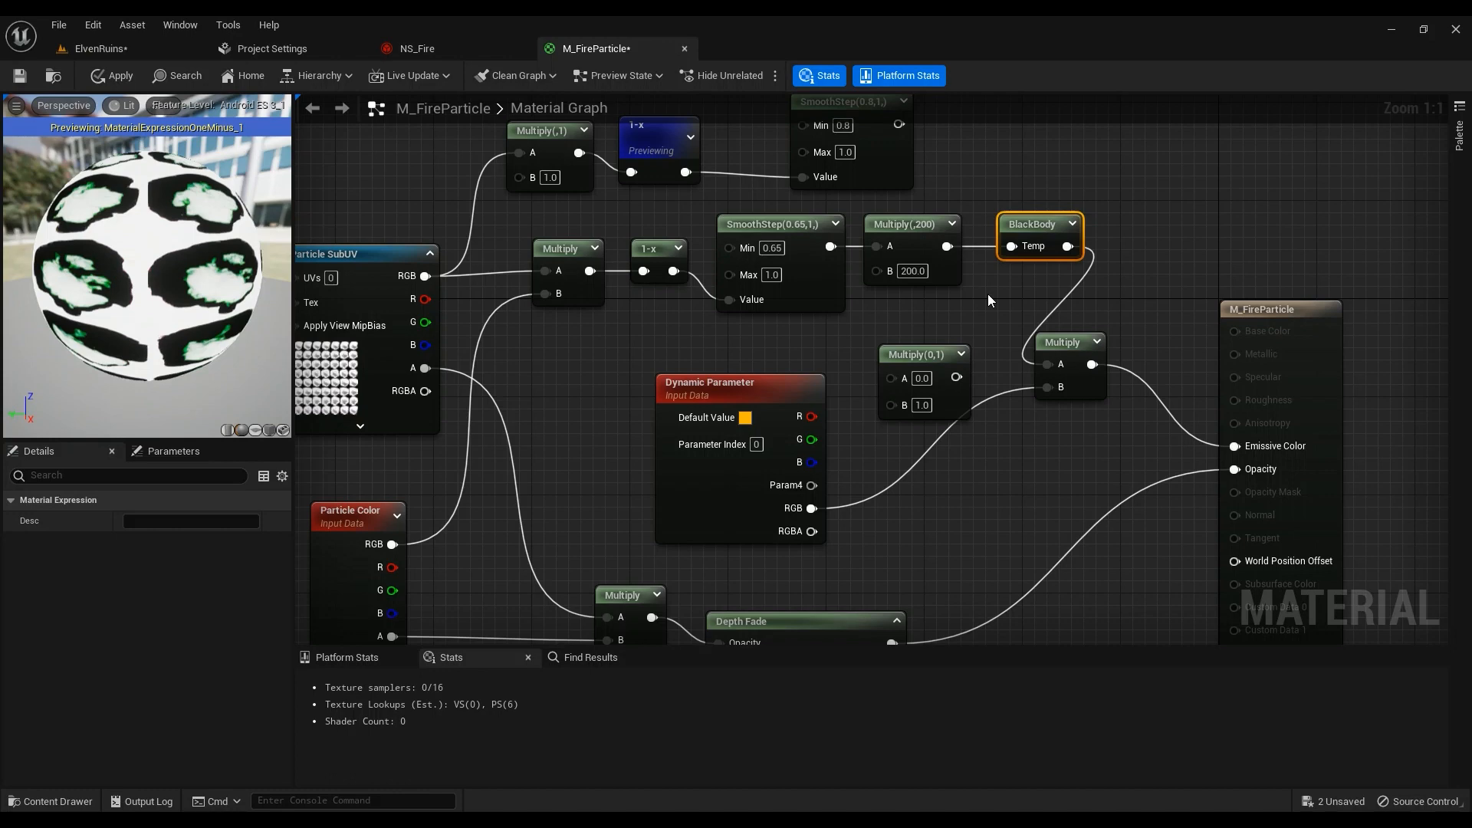
pyautogui.click(914, 271)
pyautogui.write('4000')
pyautogui.press('Return')
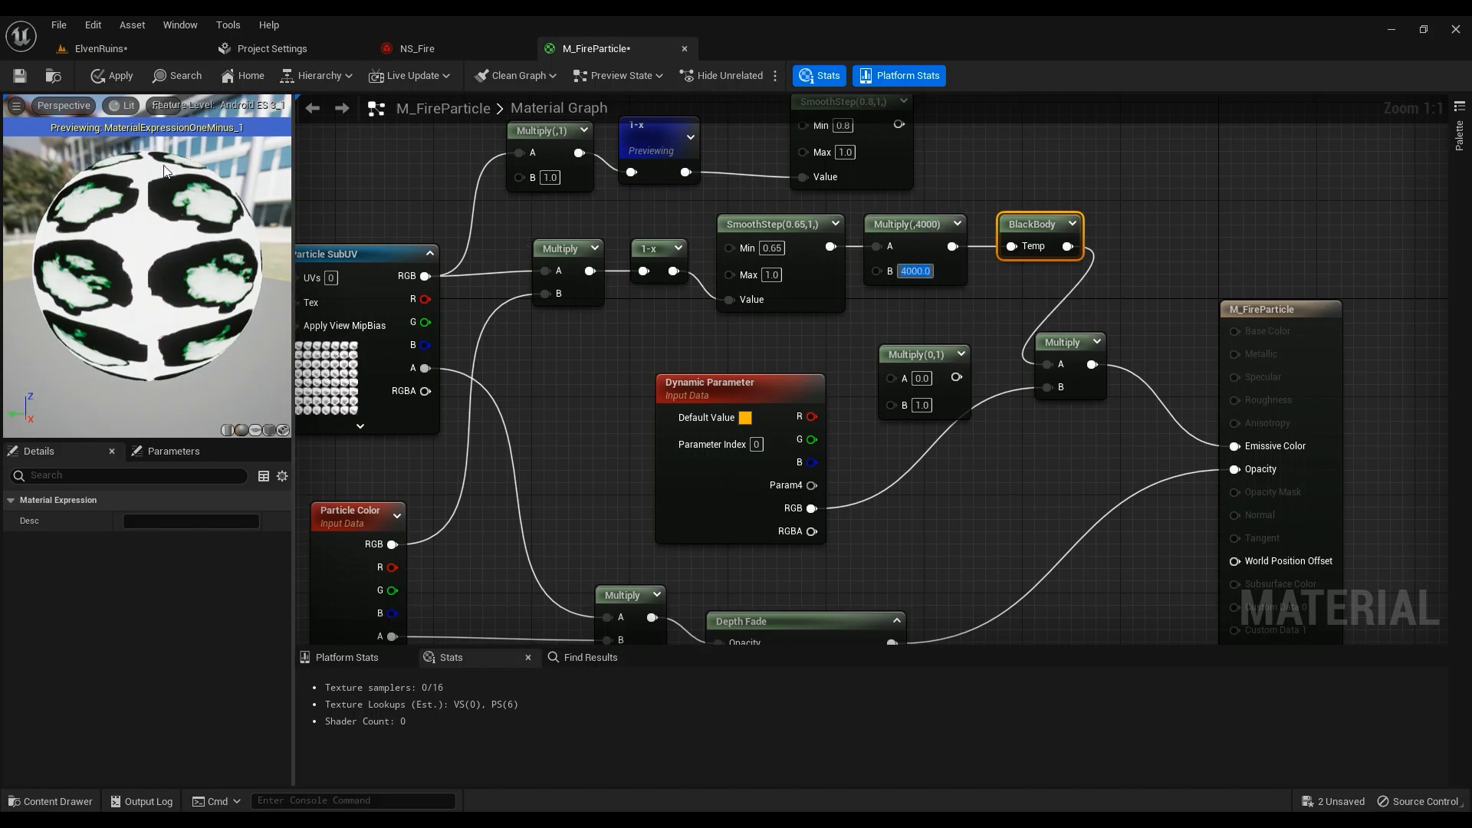
pyautogui.click(131, 74)
pyautogui.click(127, 45)
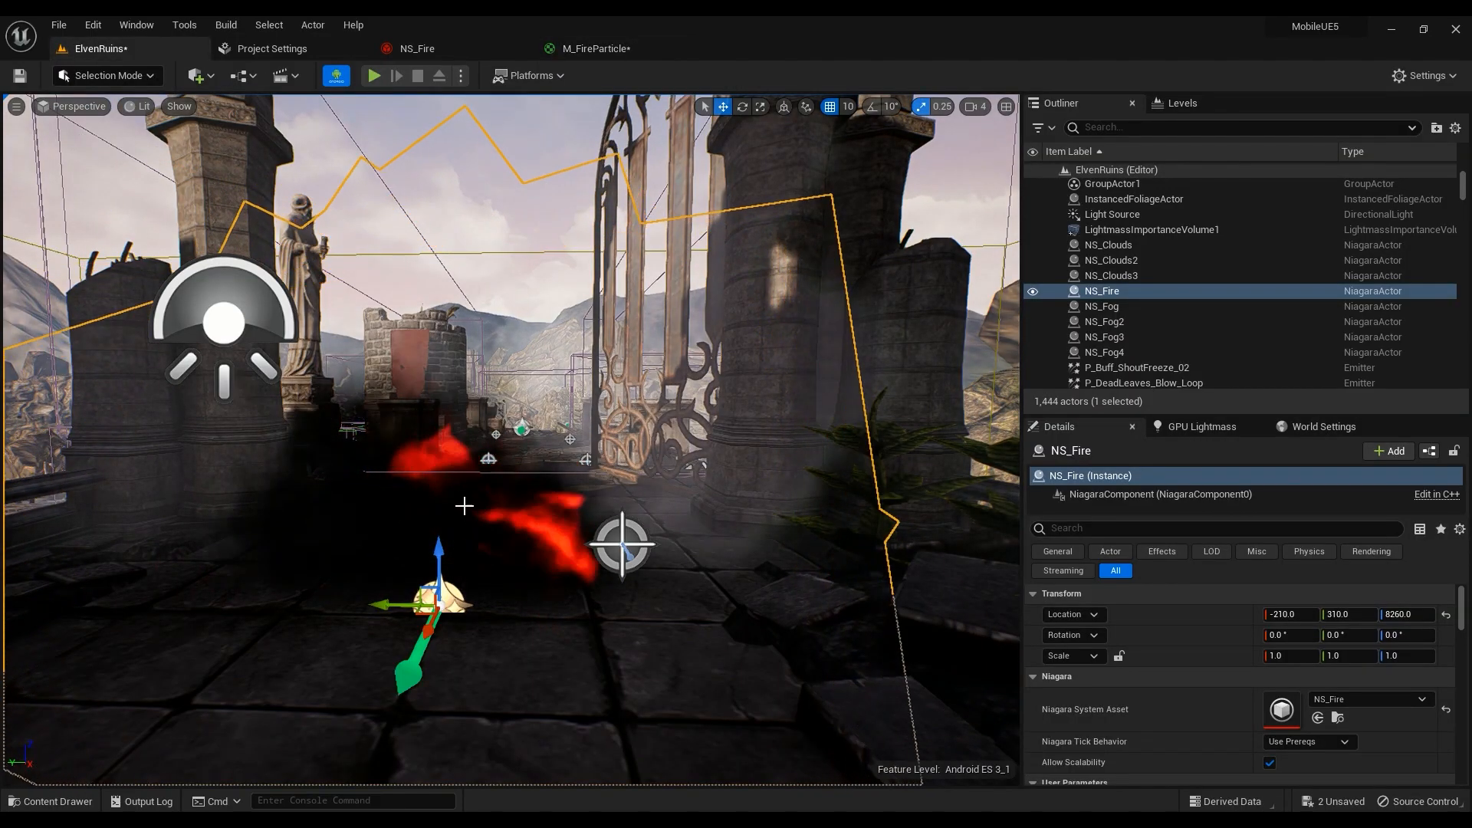
# Change the BlackBody Multiply value from 4000 to 10000, apply it, and preview the ElvenRuins flames
pyautogui.click(597, 48)
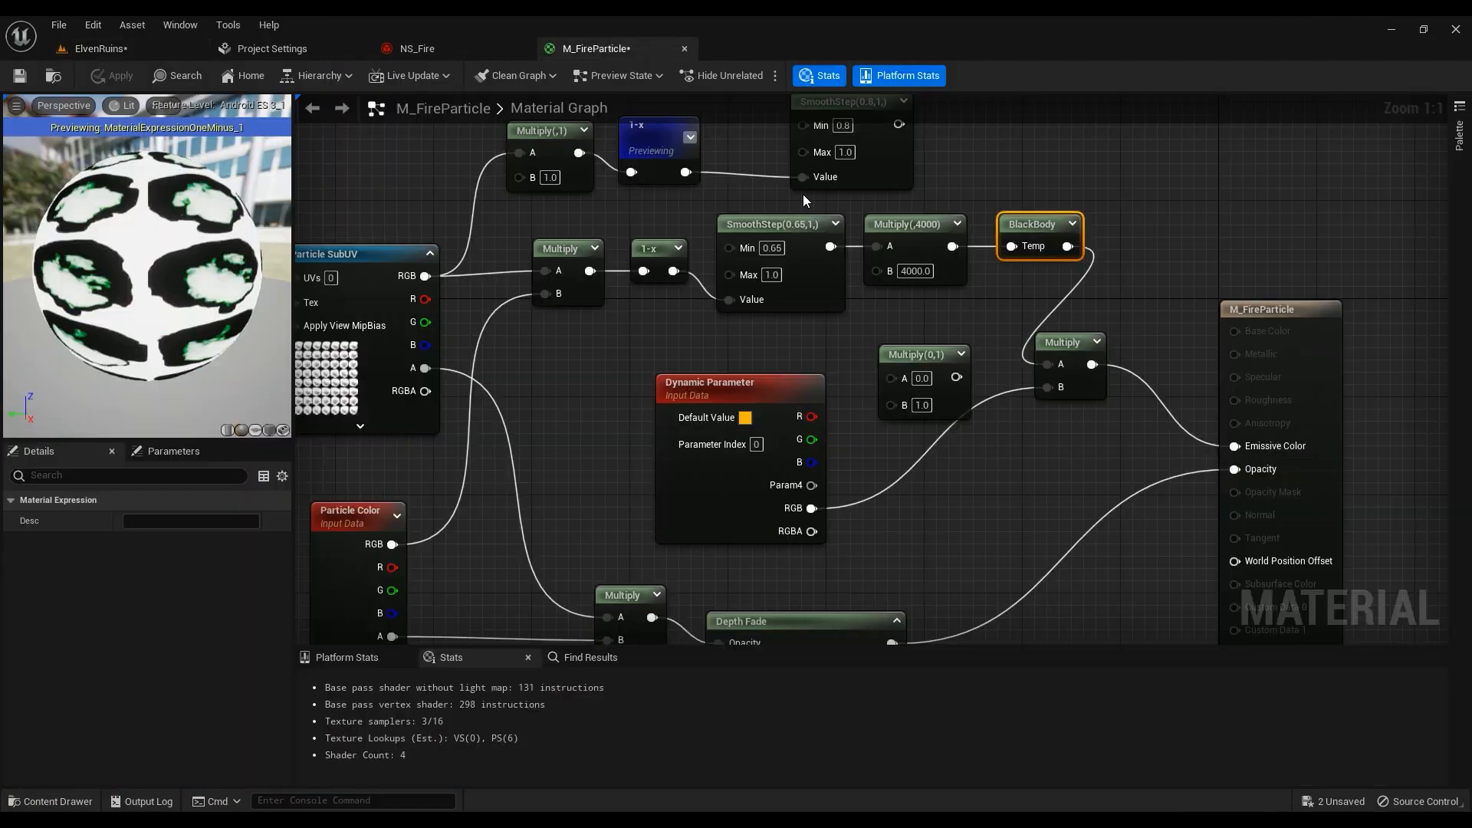
pyautogui.click(917, 271)
pyautogui.write('100')
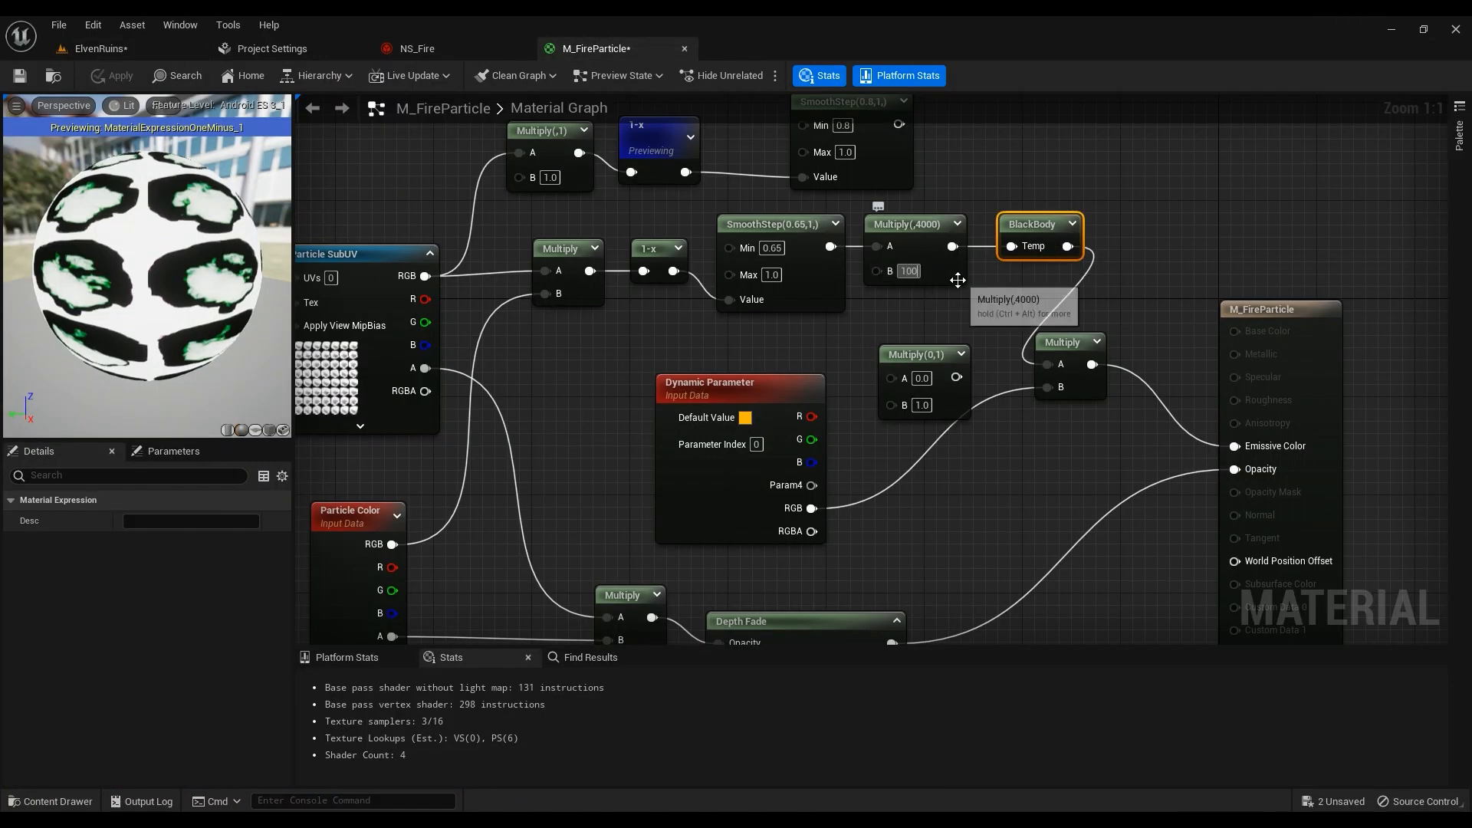
pyautogui.write('00')
pyautogui.press('Return')
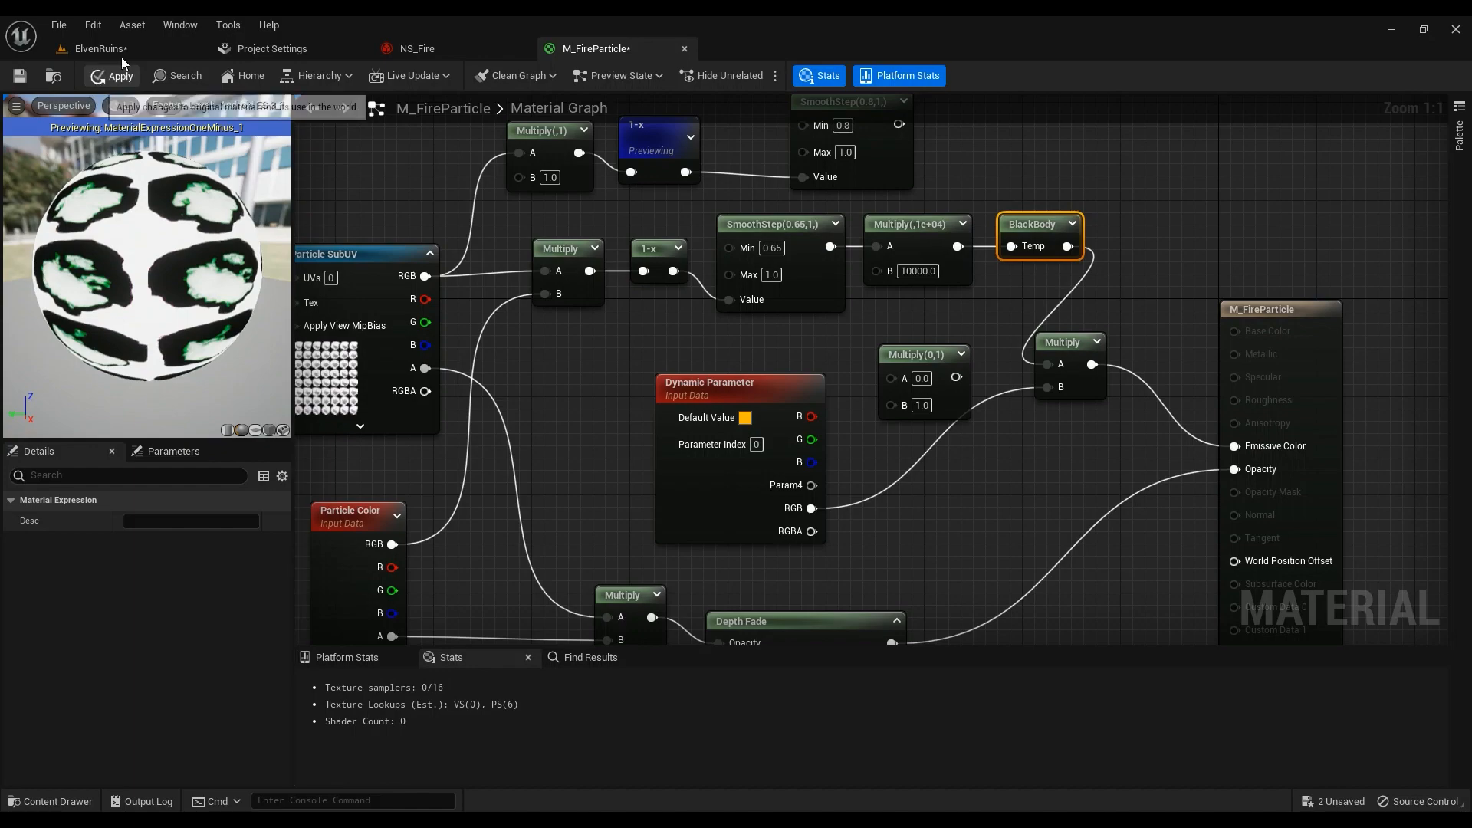
pyautogui.click(121, 66)
pyautogui.click(122, 48)
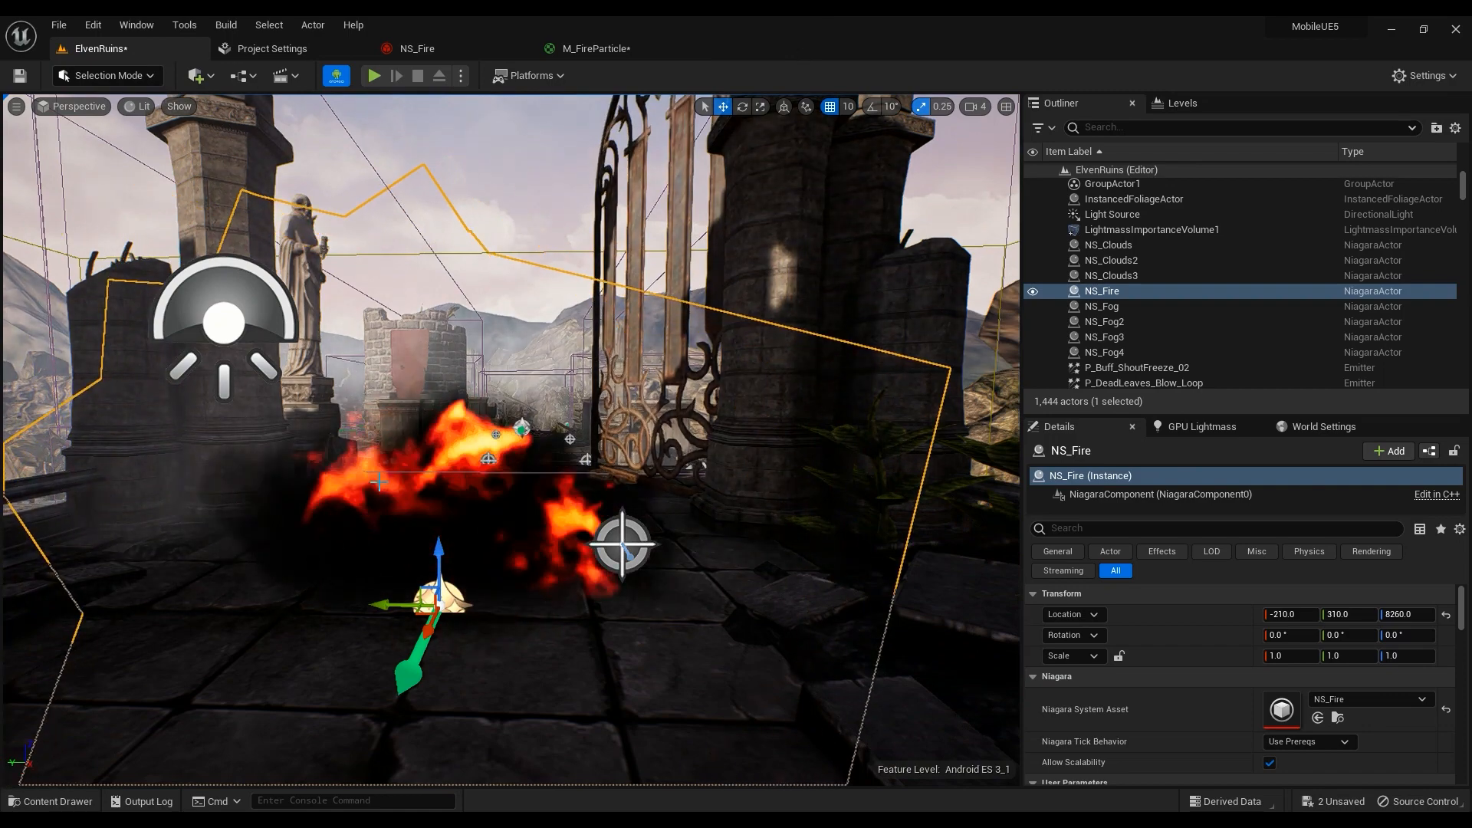
pyautogui.click(596, 49)
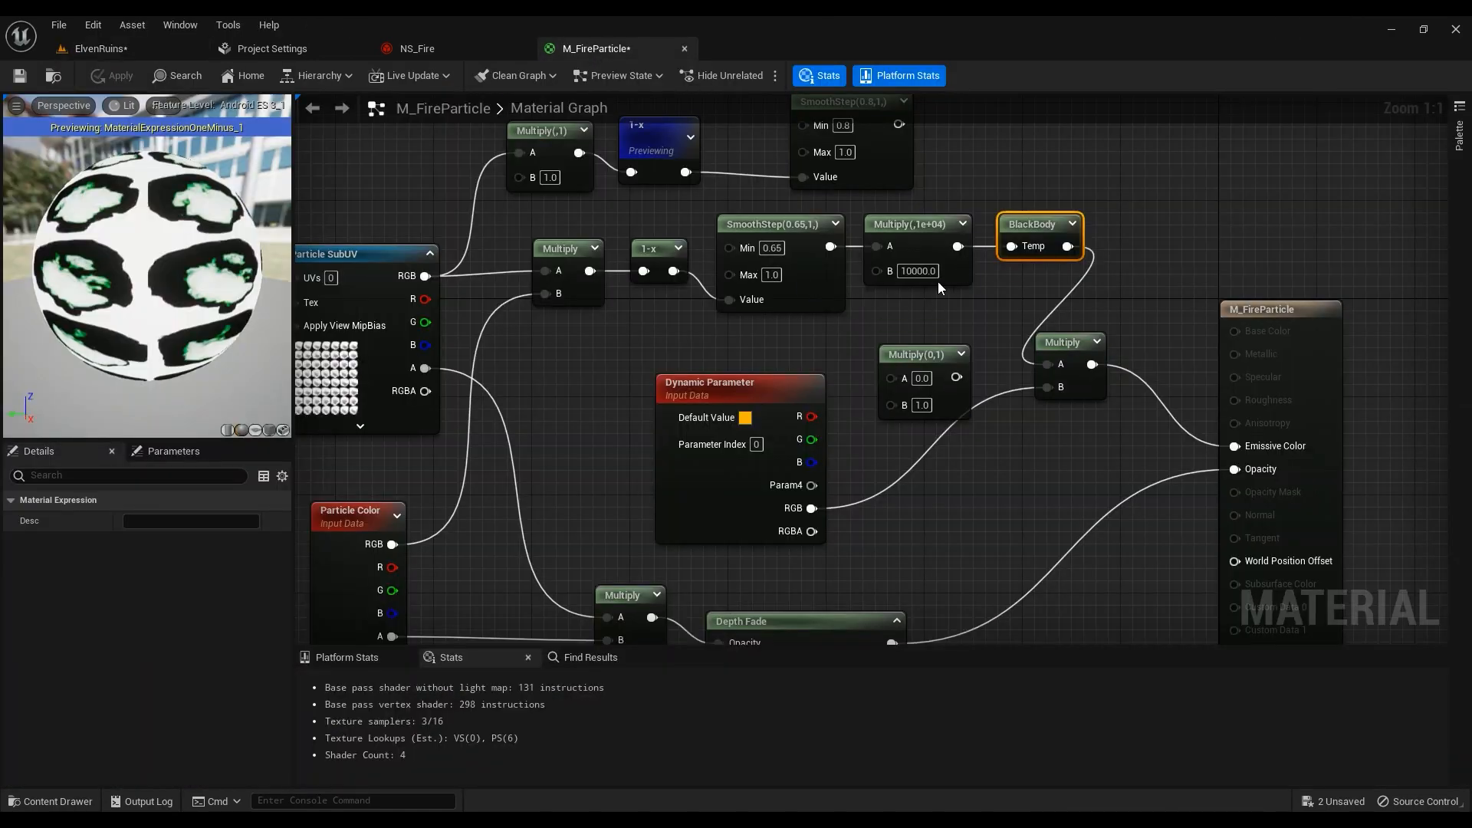
# Set the SmoothStep Min to 0.5 and apply the material
pyautogui.click(772, 247)
pyautogui.write('0.5')
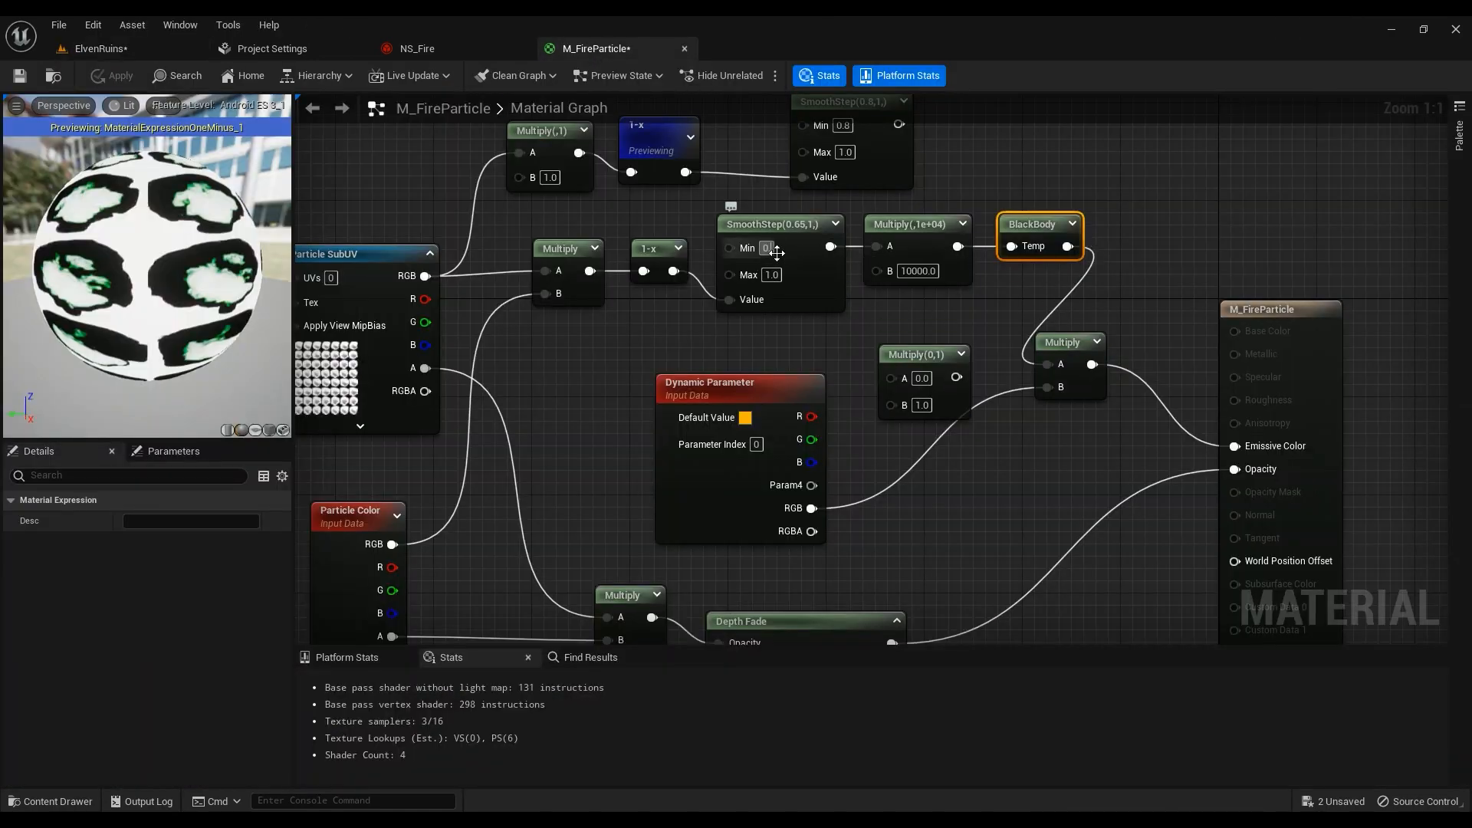
pyautogui.press('Return')
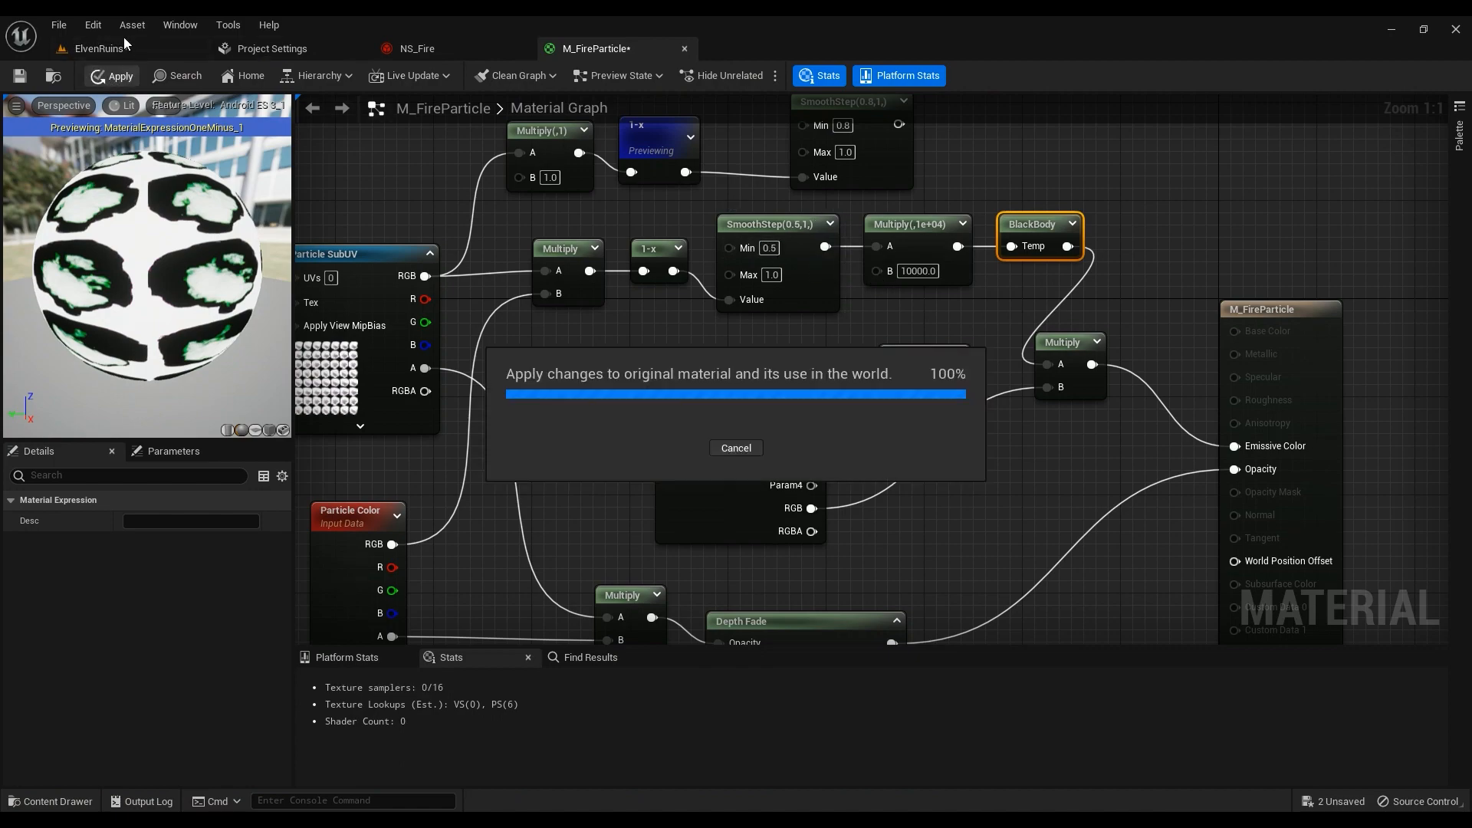
pyautogui.click(123, 40)
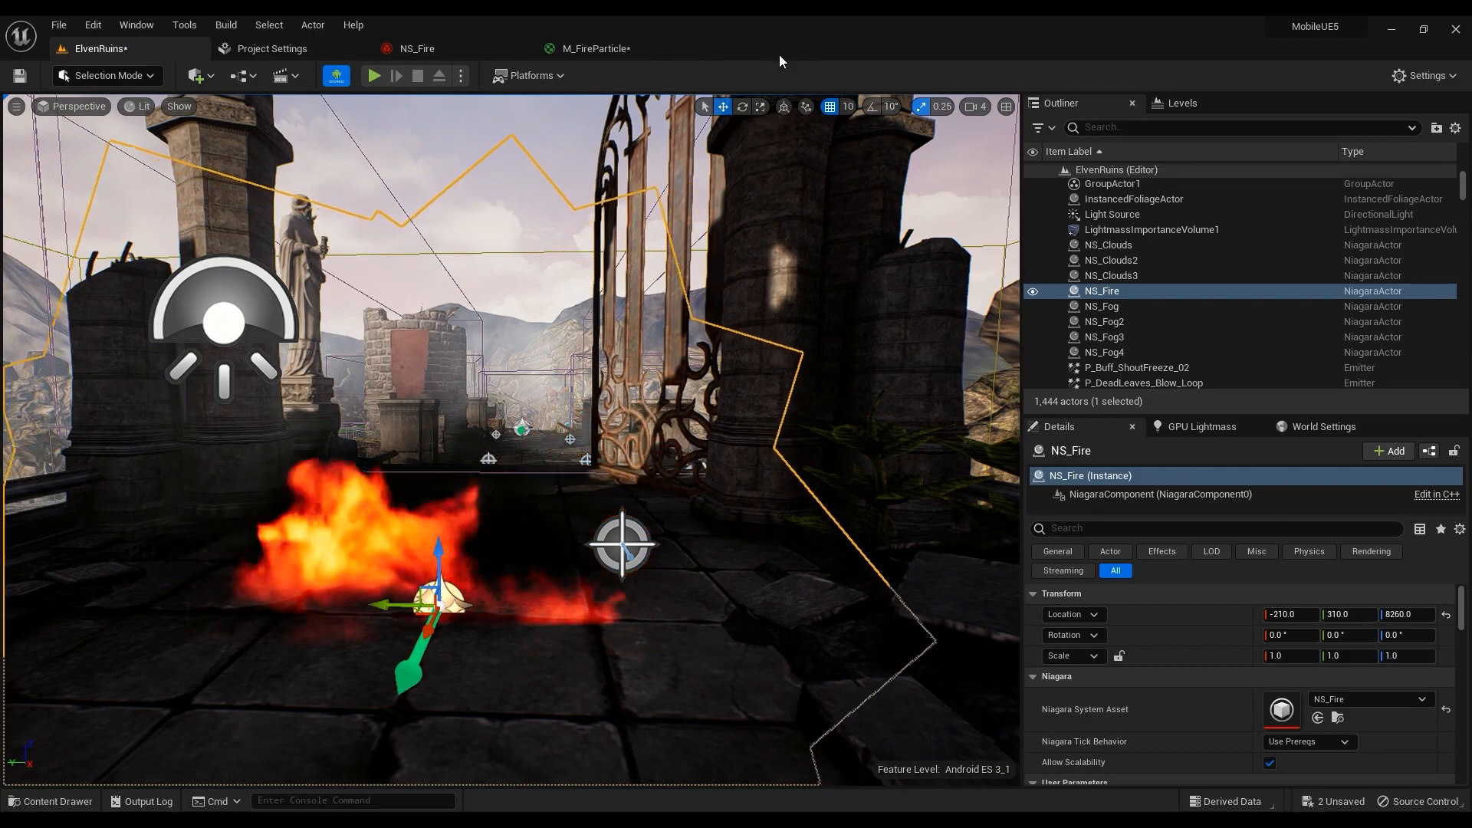
# Fly the viewport camera close around the burning NS_Fire to inspect the result
pyautogui.press('s')
pyautogui.moveTo(775, 230)
pyautogui.mouseDown(button='right')
pyautogui.moveTo(736, 237)
pyautogui.moveTo(882, 237)
pyautogui.moveTo(675, 250)
pyautogui.moveTo(774, 238)
pyautogui.mouseUp(button='right')
pyautogui.press('w')
pyautogui.press('a')
pyautogui.press('w')
pyautogui.press('d')
pyautogui.press('a')
pyautogui.press('a')
pyautogui.moveTo(566, 182)
pyautogui.mouseDown(button='right')
pyautogui.moveTo(706, 195)
pyautogui.moveTo(565, 183)
pyautogui.mouseUp(button='right')
pyautogui.press('d')
pyautogui.click(592, 48)
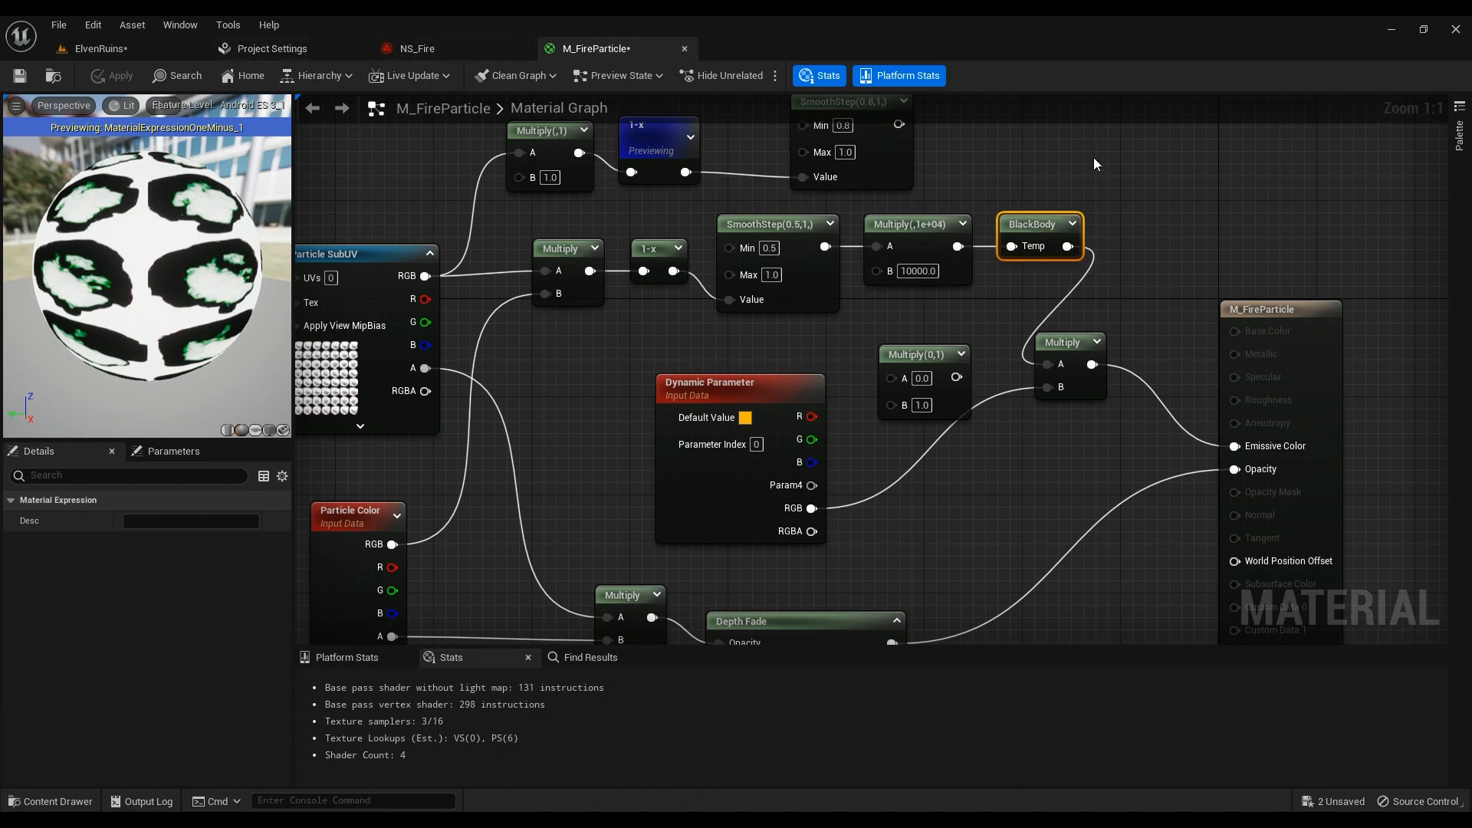
pyautogui.click(272, 49)
pyautogui.scroll(-8, 99, 523)
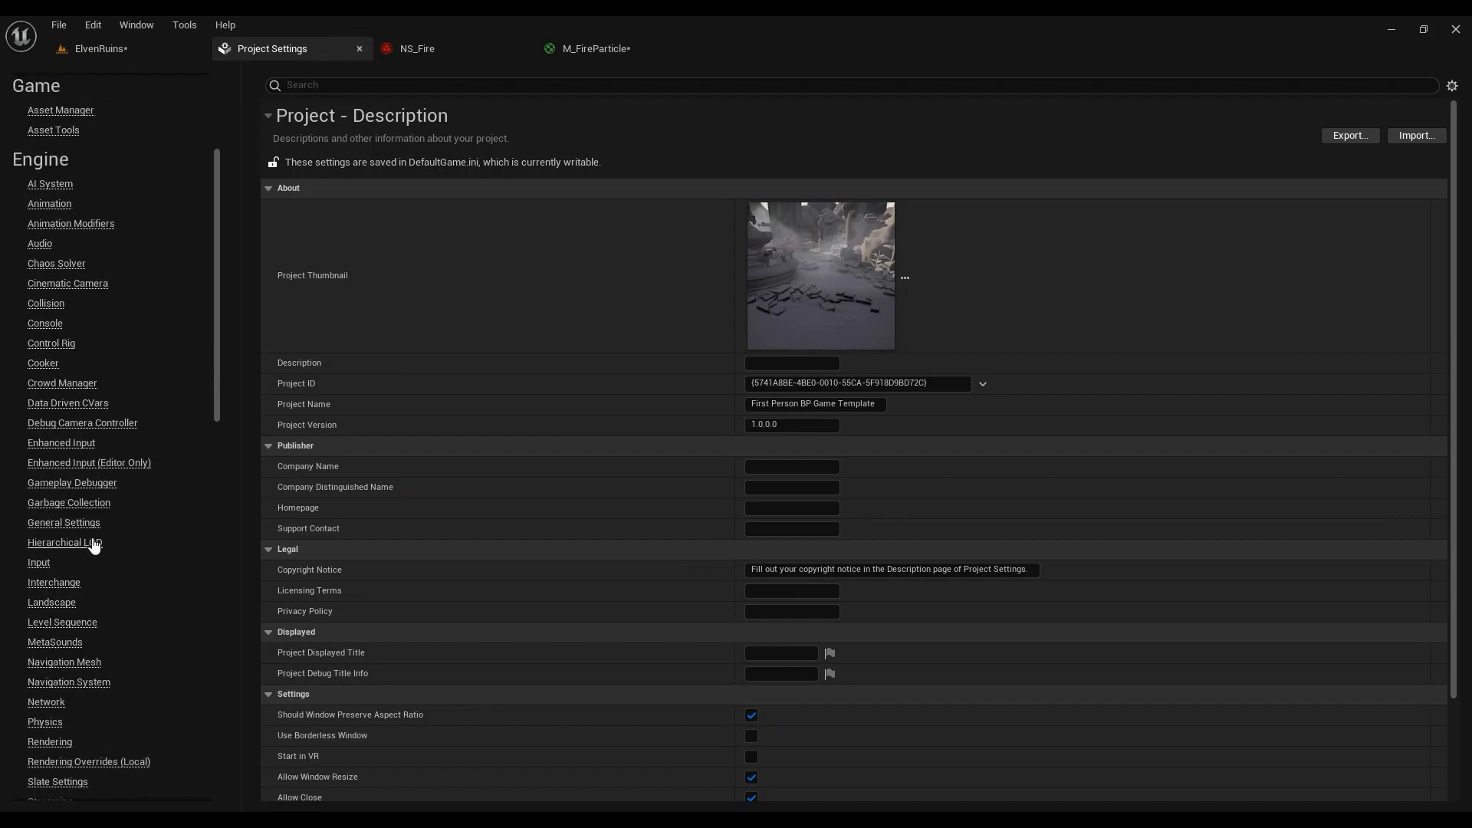
pyautogui.click(52, 644)
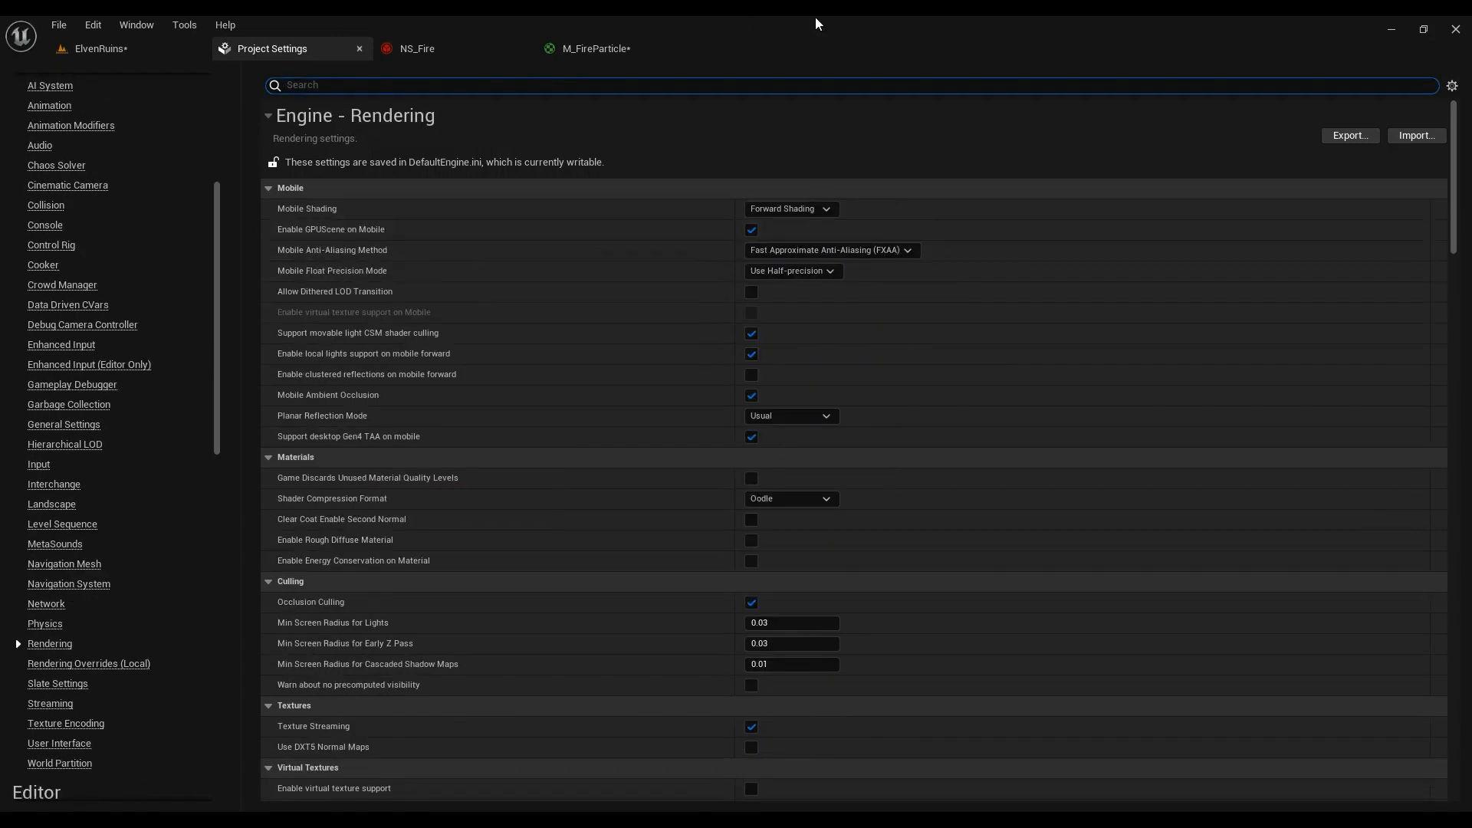
pyautogui.click(619, 54)
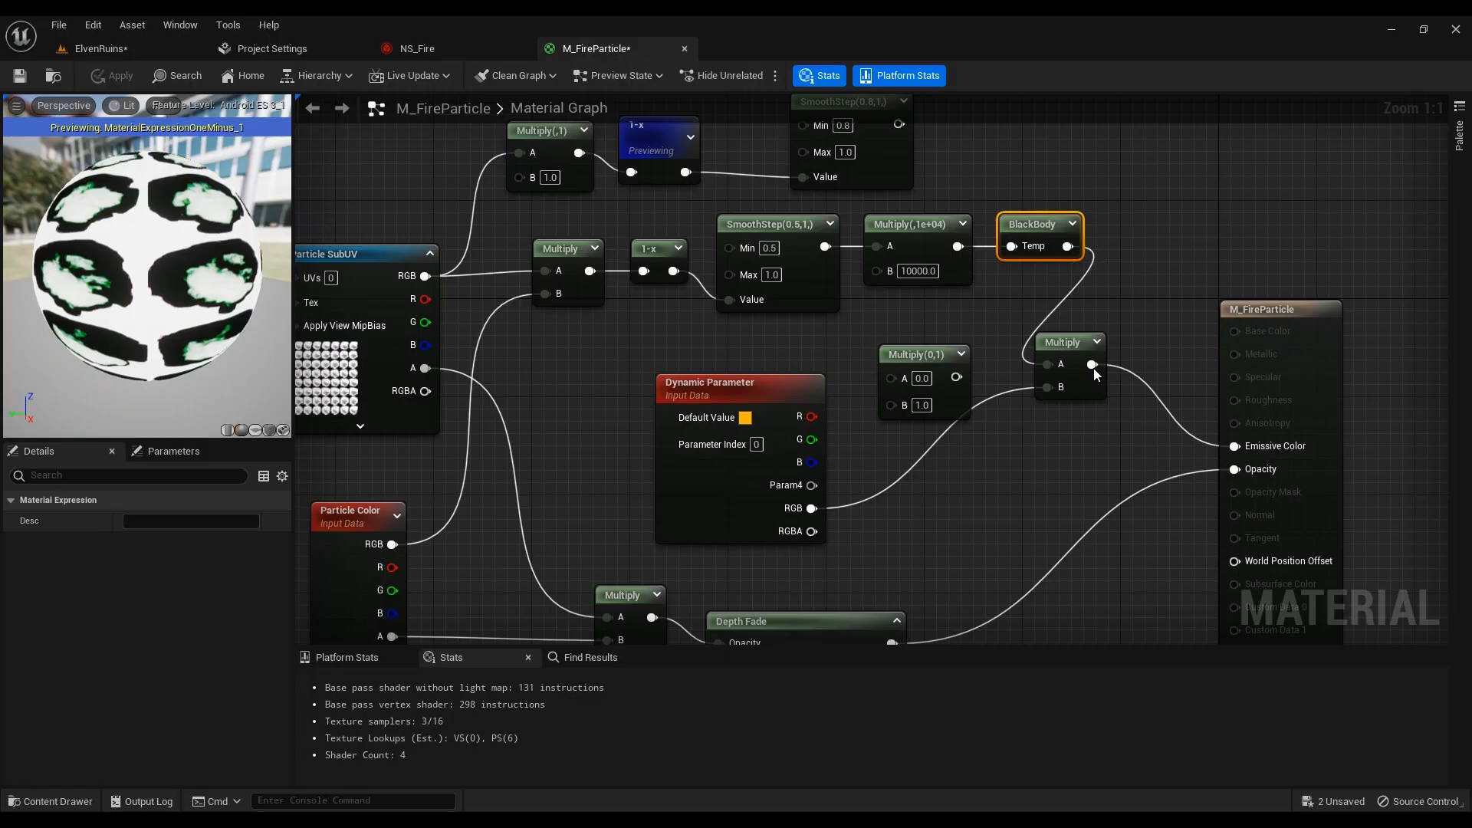
pyautogui.moveTo(1283, 603); pyautogui.dragTo(1257, 456, button='right')
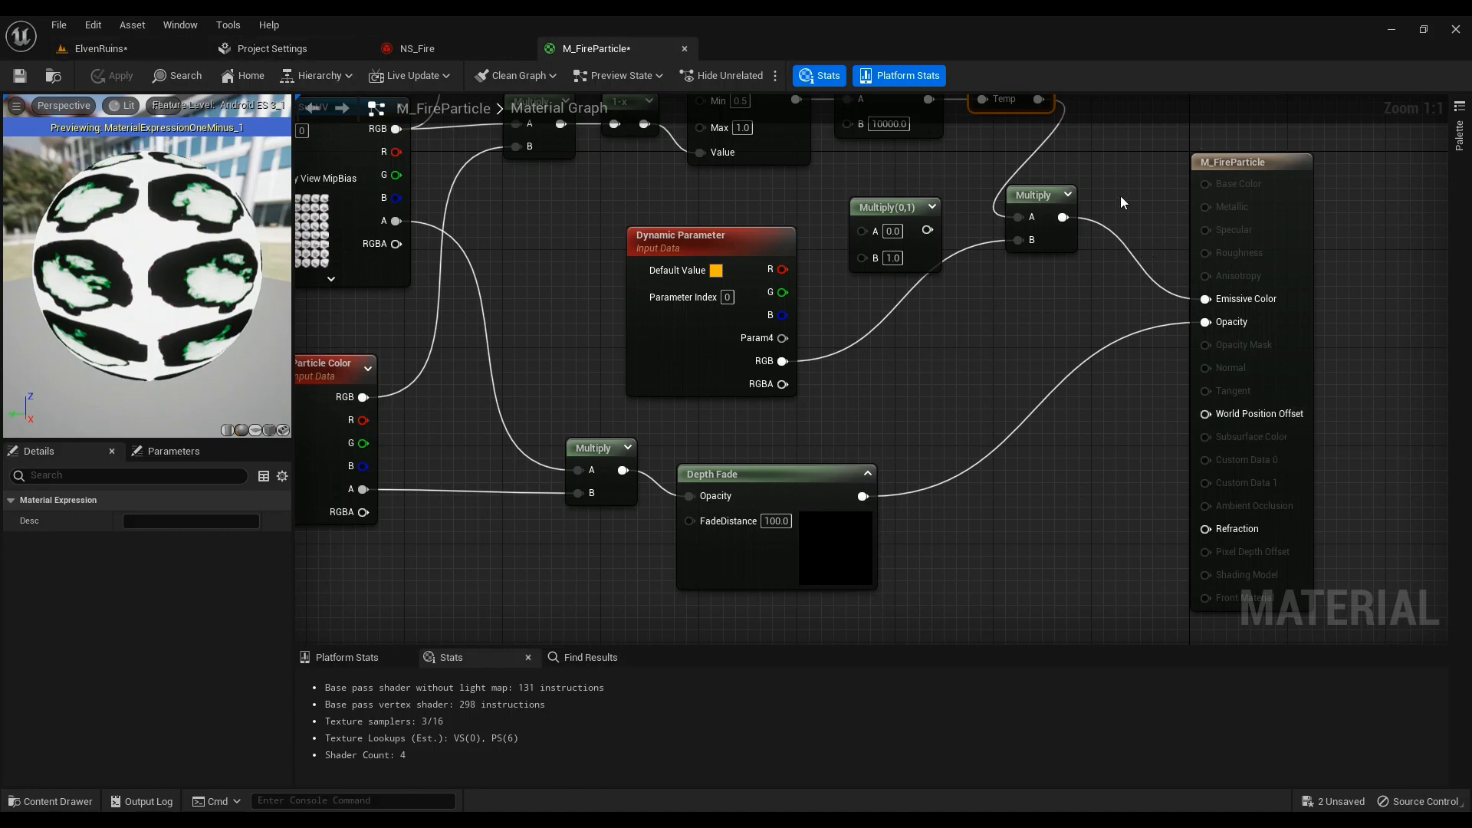
pyautogui.click(265, 49)
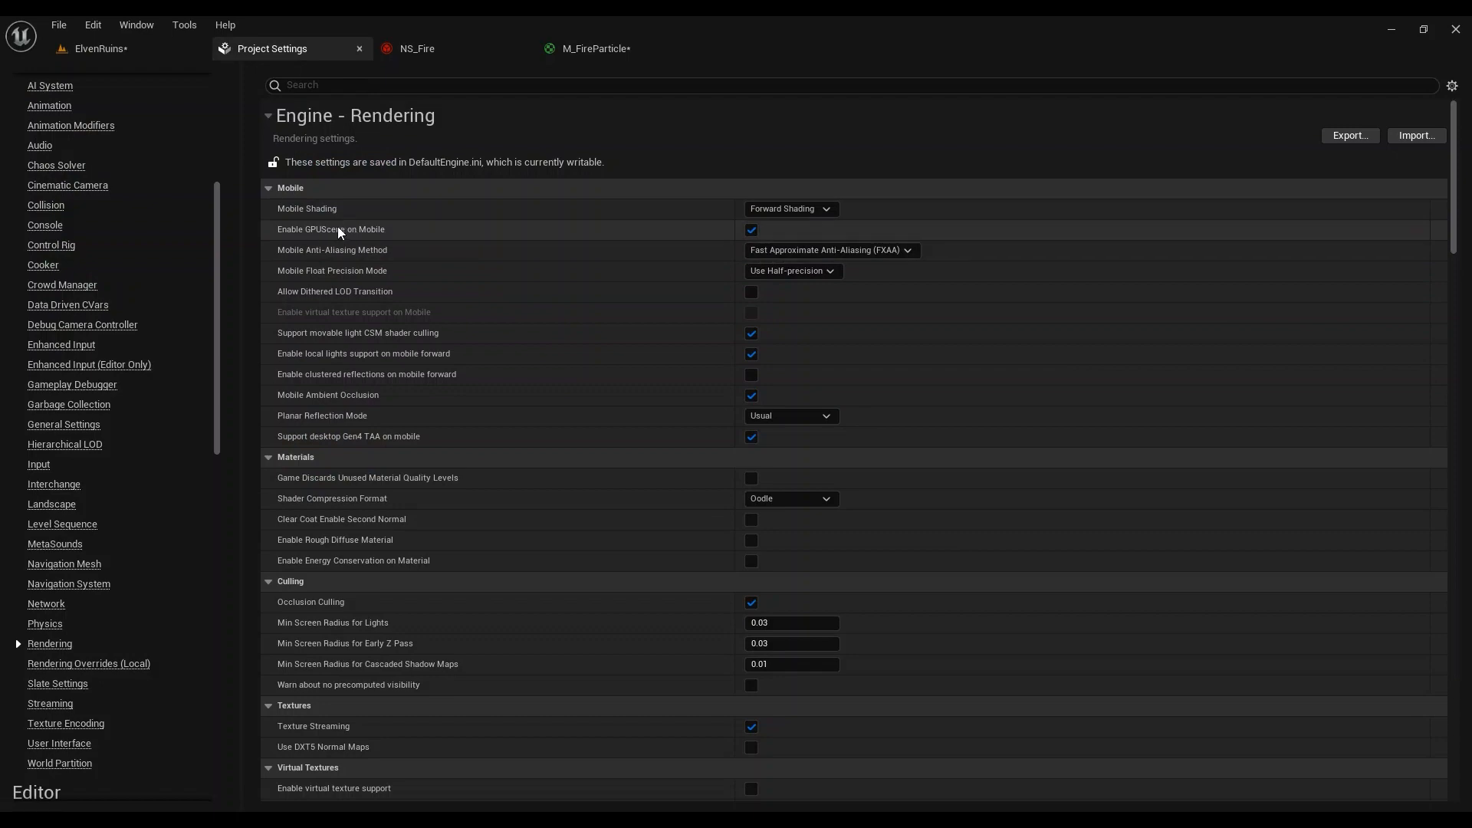
pyautogui.click(594, 49)
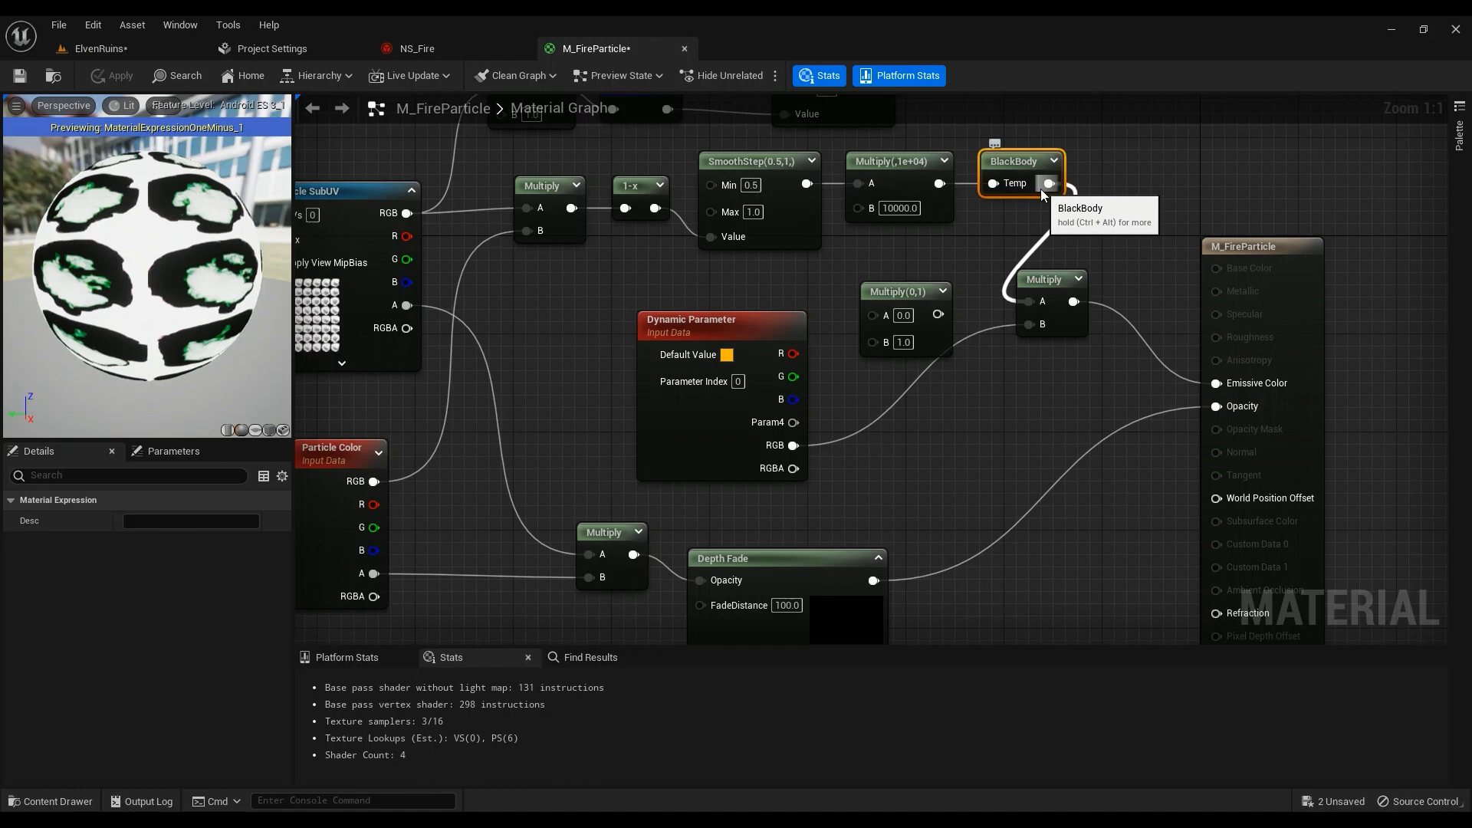
pyautogui.click(265, 47)
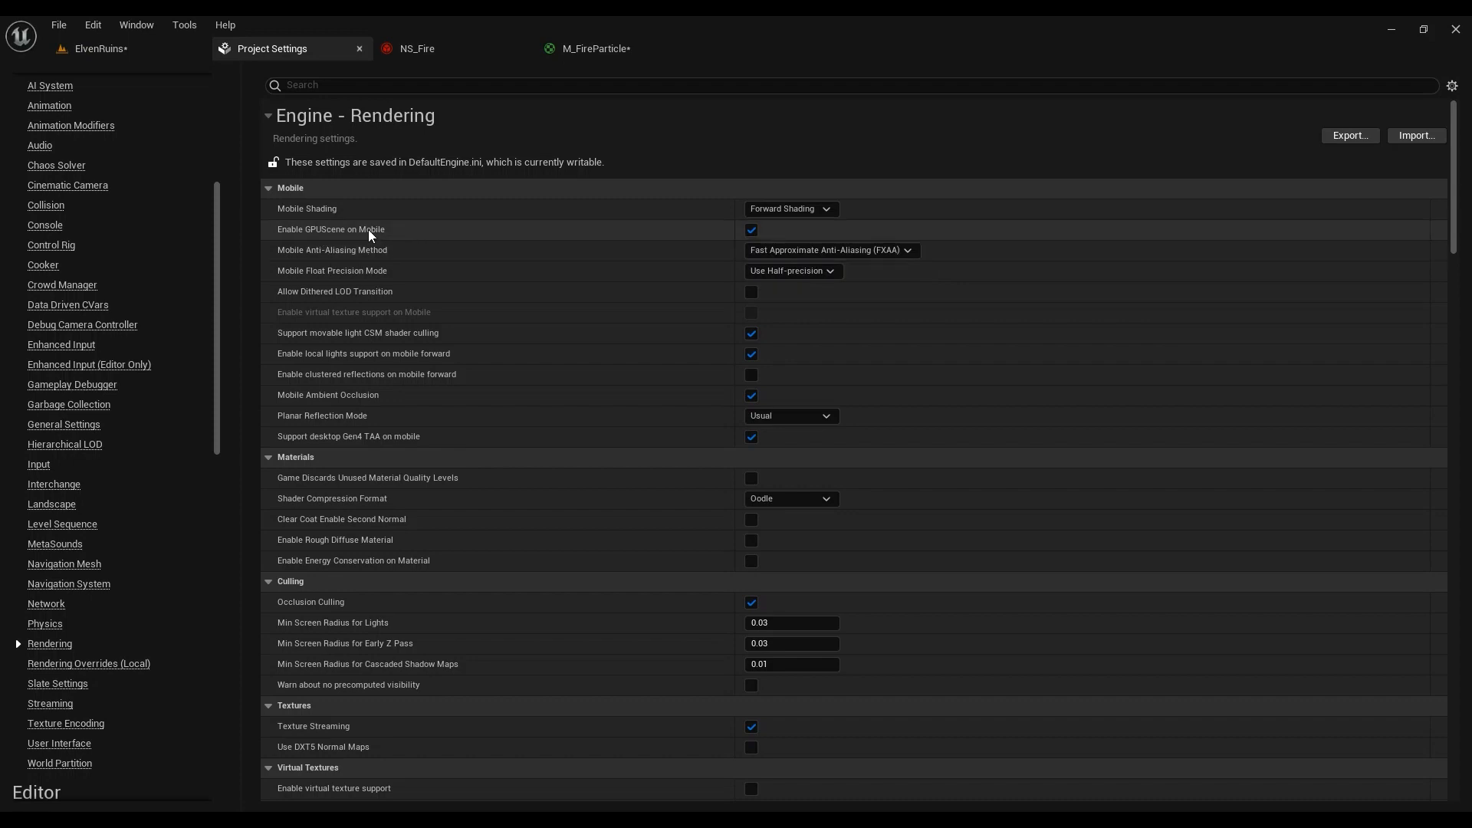
pyautogui.click(583, 52)
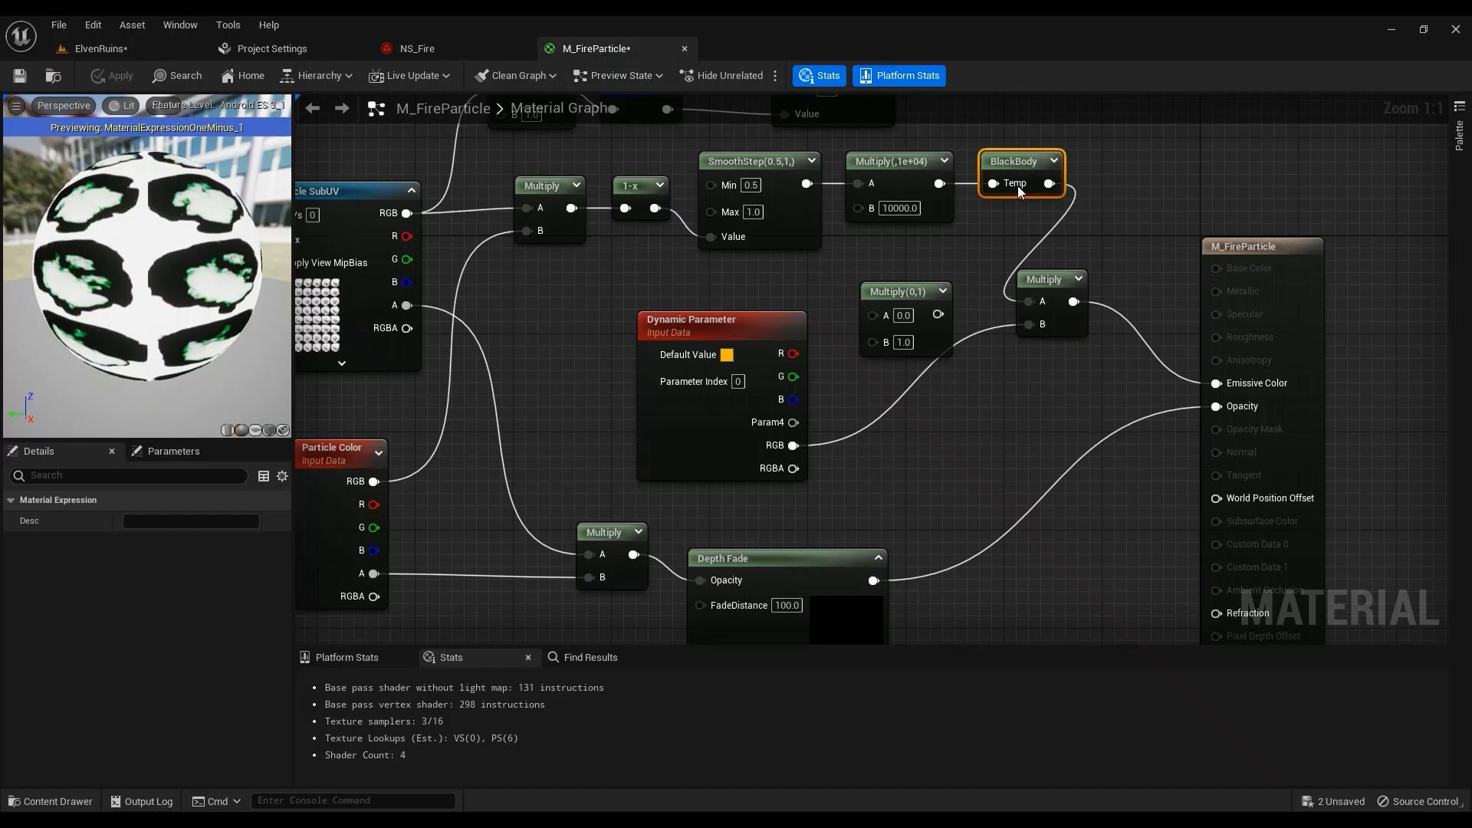
pyautogui.moveTo(993, 234); pyautogui.dragTo(1005, 271, button='right')
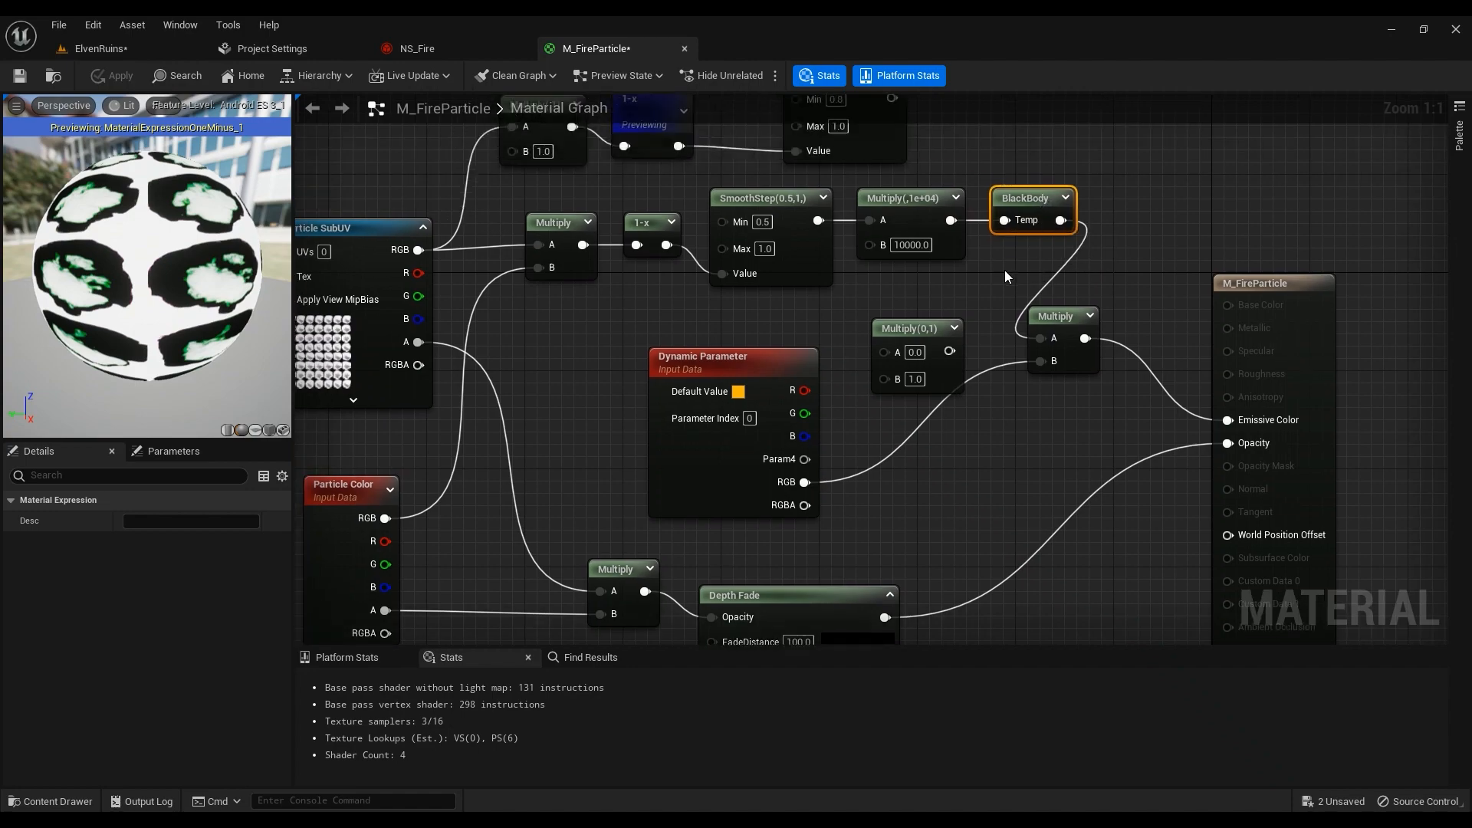
# Undo the SmoothStep, multiplier and BlackBody wiring changes with Ctrl+Z
pyautogui.hotkey('ctrl', 'z')
pyautogui.hotkey('ctrl', 'z')
pyautogui.hotkey('ctrl', 'z')
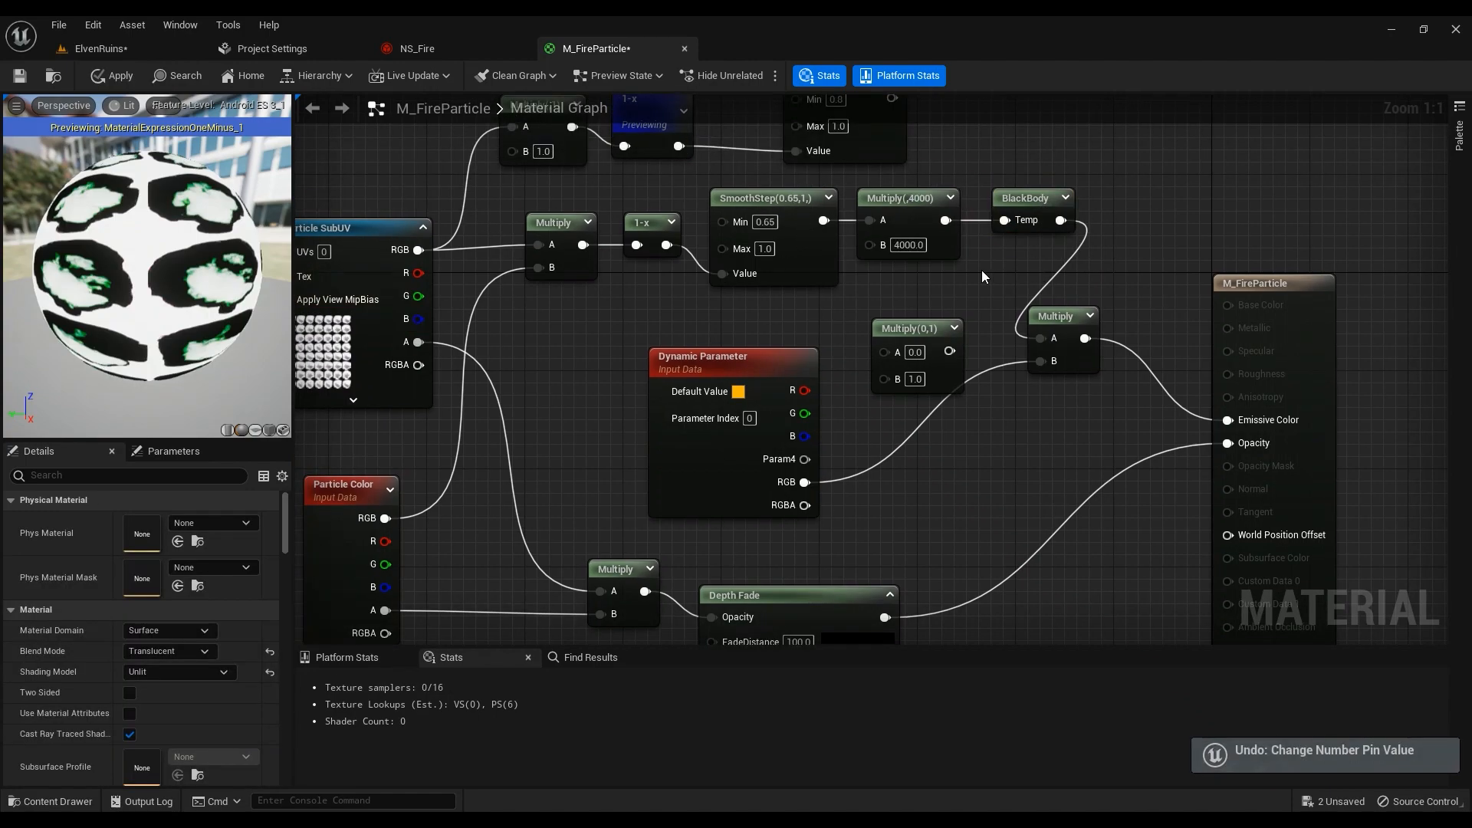
pyautogui.hotkey('ctrl', 'z')
pyautogui.hotkey('ctrl', 'z')
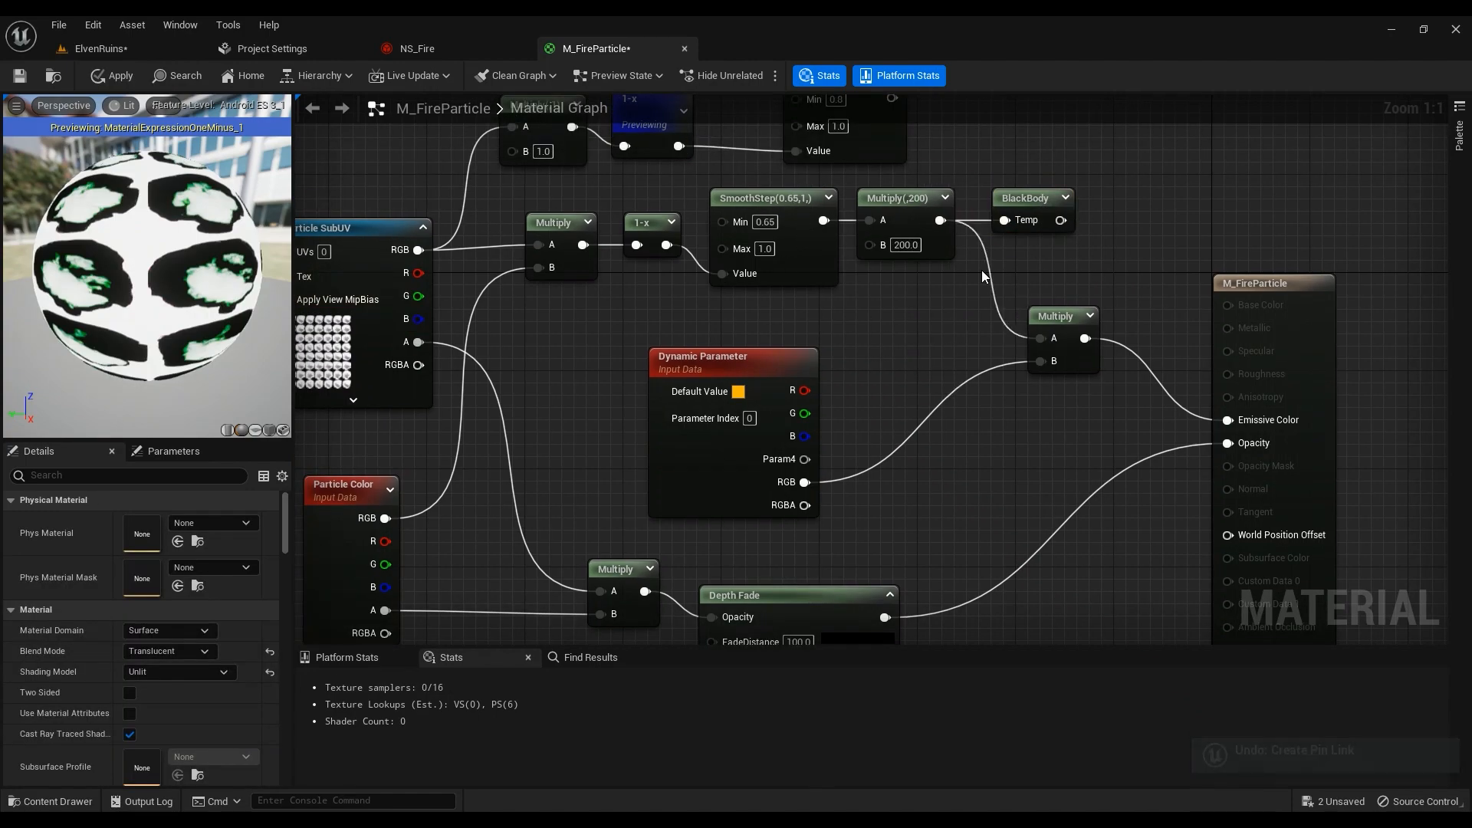
pyautogui.moveTo(928, 287); pyautogui.dragTo(884, 307, button='right')
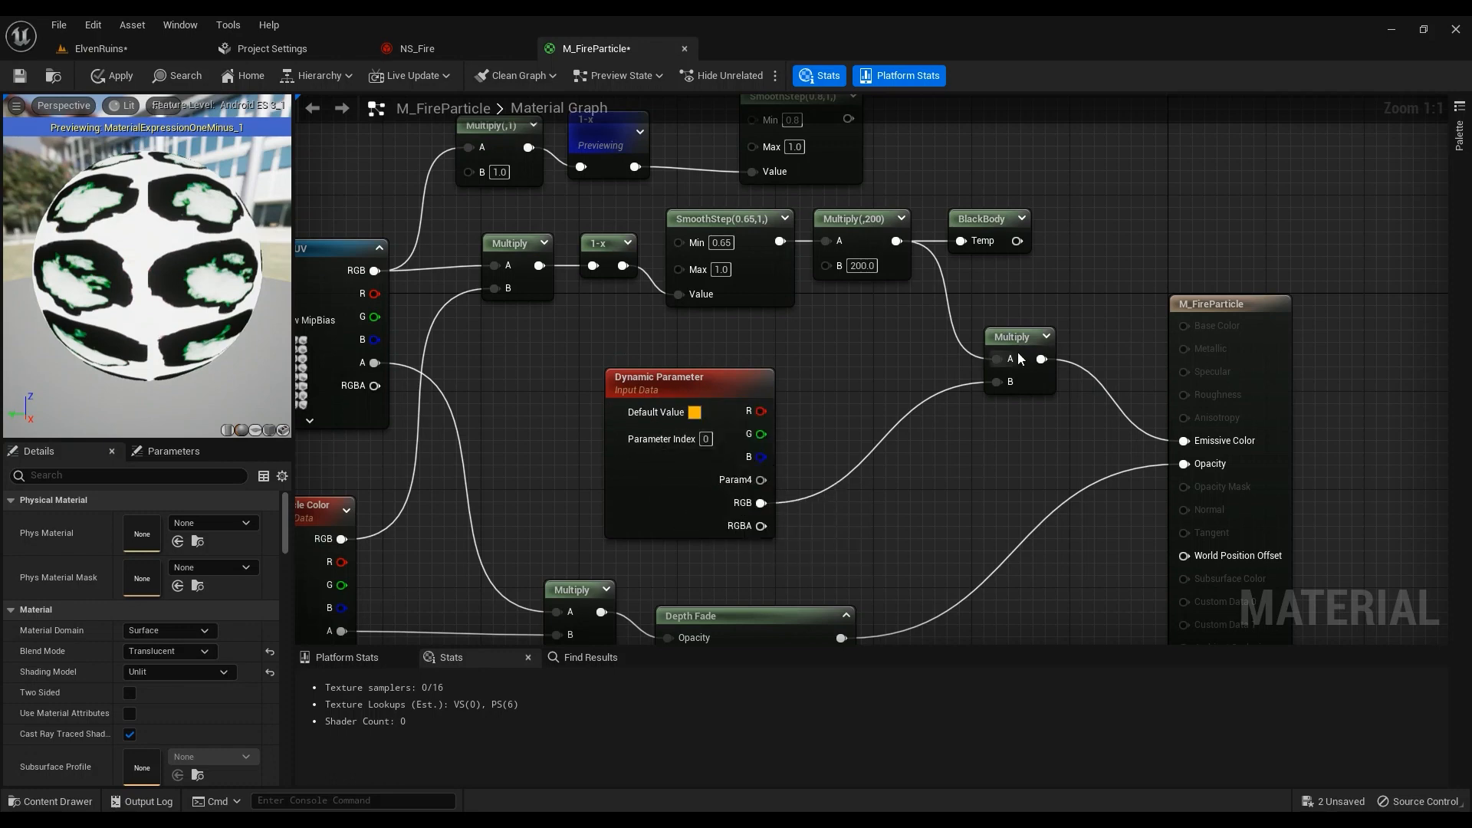
pyautogui.moveTo(750, 404); pyautogui.dragTo(762, 324, button='right')
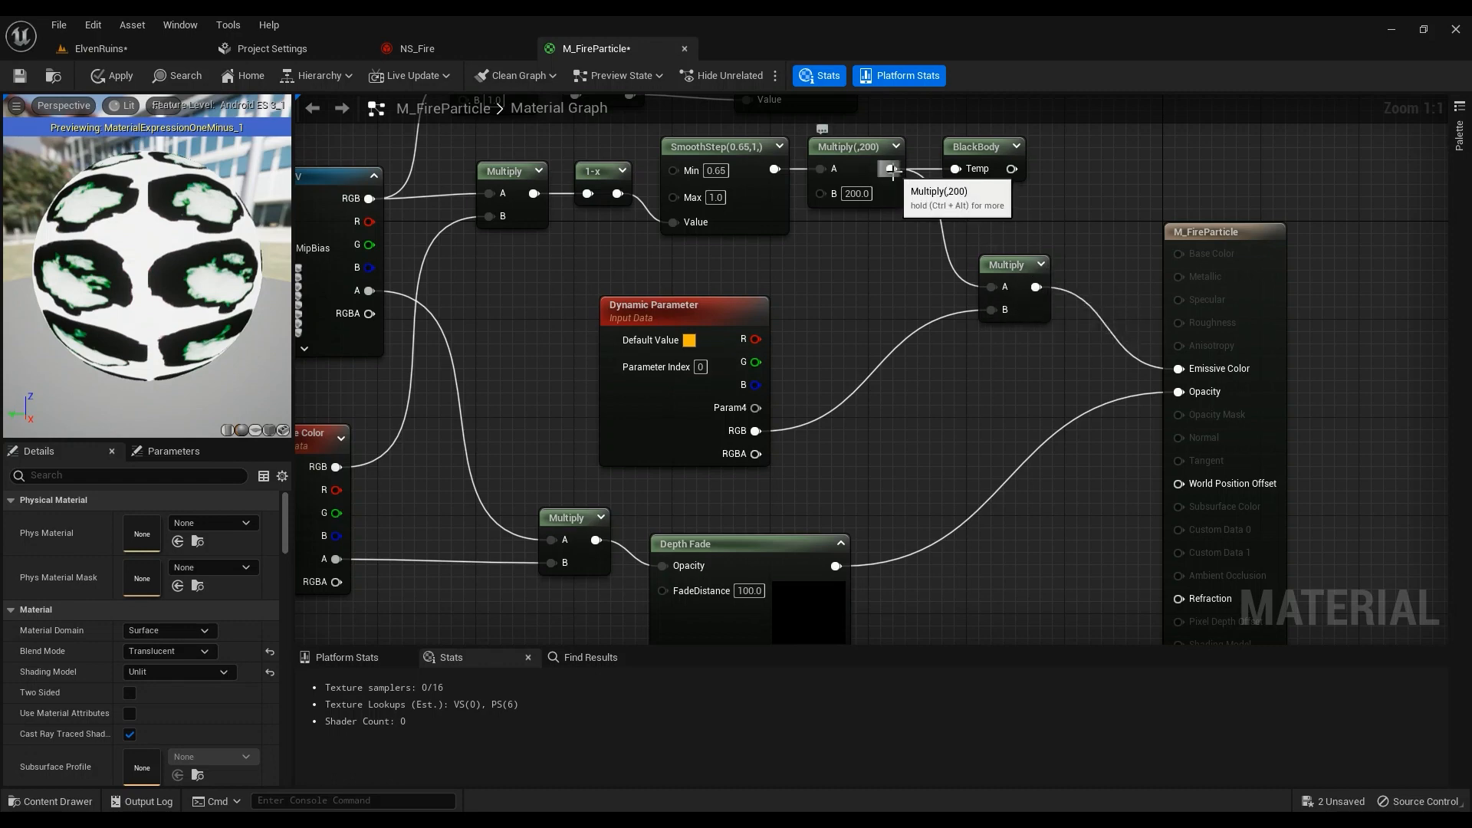
# Reconnect the Multiply(,200) output to the Emissive Color pin
pyautogui.moveTo(892, 169); pyautogui.dragTo(1184, 368)
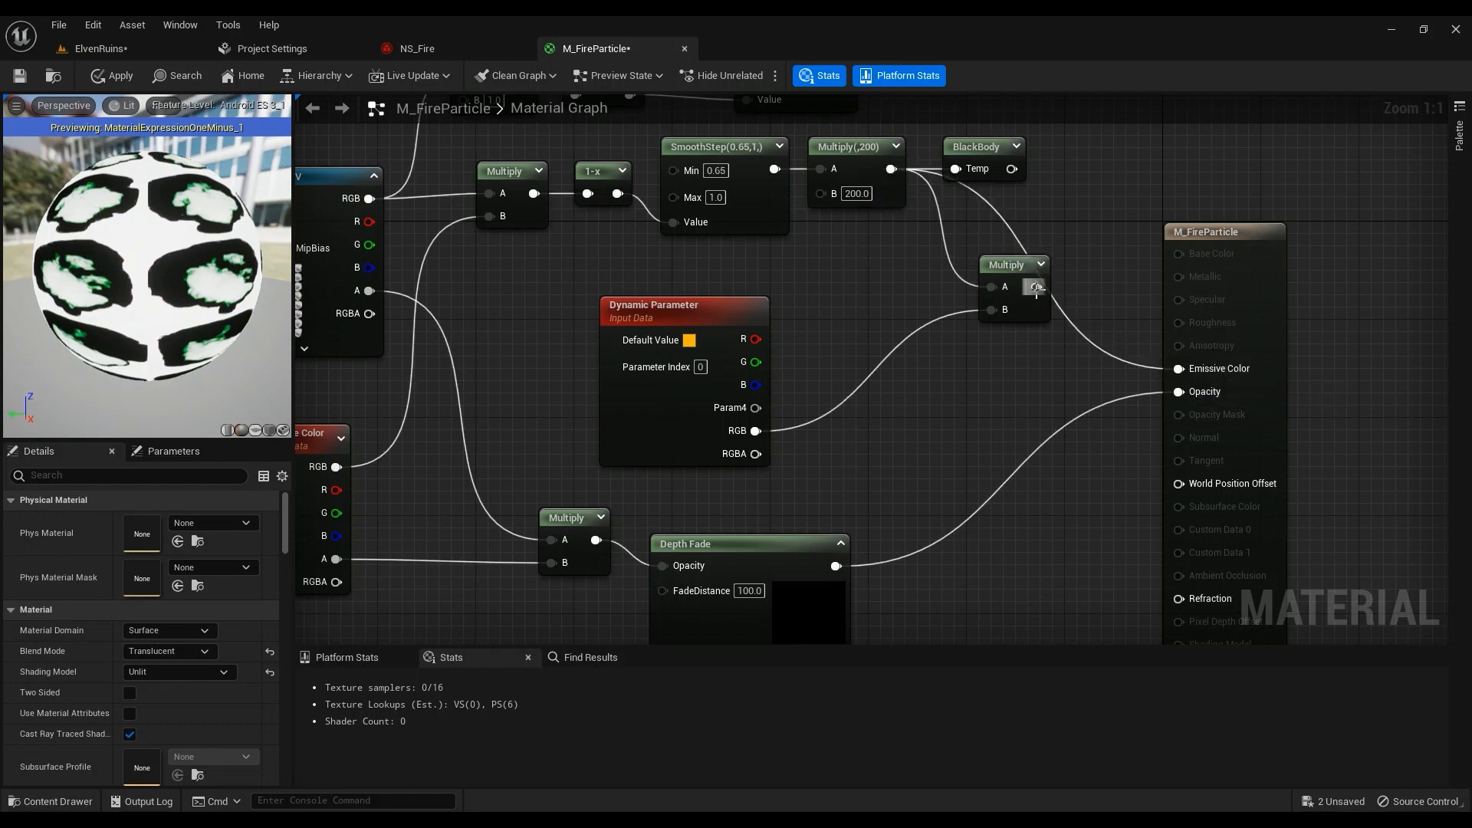
pyautogui.moveTo(1036, 287); pyautogui.dragTo(1181, 370)
pyautogui.moveTo(872, 355); pyautogui.dragTo(1268, 364, button='right')
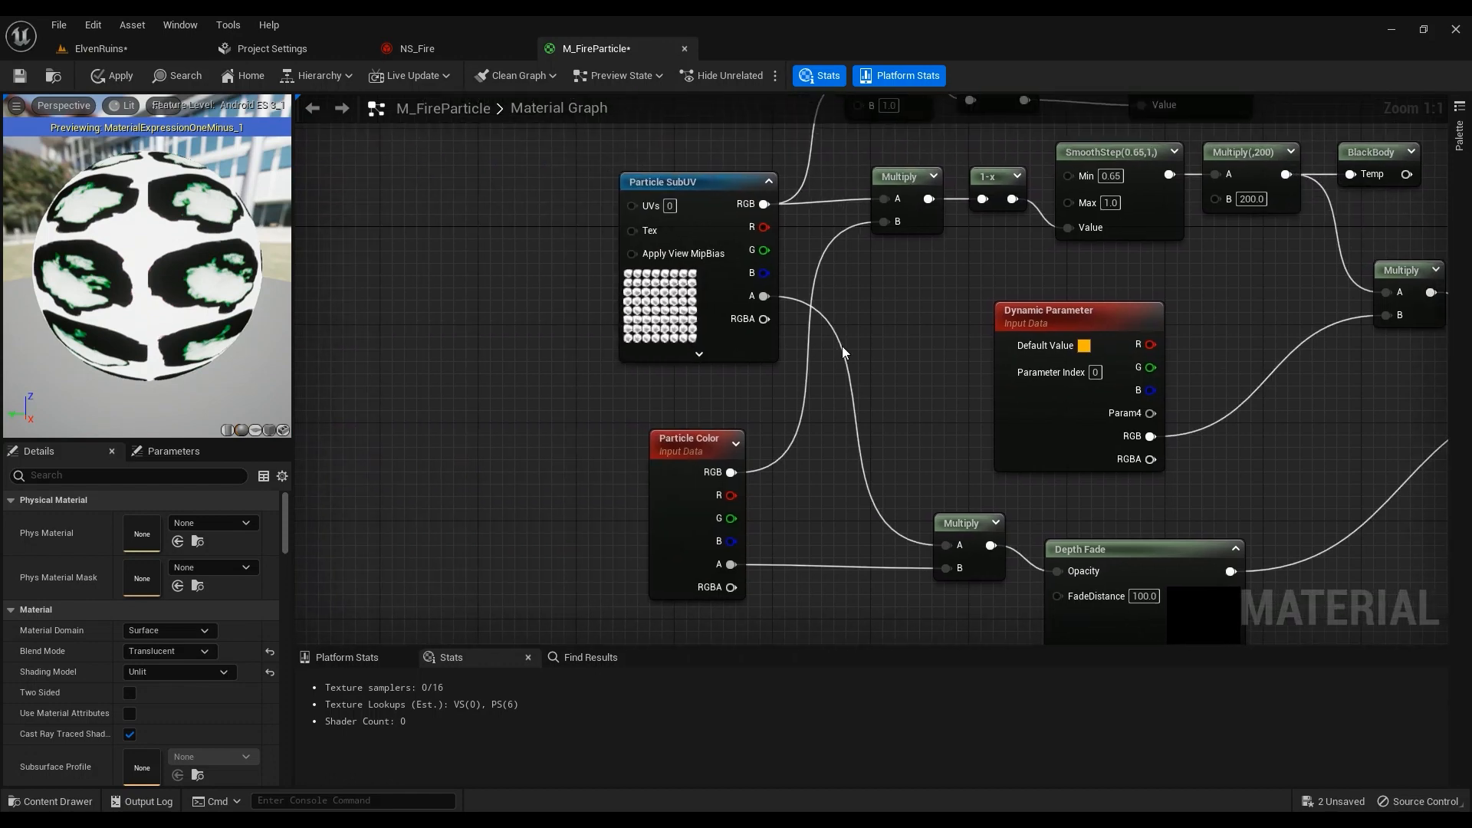
pyautogui.moveTo(1111, 468); pyautogui.dragTo(1066, 339, button='right')
pyautogui.moveTo(750, 368); pyautogui.dragTo(816, 471, button='right')
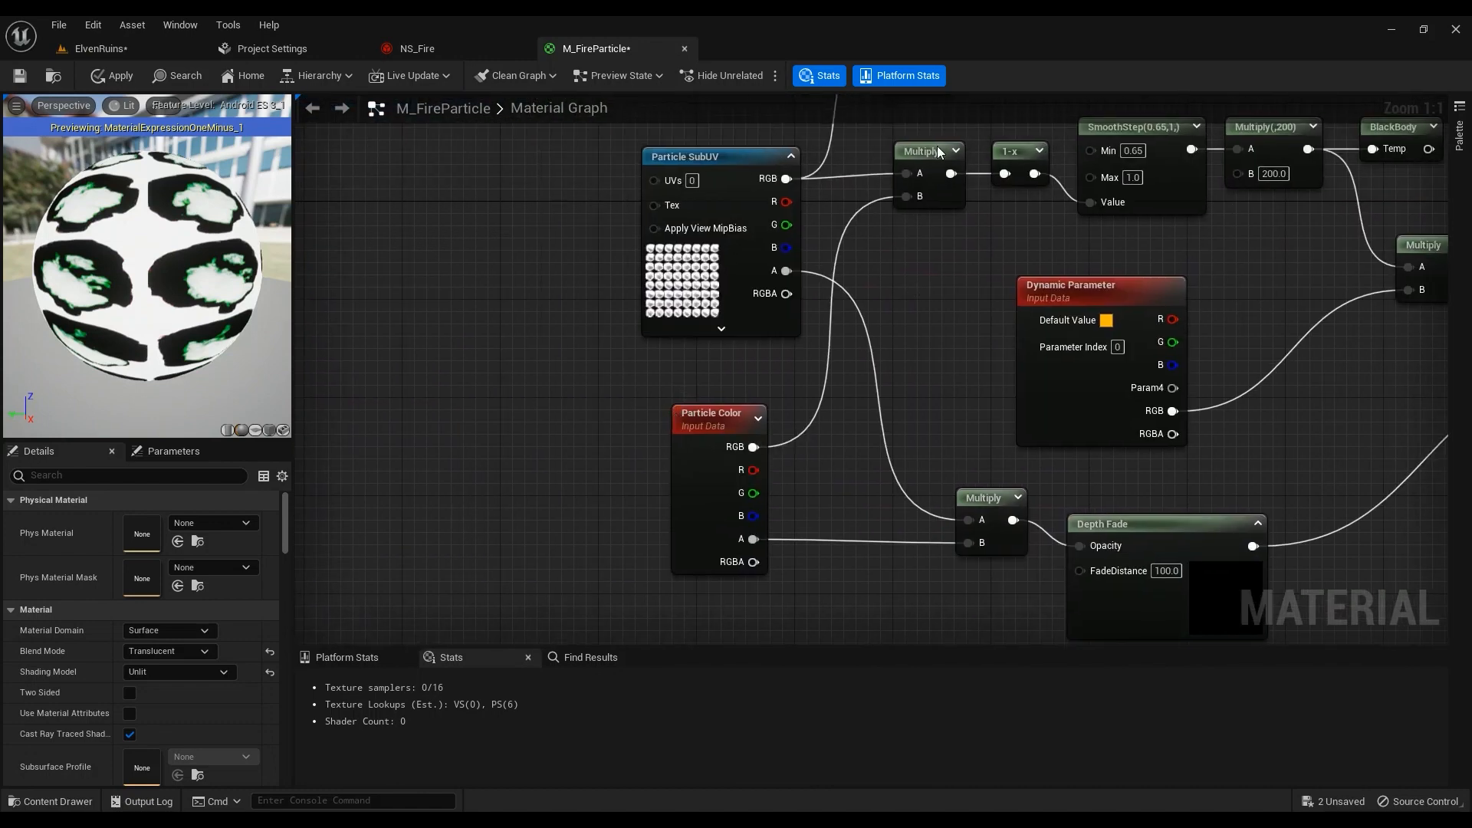
pyautogui.rightClick(463, 402)
pyautogui.write('par')
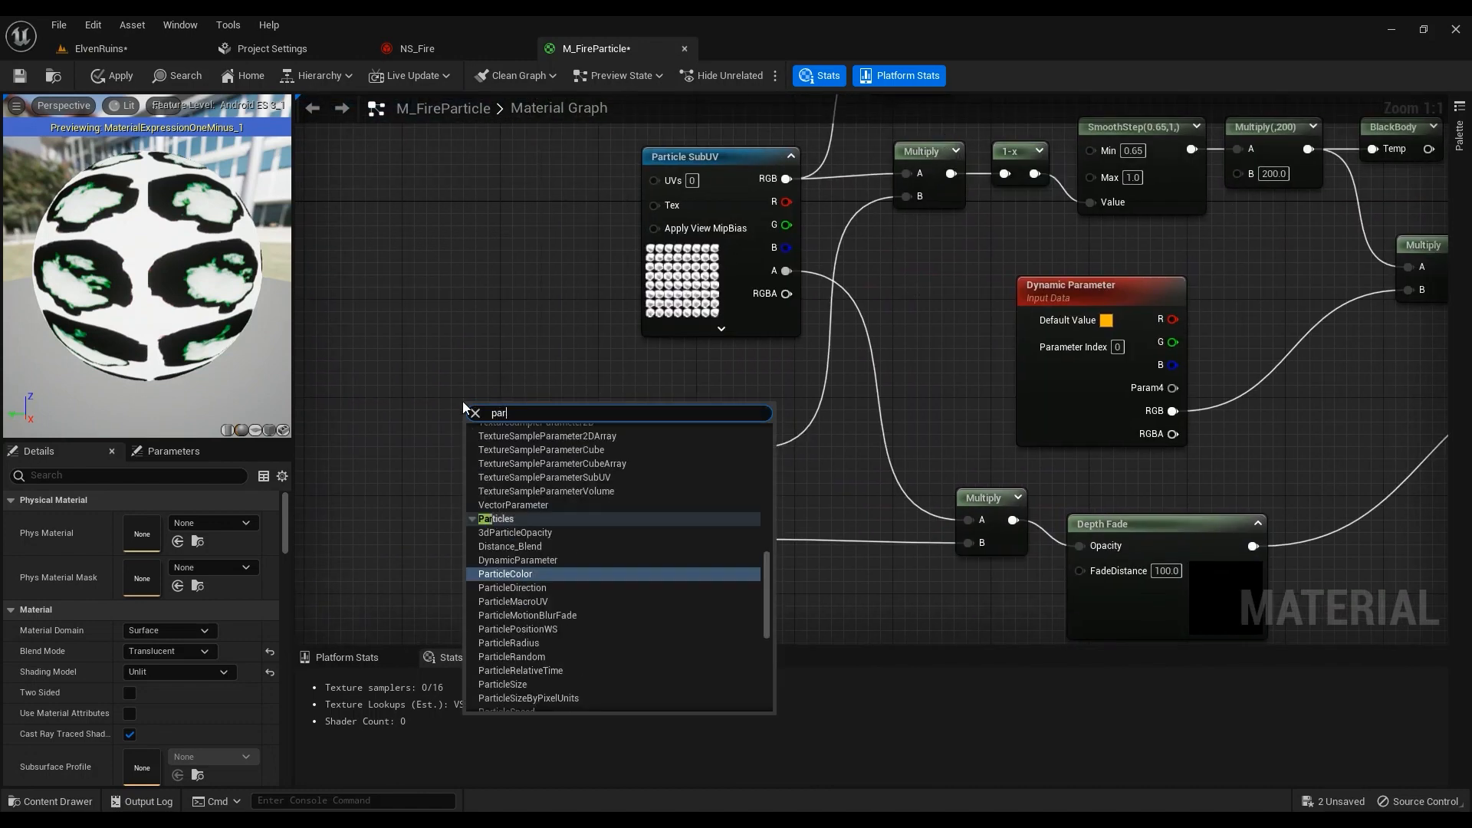
pyautogui.write('ticl')
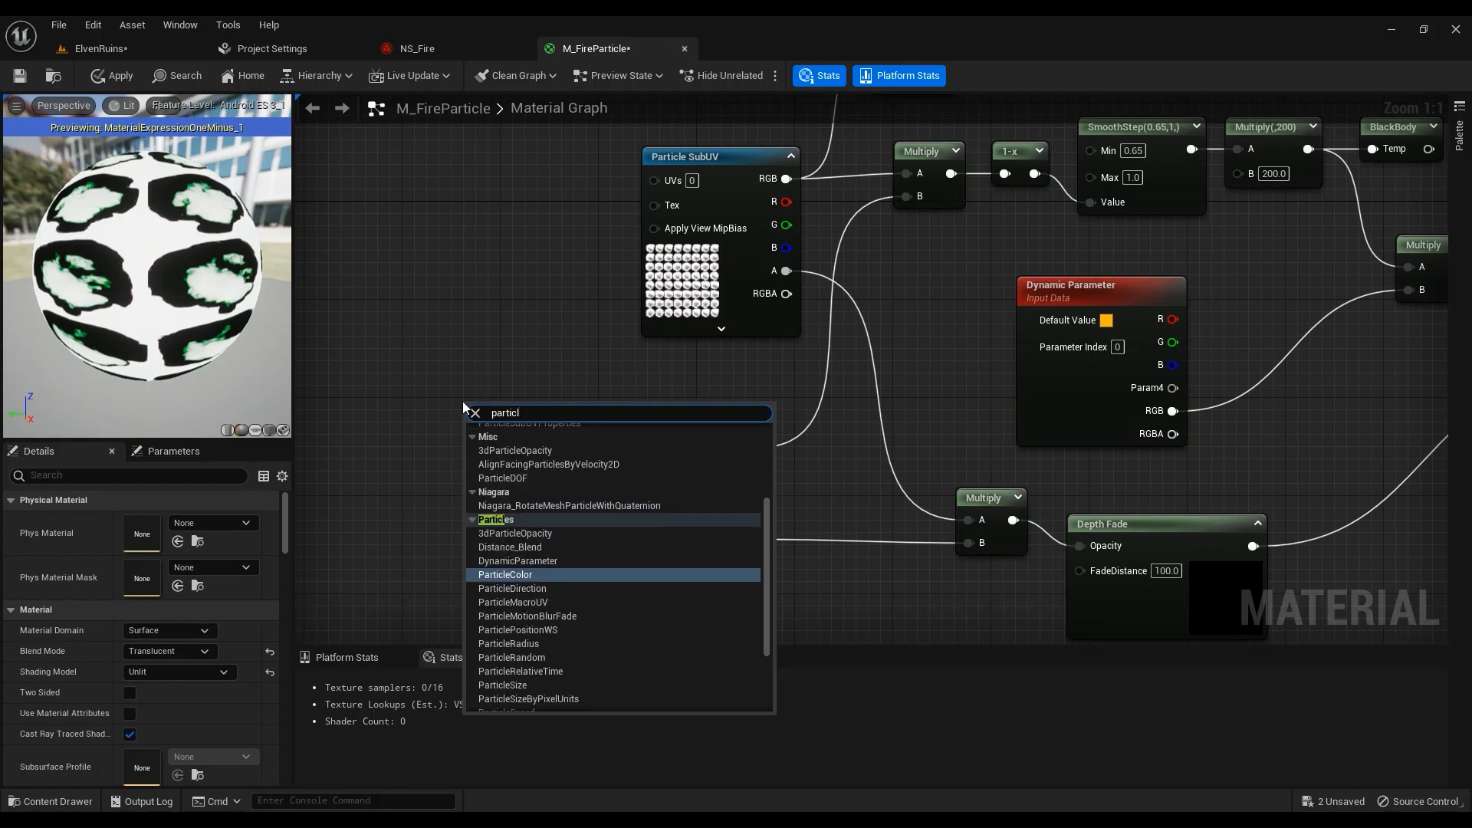
pyautogui.click(526, 574)
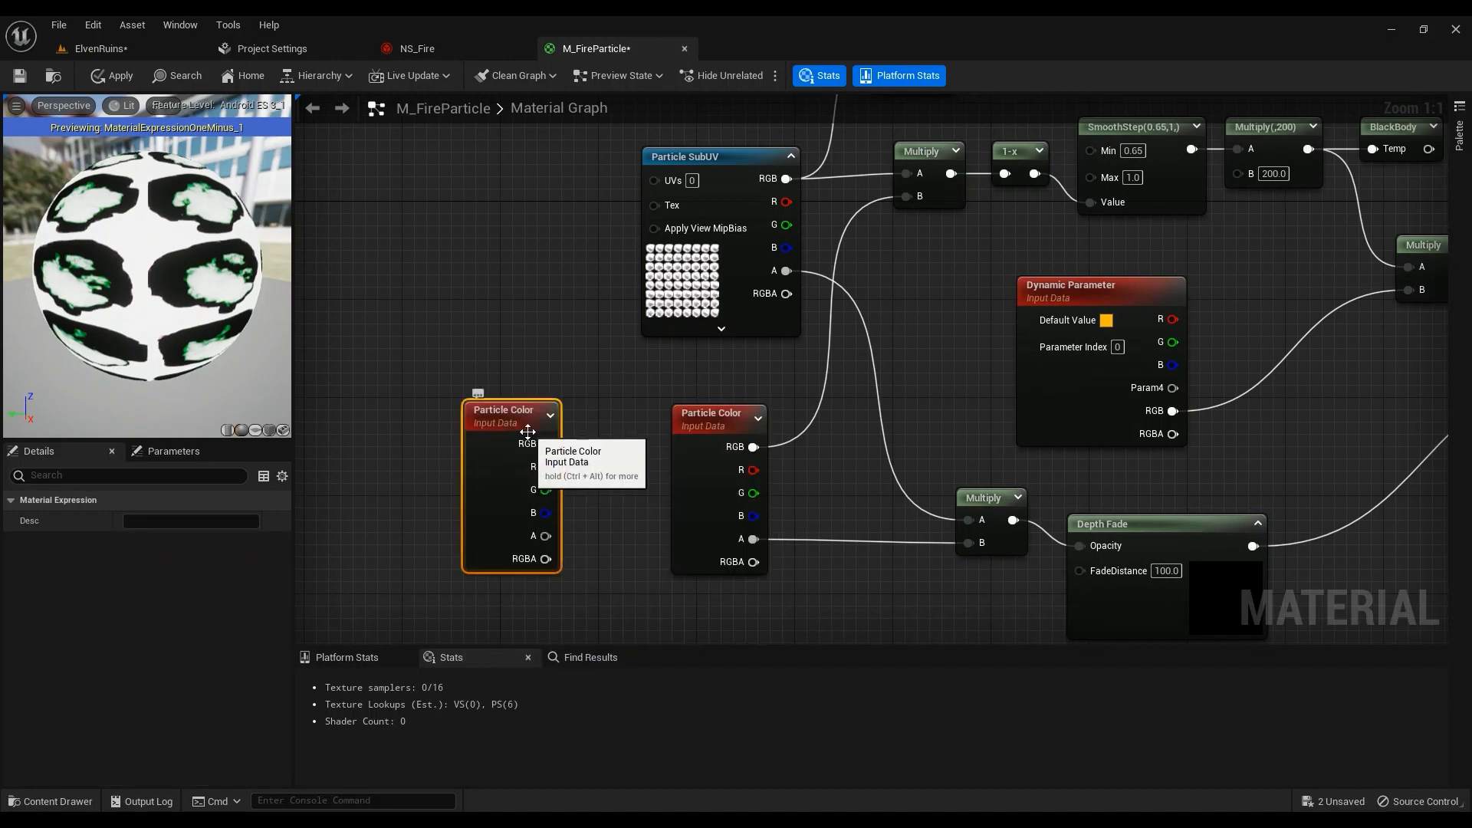
pyautogui.press('Delete')
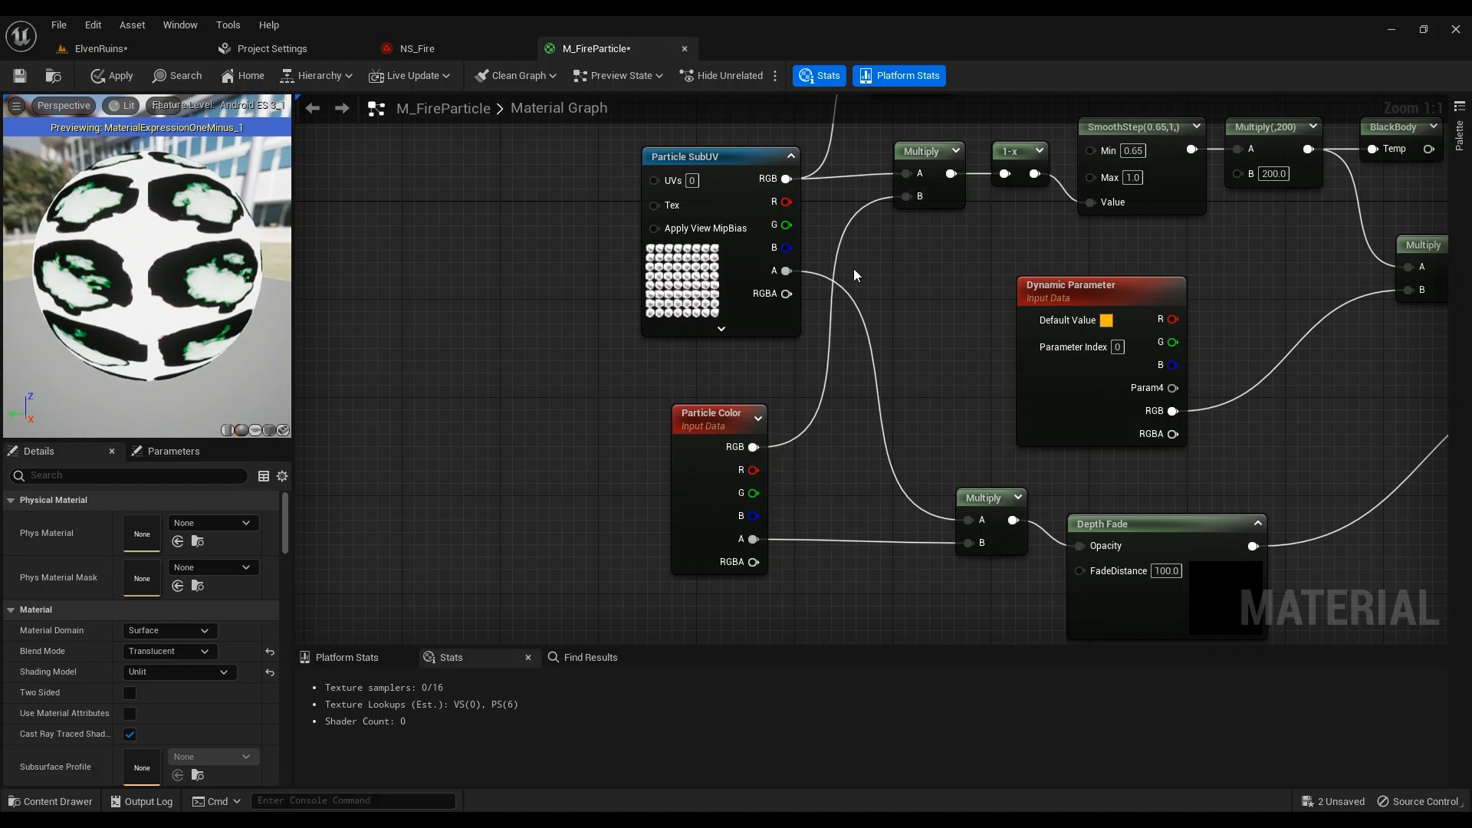
pyautogui.moveTo(918, 300); pyautogui.dragTo(817, 311, button='right')
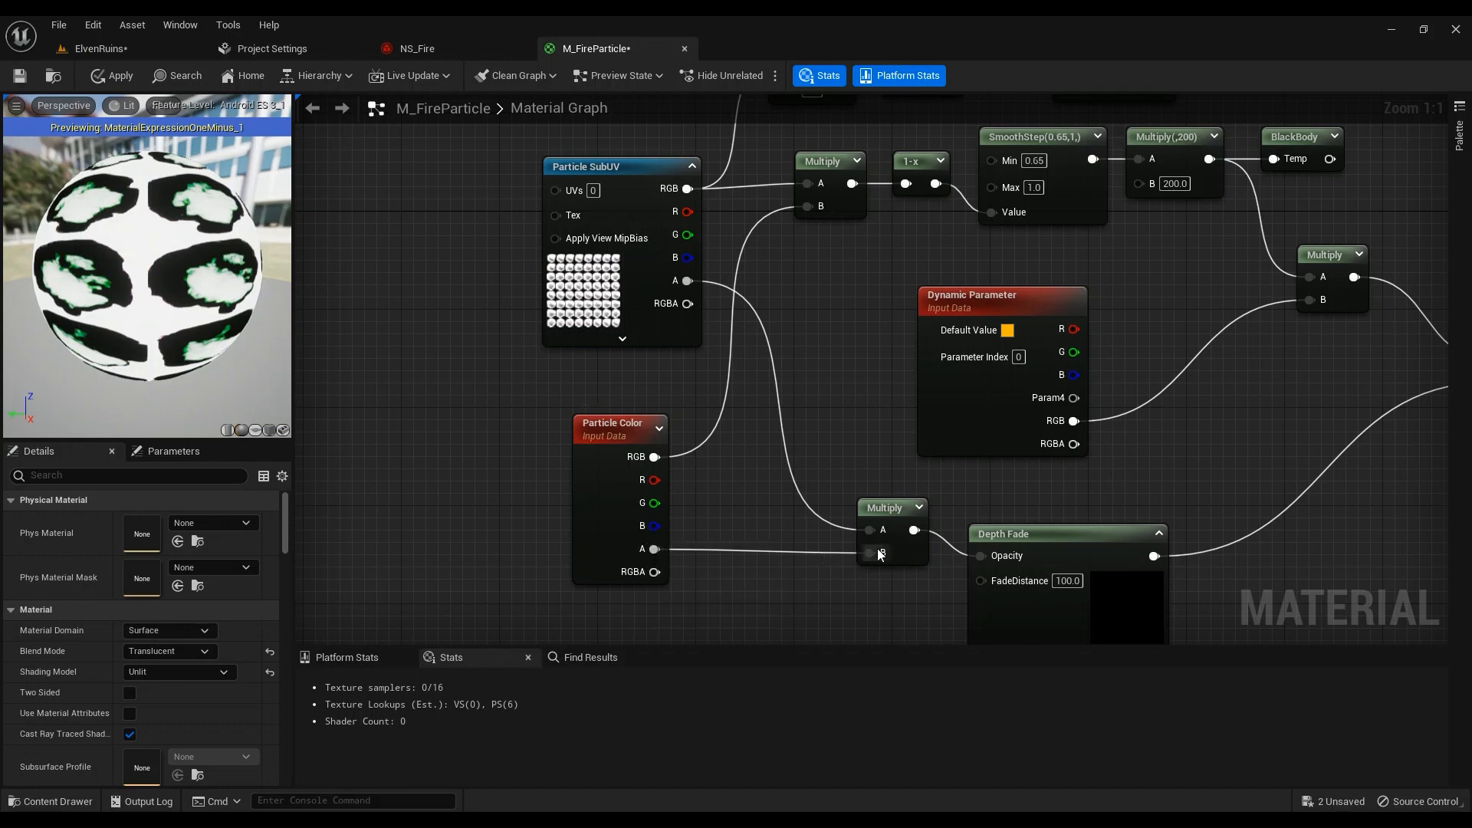
pyautogui.click(626, 288)
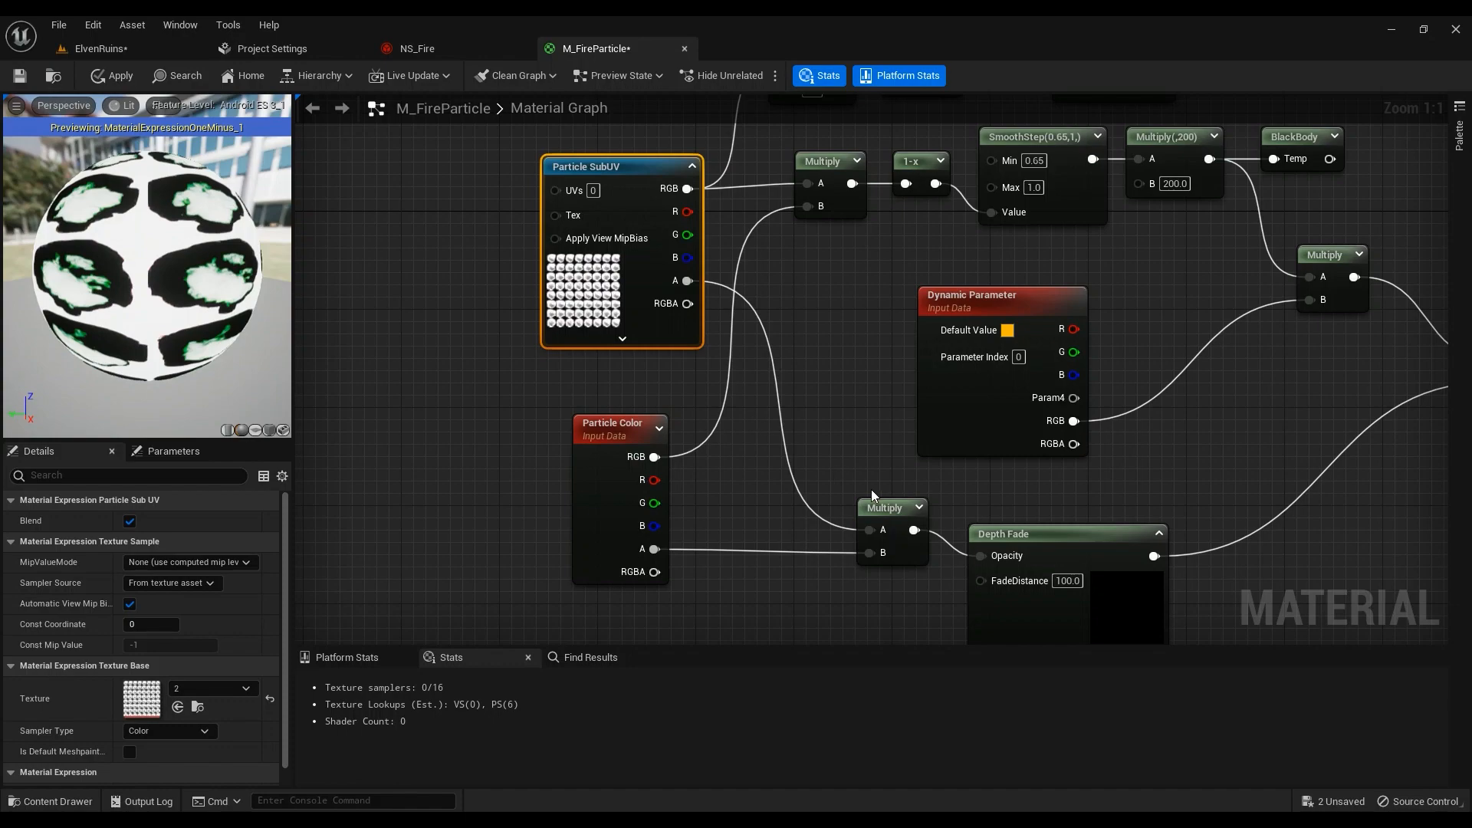
# Inspect the Depth Fade node and compare the current fire in ElvenRuins
pyautogui.moveTo(830, 494); pyautogui.dragTo(621, 363, button='right')
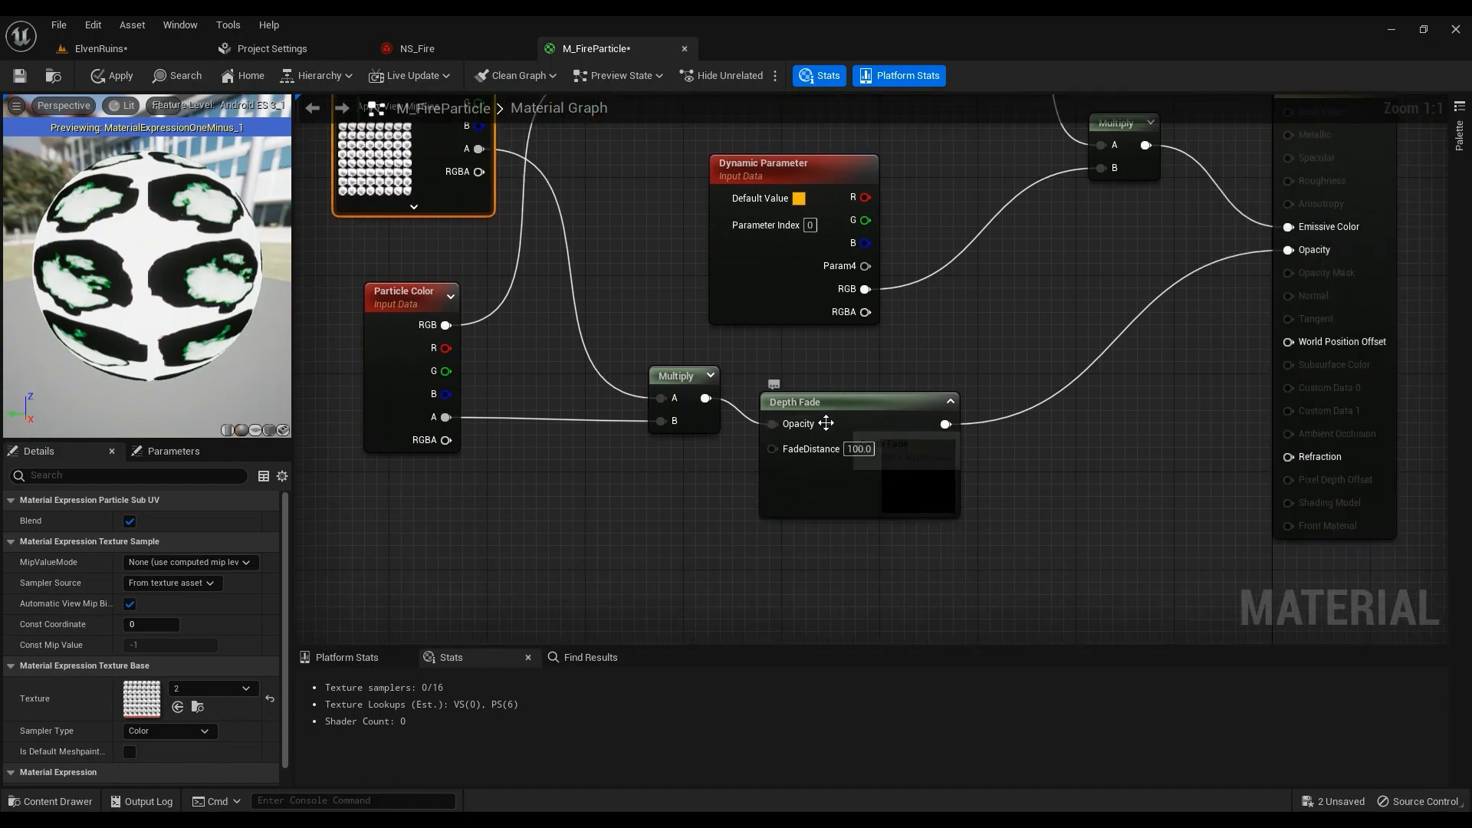
pyautogui.click(866, 394)
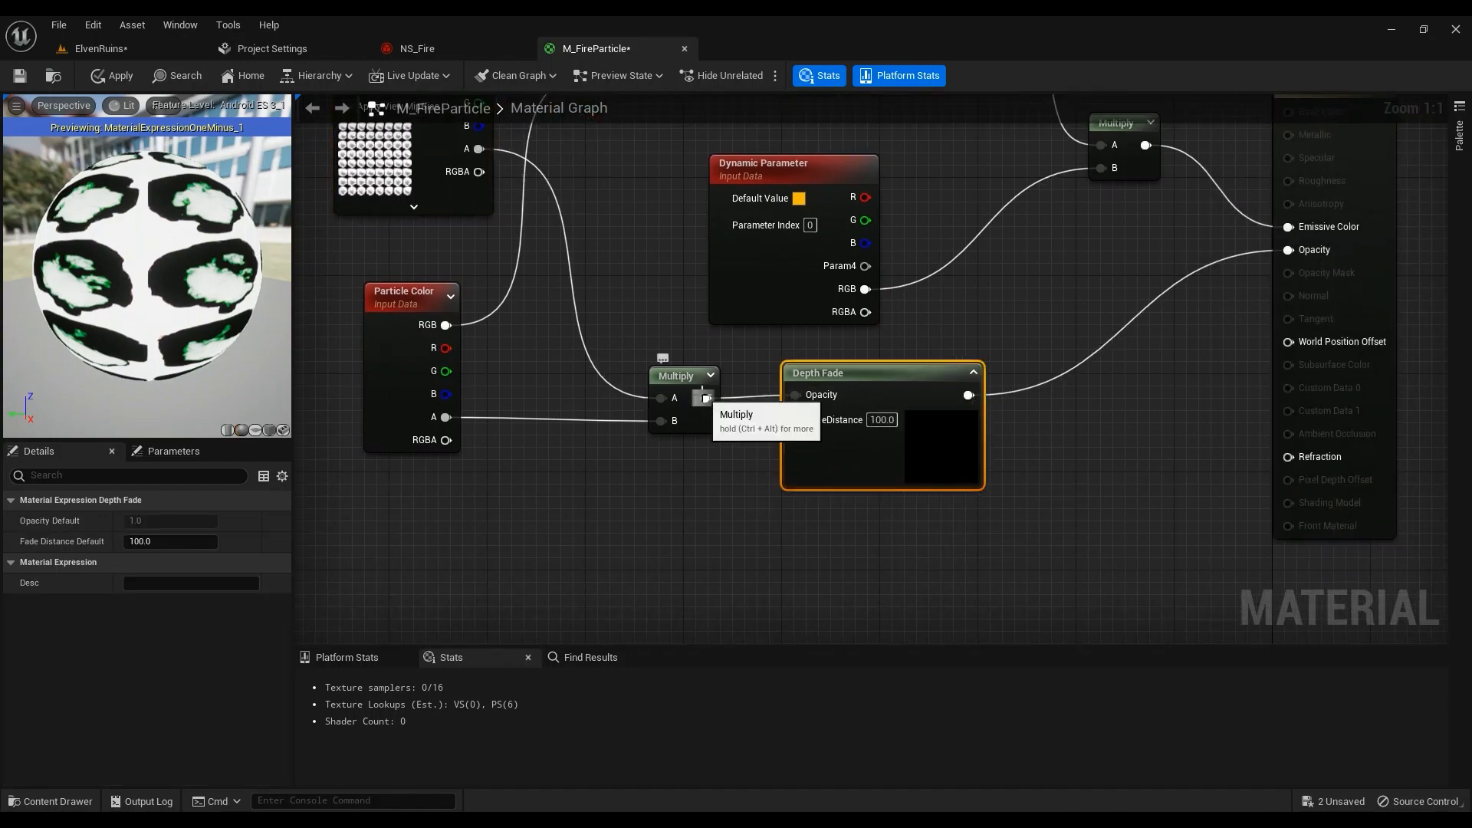
pyautogui.click(117, 53)
pyautogui.press('w')
pyautogui.moveTo(464, 568); pyautogui.dragTo(441, 618, button='right')
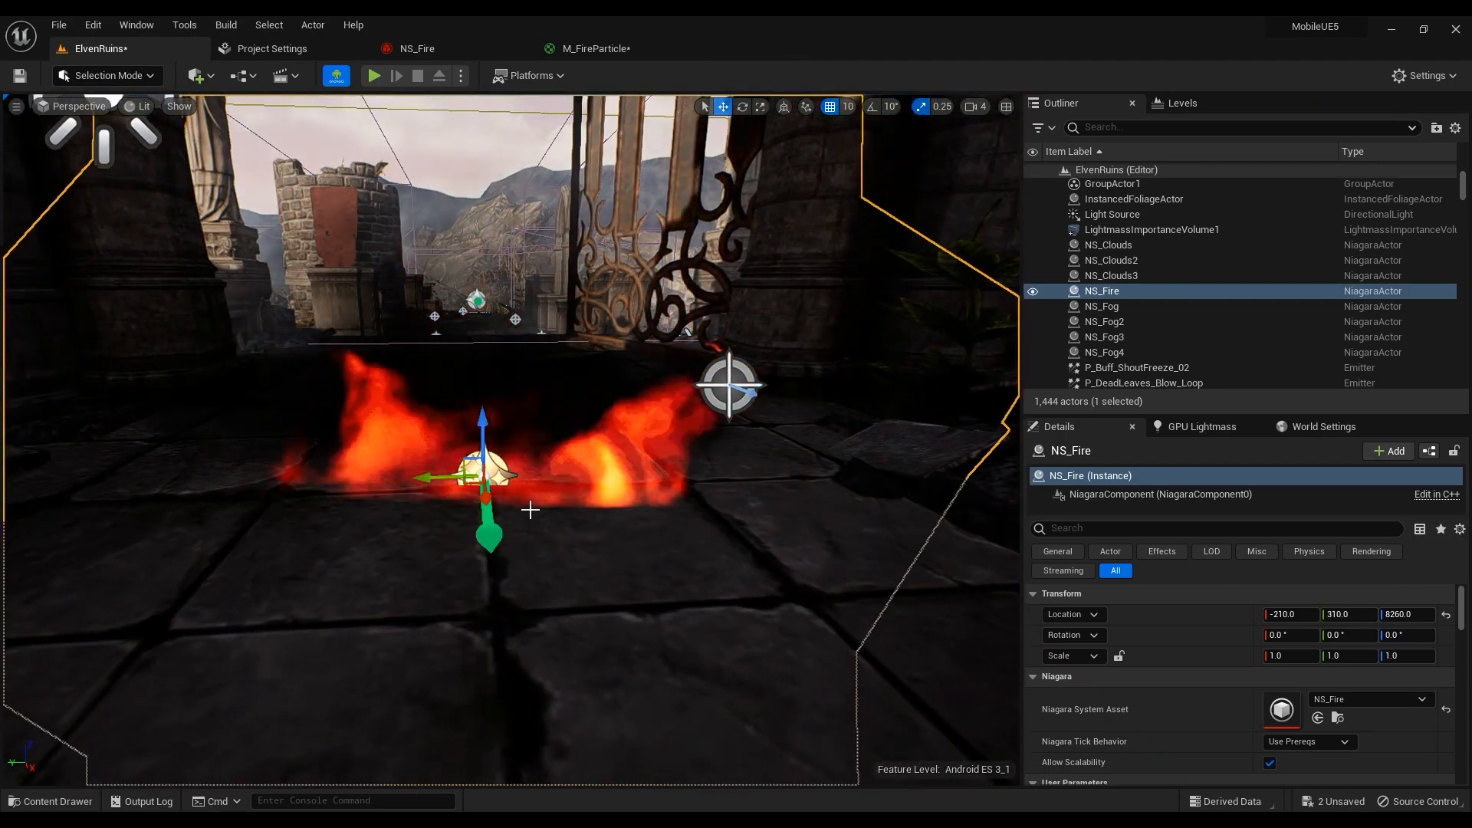
pyautogui.click(597, 48)
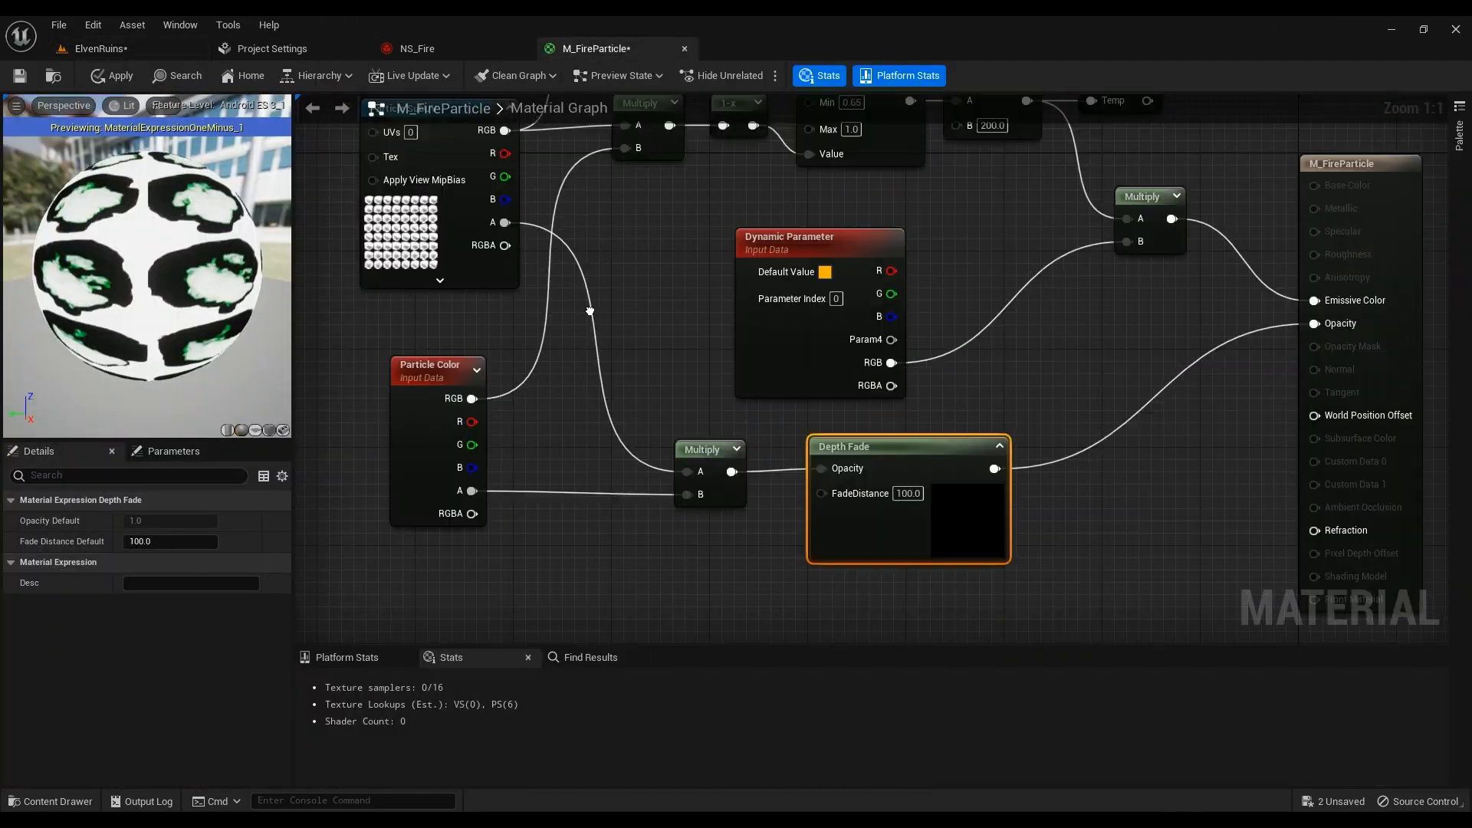
pyautogui.moveTo(590, 311); pyautogui.dragTo(669, 573, button='right')
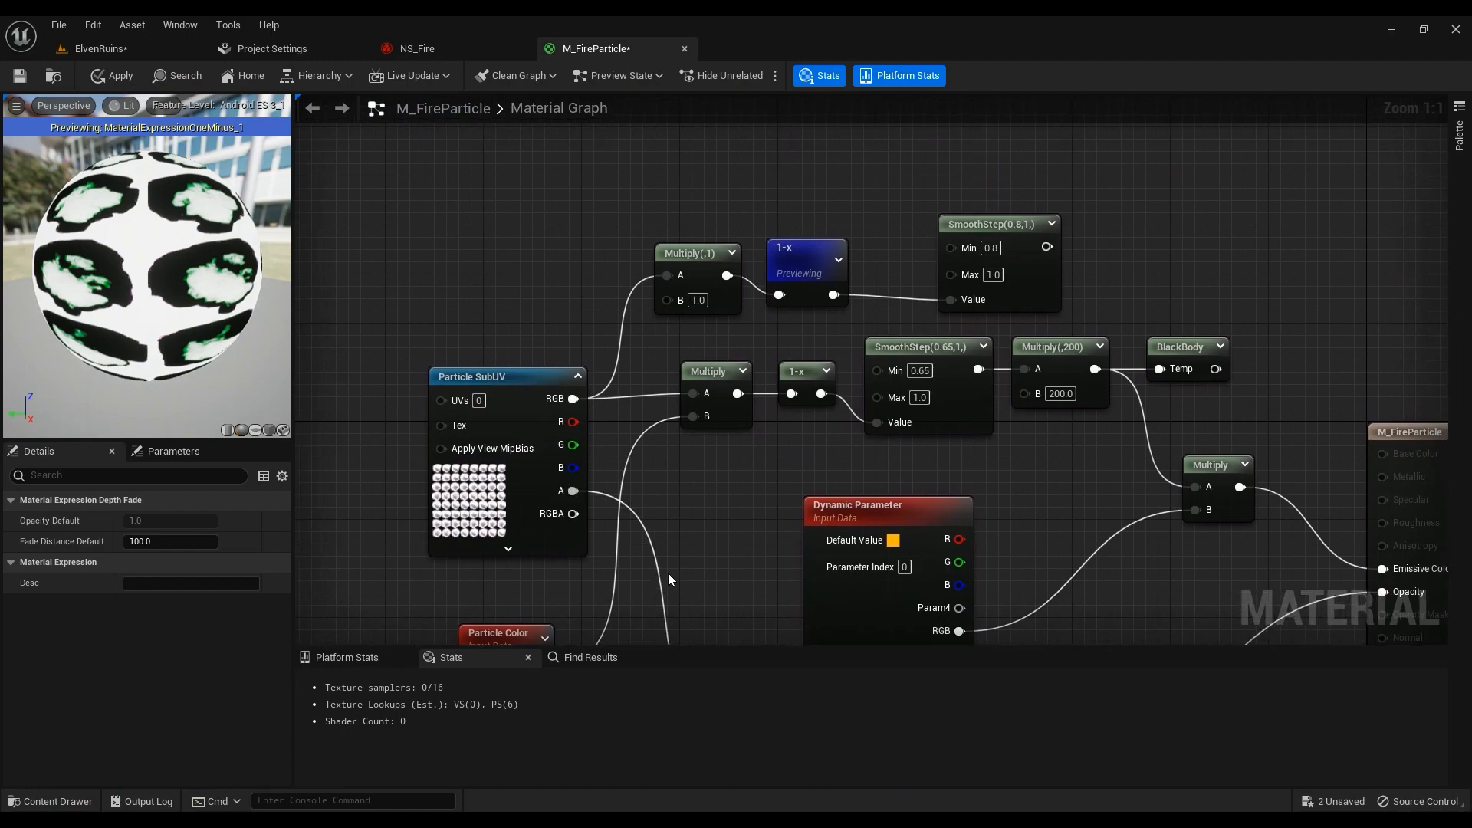
pyautogui.click(131, 50)
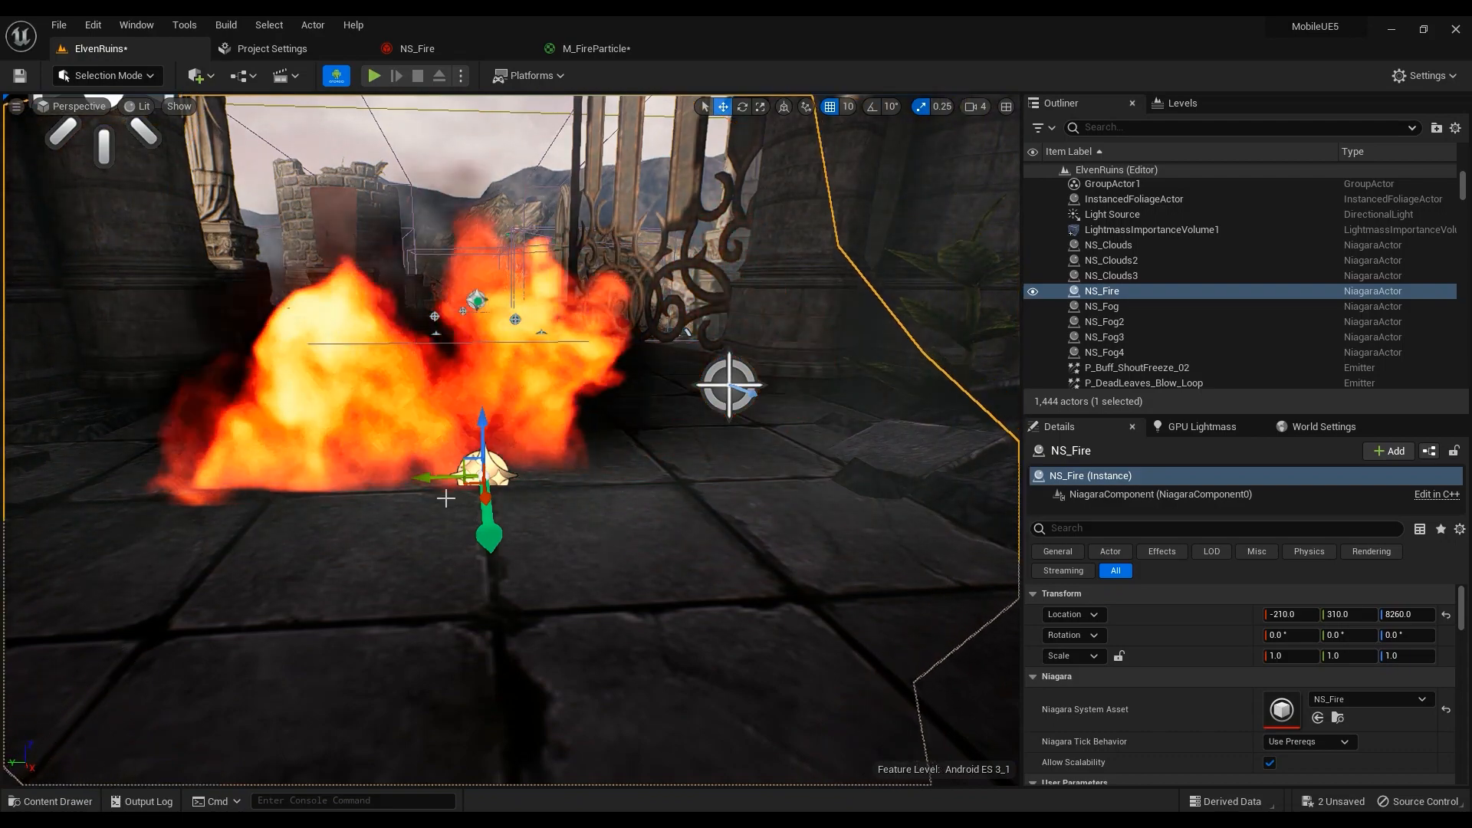
pyautogui.click(591, 48)
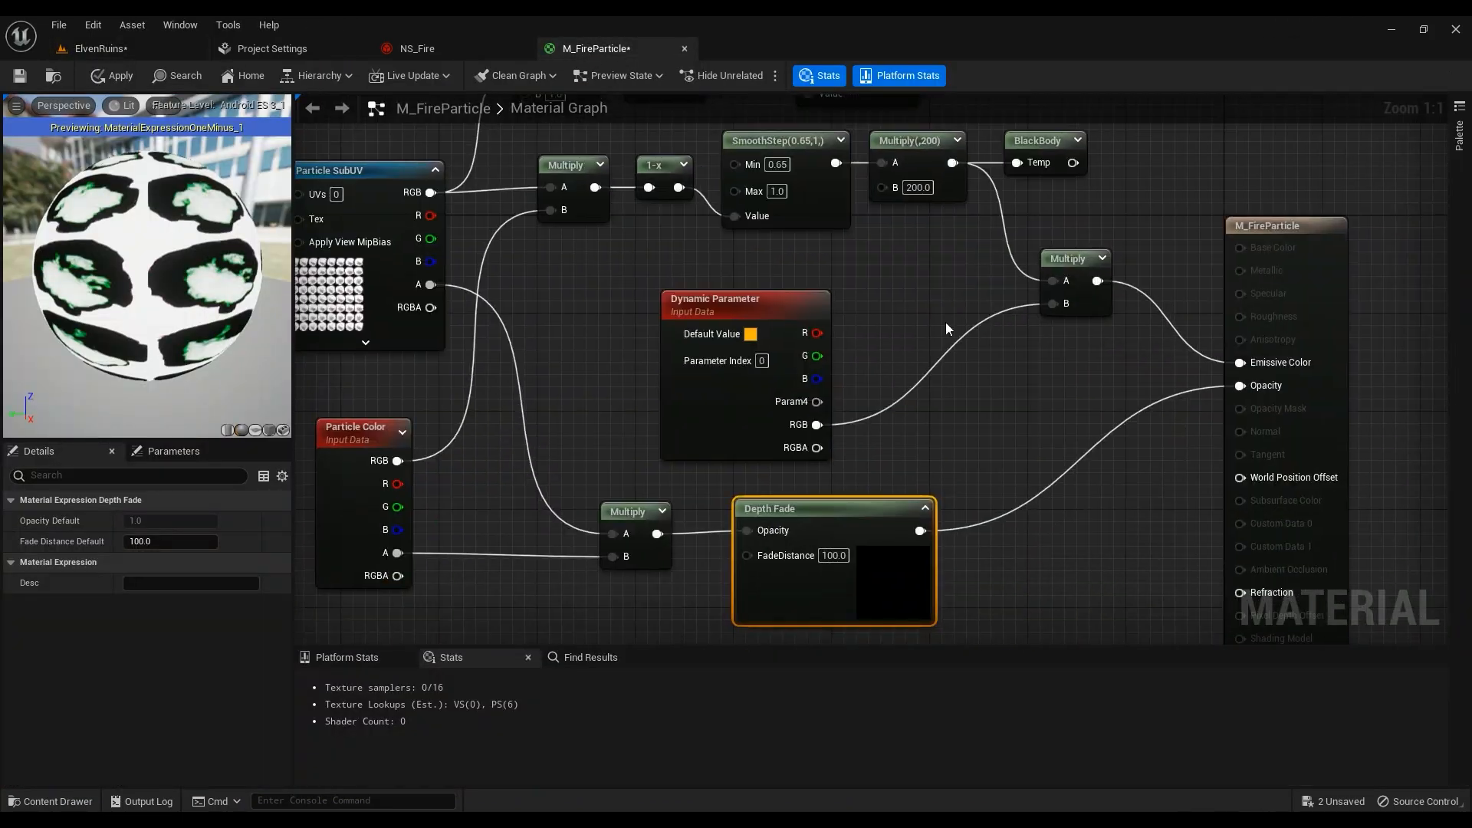
# Wire the Multiply result straight into Opacity, bypassing Depth Fade, and apply
pyautogui.moveTo(657, 533); pyautogui.dragTo(1240, 386)
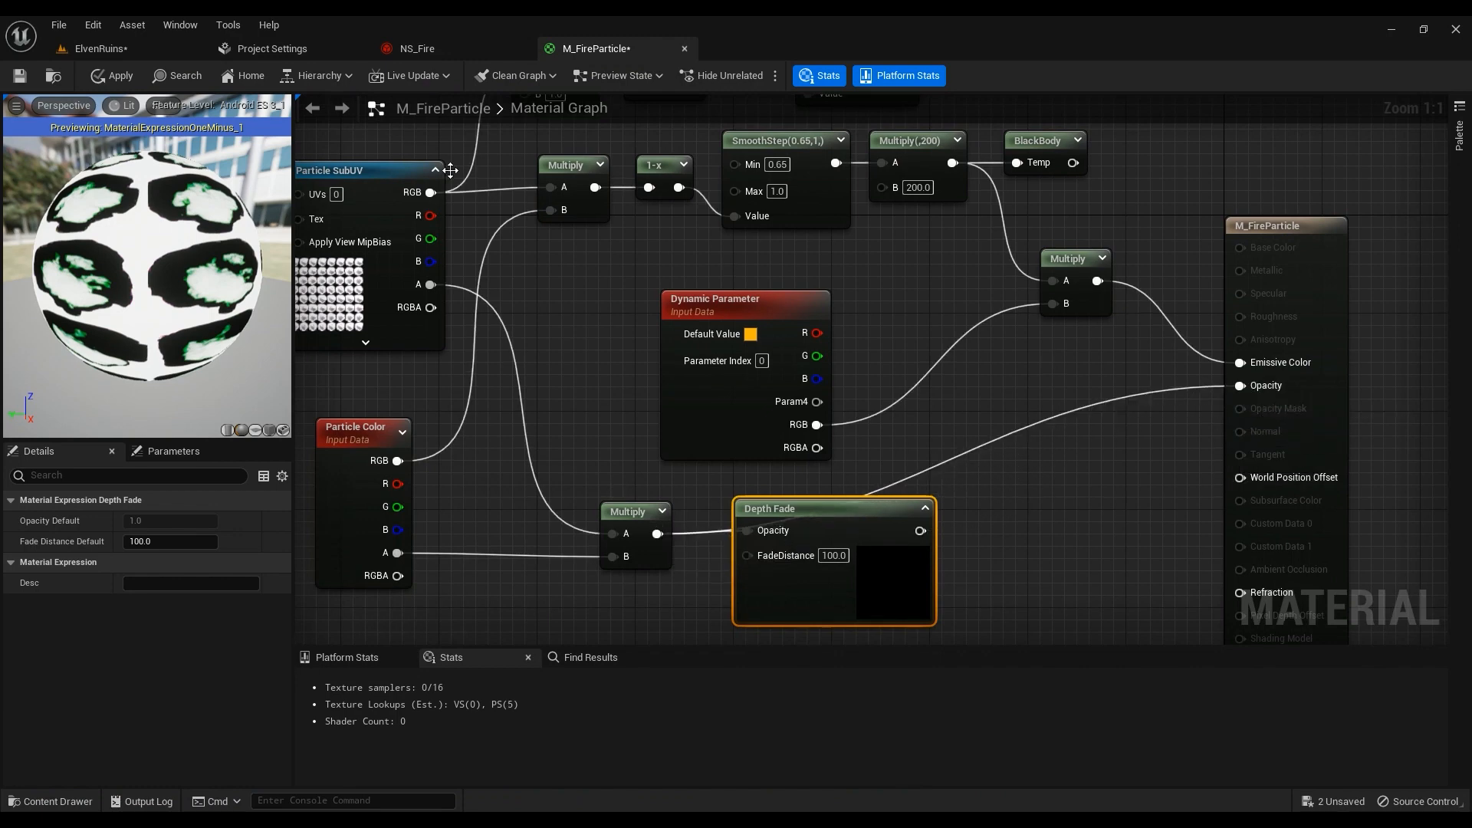
pyautogui.click(120, 45)
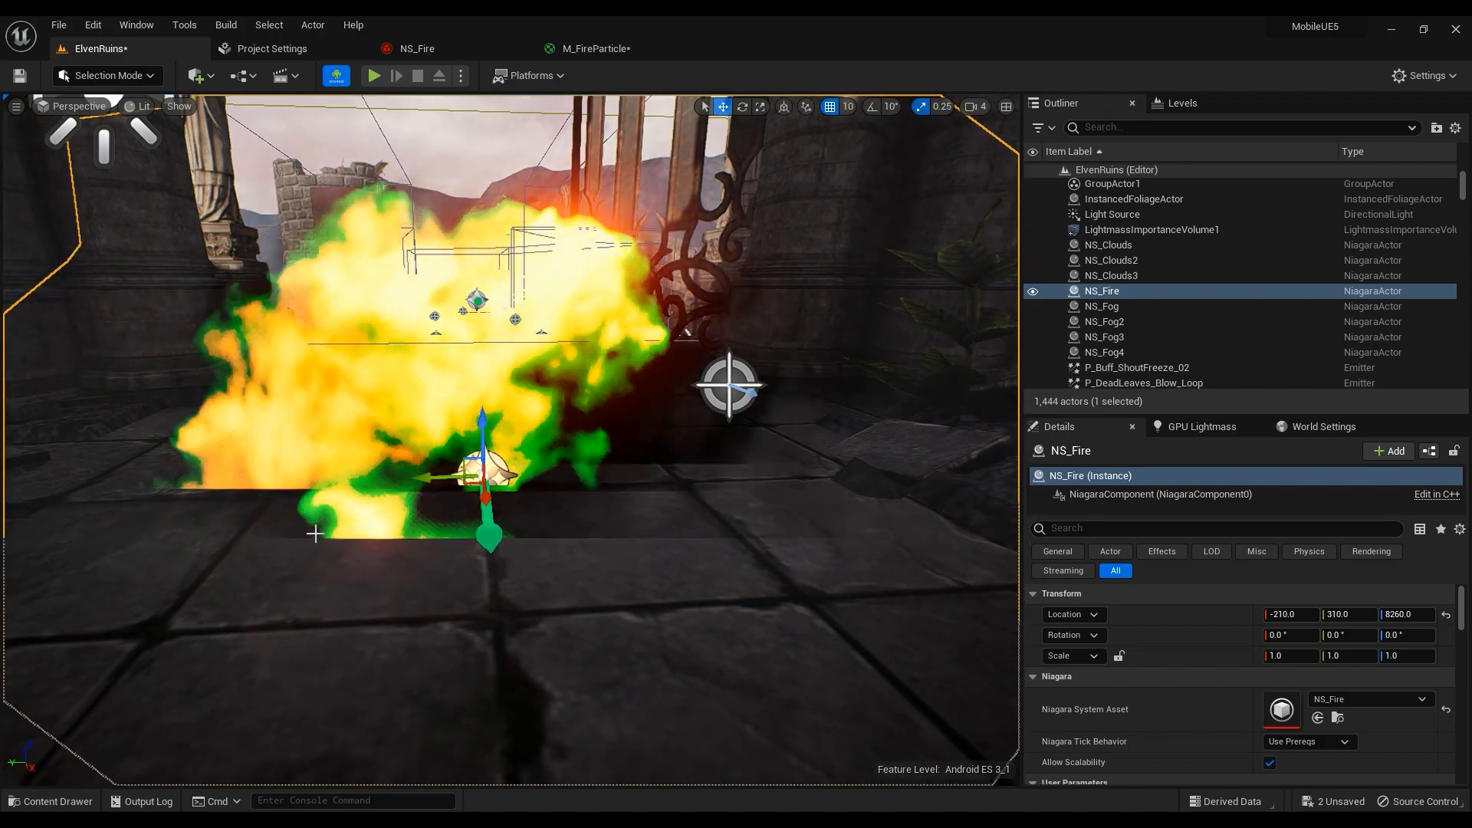
pyautogui.click(596, 49)
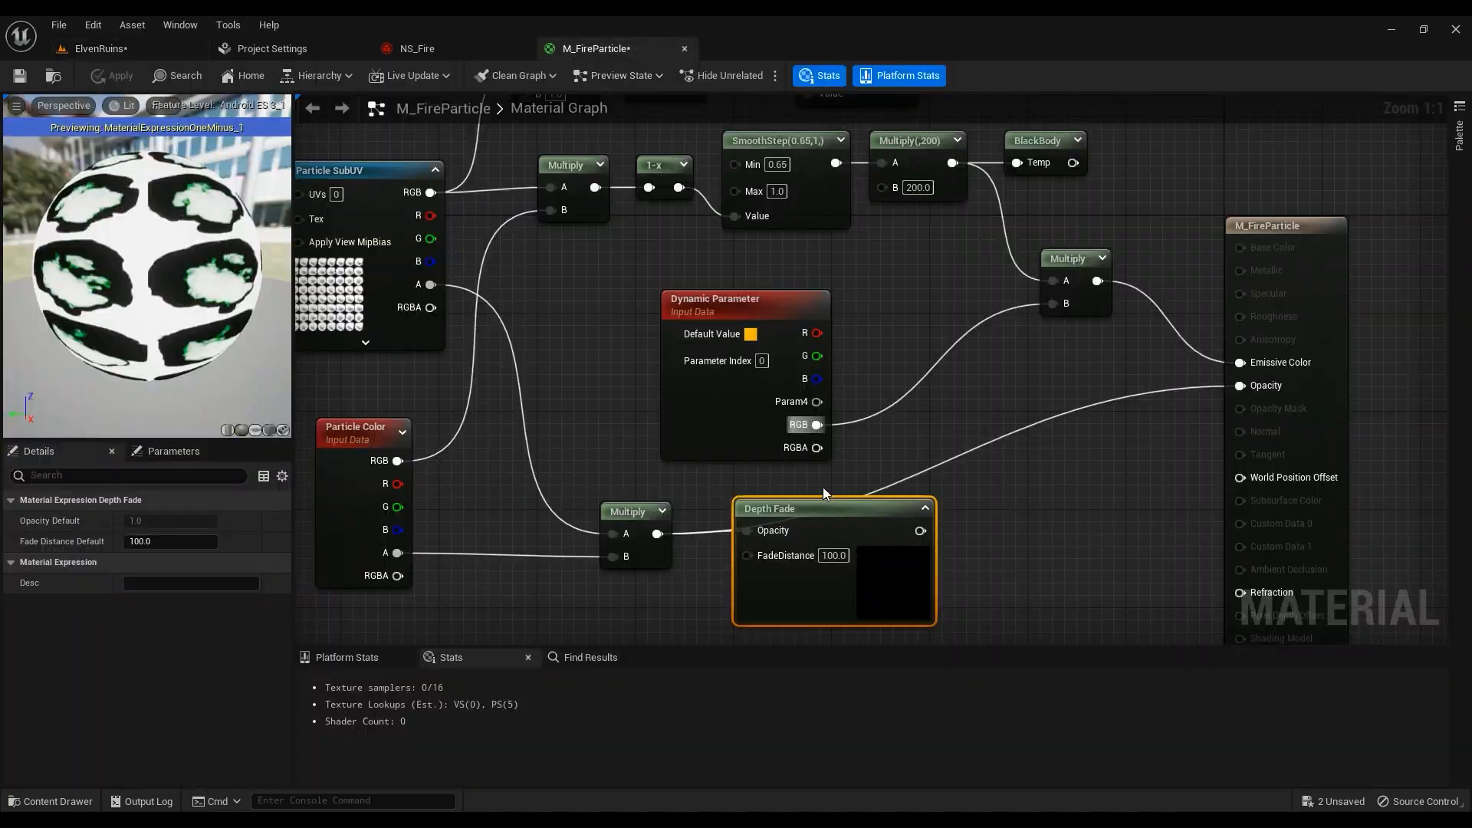
# Reconnect Depth Fade to Opacity, set FadeDistance to 200, and apply the material
pyautogui.moveTo(919, 531); pyautogui.dragTo(1240, 386)
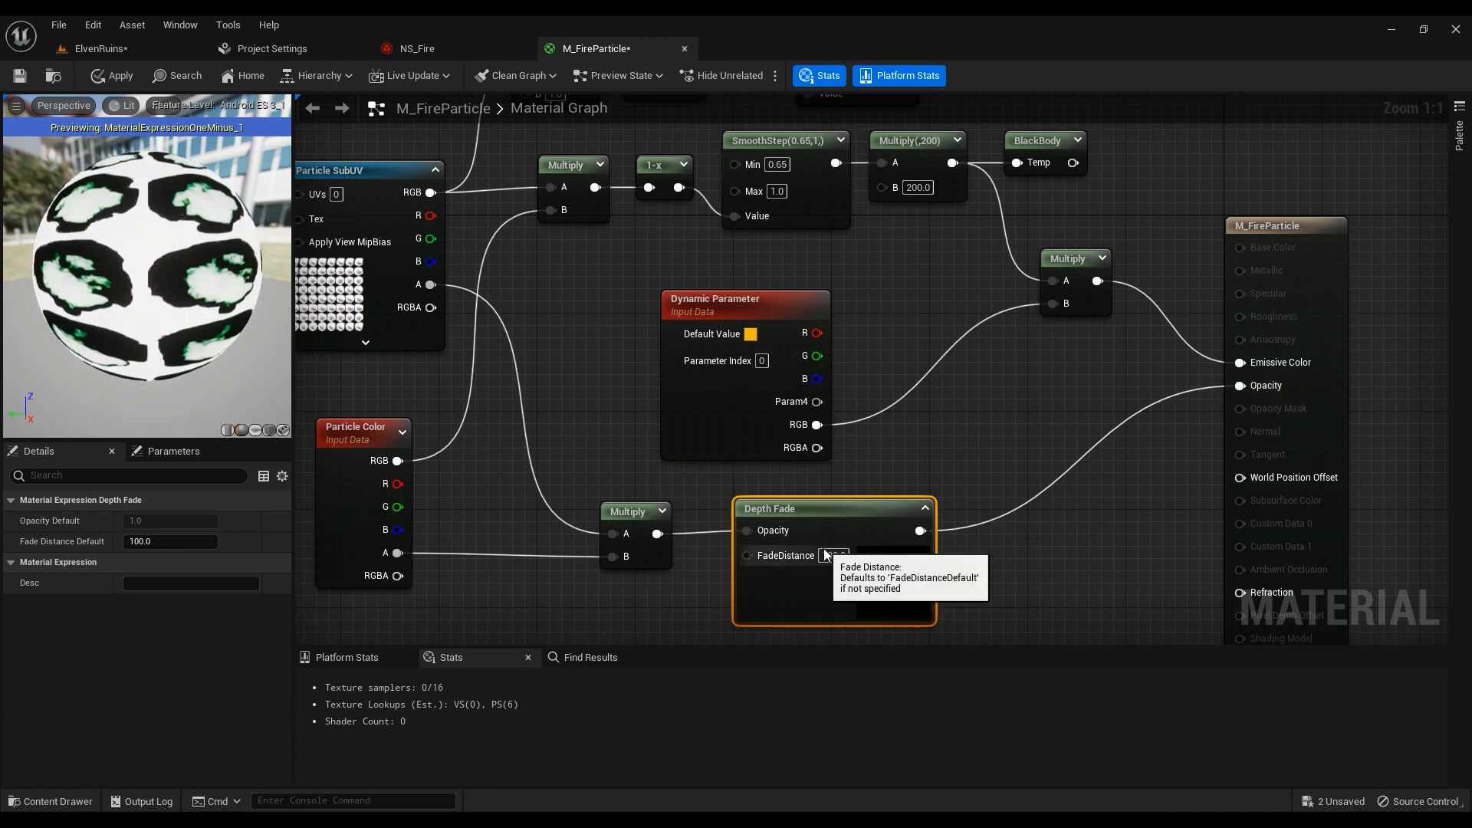
pyautogui.click(829, 555)
pyautogui.write('200')
pyautogui.press('Return')
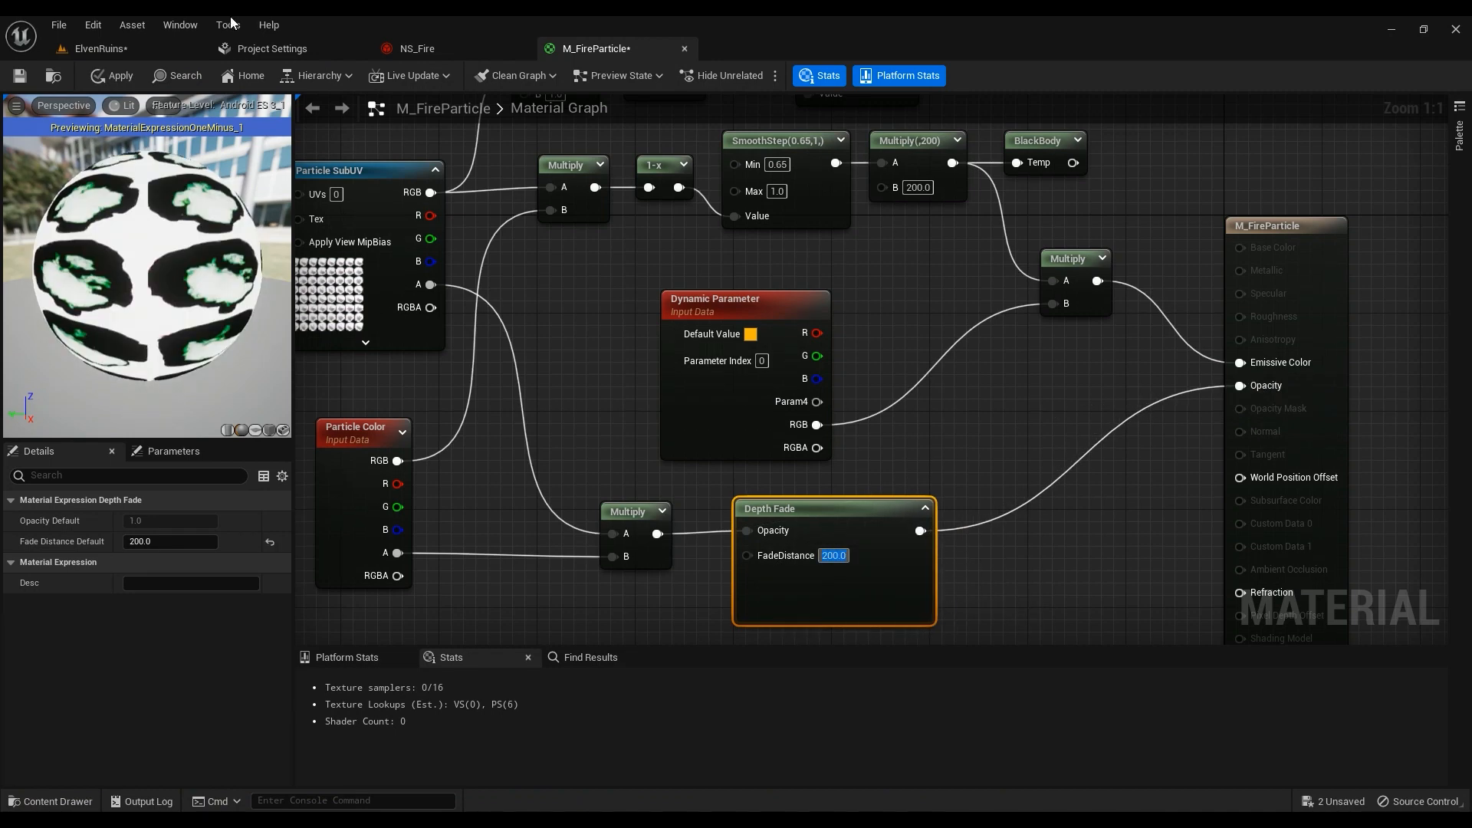
pyautogui.click(112, 73)
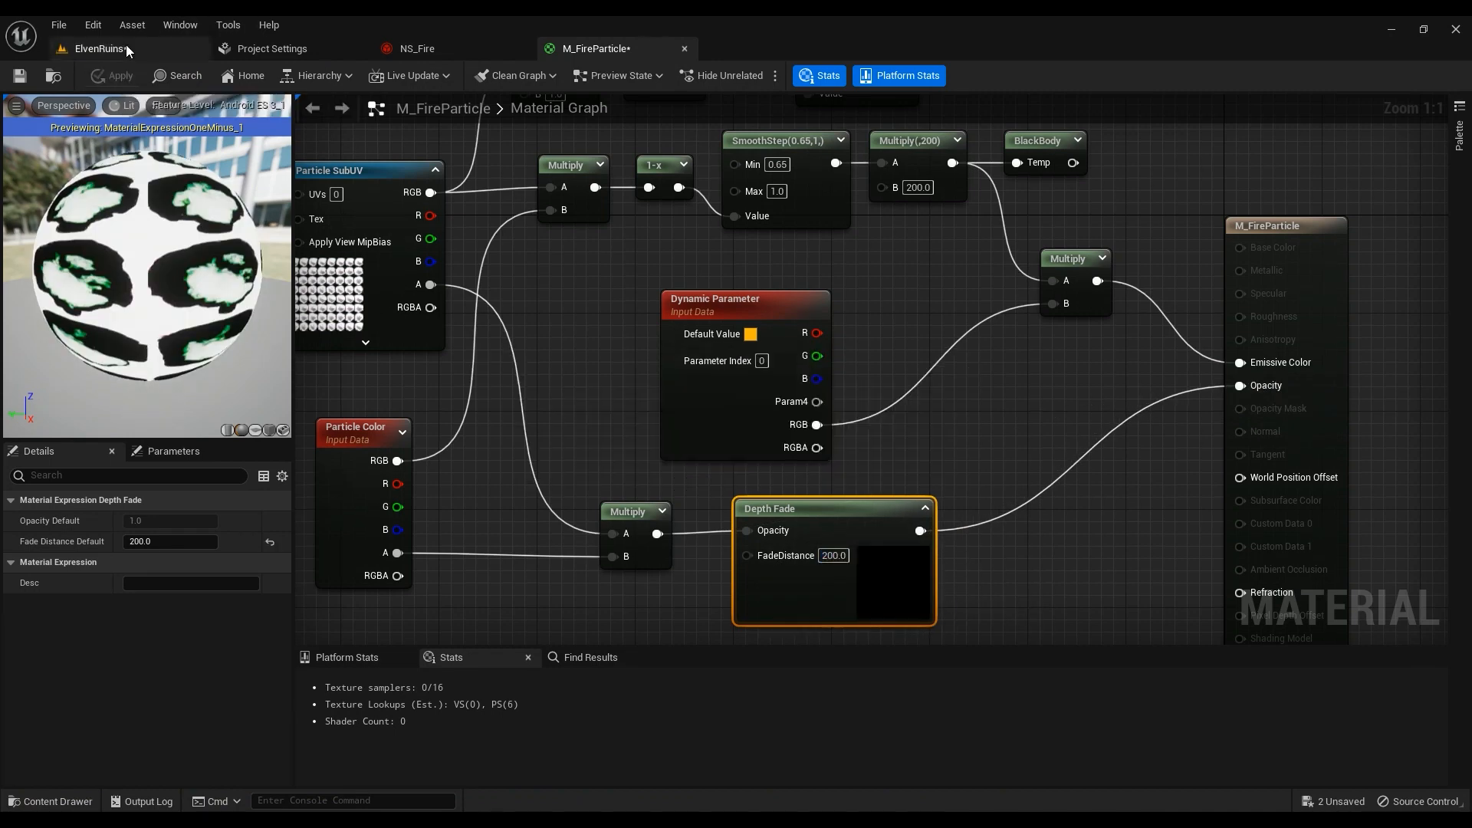
# Check the updated fire in ElvenRuins from another angle, then return to the graph
pyautogui.click(126, 46)
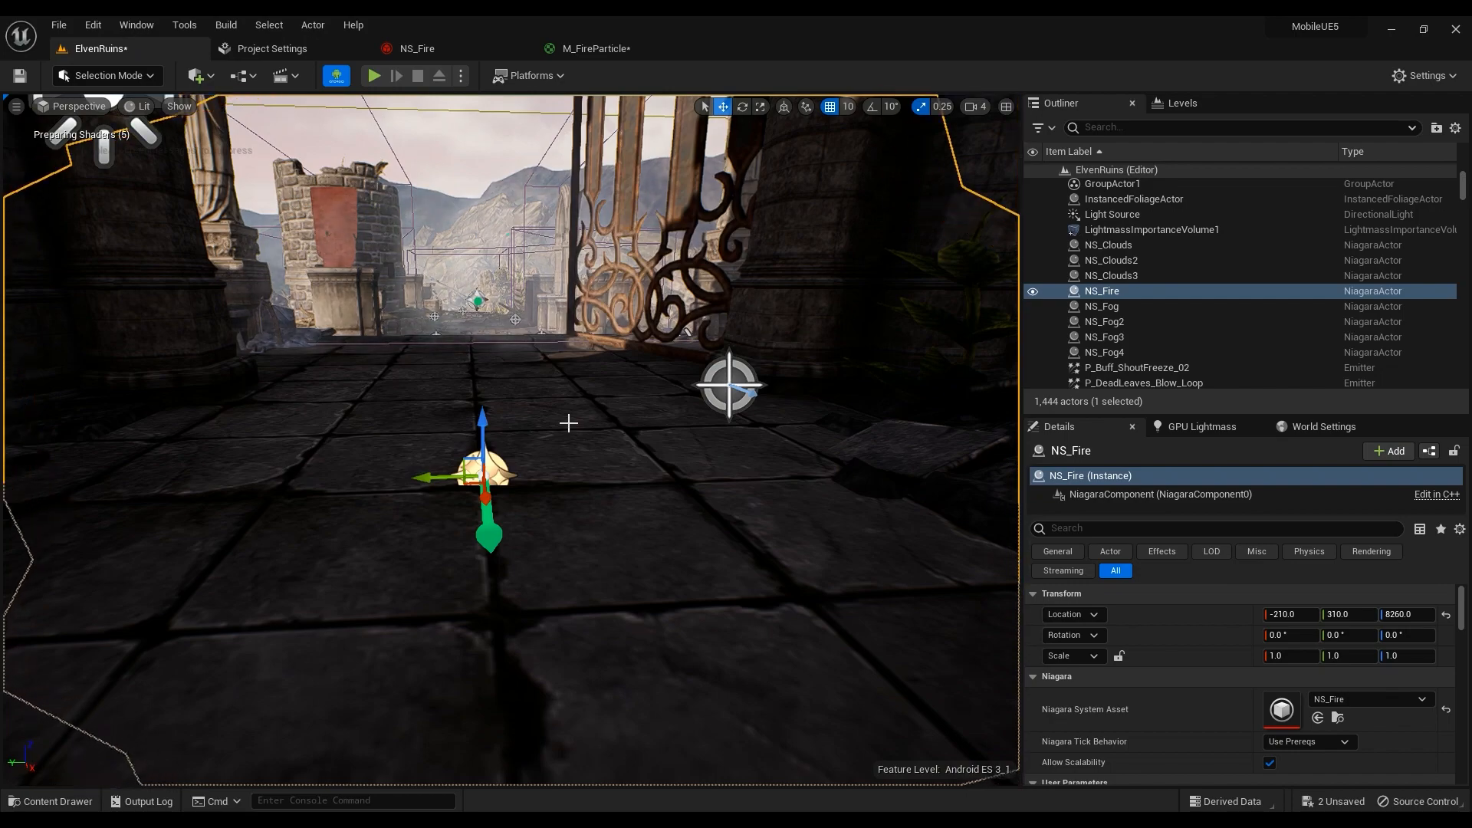
pyautogui.moveTo(586, 453); pyautogui.dragTo(624, 457, button='right')
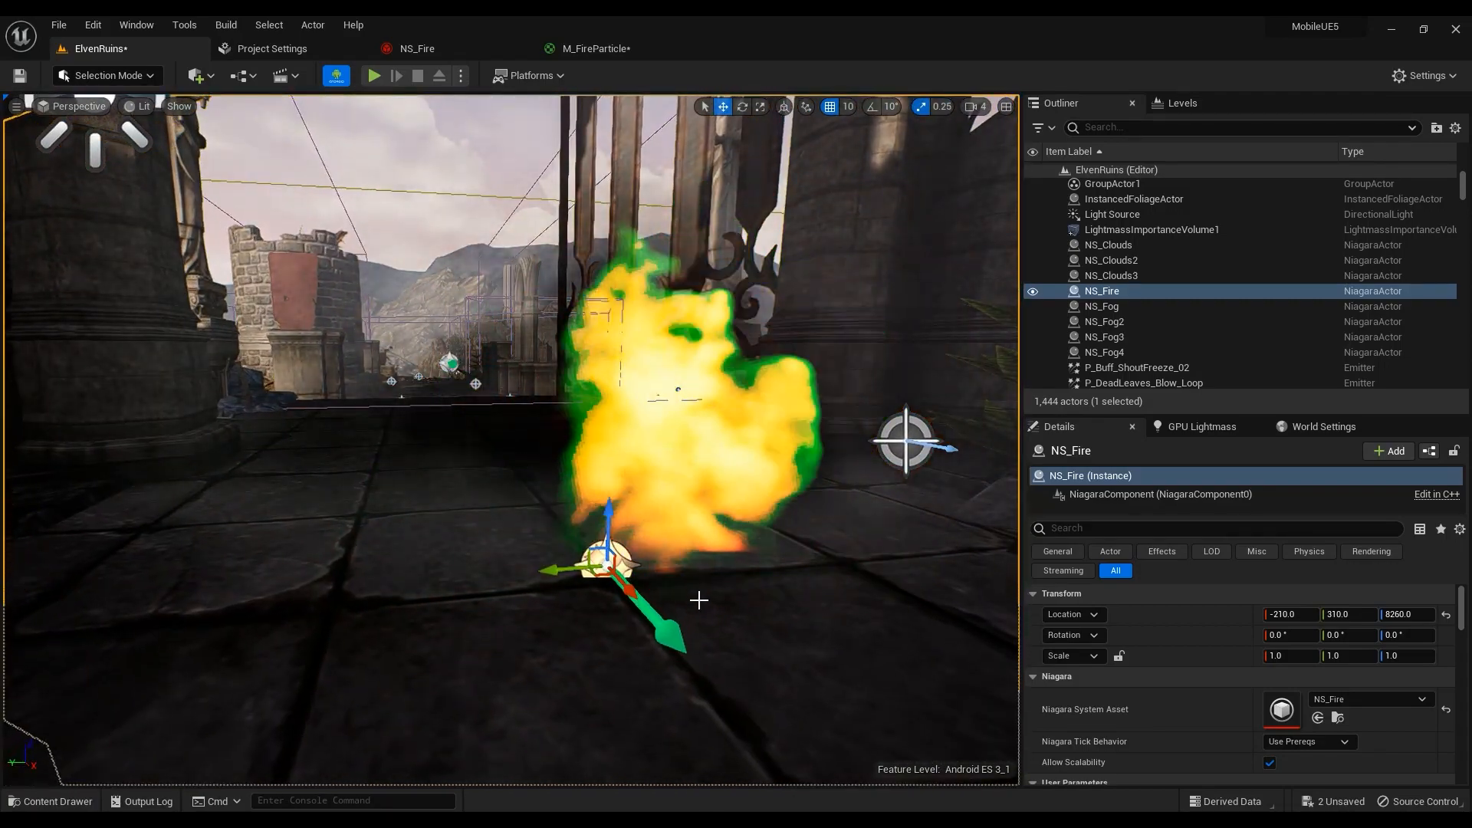
pyautogui.click(582, 49)
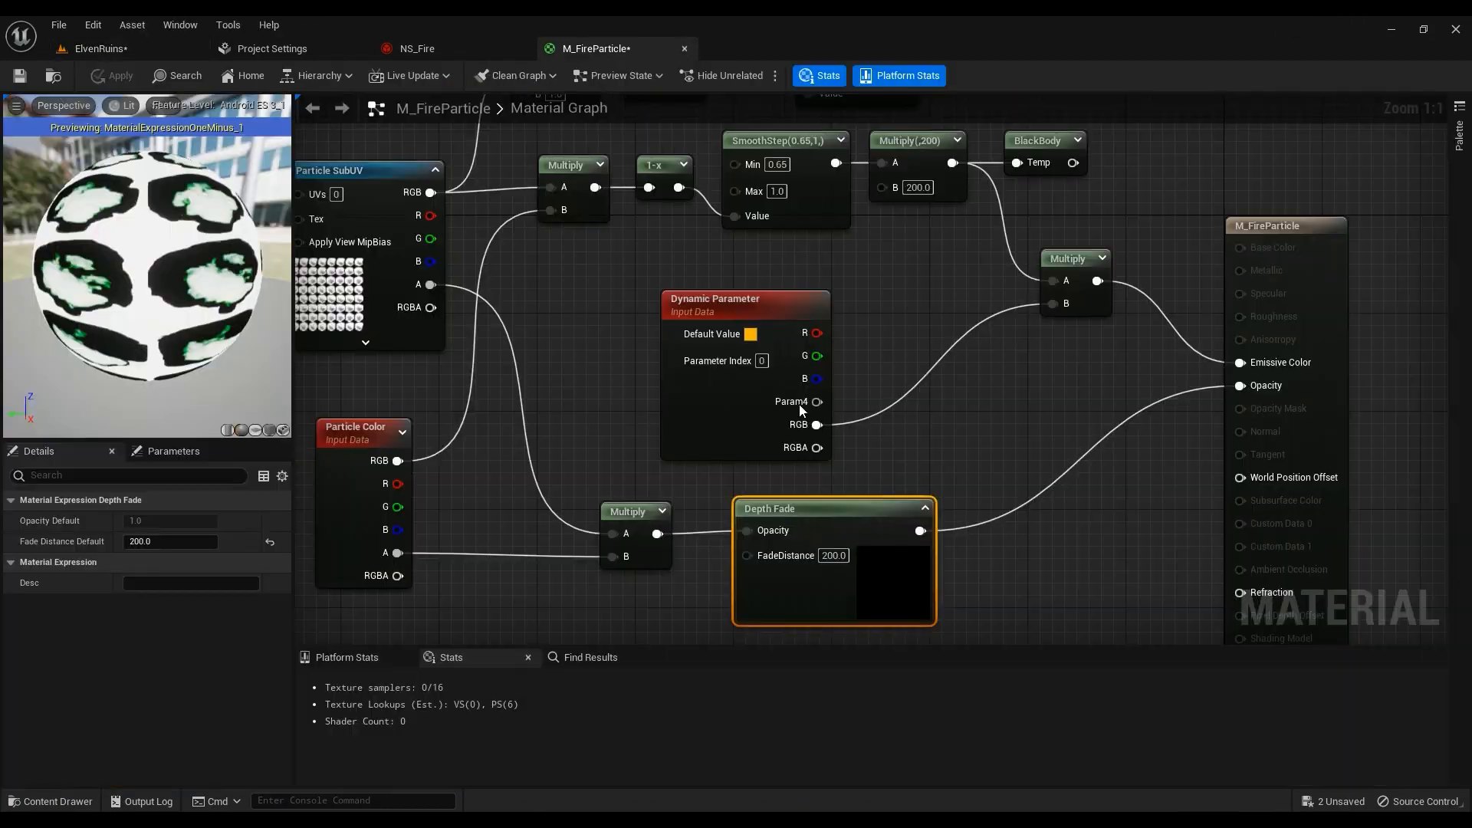
pyautogui.scroll(-3, 1089, 424)
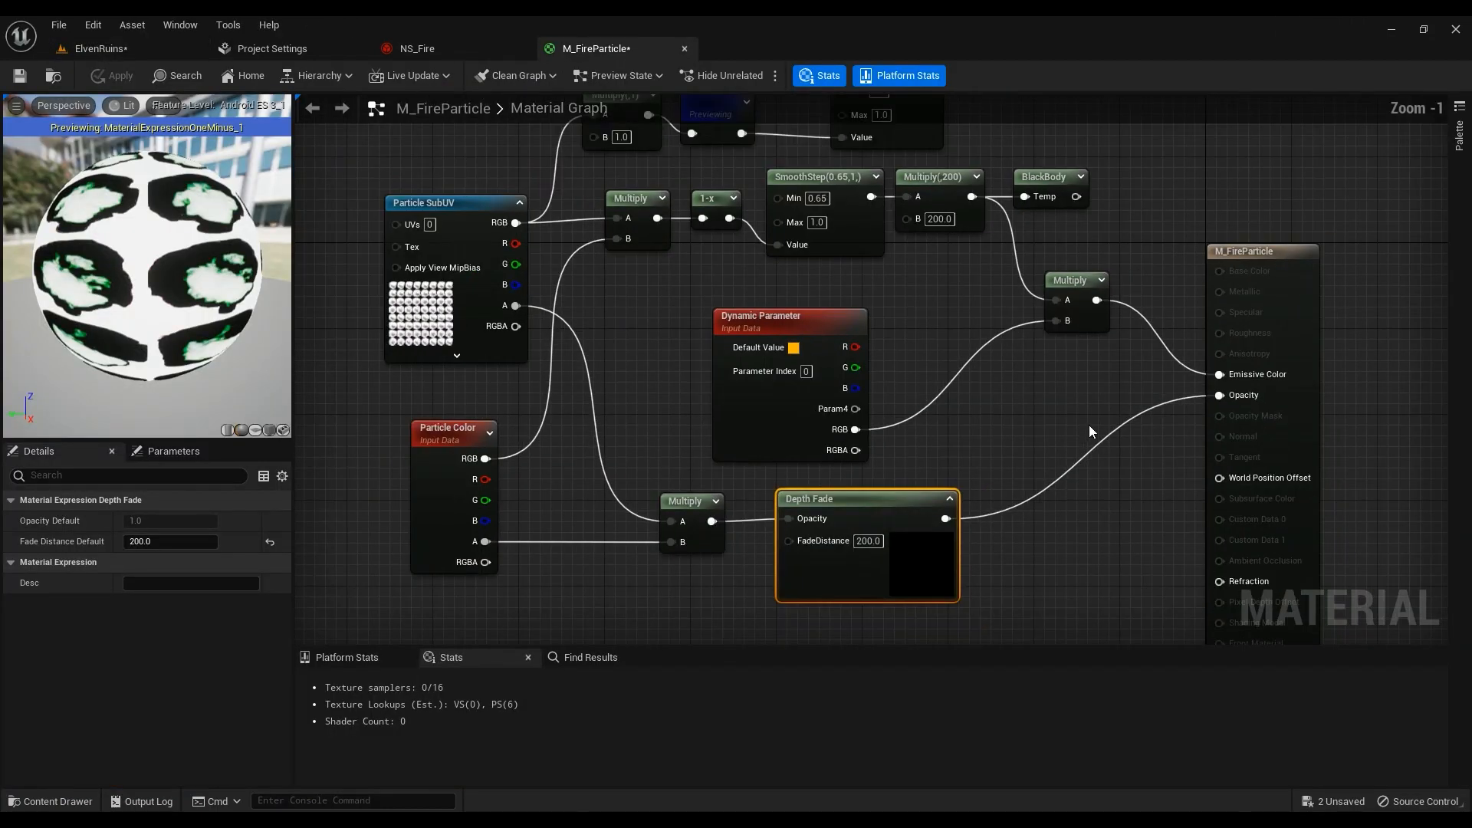
# Delete the unused Multiply(,1), 1-x and SmoothStep(0.8,1) node chain
pyautogui.moveTo(1038, 201); pyautogui.dragTo(1037, 266, button='right')
pyautogui.moveTo(1055, 181); pyautogui.dragTo(635, 273)
pyautogui.press('Delete')
pyautogui.moveTo(941, 471); pyautogui.dragTo(903, 388, button='right')
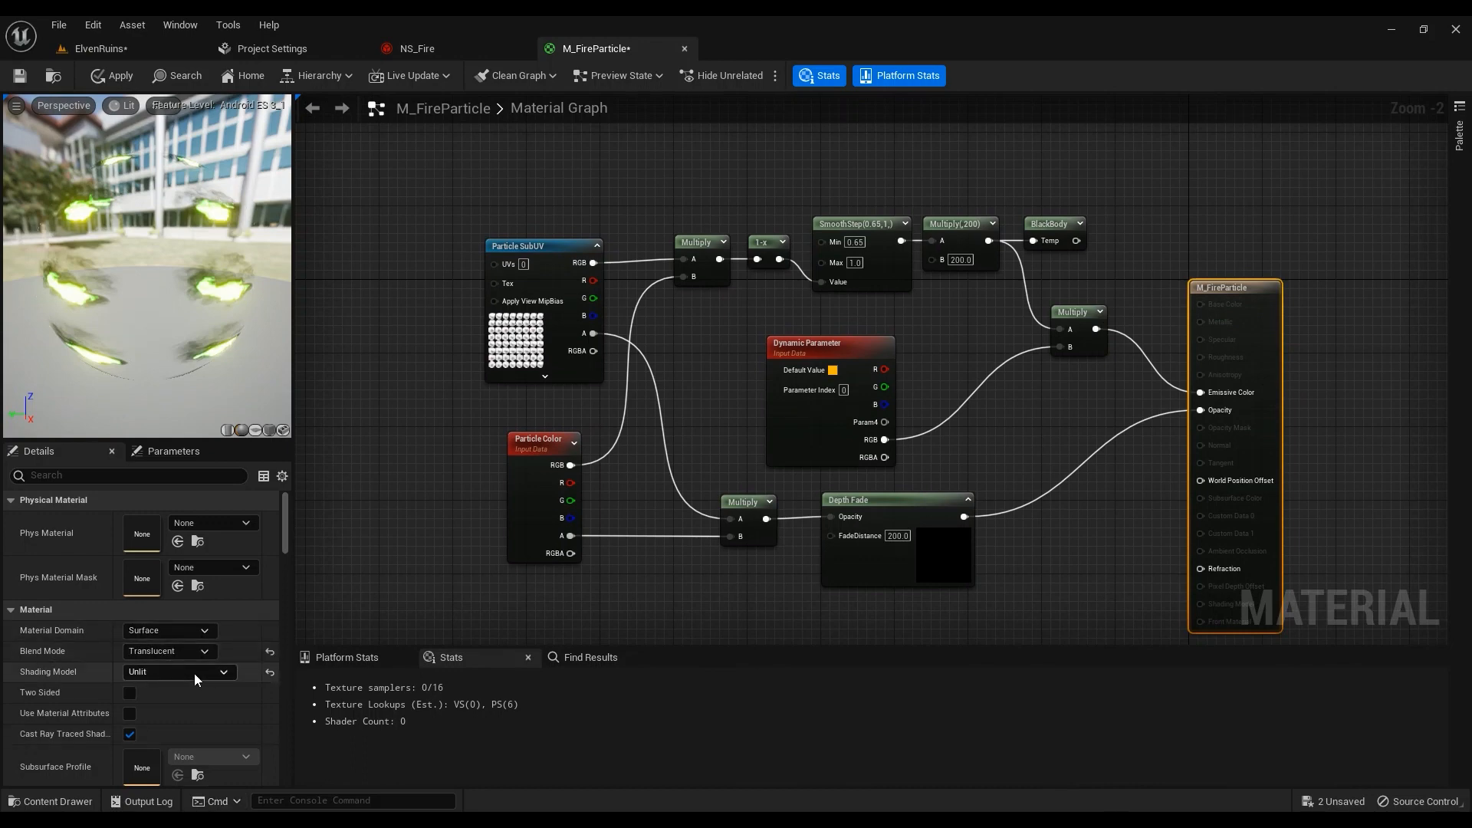
# Review the Shading Model settings in Details and apply the cleaned-up material
pyautogui.click(148, 673)
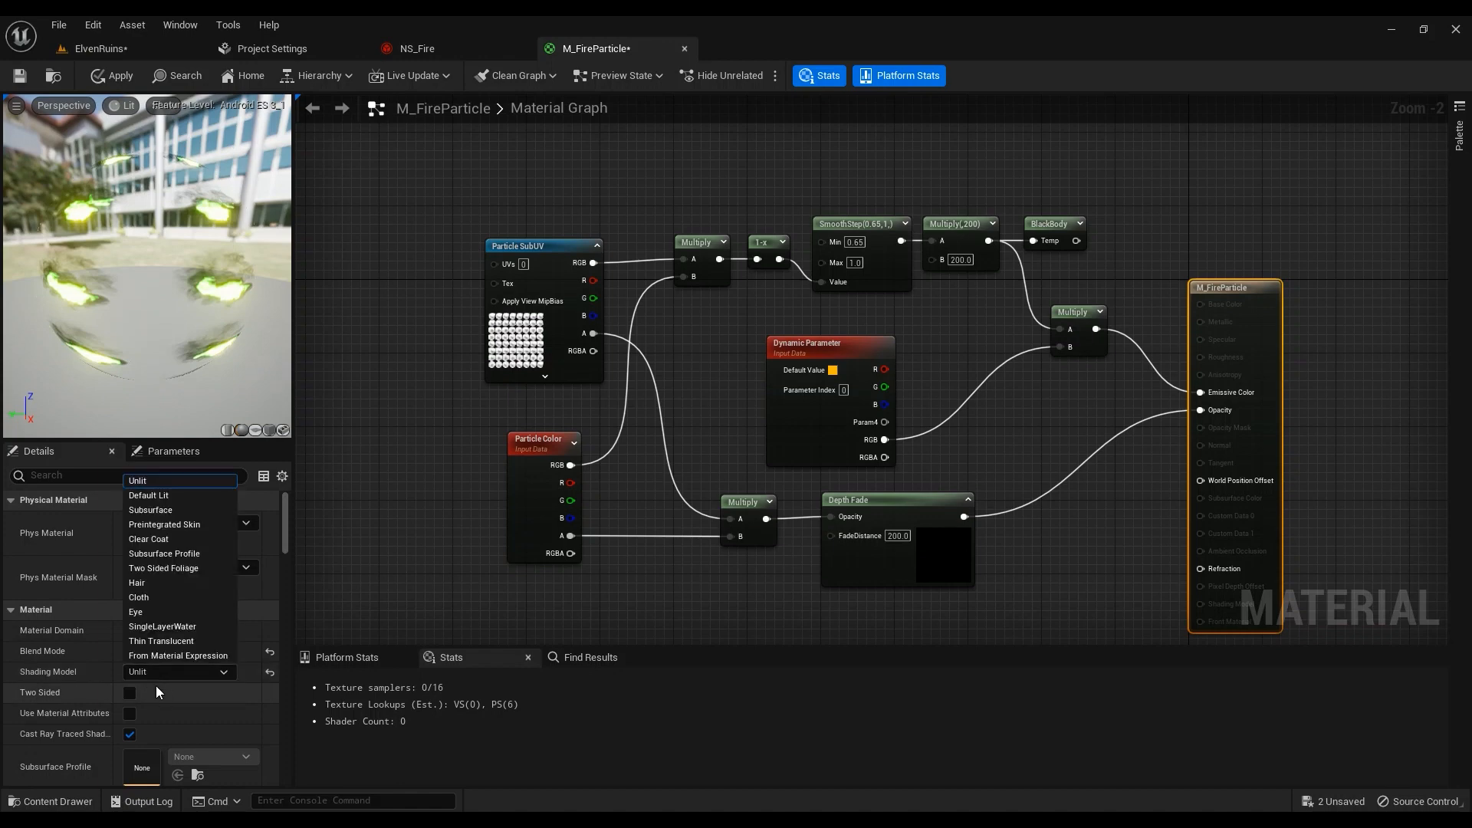
pyautogui.moveTo(284, 522); pyautogui.dragTo(288, 572)
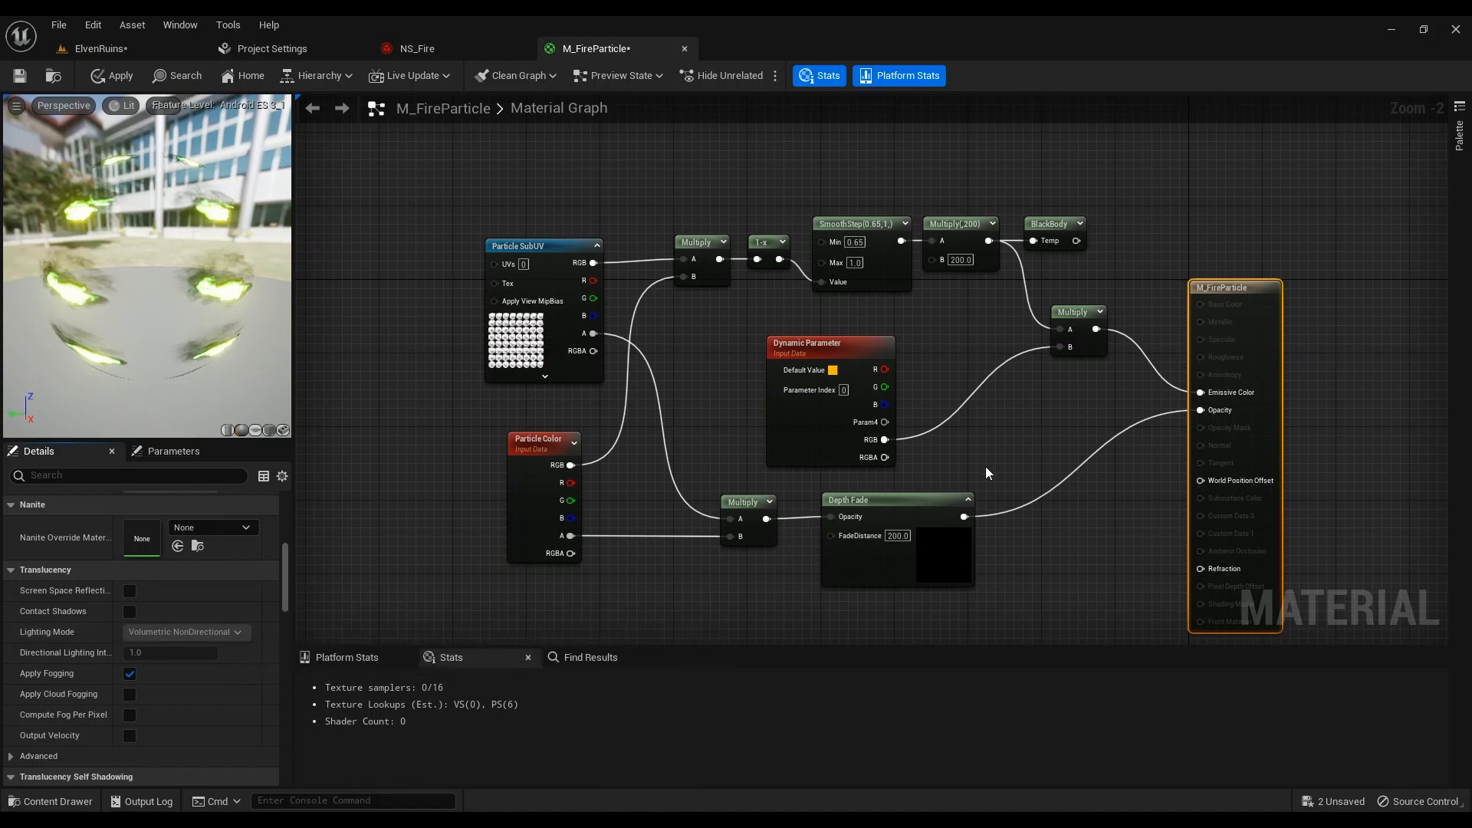
pyautogui.click(112, 78)
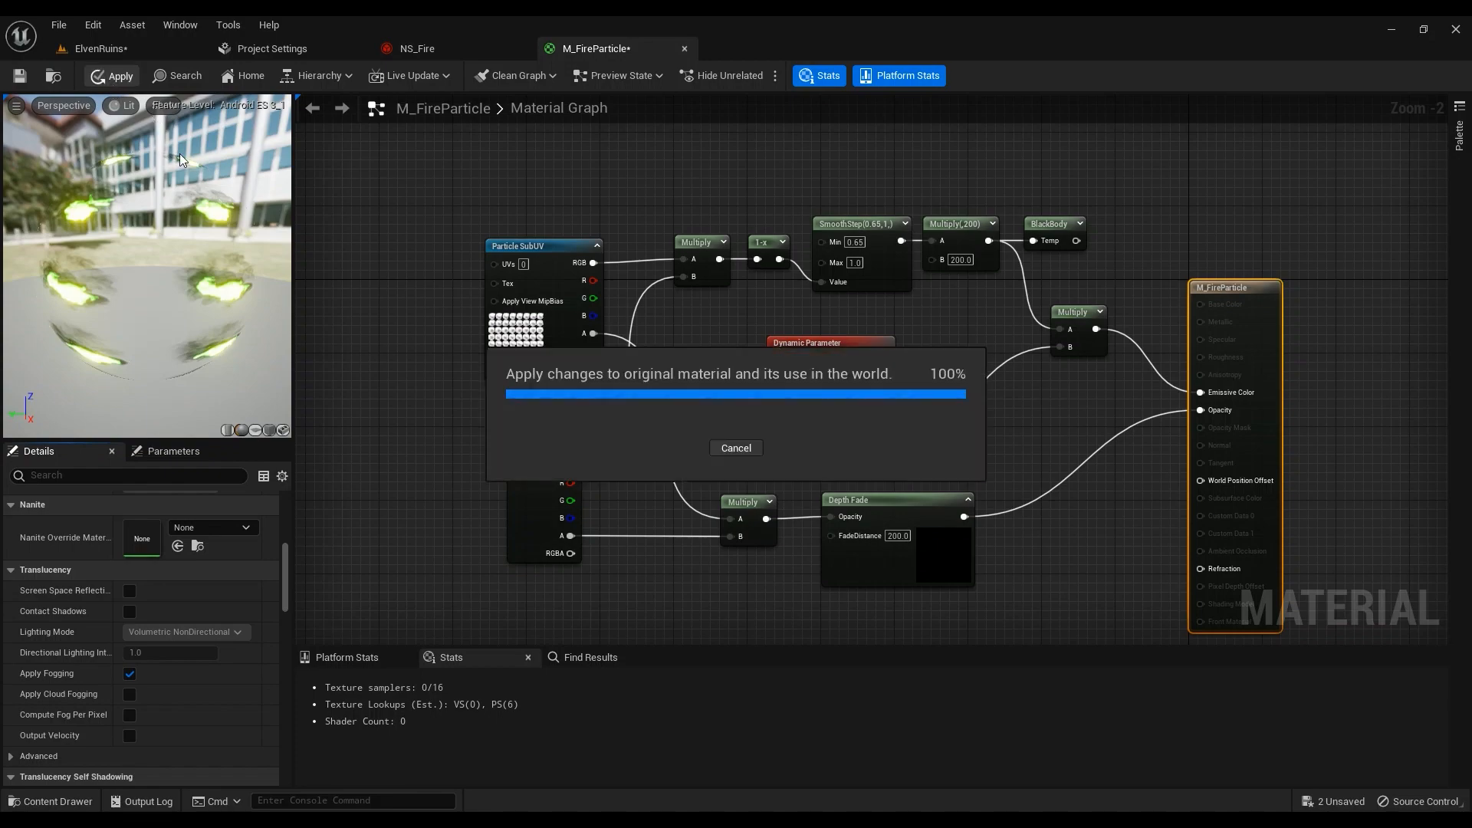
# Preview the now-orange fire in the ElvenRuins level
pyautogui.click(106, 49)
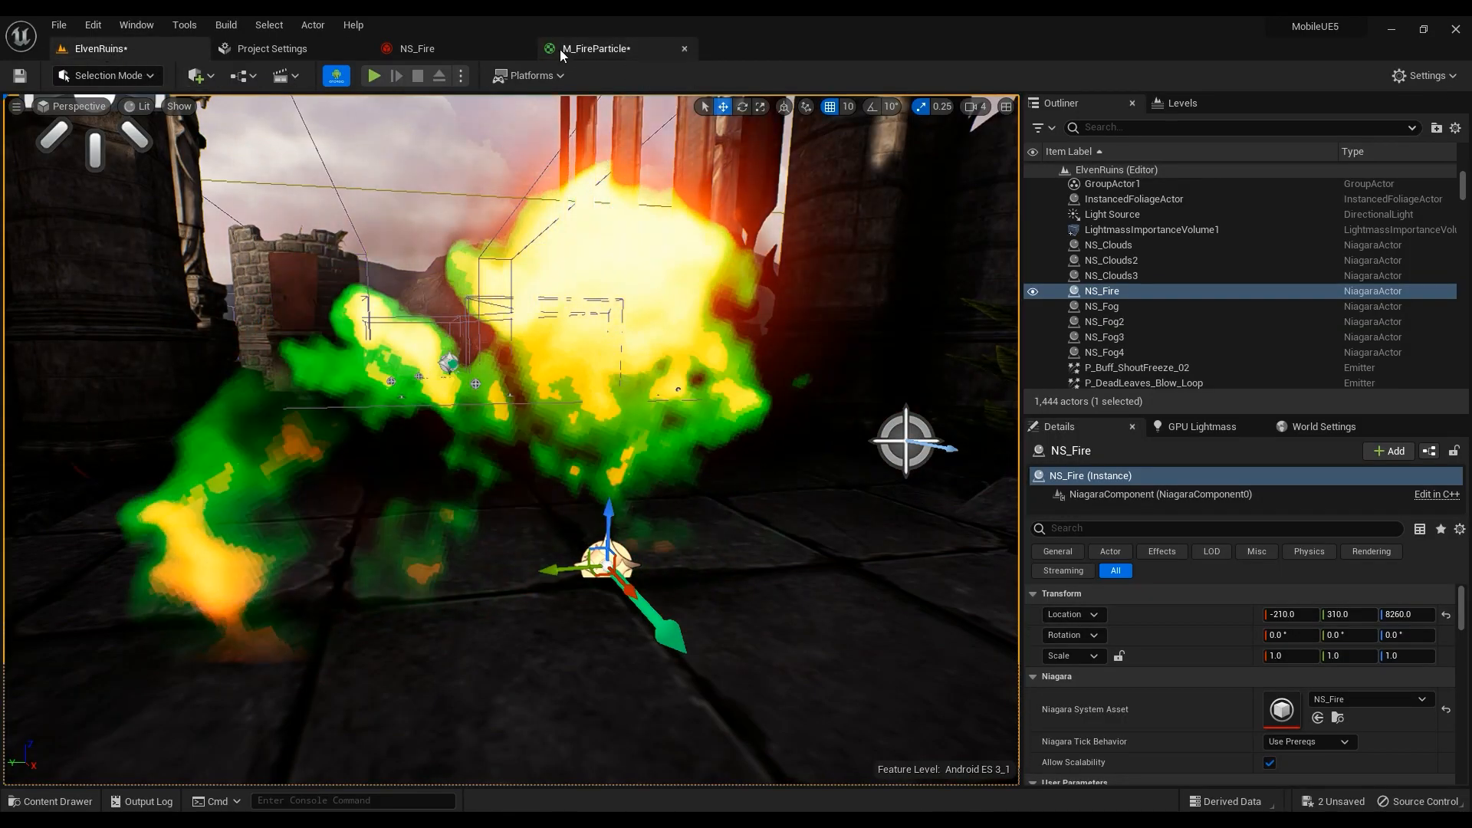
pyautogui.click(562, 54)
pyautogui.click(103, 49)
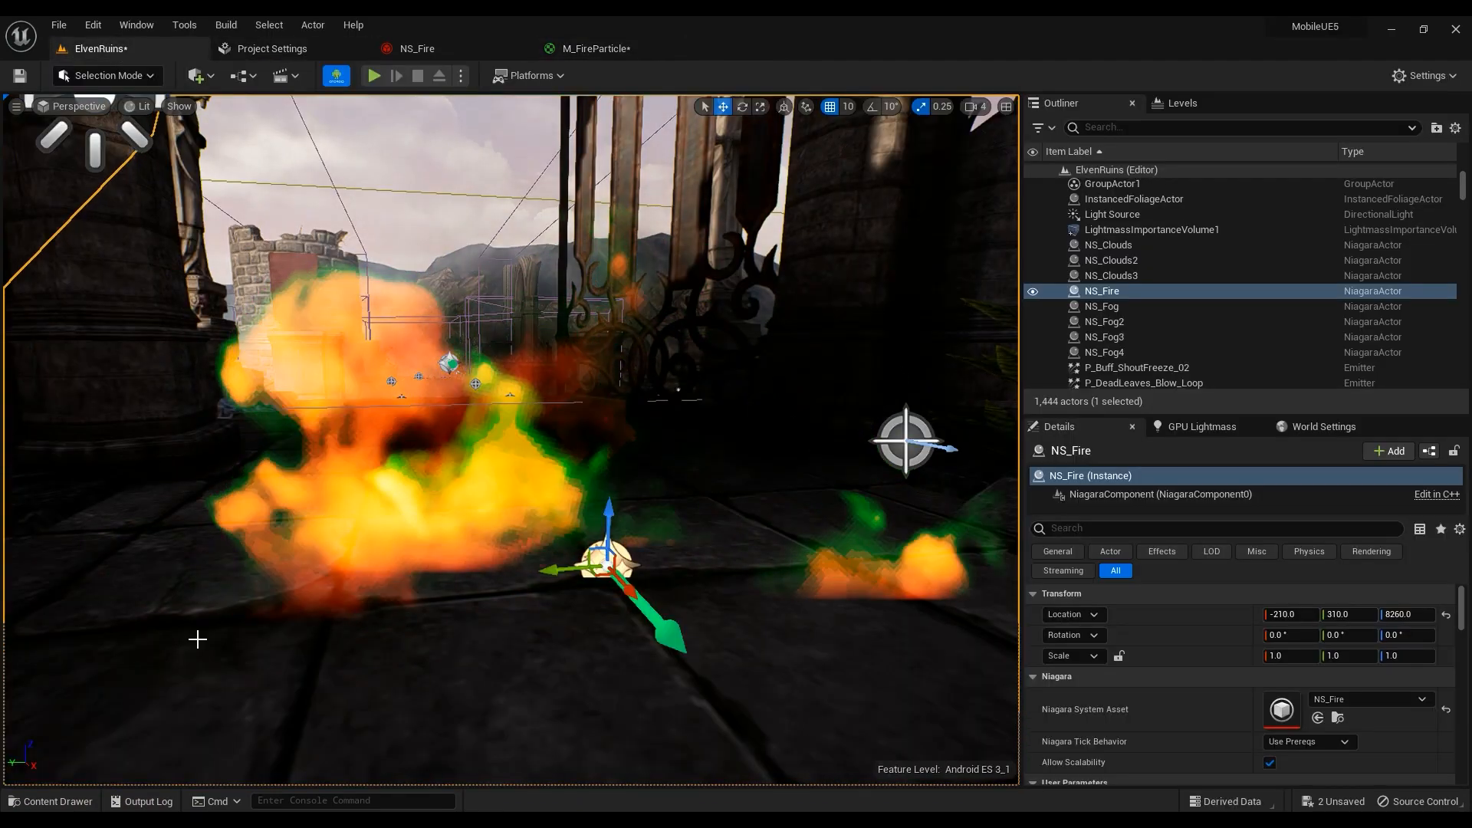
# Start a Fountain-template Niagara System in Textures, cancel it, and go to NS_Fire instead
pyautogui.hotkey('ctrl', 'space')
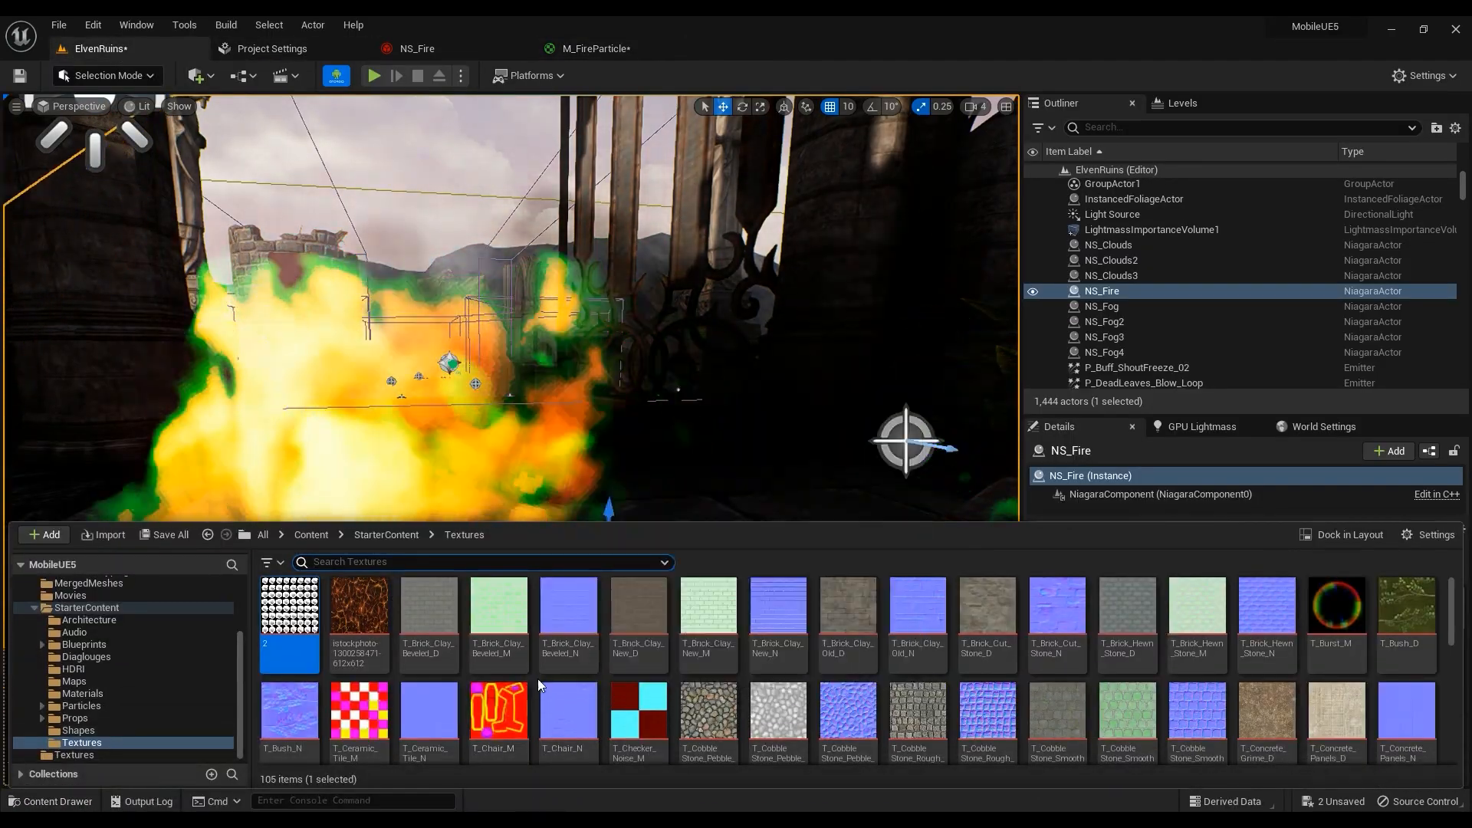
pyautogui.rightClick(537, 679)
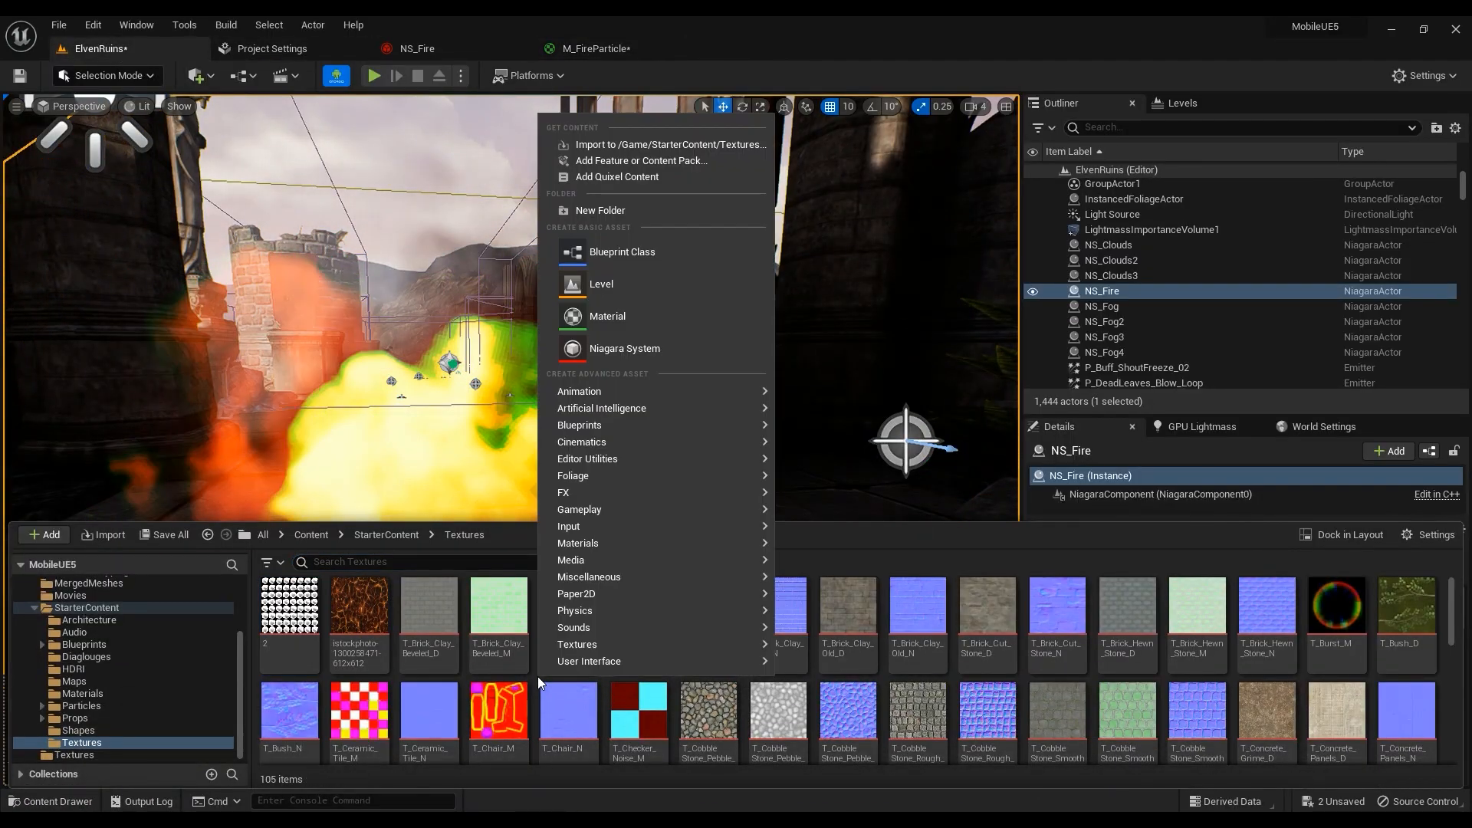
pyautogui.click(625, 349)
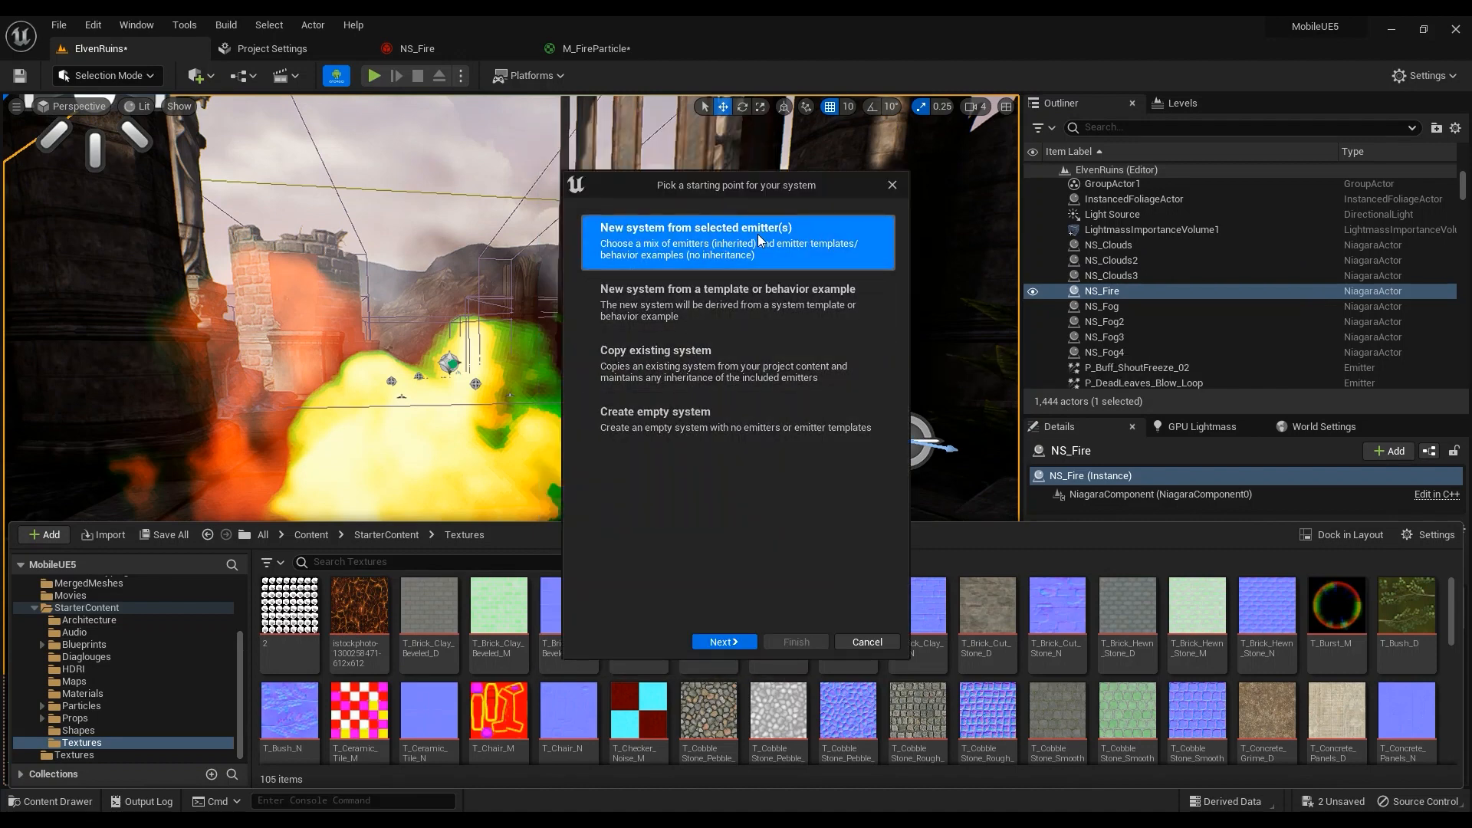
pyautogui.click(721, 641)
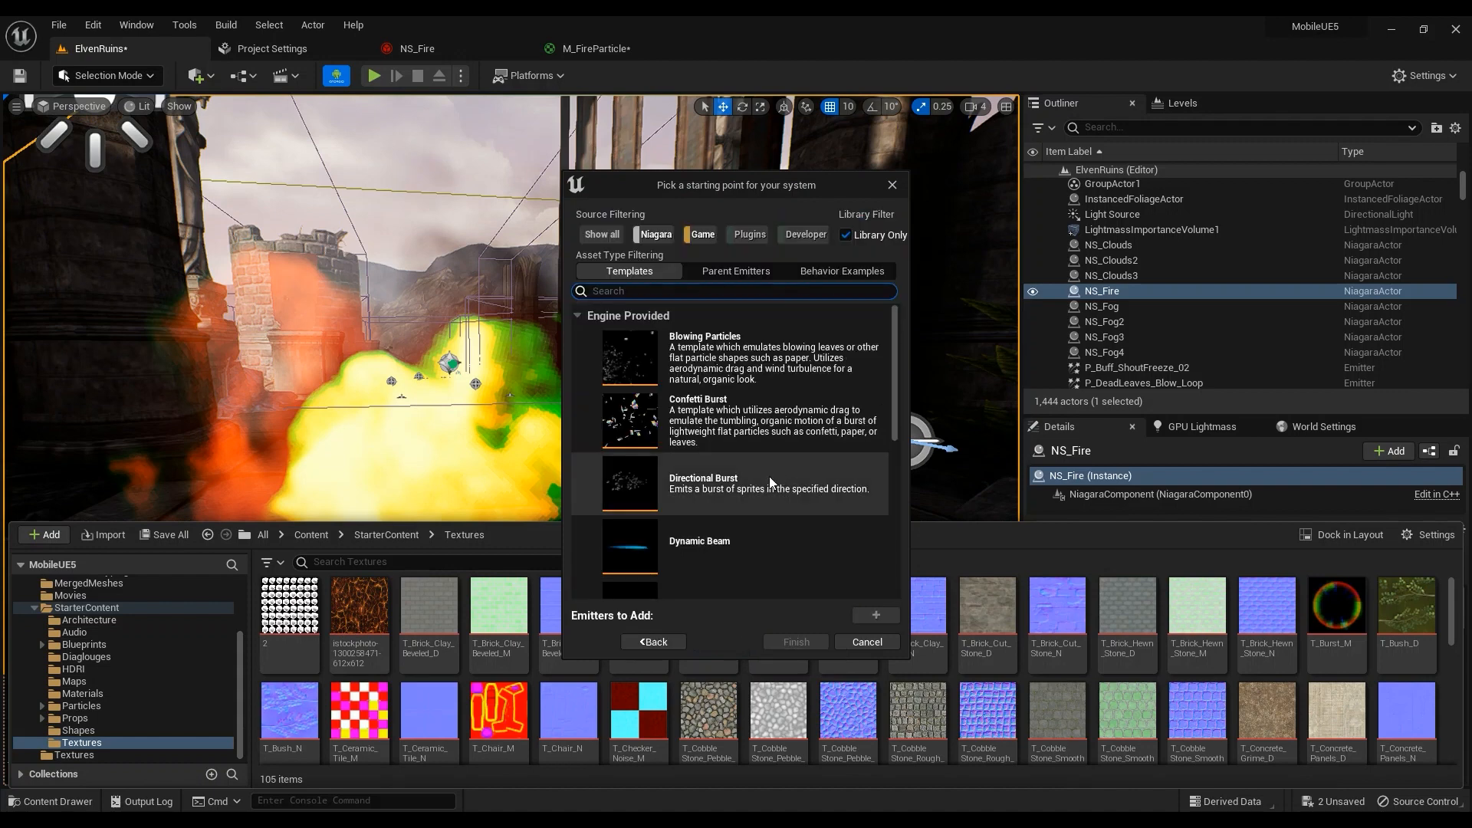
pyautogui.scroll(-4, 738, 443)
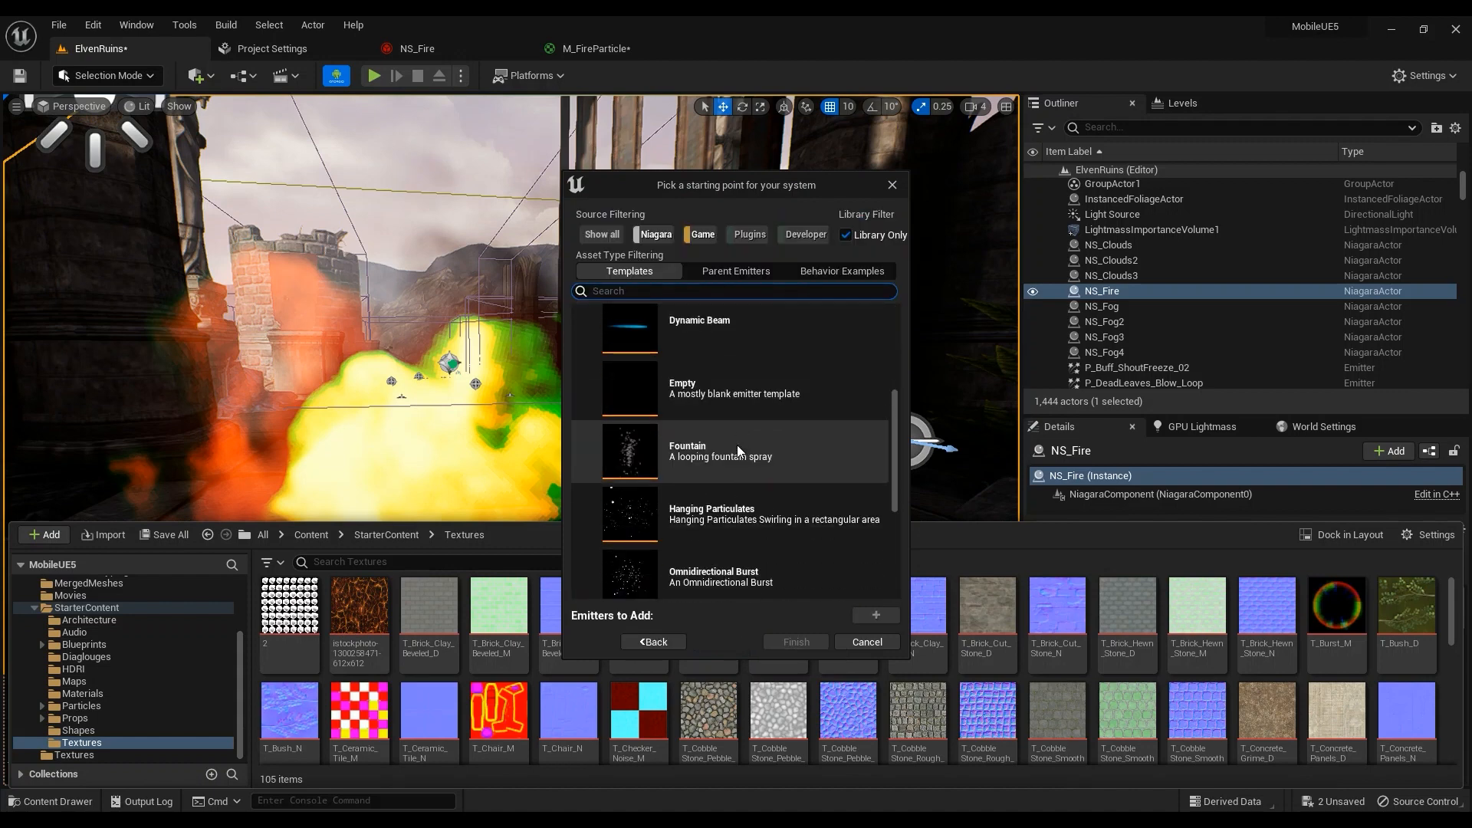
pyautogui.scroll(-1, 773, 463)
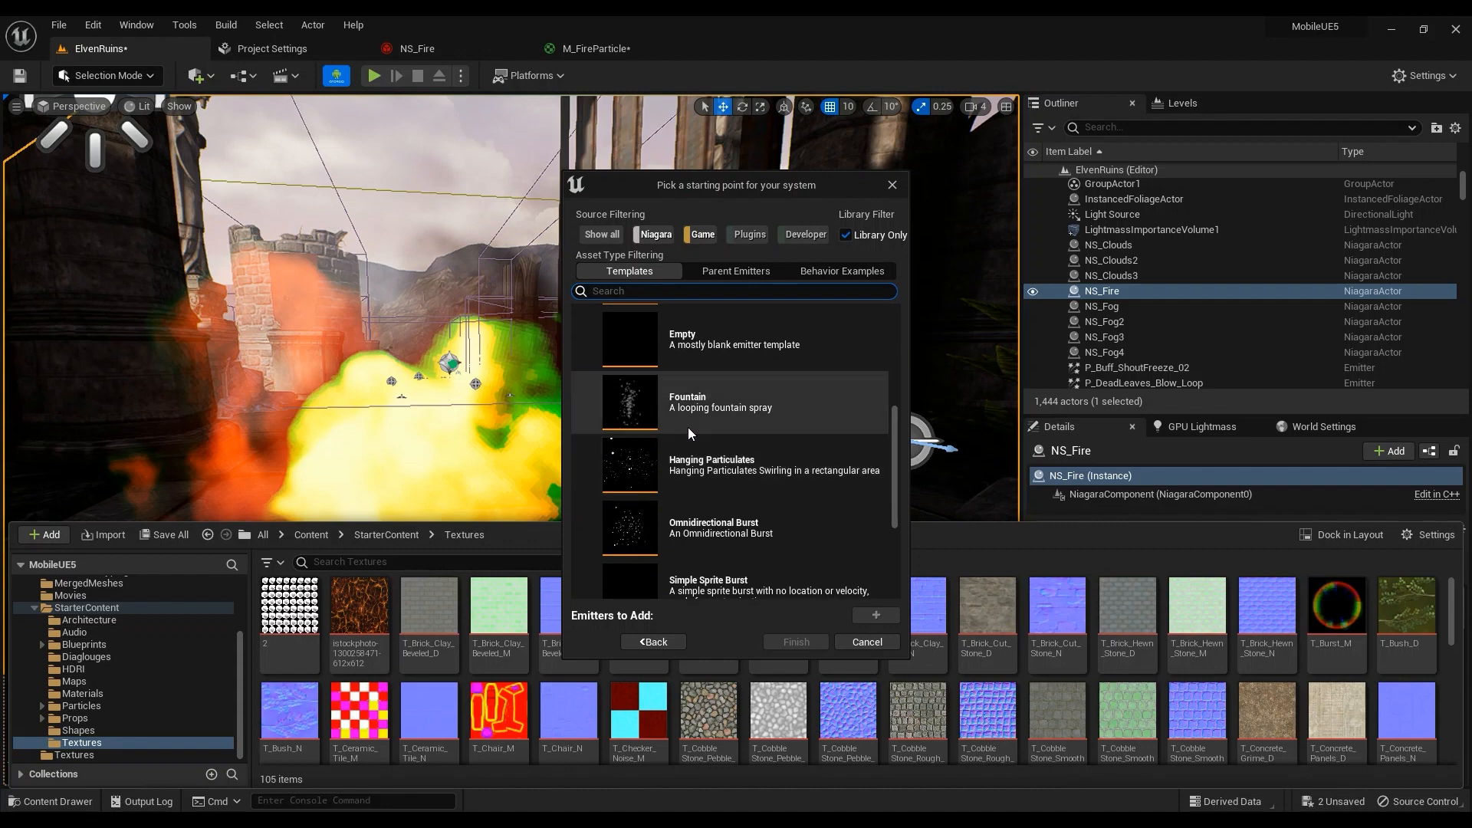
pyautogui.click(735, 402)
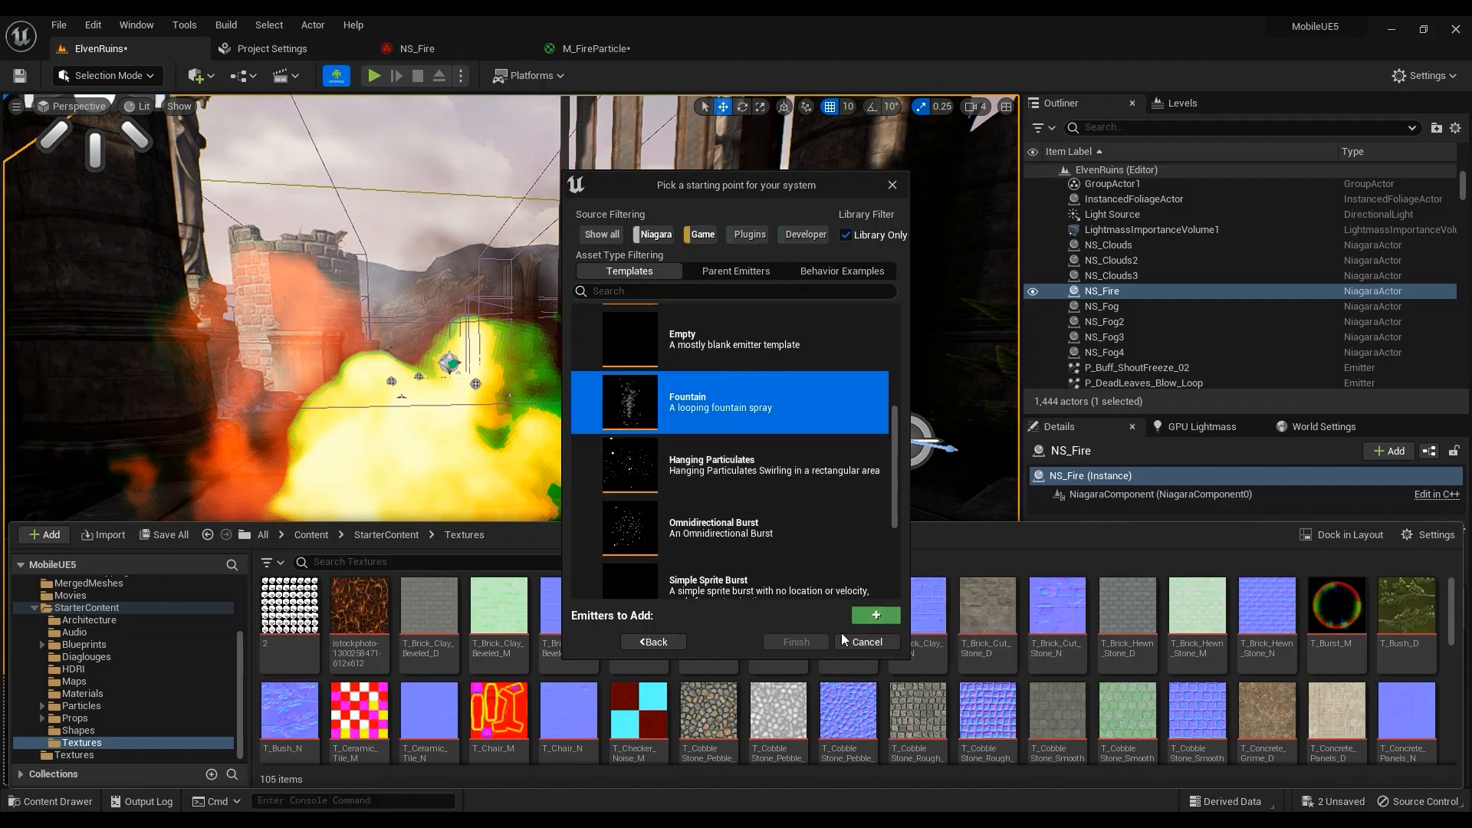
pyautogui.click(867, 643)
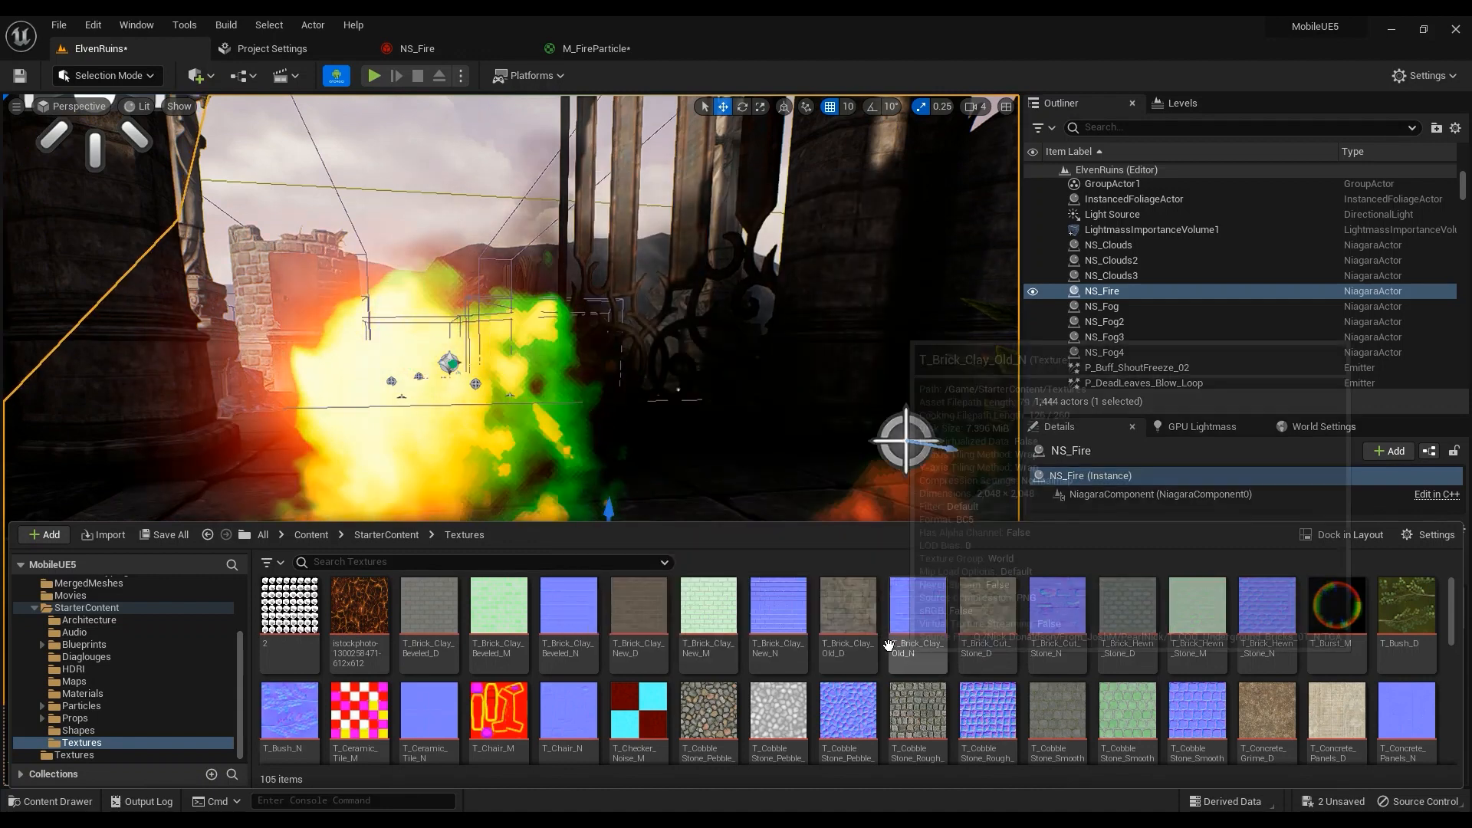
pyautogui.click(430, 49)
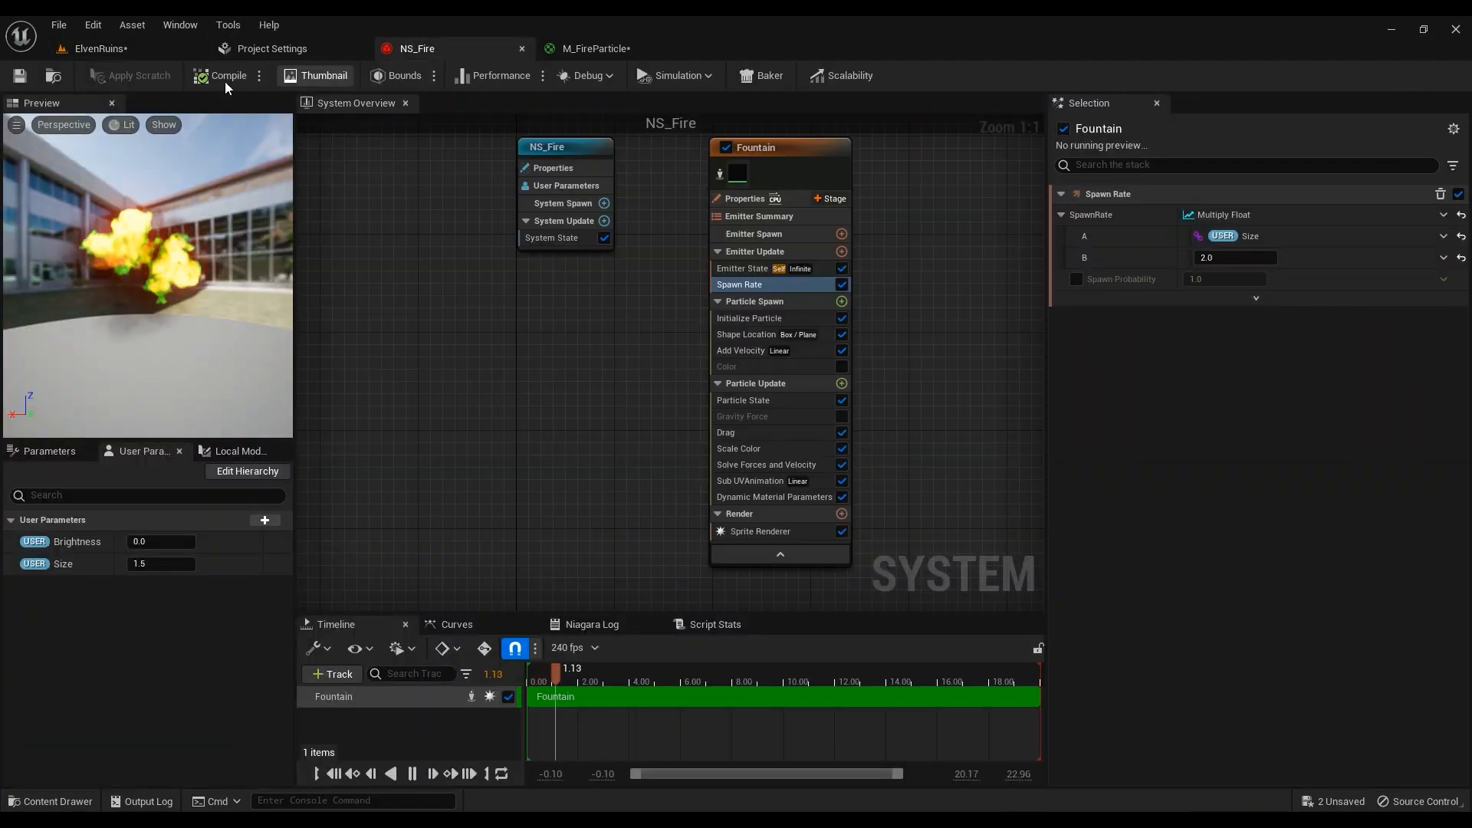
# Close the Content Drawer and open the Fountain emitter's Properties
pyautogui.click(53, 75)
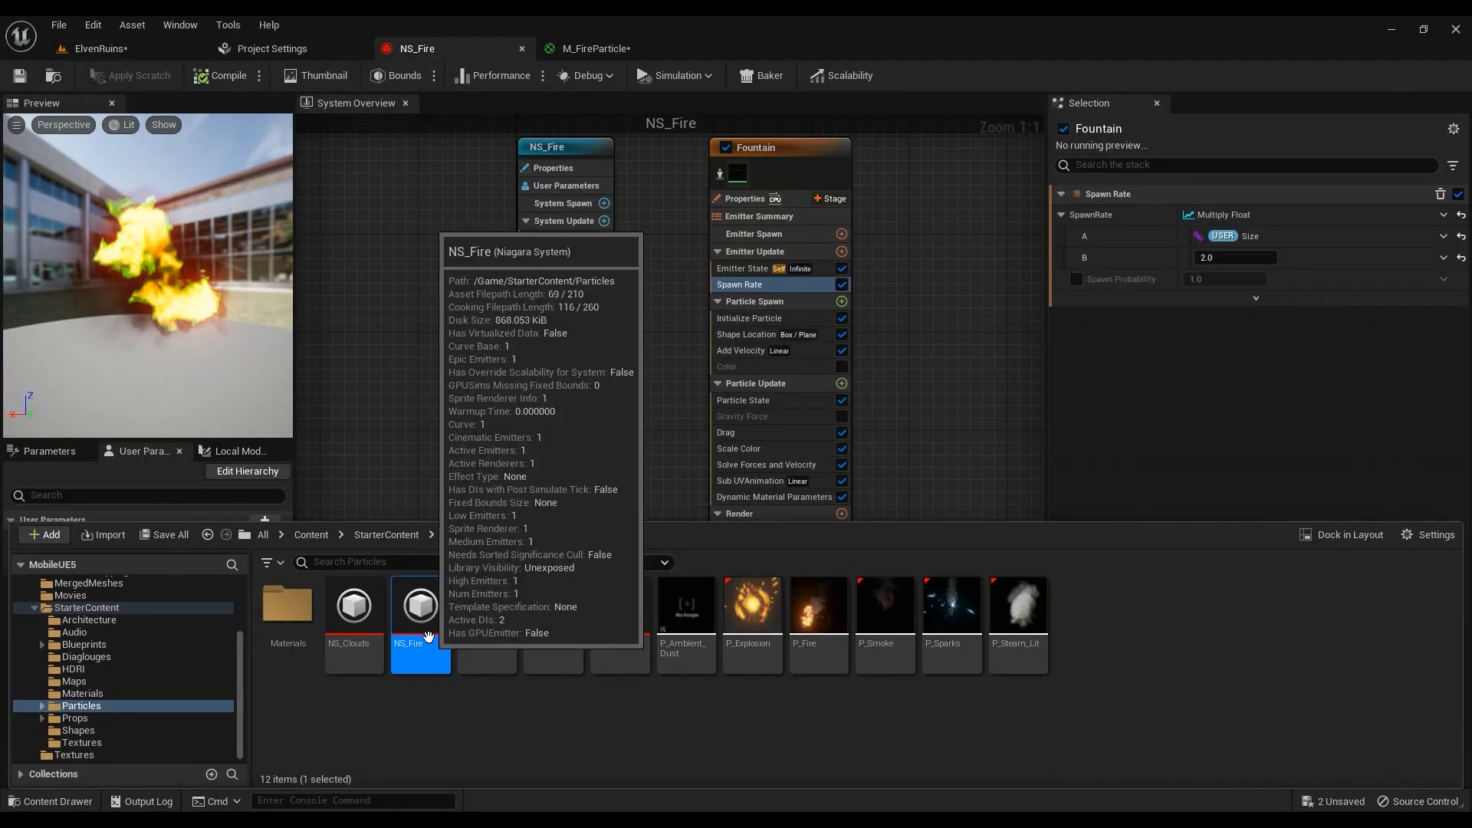
pyautogui.click(549, 257)
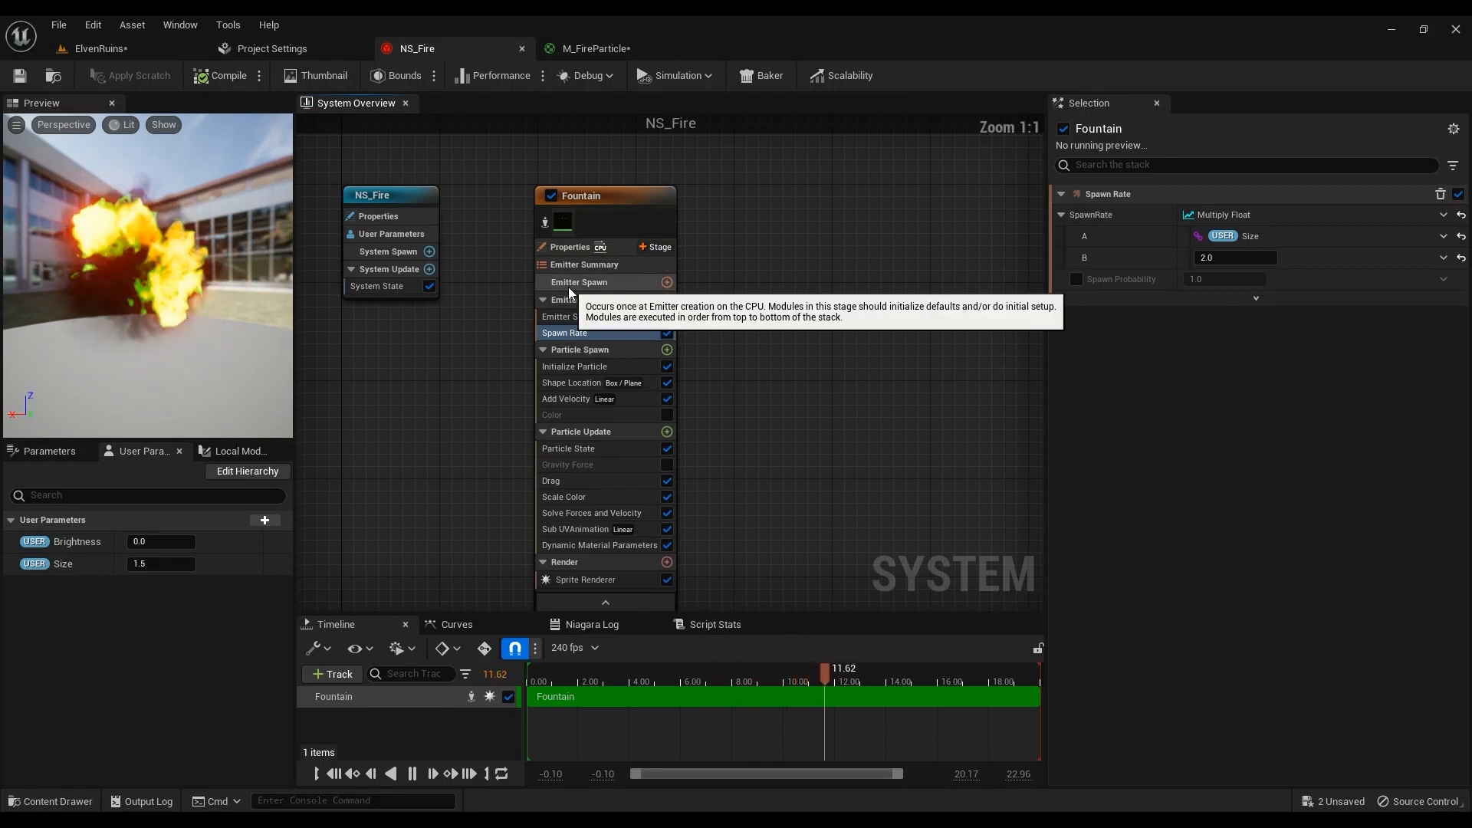
pyautogui.moveTo(717, 268); pyautogui.dragTo(855, 290, button='right')
pyautogui.click(698, 273)
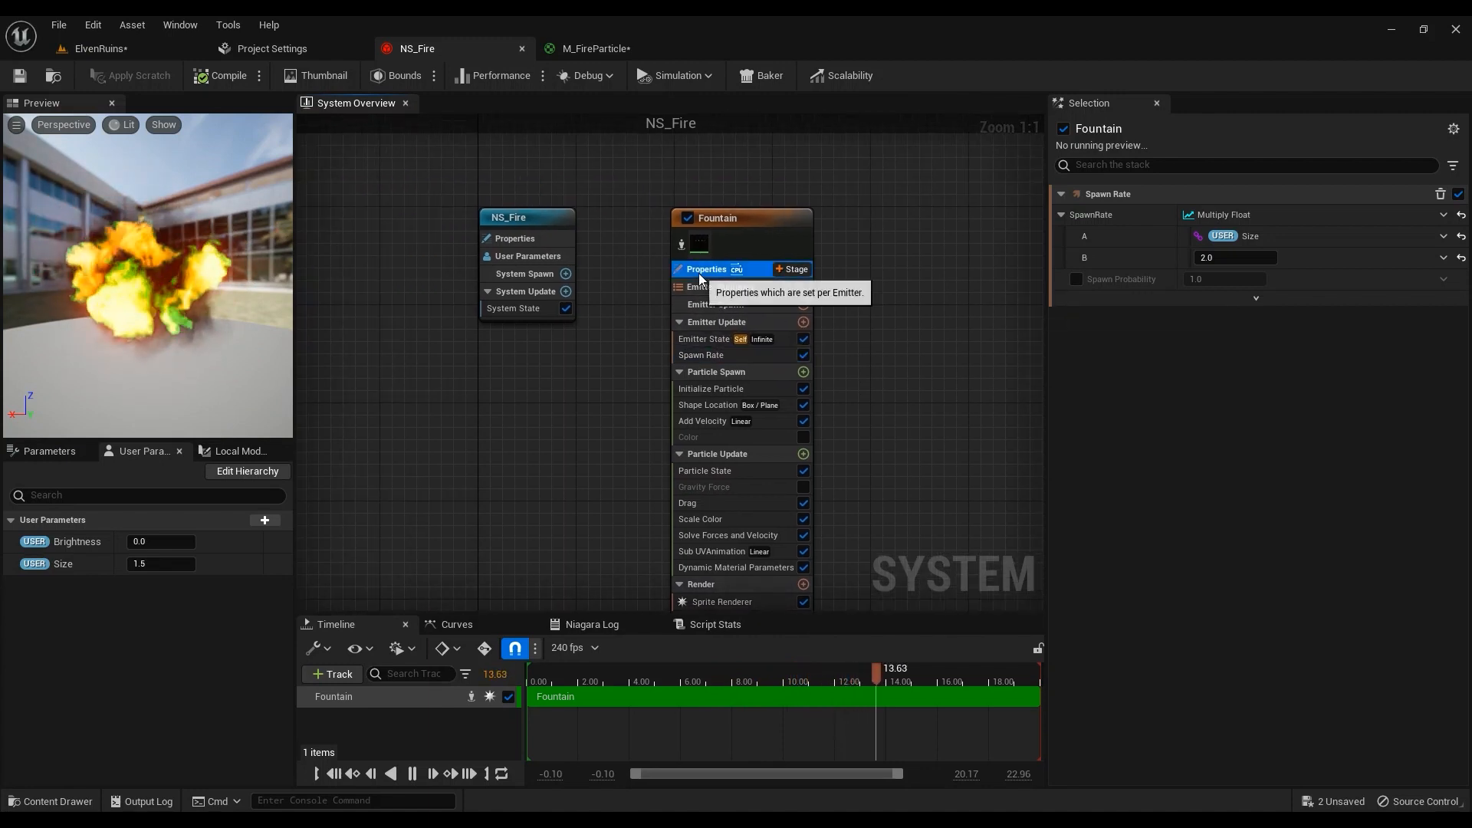
pyautogui.moveTo(969, 339); pyautogui.dragTo(885, 279, button='right')
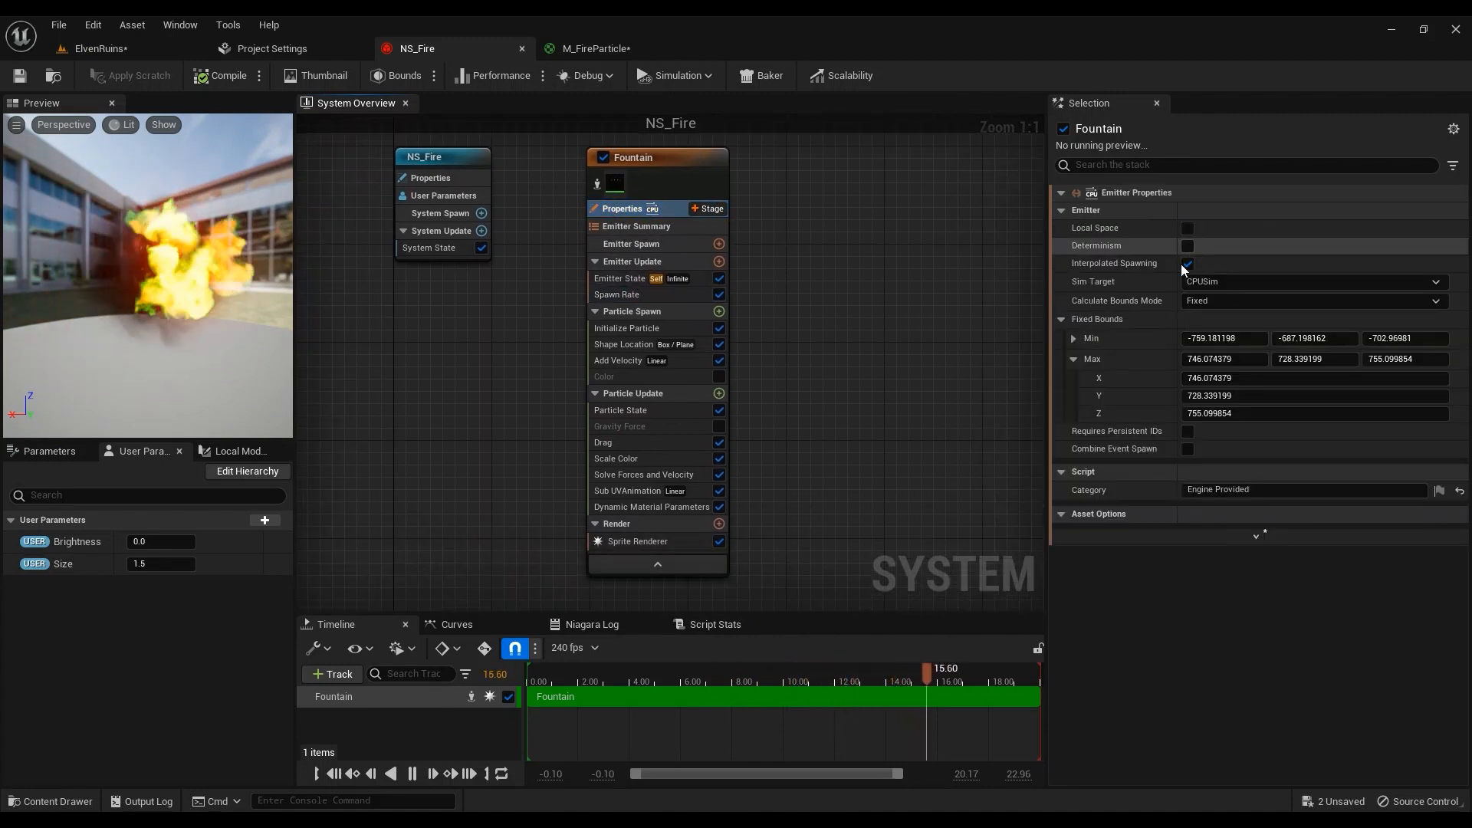
# Keep bounds mode Fixed, show the bounds box, and fit fixed bounds to the particles
pyautogui.click(1224, 301)
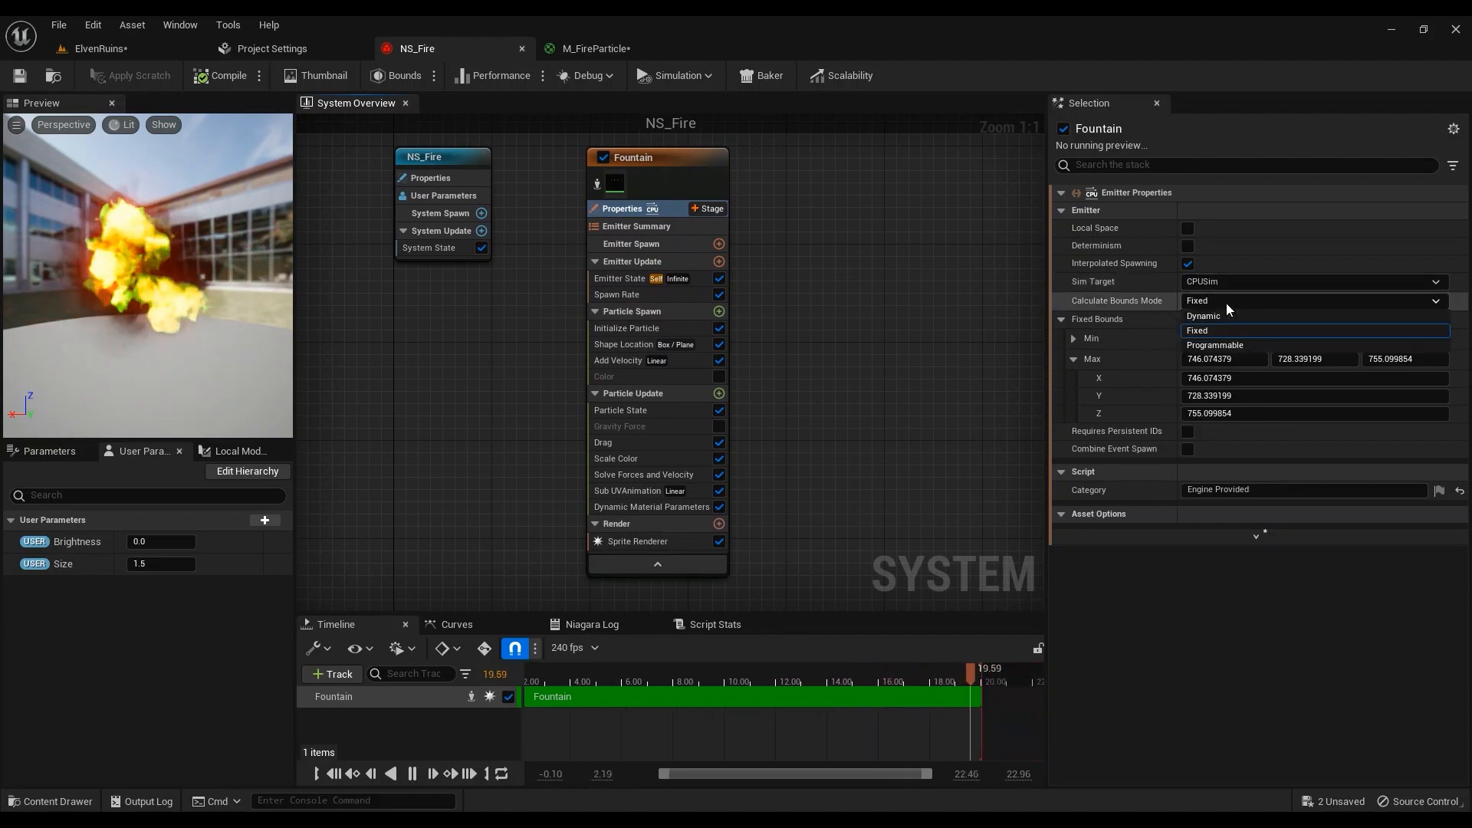
pyautogui.click(1237, 301)
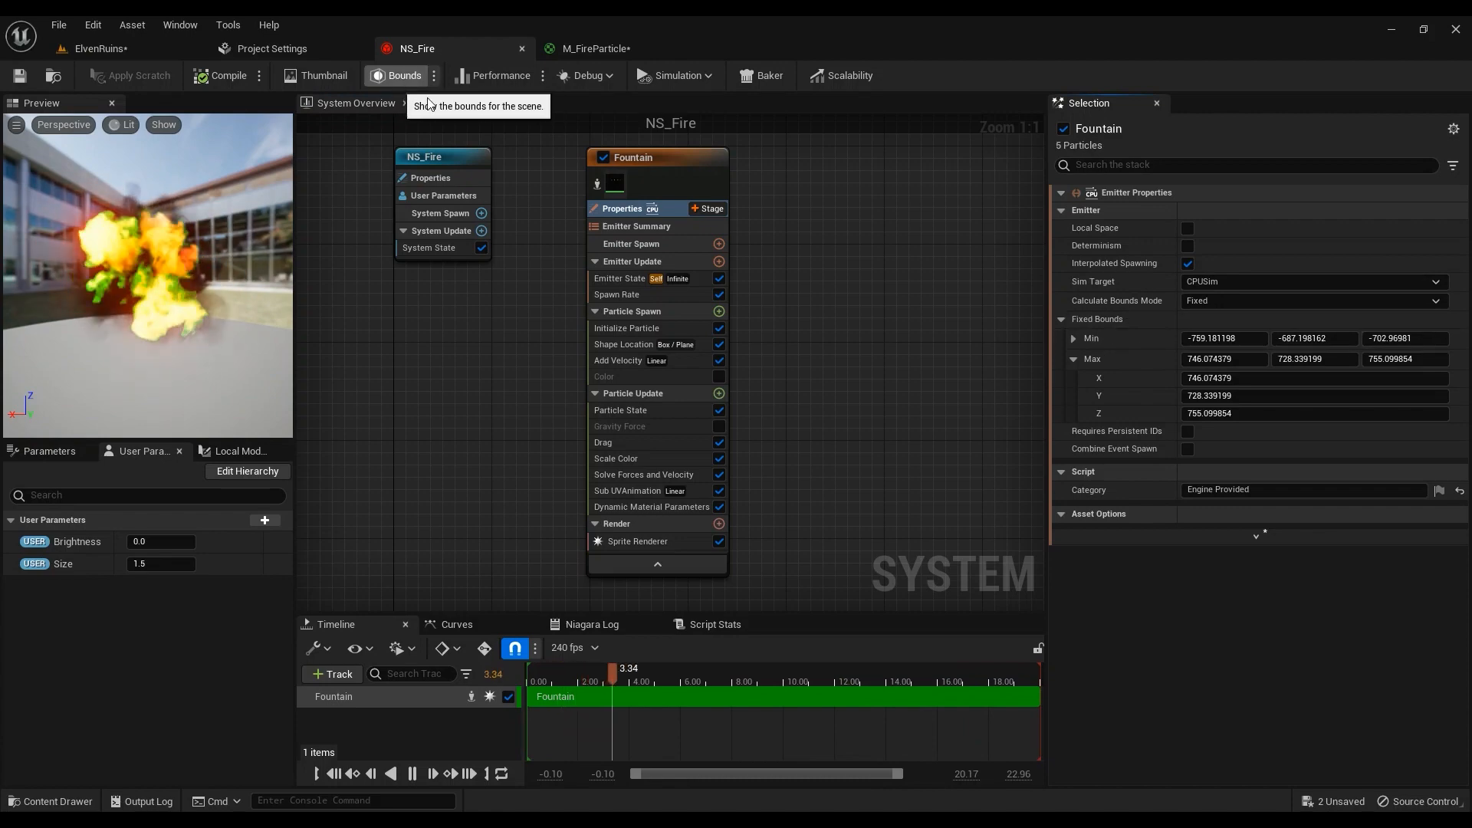
pyautogui.click(408, 82)
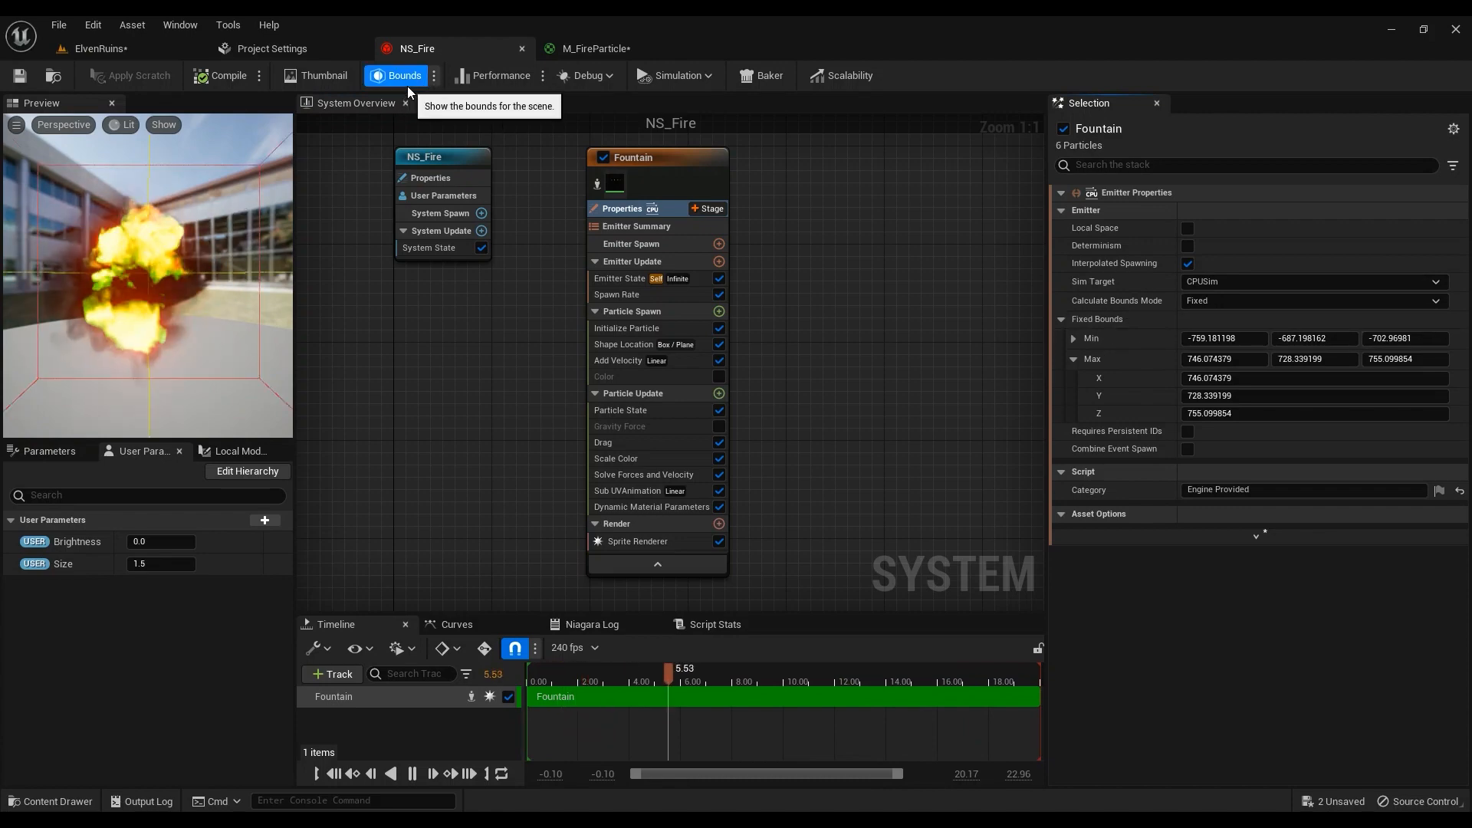
pyautogui.click(434, 75)
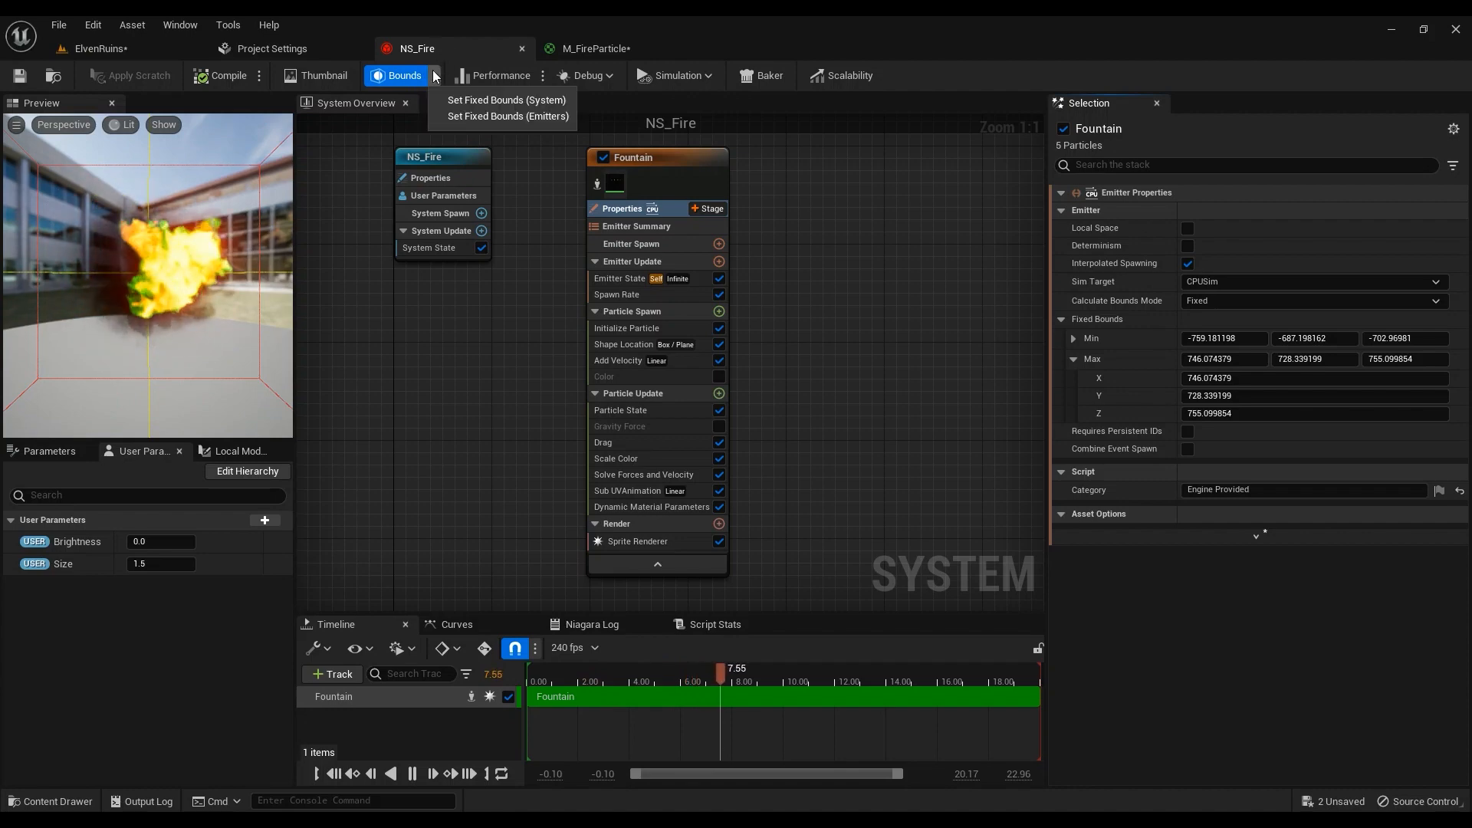
pyautogui.click(544, 117)
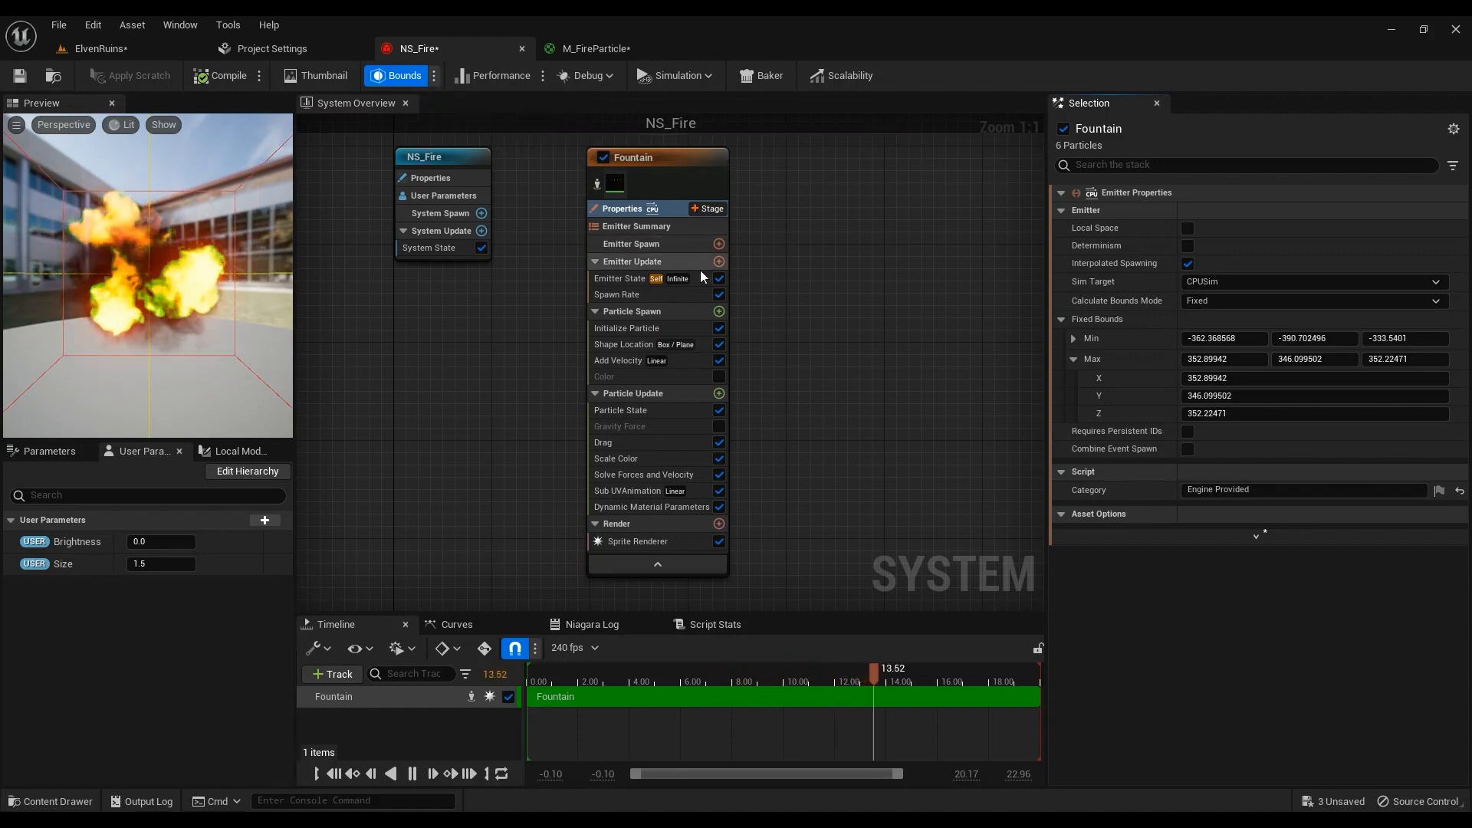
# In Emitter State keep Life Cycle Self and Loop Infinite, and set Scalability Mode to Self
pyautogui.click(649, 227)
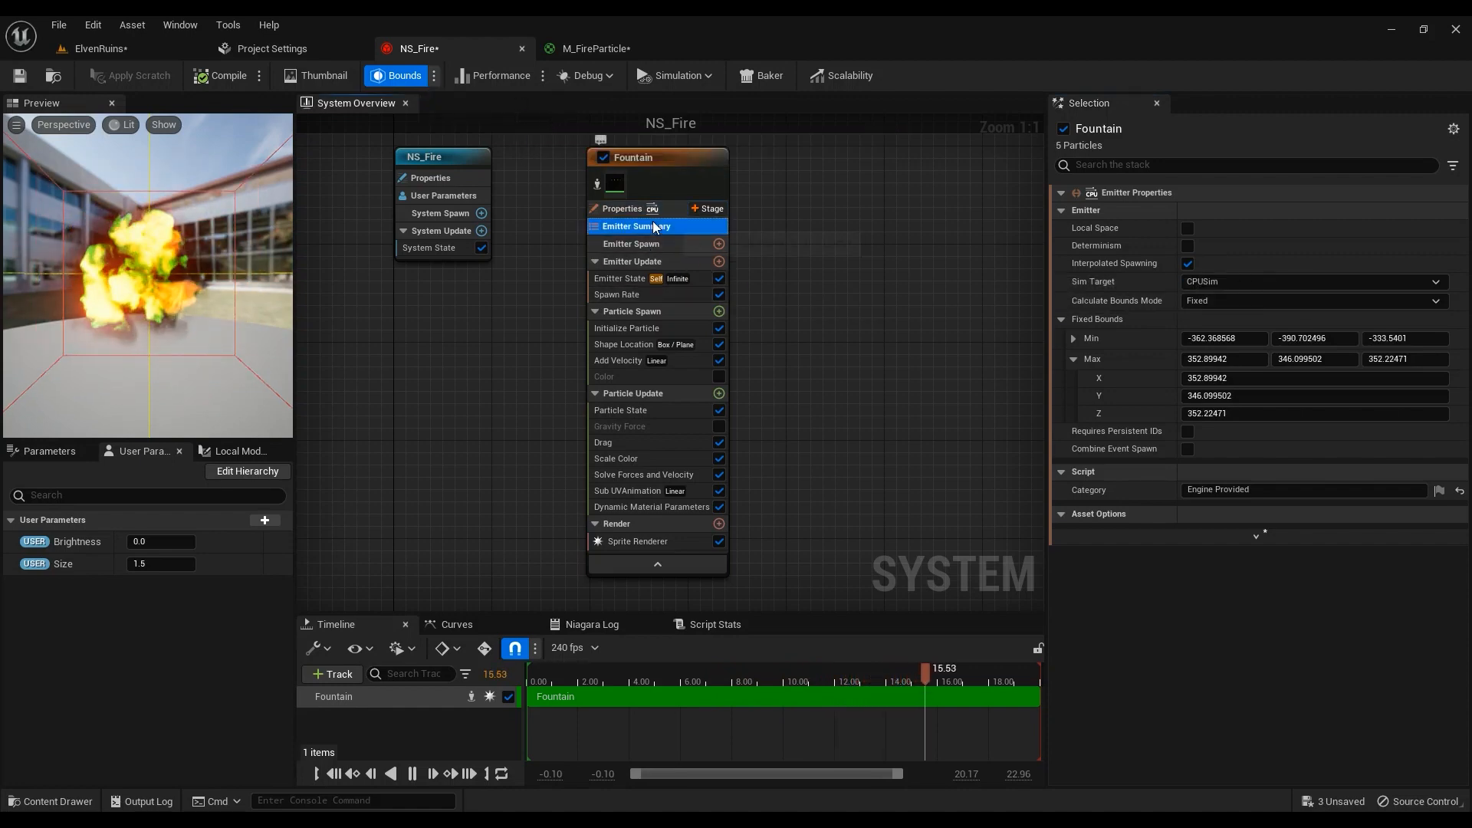
pyautogui.click(627, 281)
pyautogui.click(1239, 254)
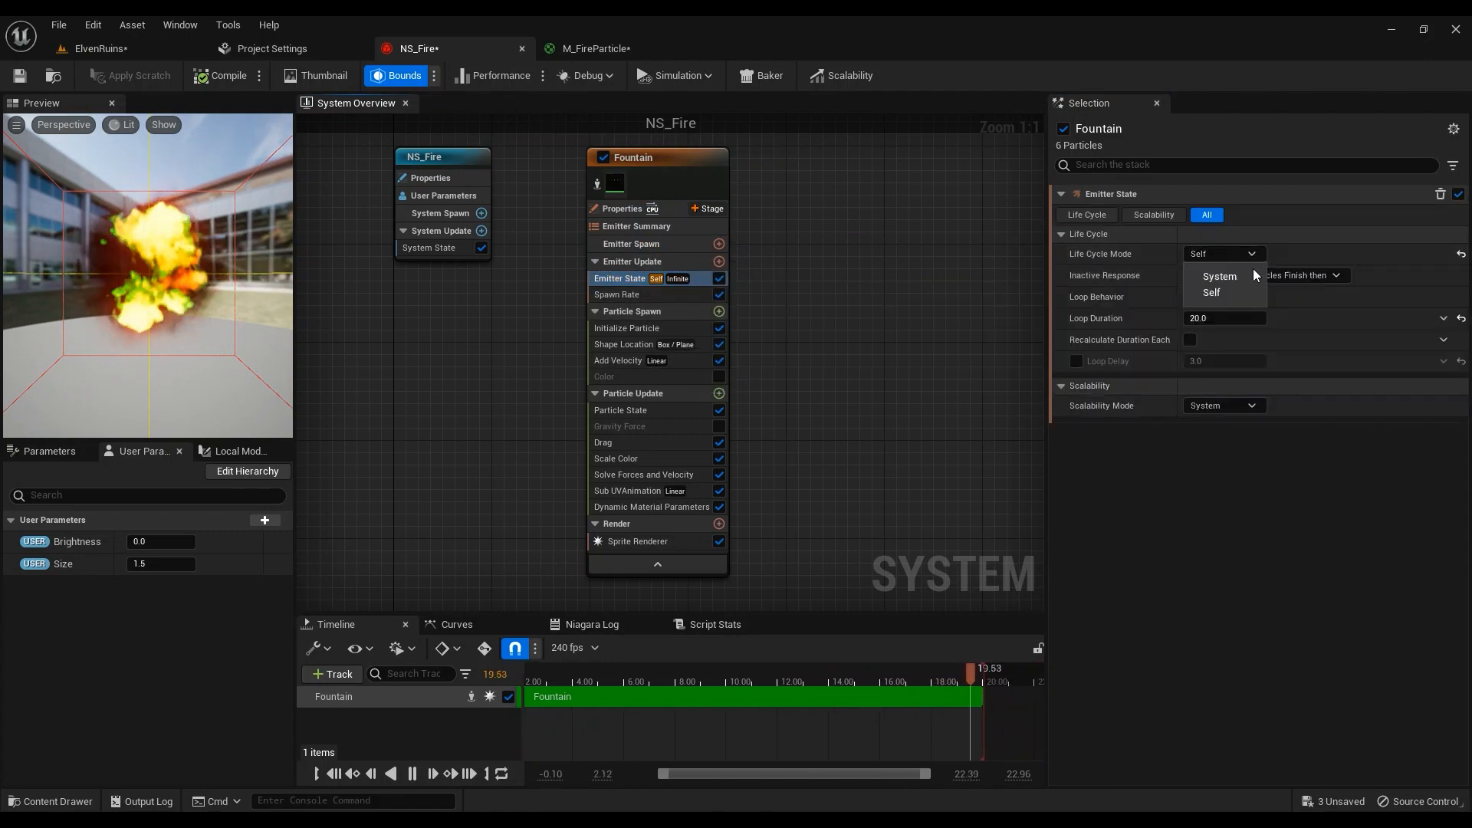
pyautogui.click(1212, 296)
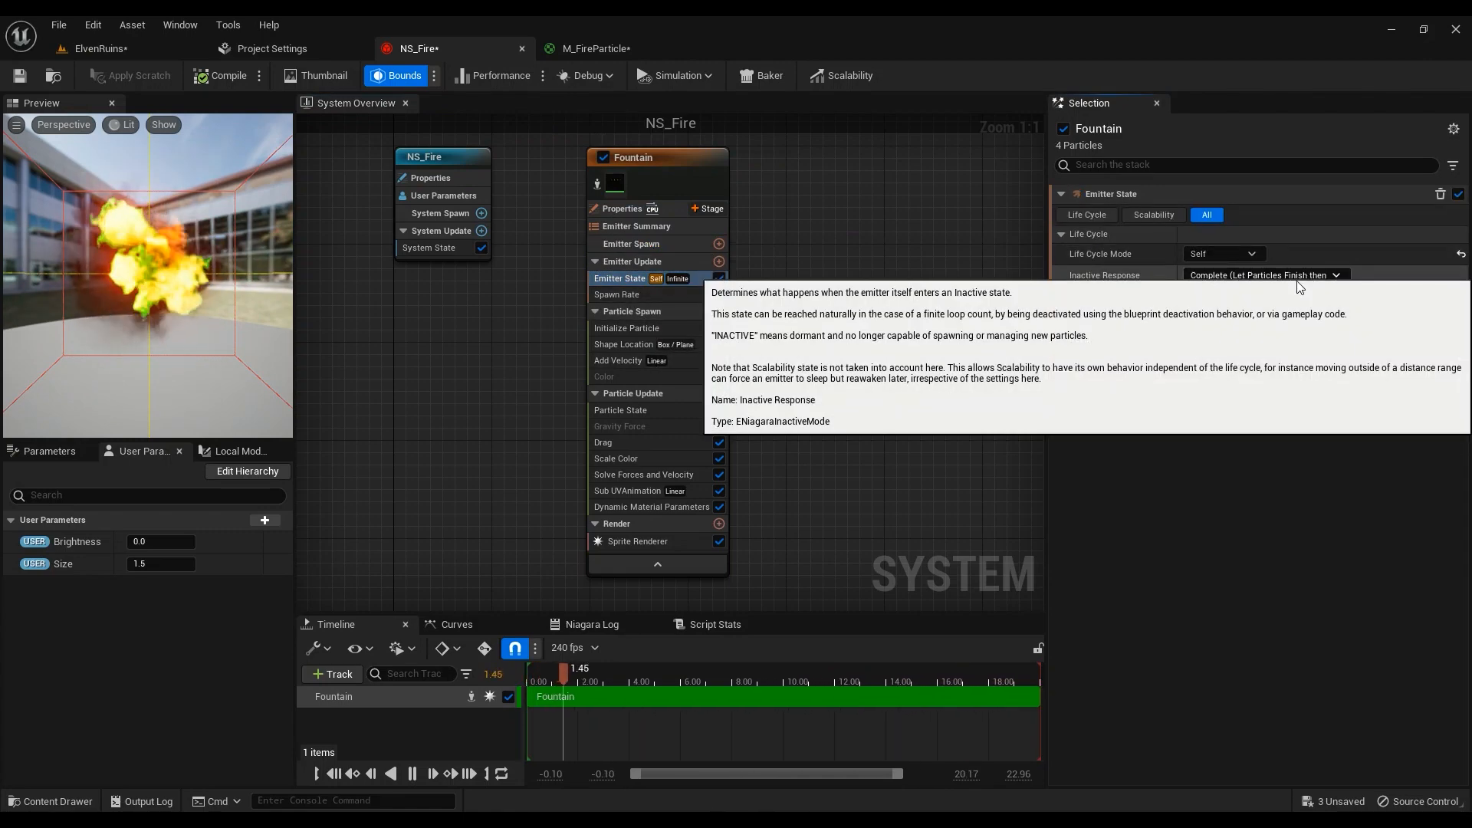
pyautogui.click(1237, 301)
pyautogui.click(1237, 303)
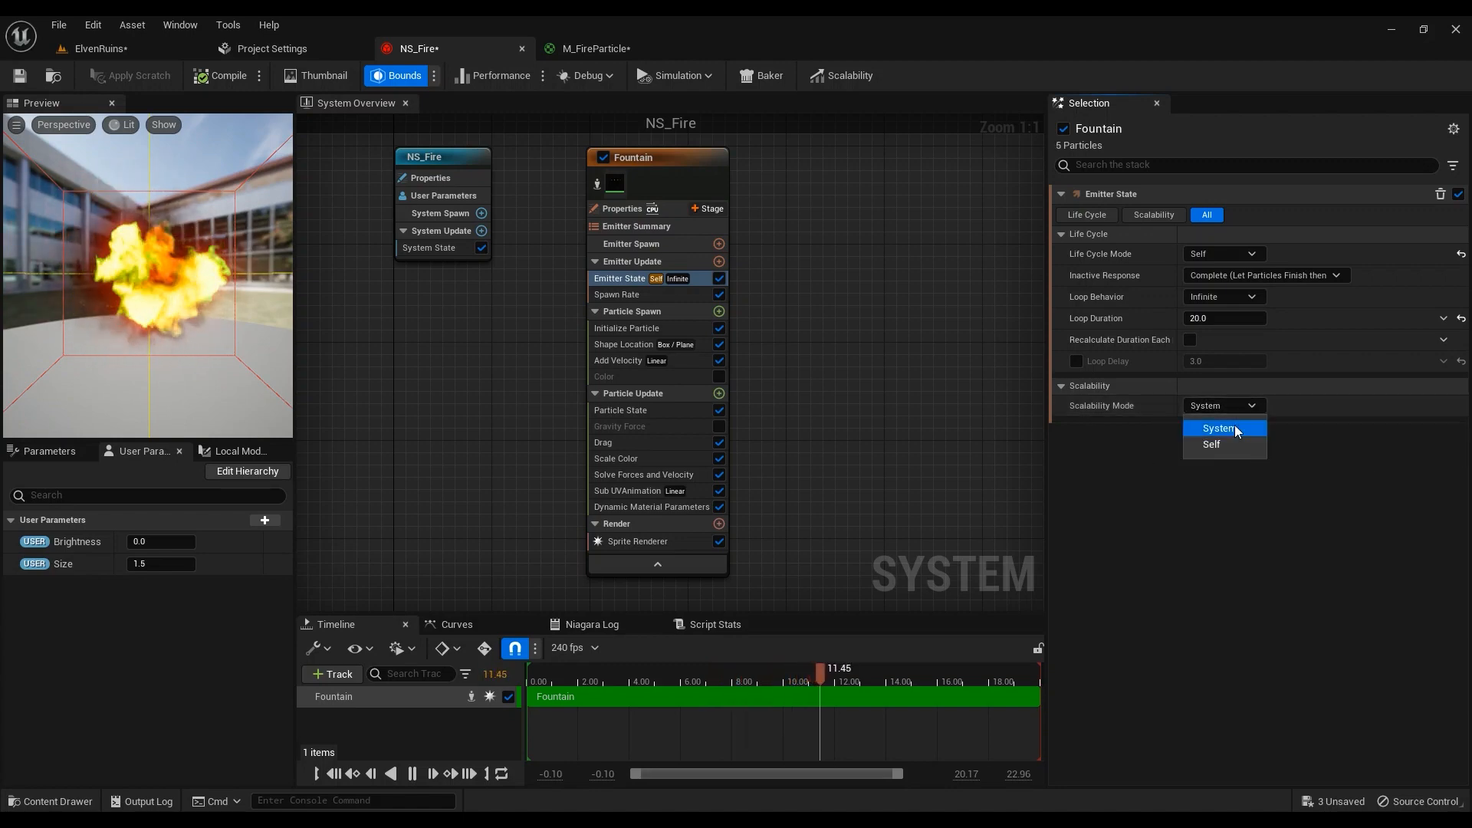
pyautogui.click(1211, 444)
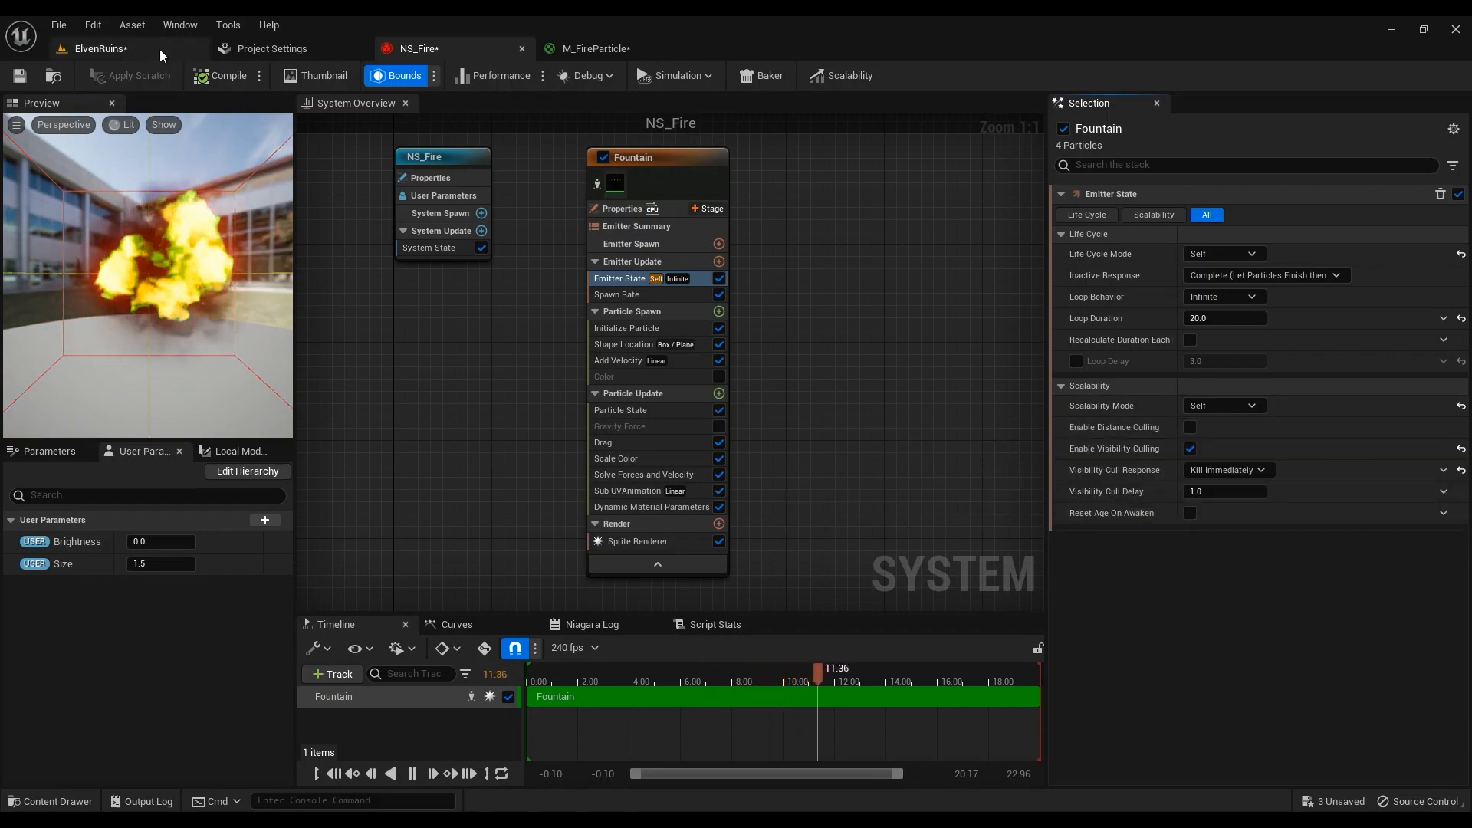
pyautogui.click(100, 49)
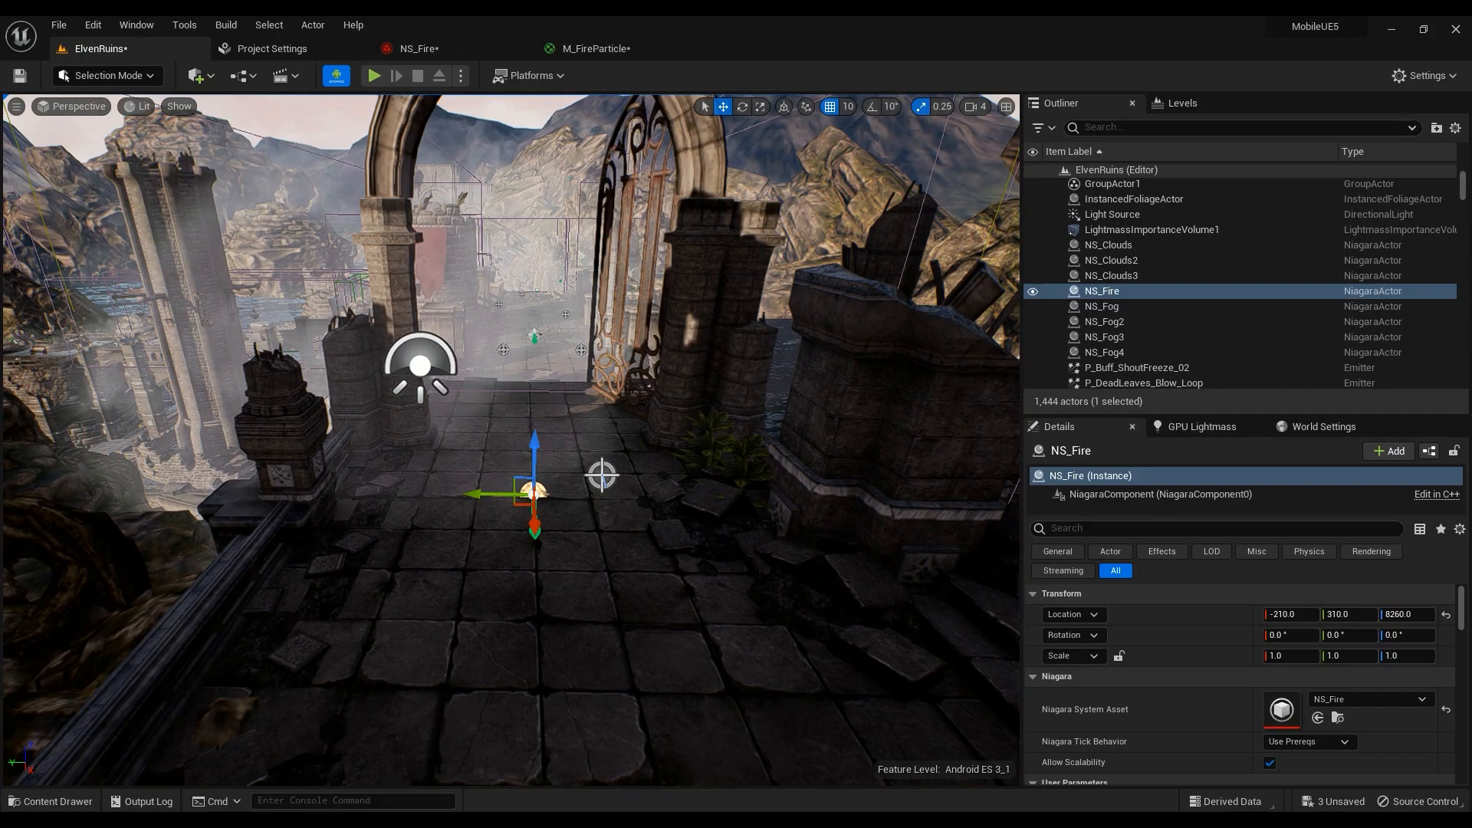
# Fly around the NS_Fire actor at -210, 310, 8260 to view it burning among the ruins
pyautogui.click(596, 49)
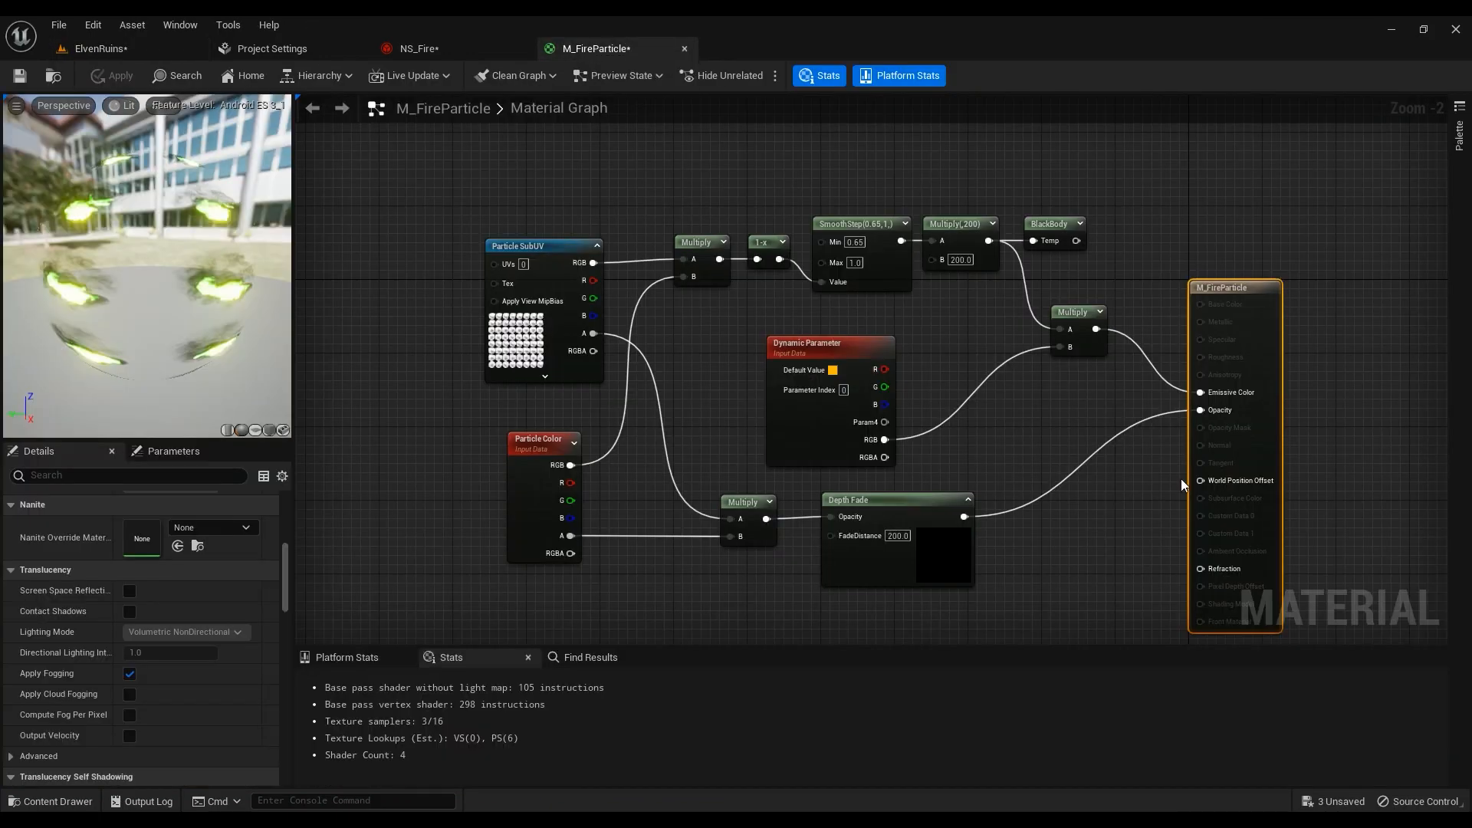
pyautogui.click(433, 48)
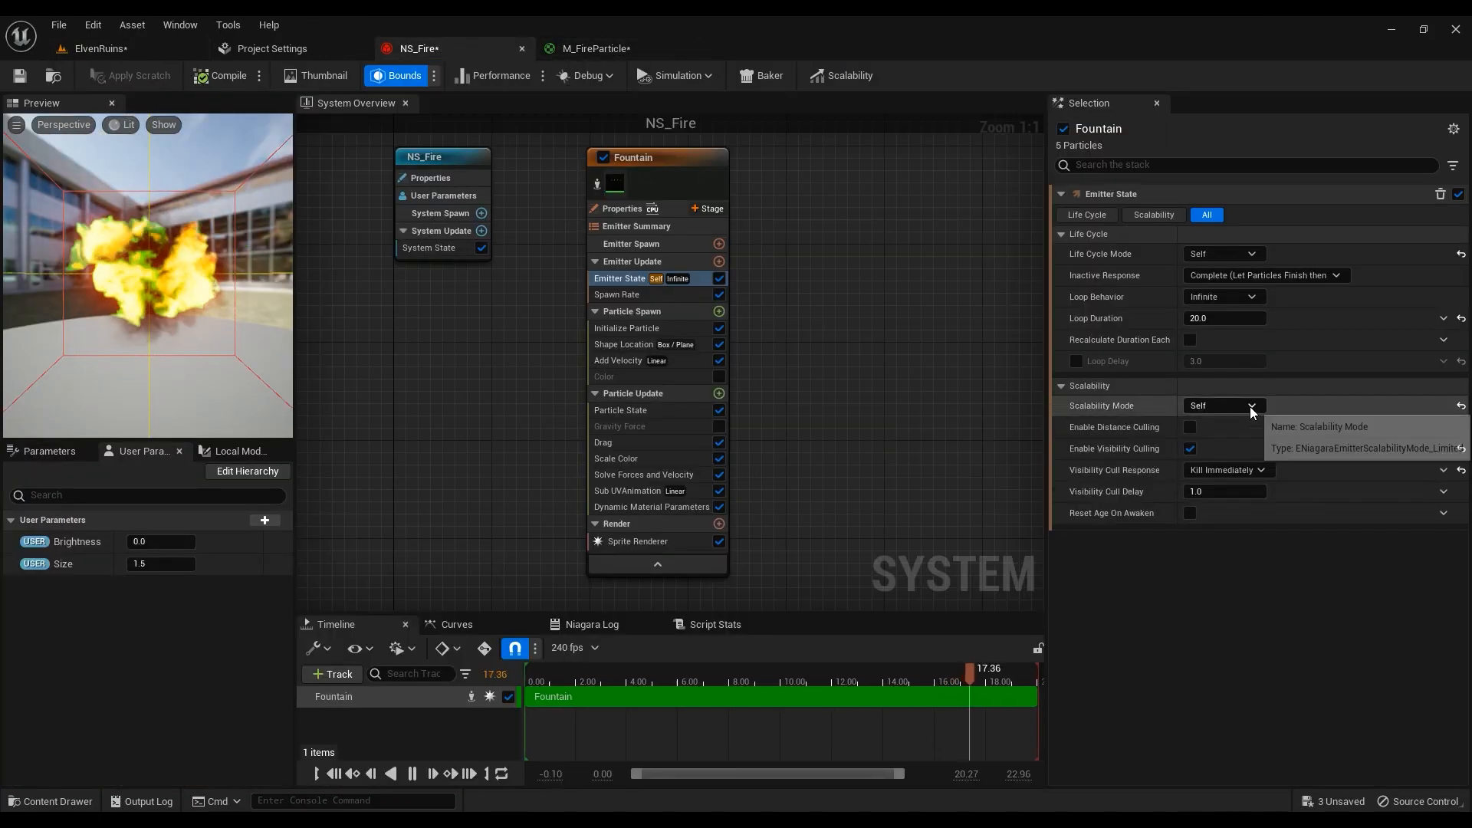
pyautogui.click(104, 49)
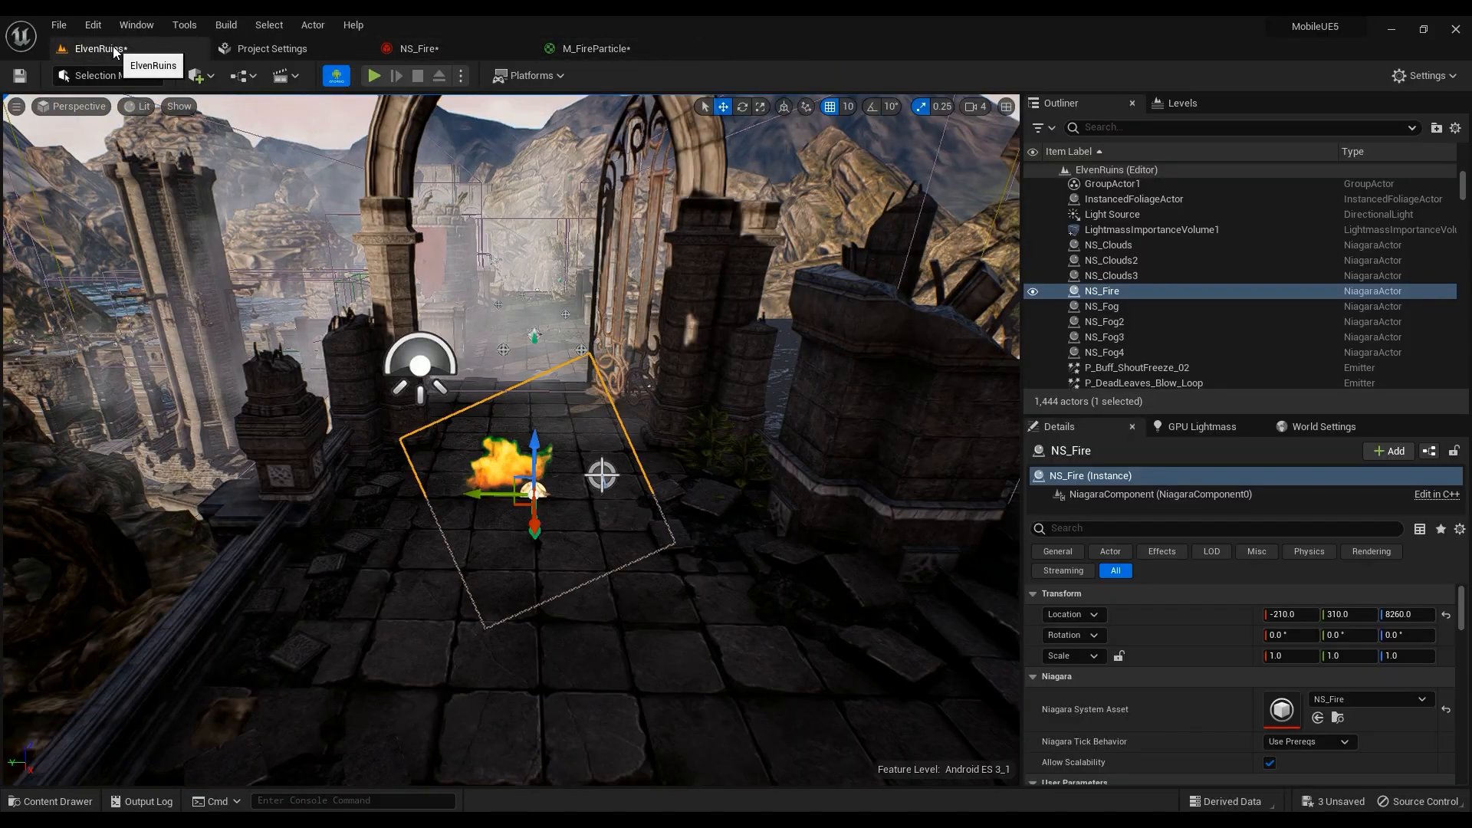
pyautogui.moveTo(511, 440); pyautogui.dragTo(619, 288, button='right')
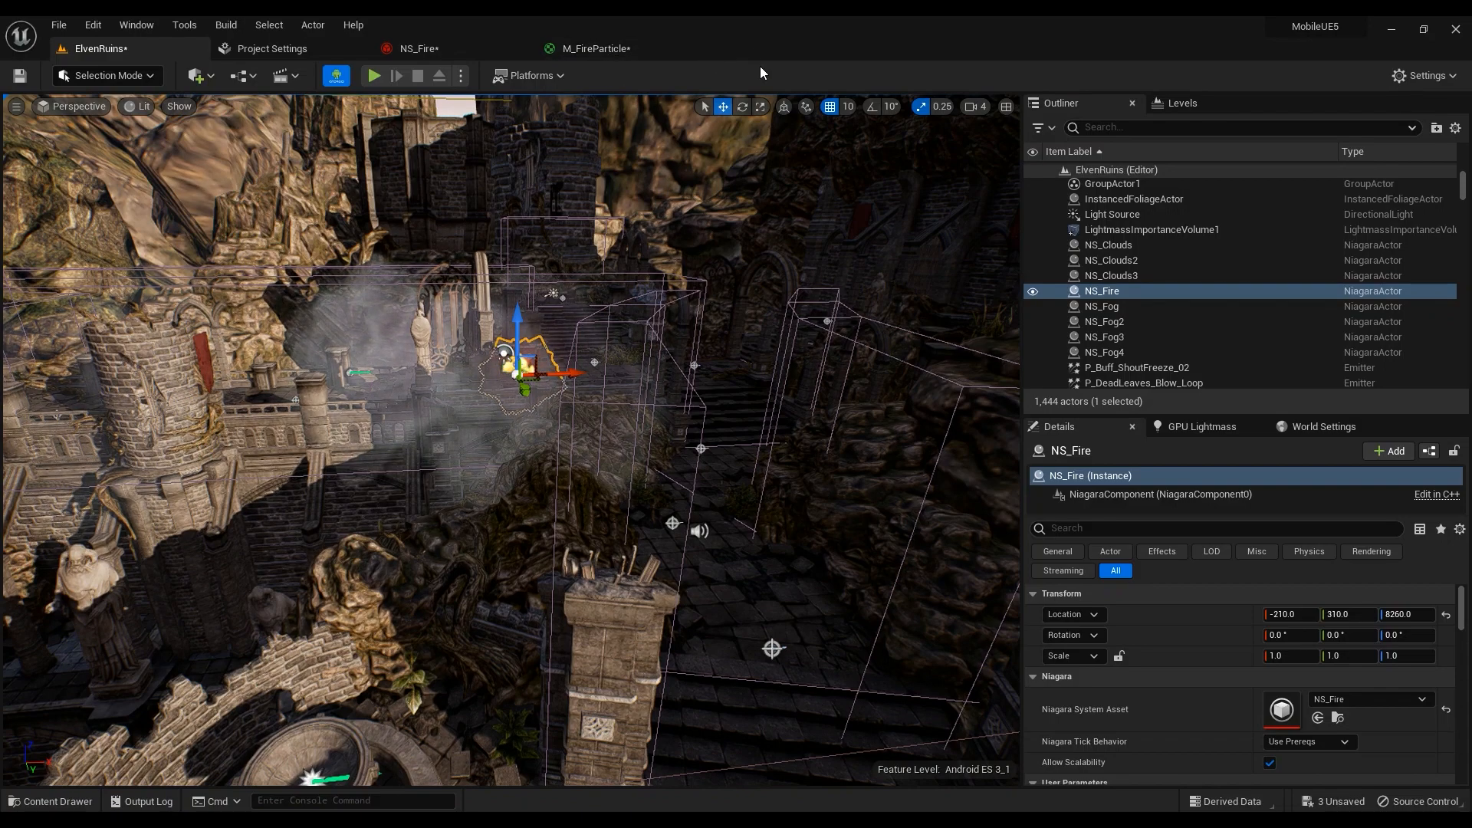
pyautogui.moveTo(608, 330); pyautogui.dragTo(627, 359, button='right')
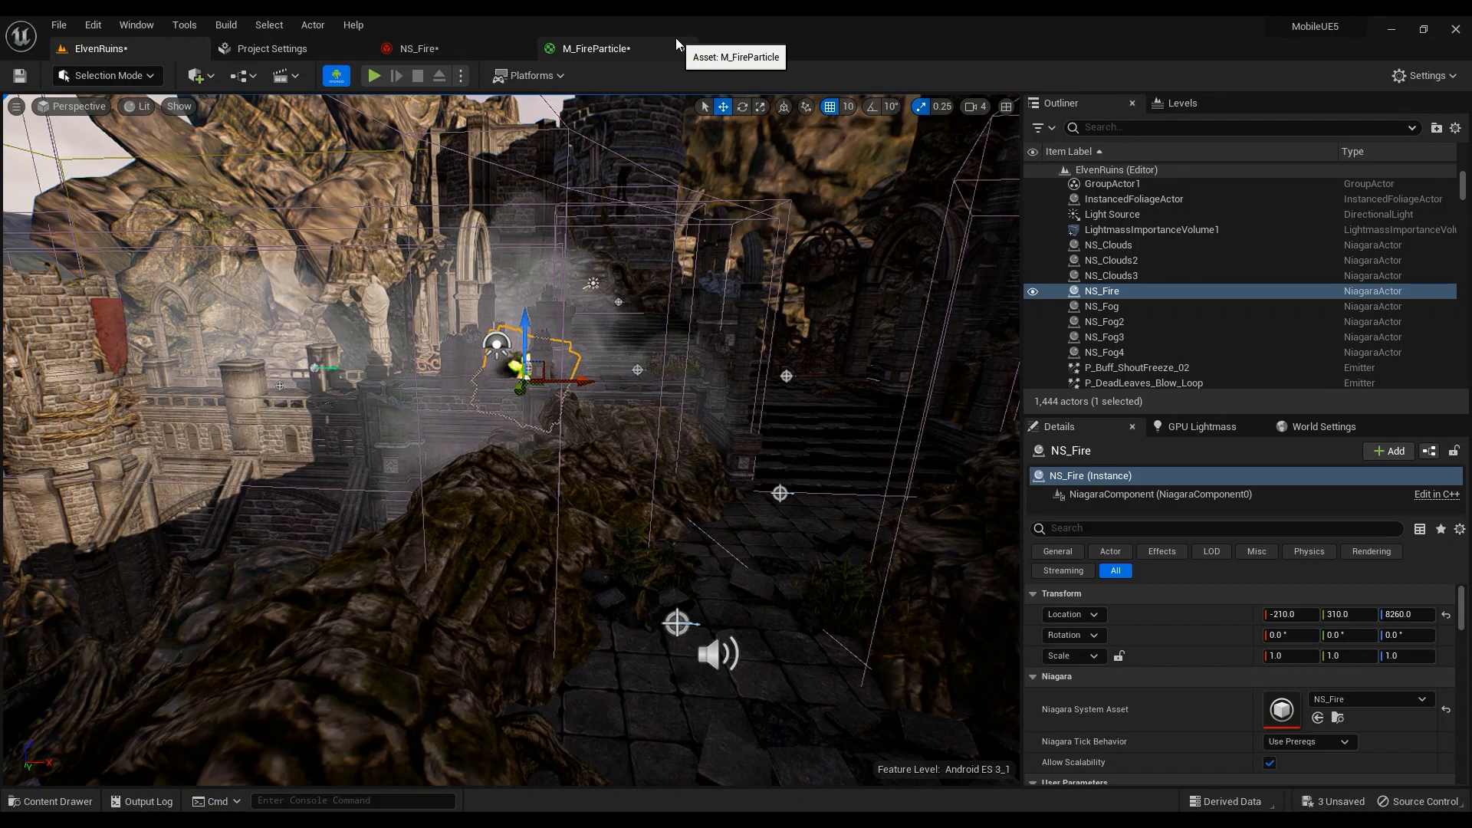
# In NS_Fire, try Fountain's Self scalability with distance culling, revert to System, then view Spawn Rate
pyautogui.click(438, 46)
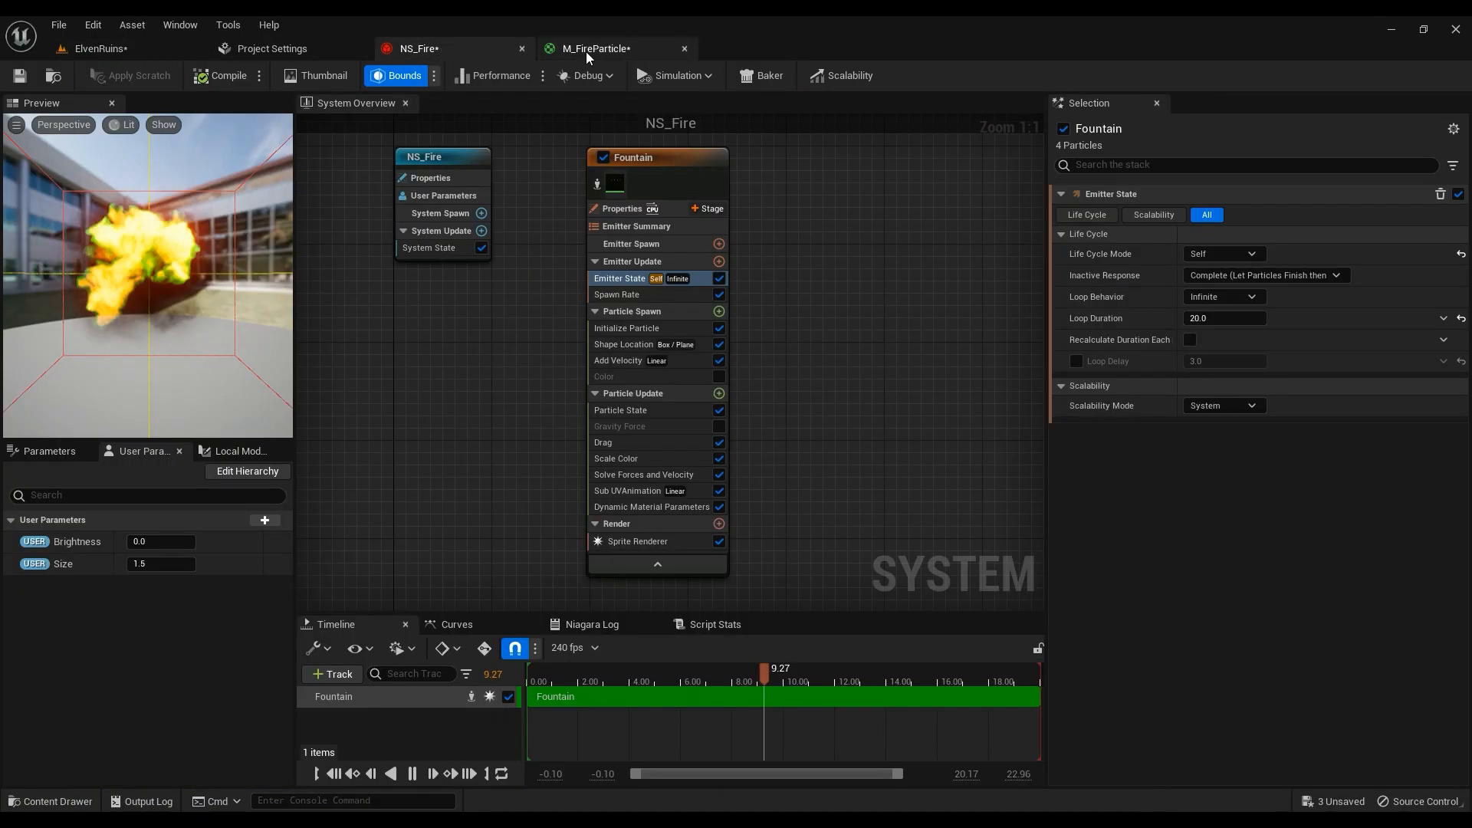
pyautogui.click(1224, 406)
pyautogui.click(1229, 446)
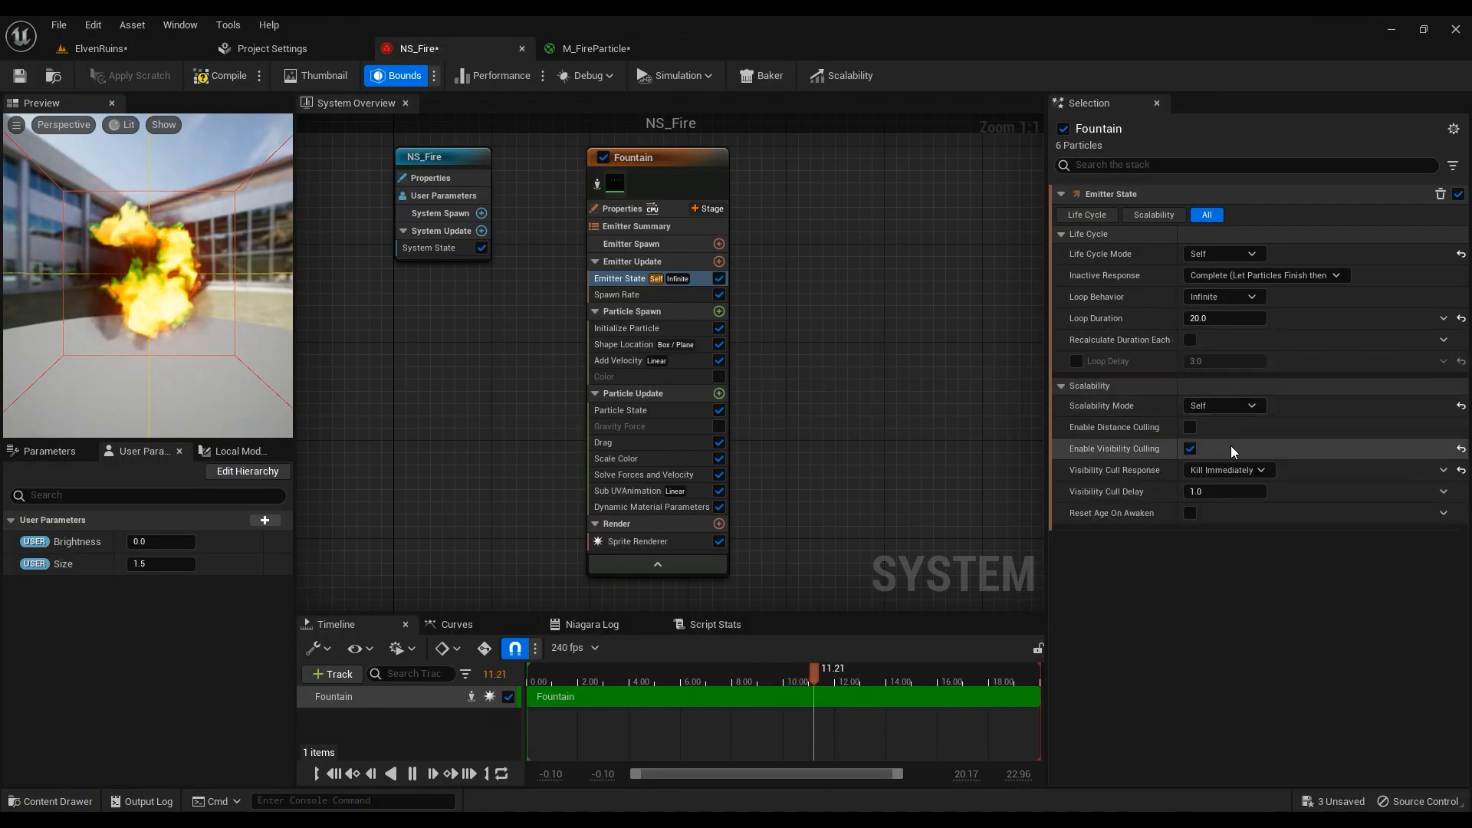
pyautogui.click(1190, 427)
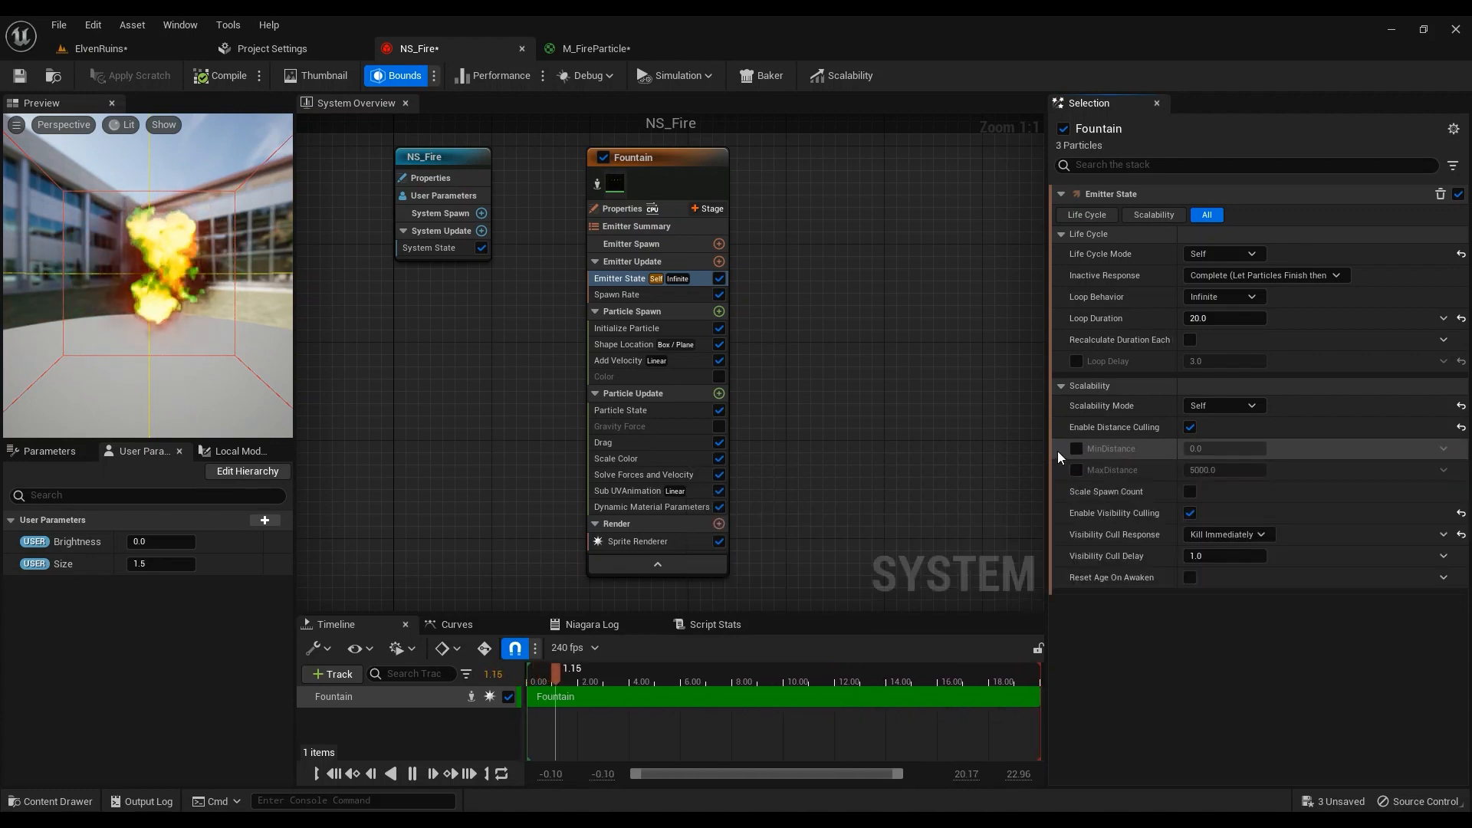
pyautogui.click(1190, 427)
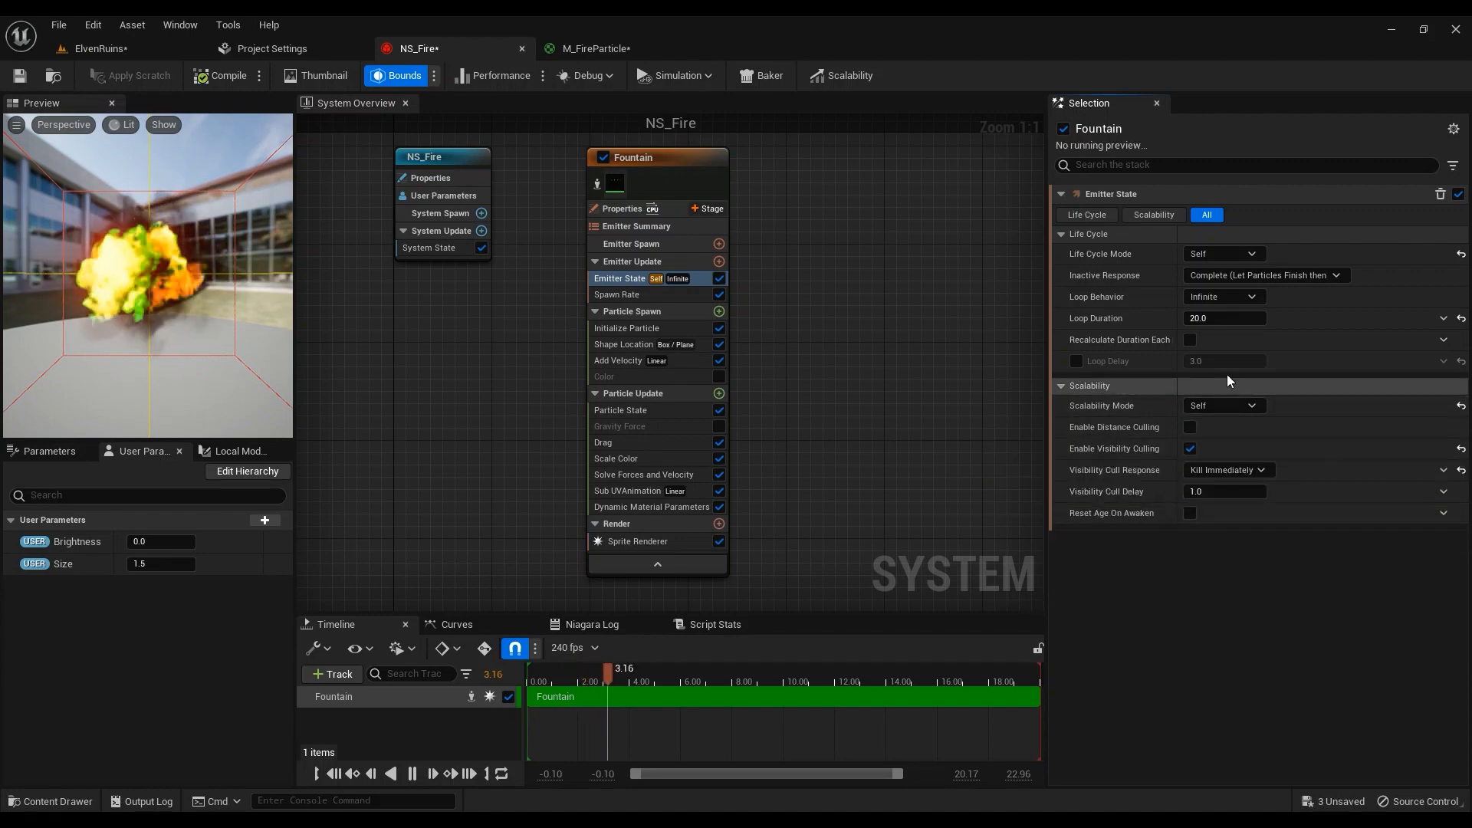
pyautogui.click(1241, 406)
pyautogui.click(1223, 443)
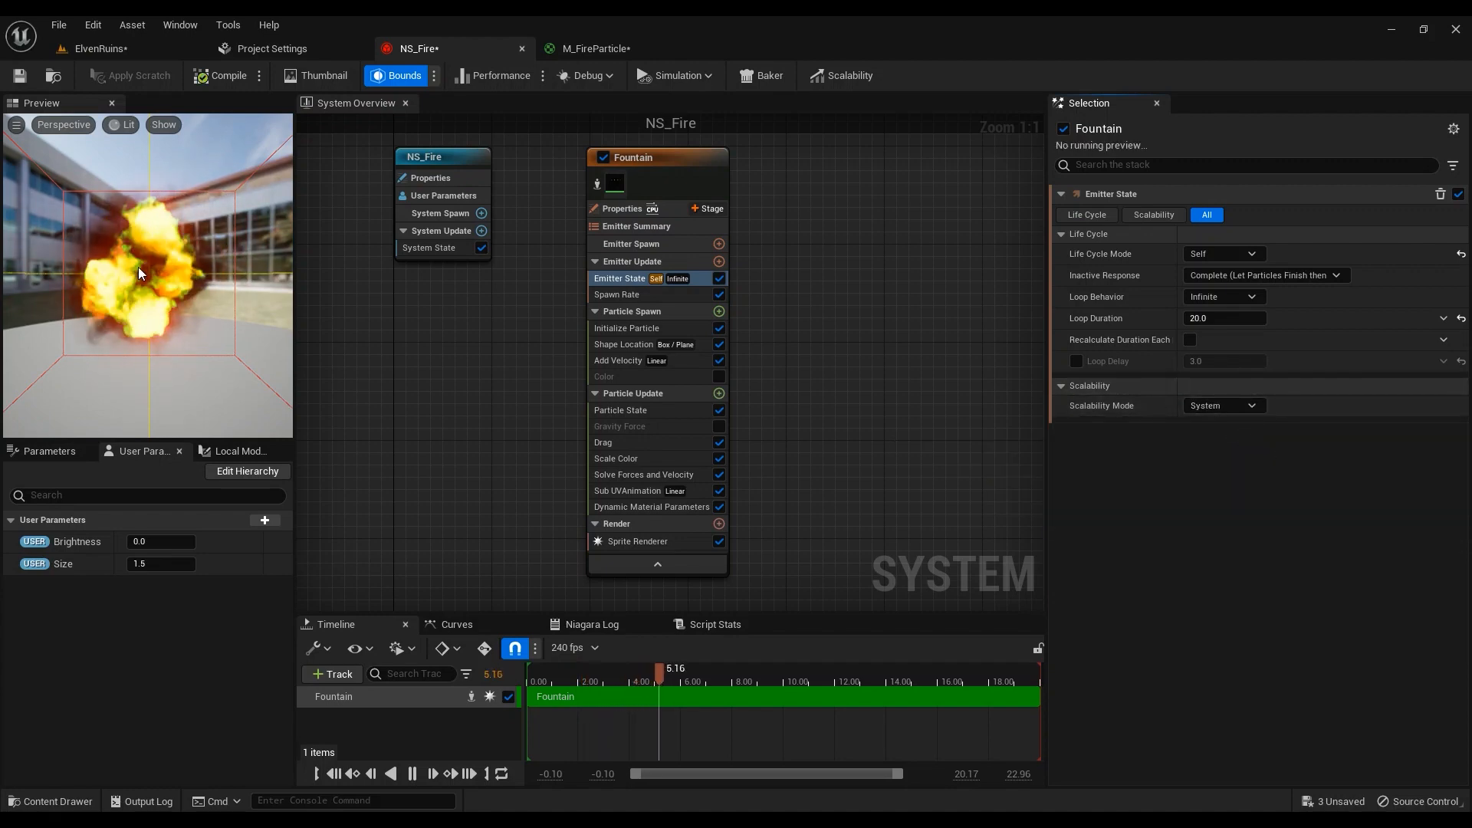
pyautogui.click(619, 294)
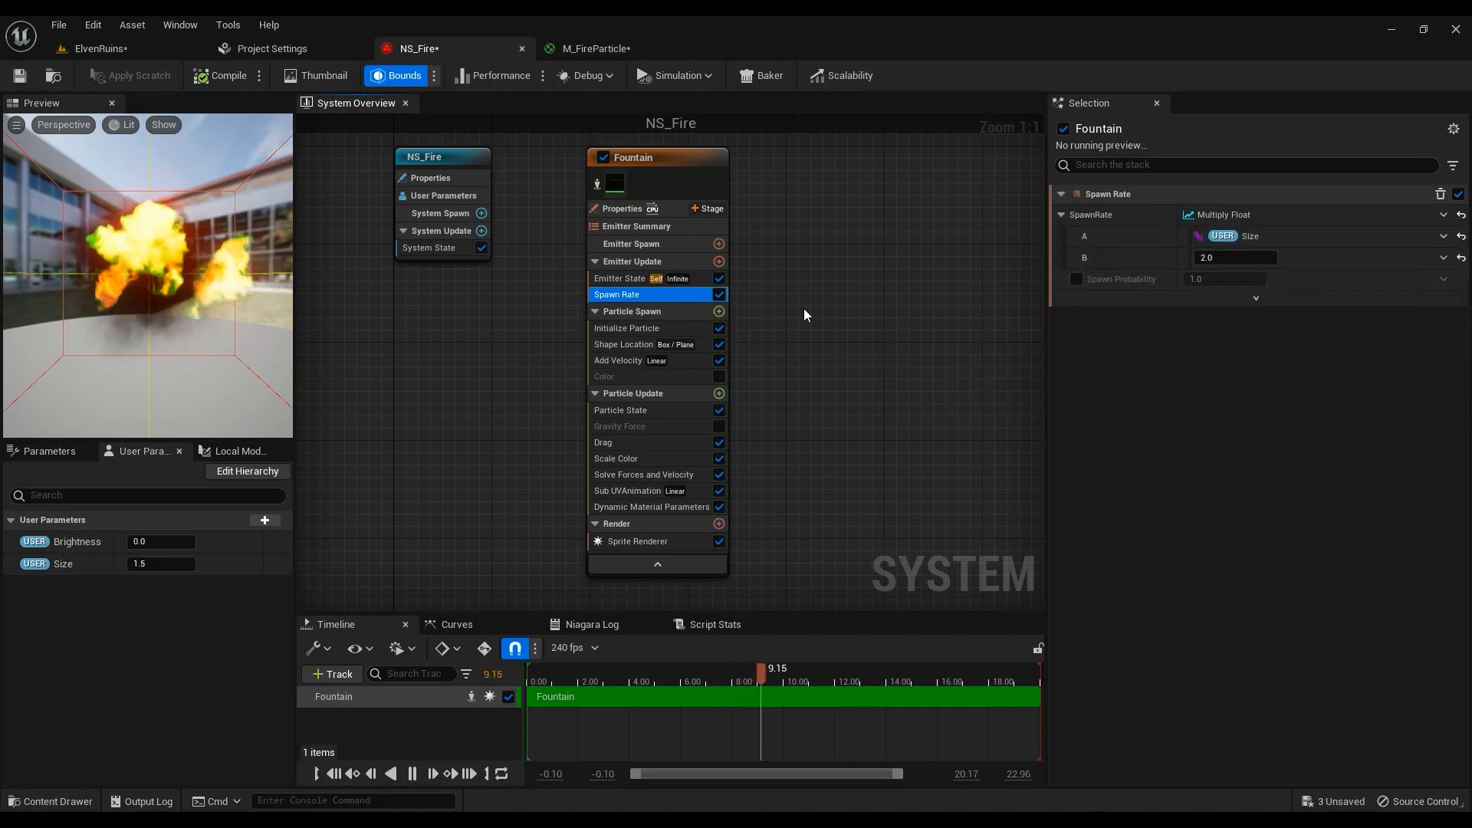
# Inspect Initialize Particle: lifetime 1.5–2.0, sprite size User Size × 200–250, alongside NS_Fire's user parameters
pyautogui.moveTo(803, 309); pyautogui.dragTo(788, 351, button='right')
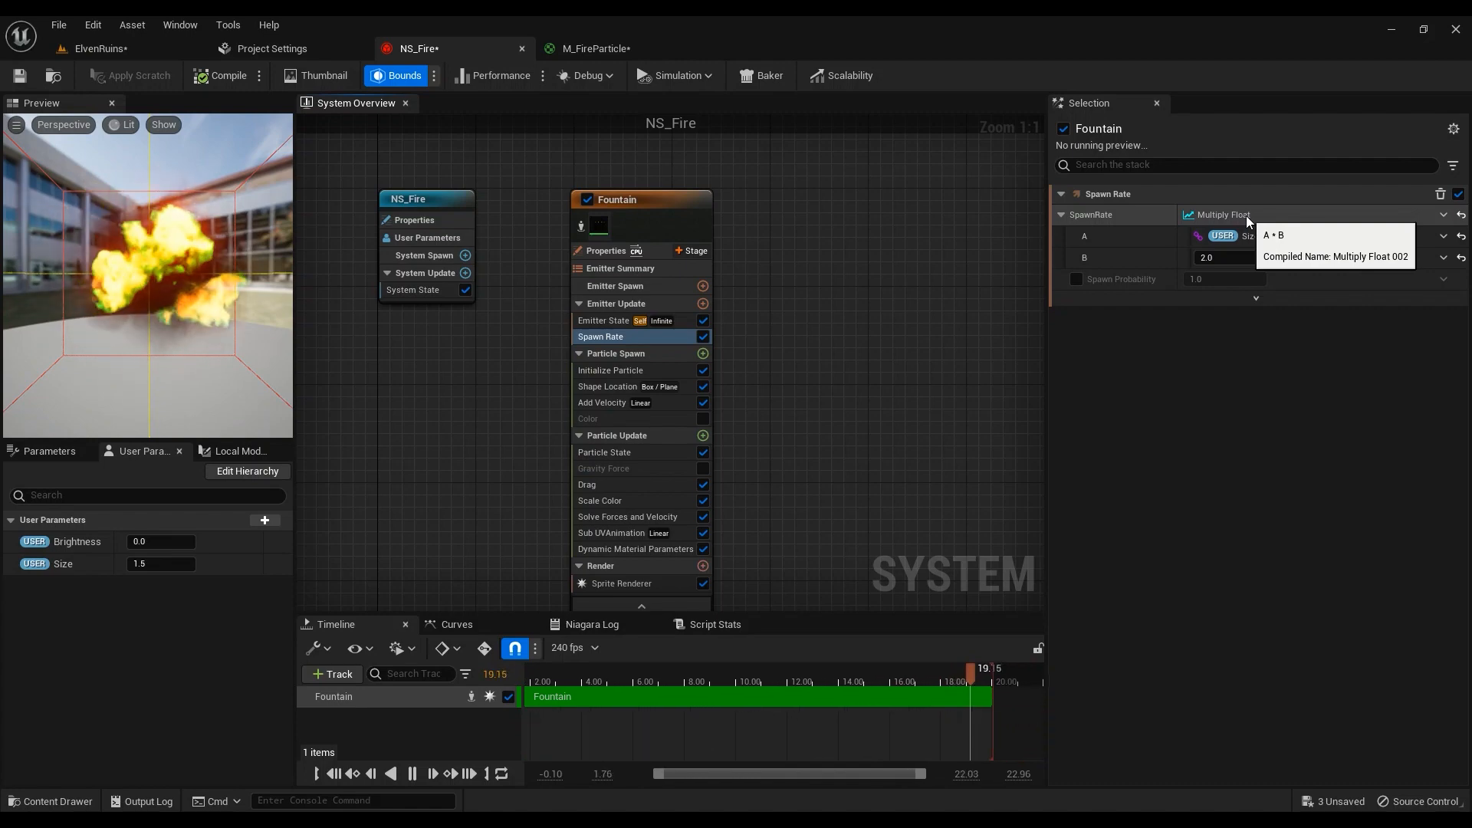
pyautogui.click(647, 371)
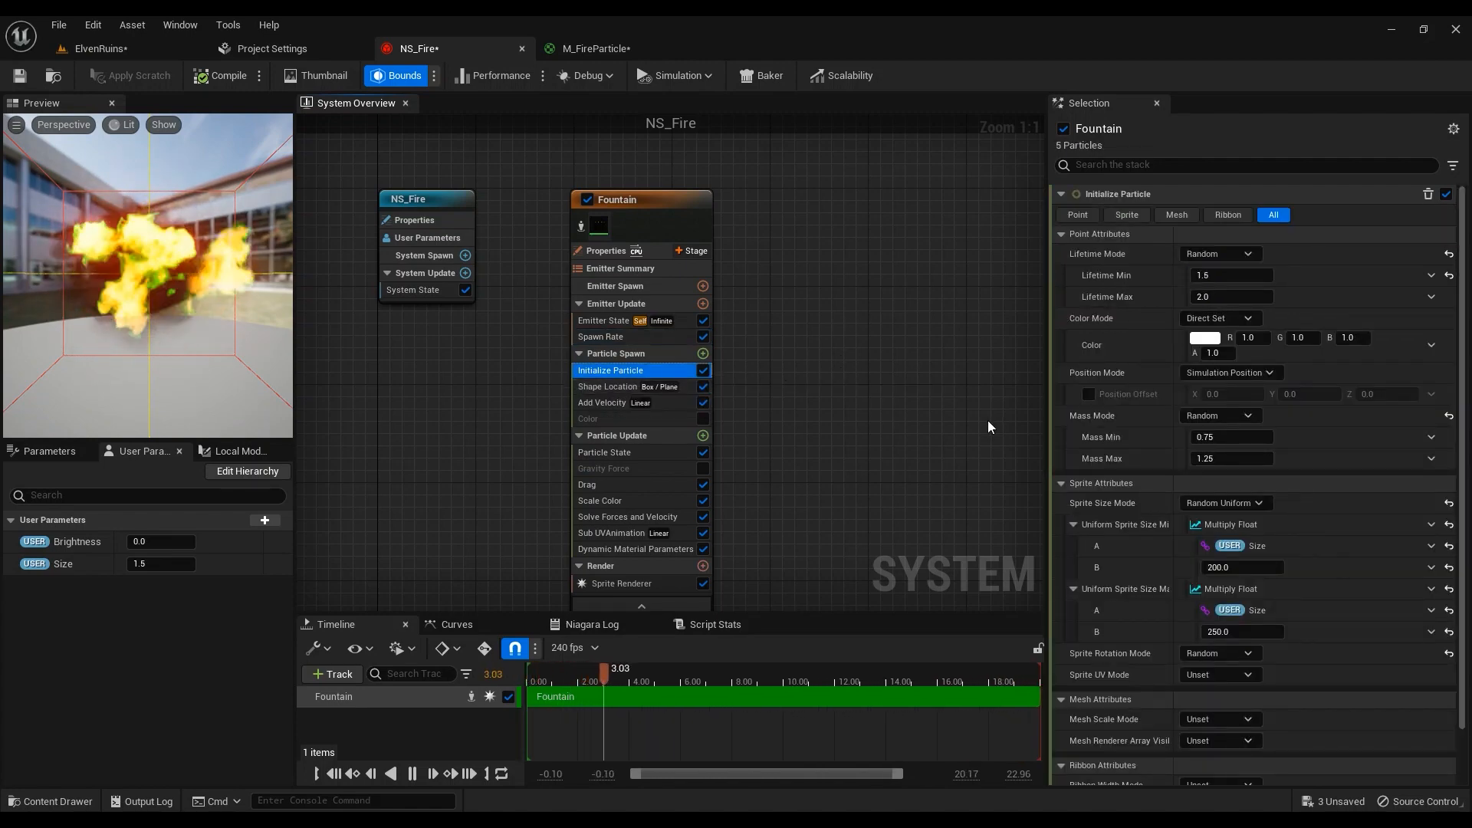
pyautogui.scroll(-2, 917, 475)
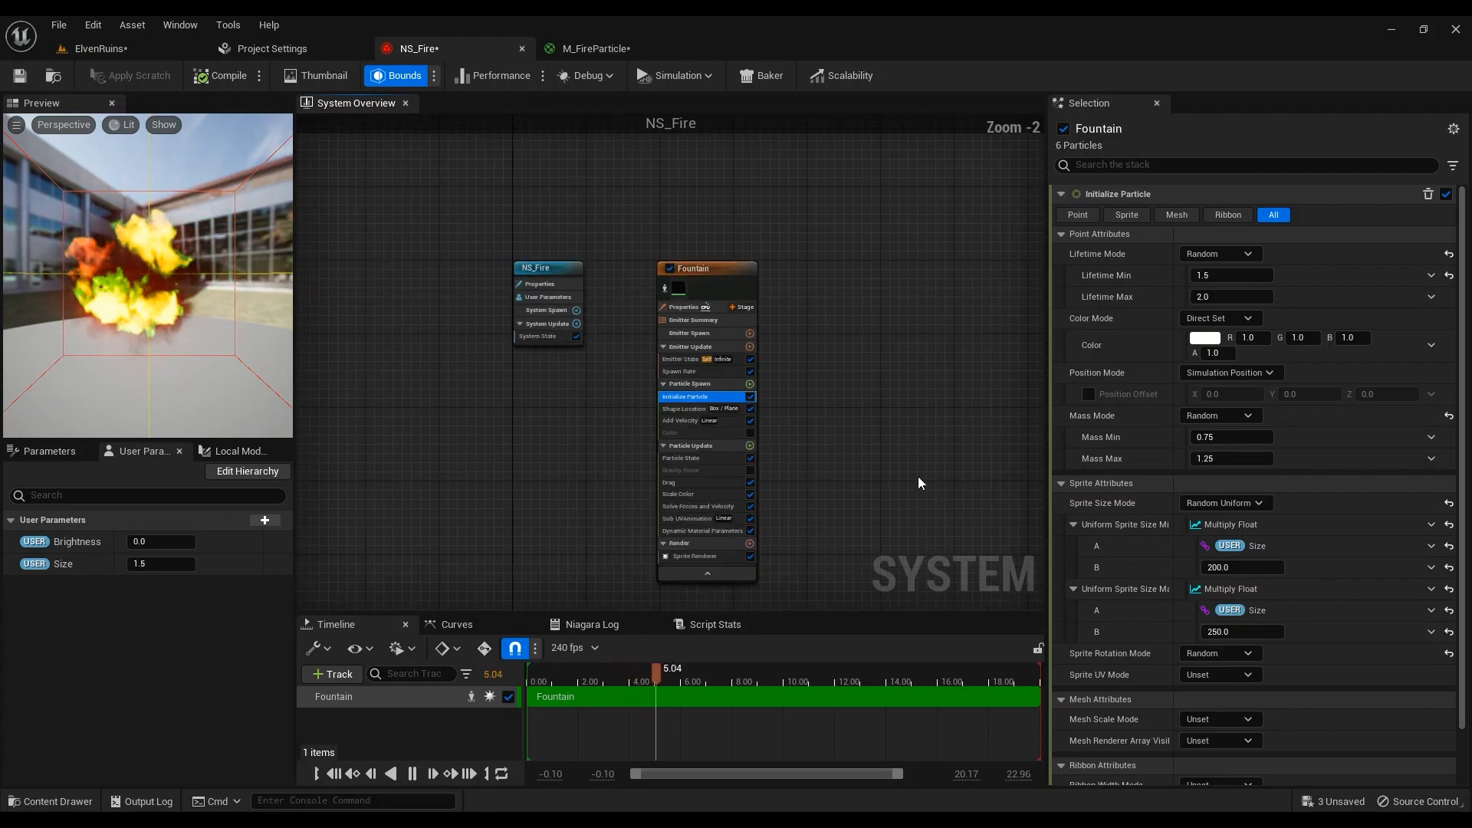
pyautogui.scroll(2, 918, 476)
pyautogui.moveTo(914, 476); pyautogui.dragTo(858, 437, button='right')
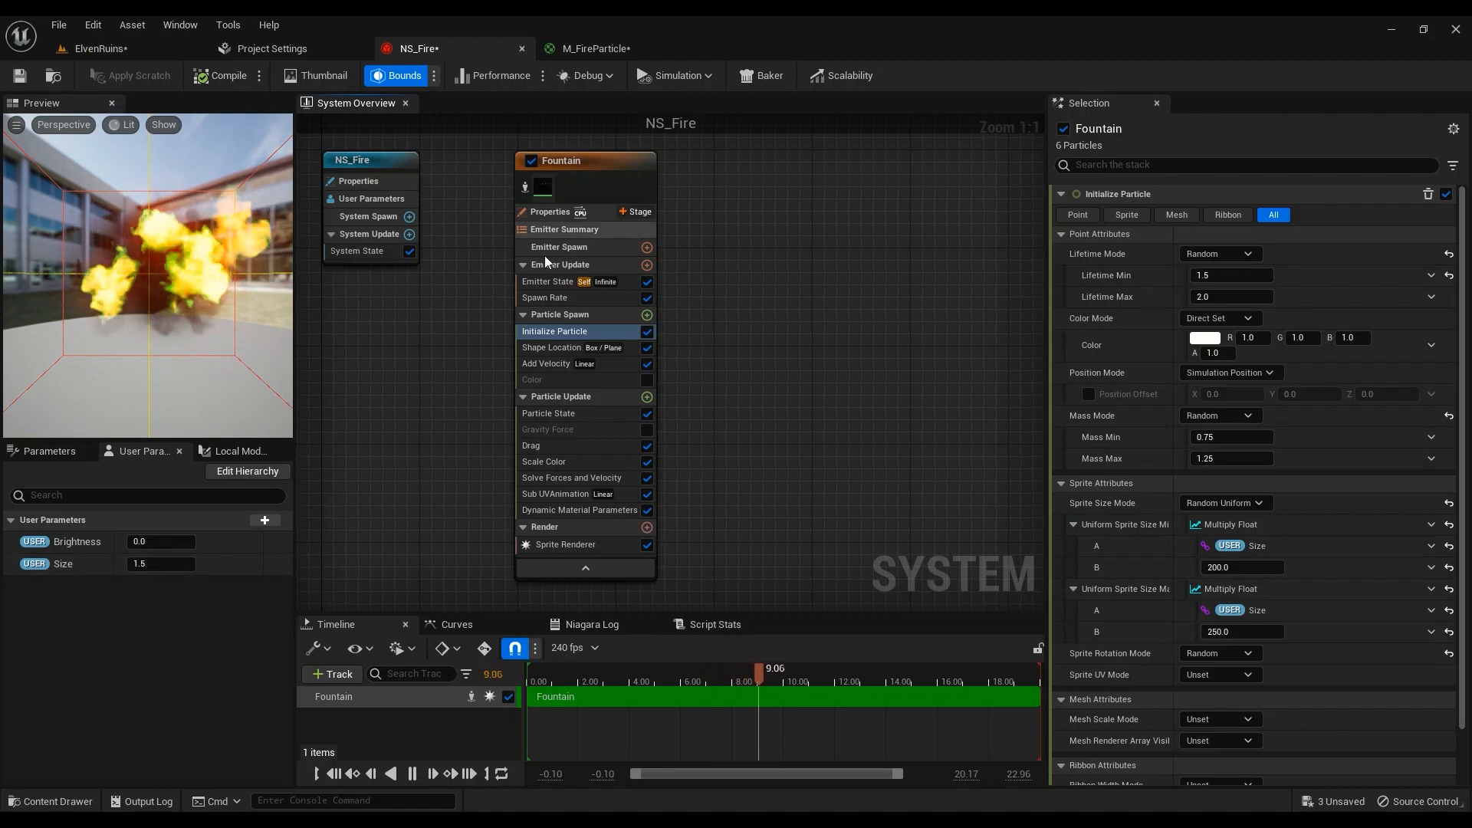
pyautogui.click(367, 199)
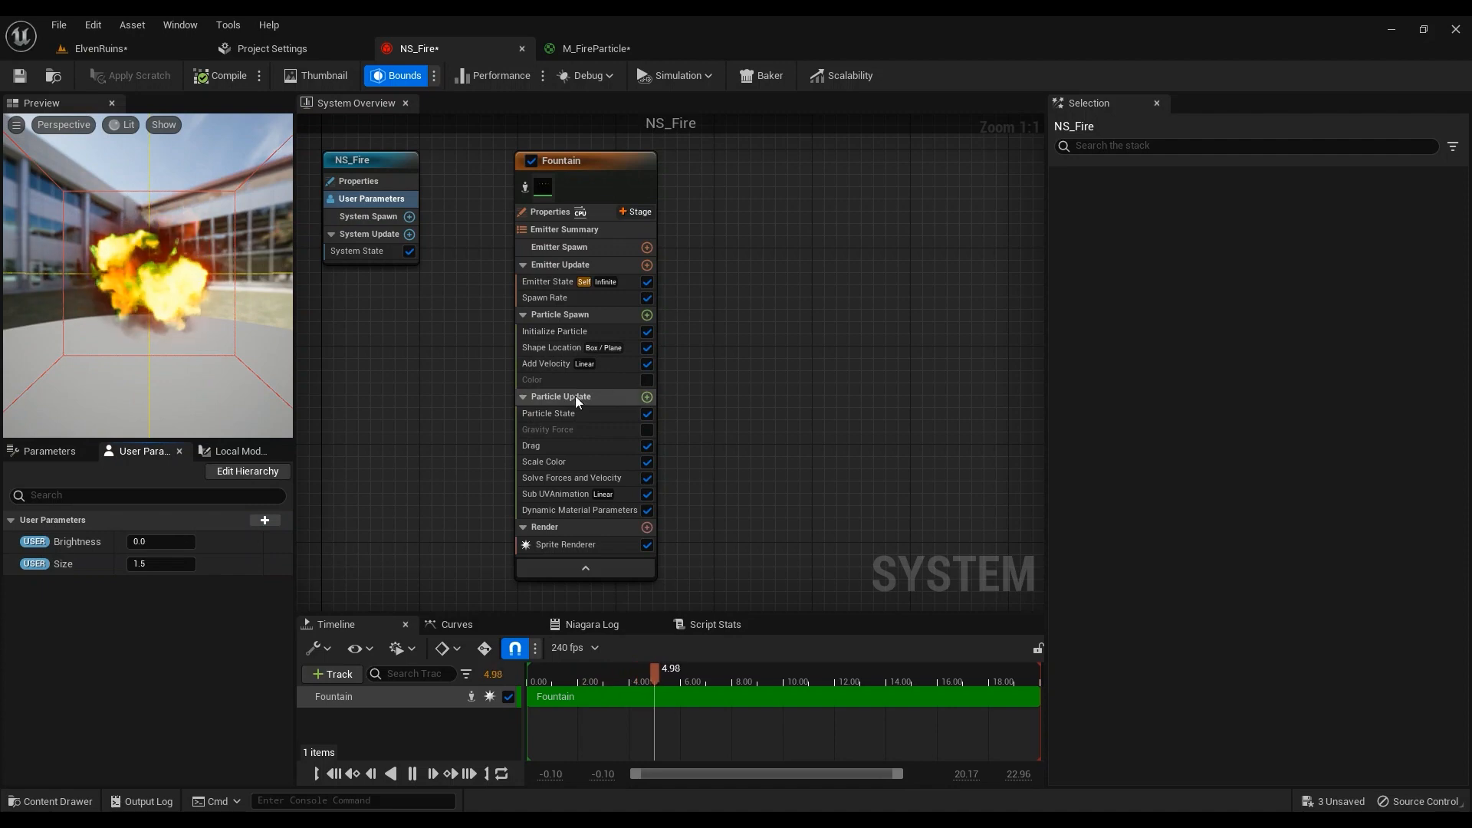
pyautogui.click(553, 332)
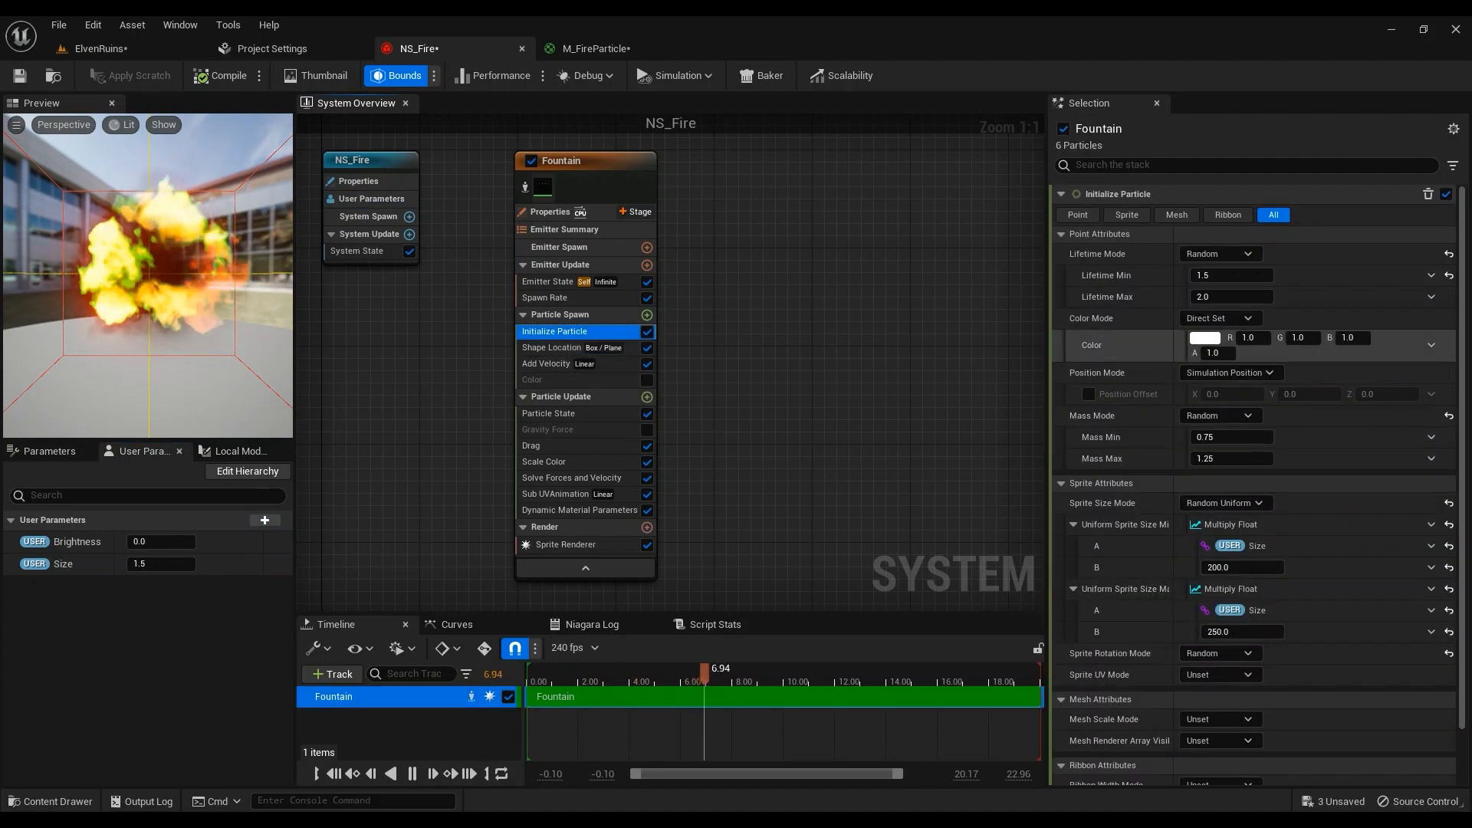
pyautogui.scroll(-5, 1323, 498)
pyautogui.scroll(1, 1239, 474)
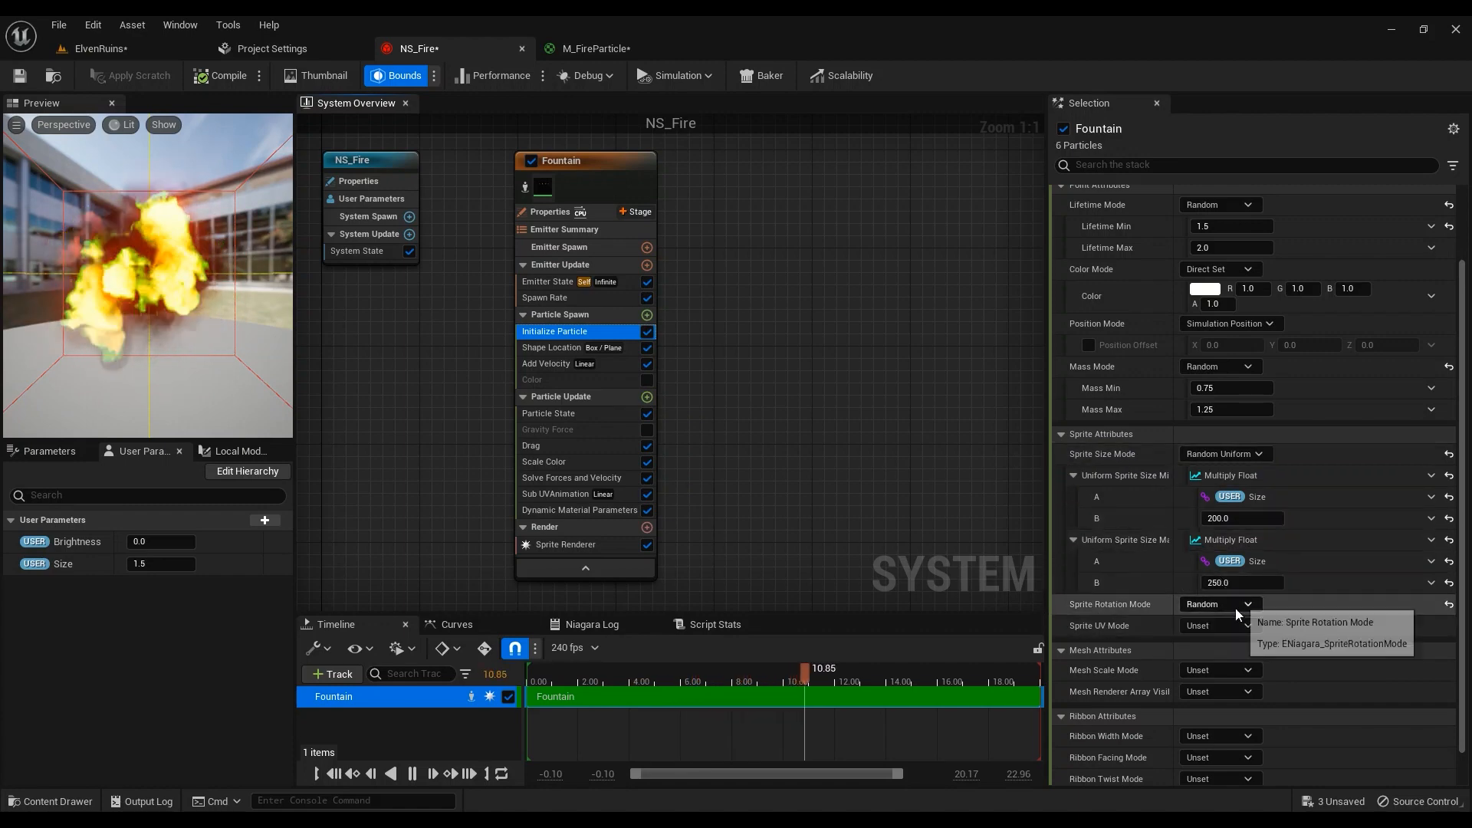
pyautogui.scroll(2, 1227, 621)
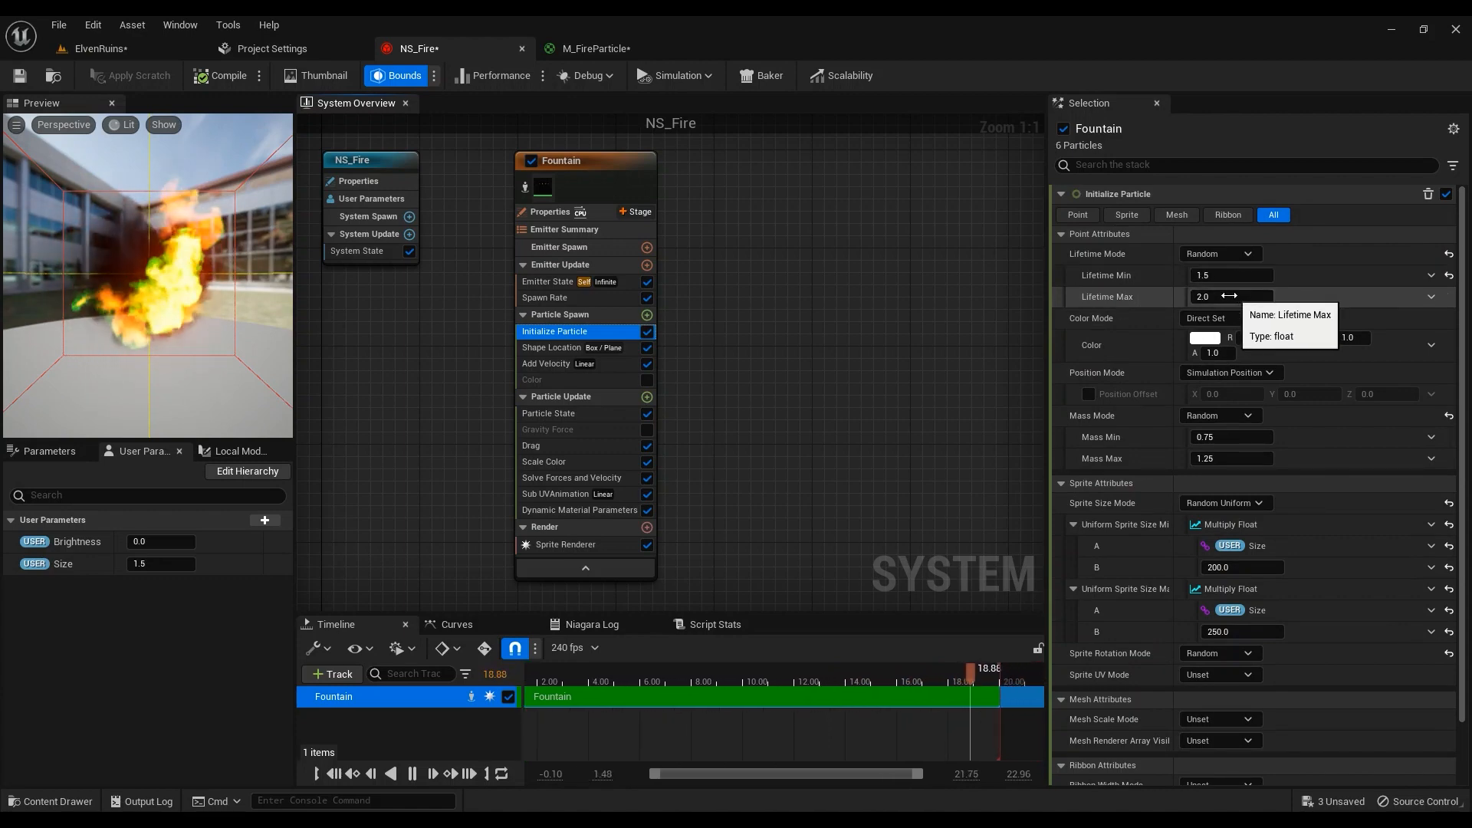
# Review Shape Location's Box / Plane spawn shape, keeping Plane mode, then view Add Velocity
pyautogui.click(555, 349)
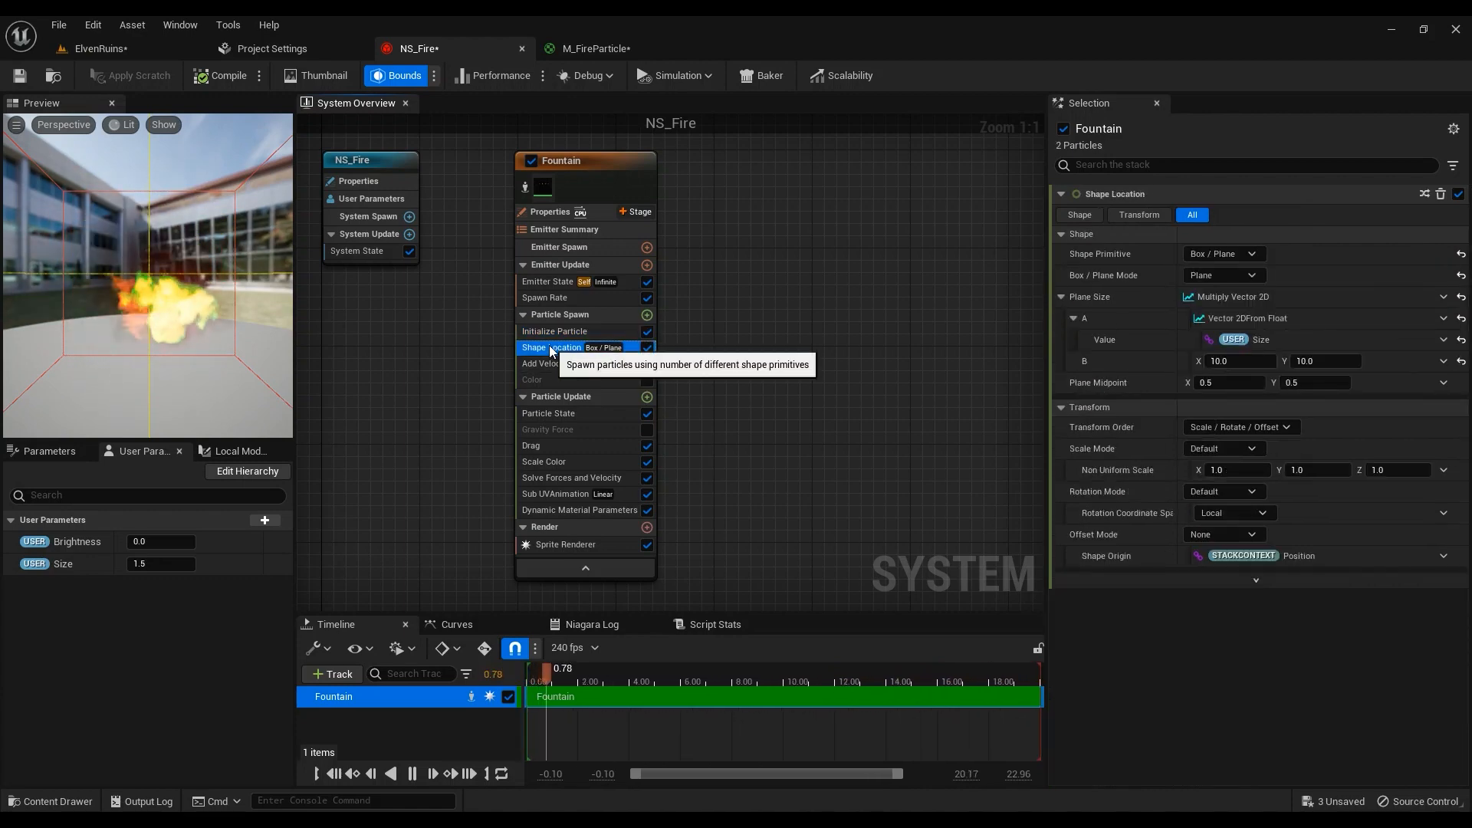
pyautogui.click(647, 315)
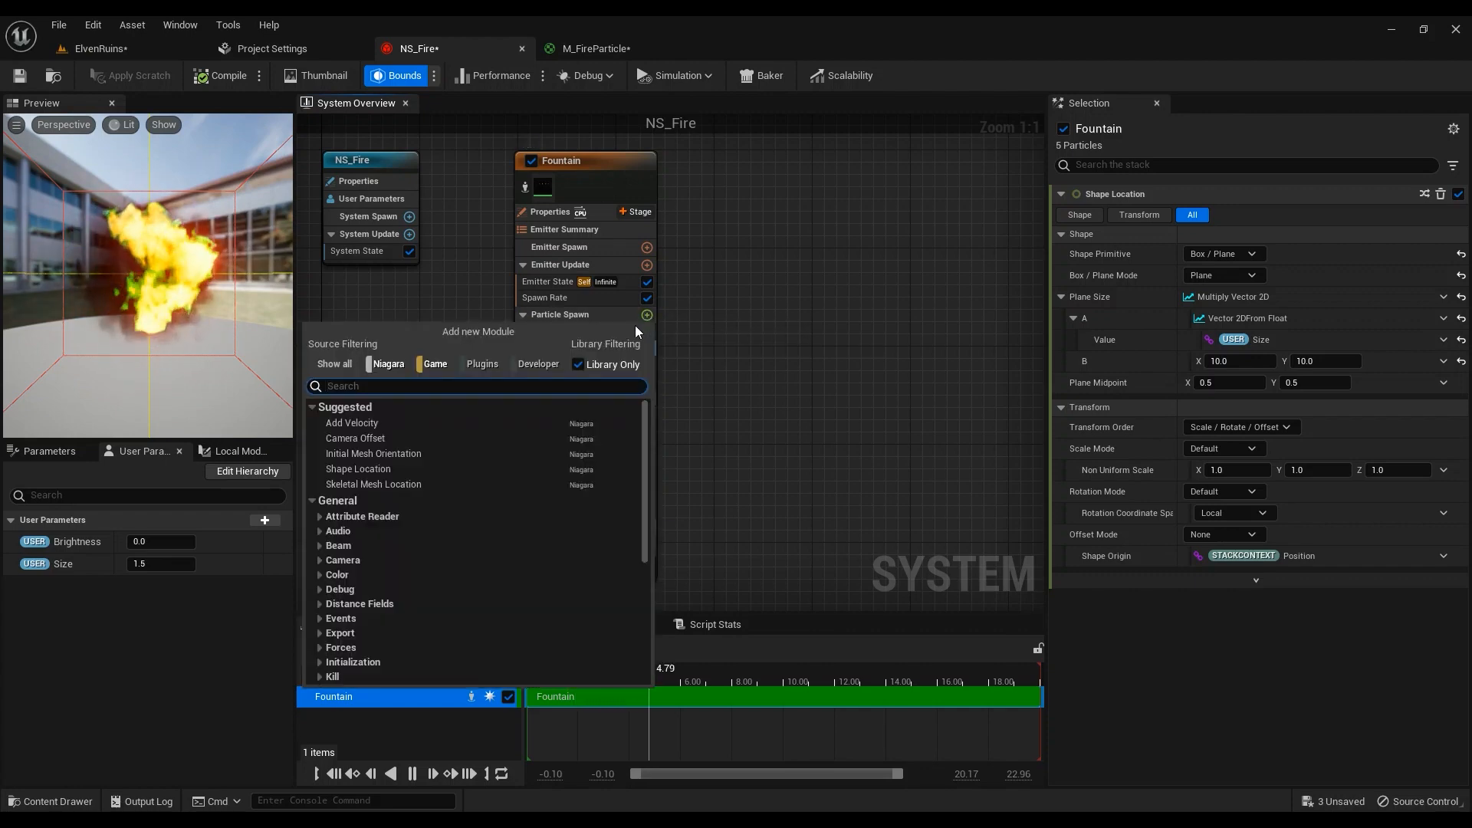
pyautogui.write('shap')
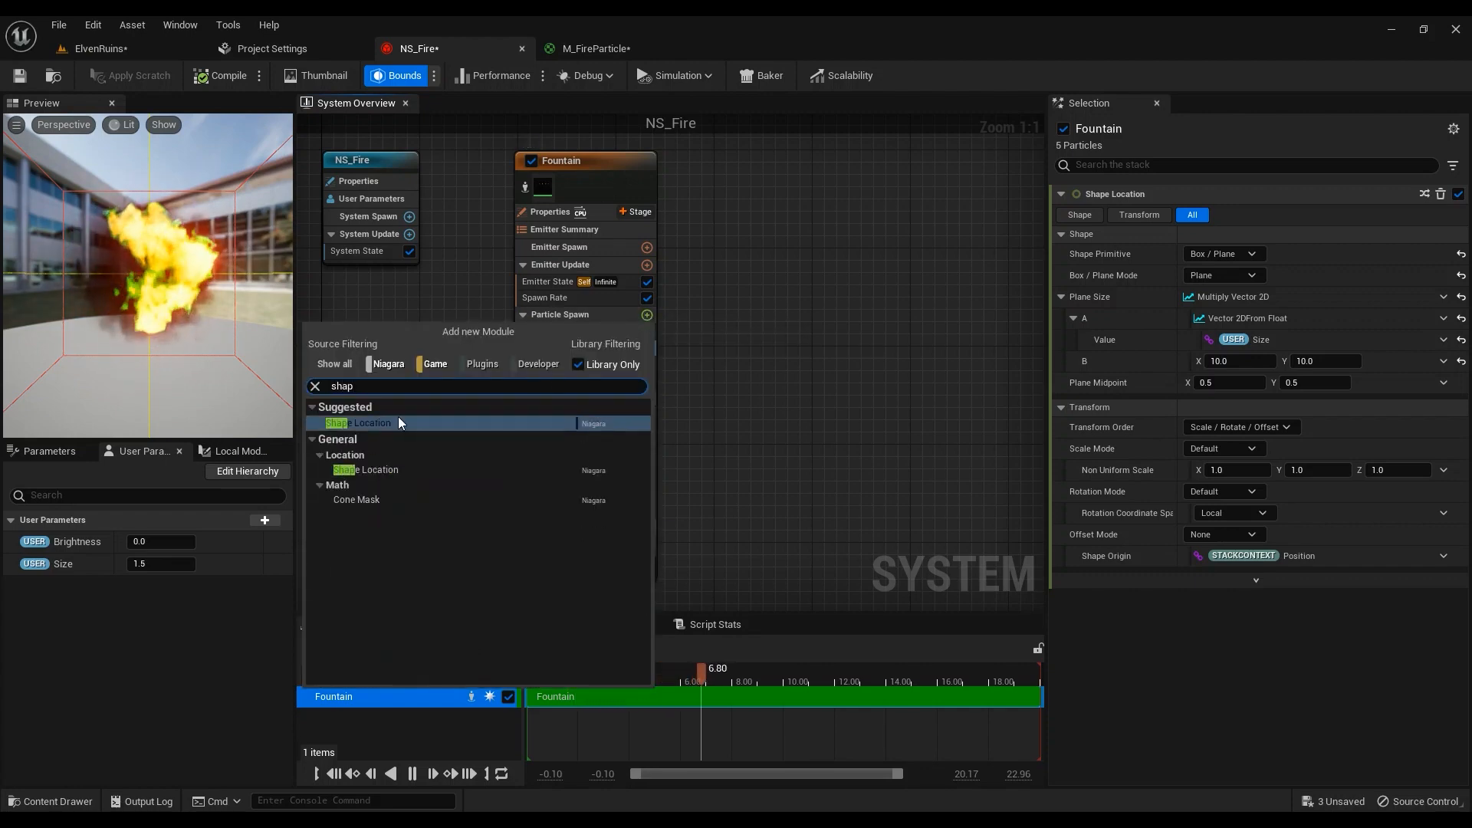
pyautogui.press('Escape')
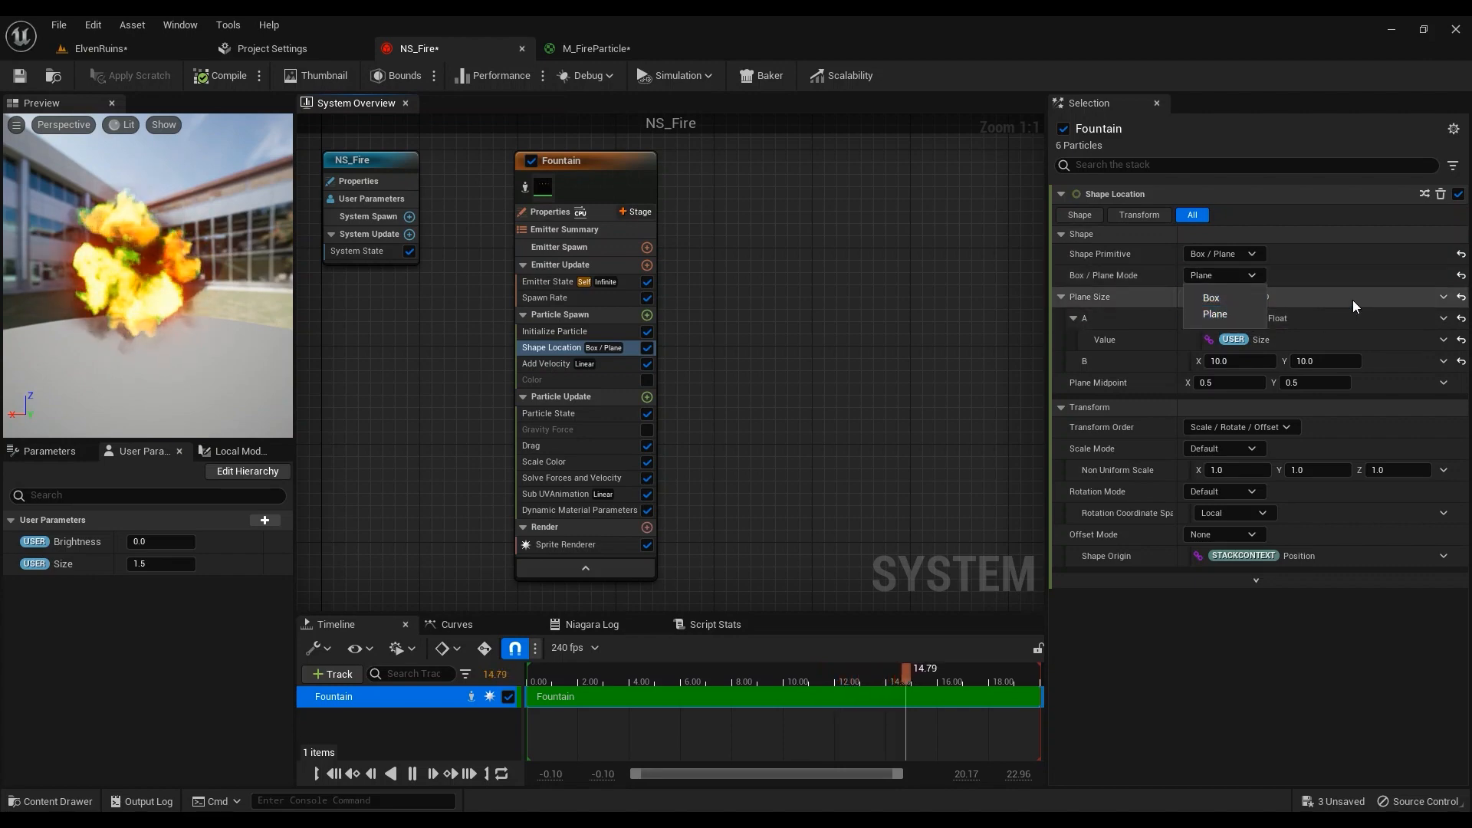
pyautogui.click(1233, 314)
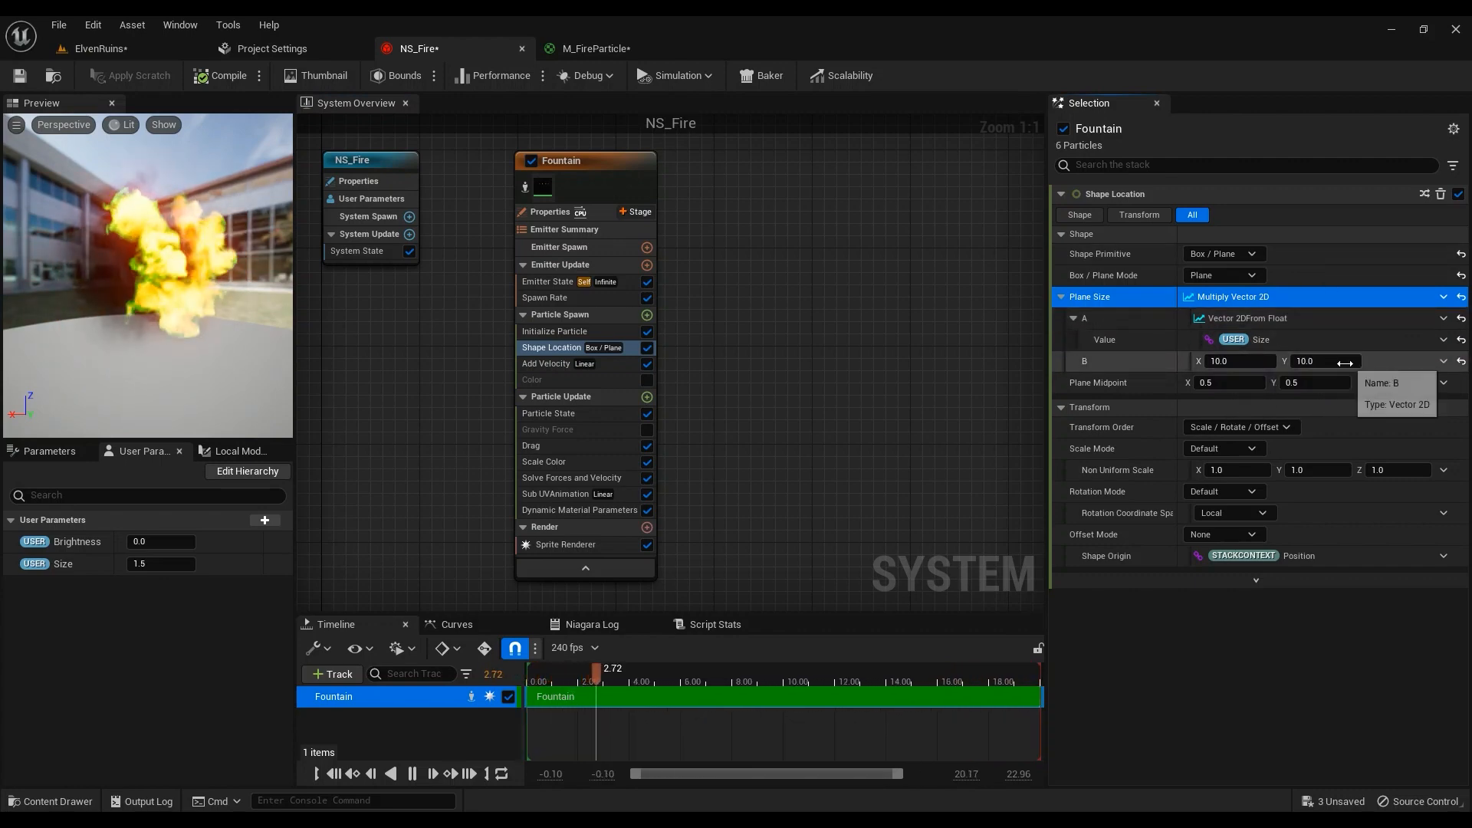
pyautogui.click(555, 367)
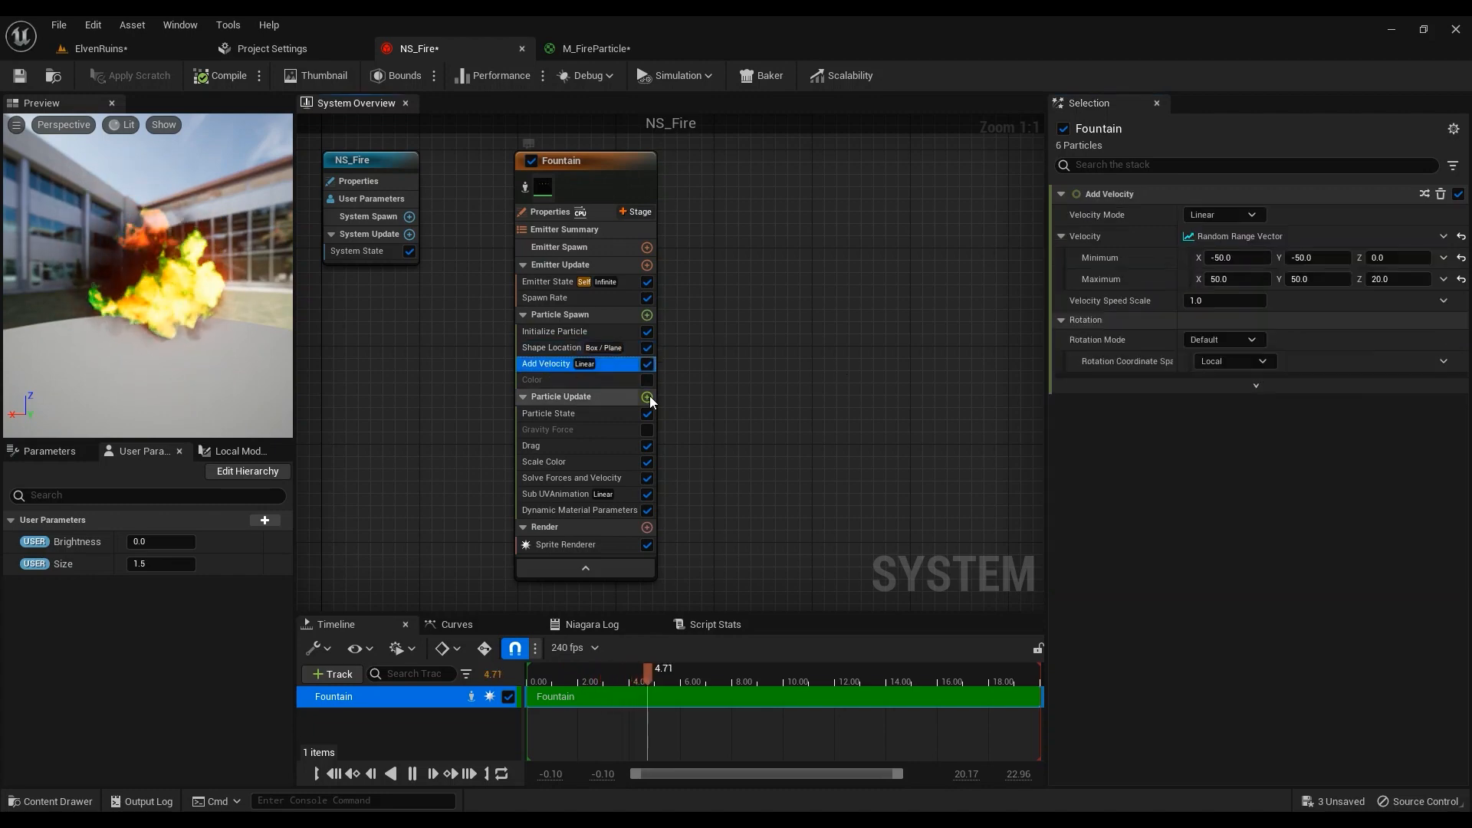
# Keep Velocity as a Random Range Vector (−50 to 50, Z up to 20), then view Drag at 0.25
pyautogui.click(647, 315)
pyautogui.click(837, 335)
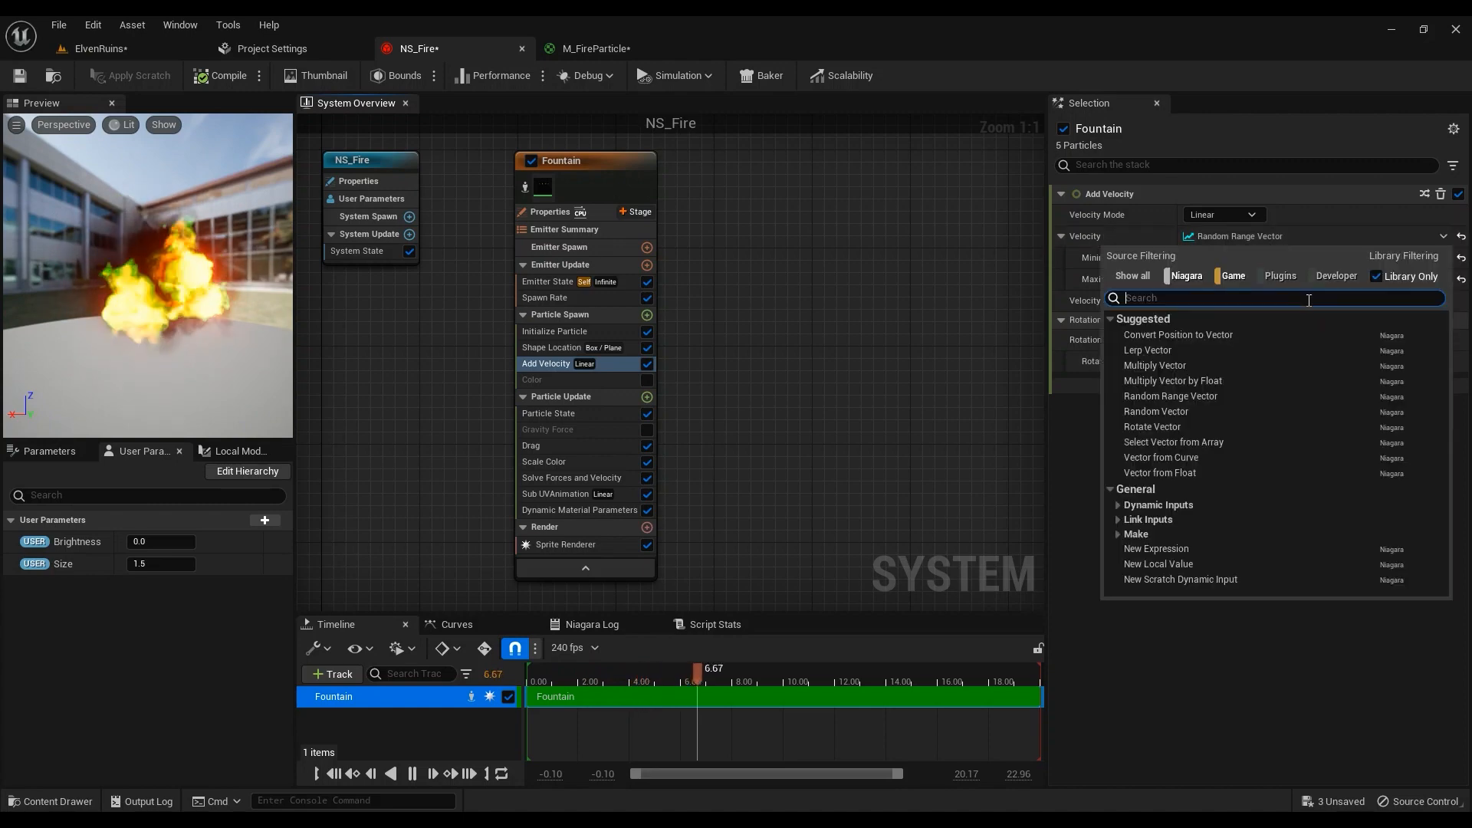
pyautogui.write('rand')
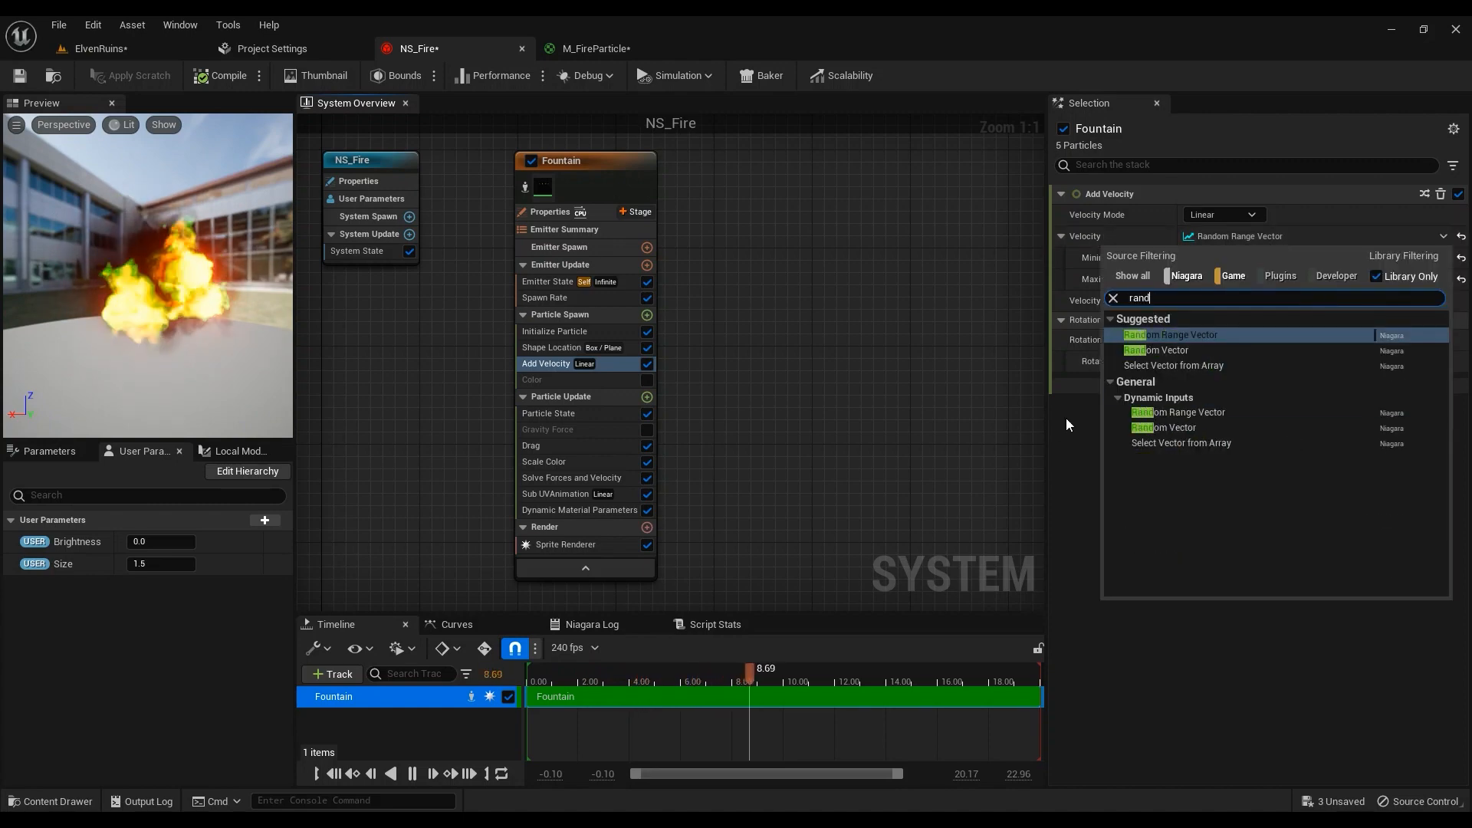
pyautogui.press('Return')
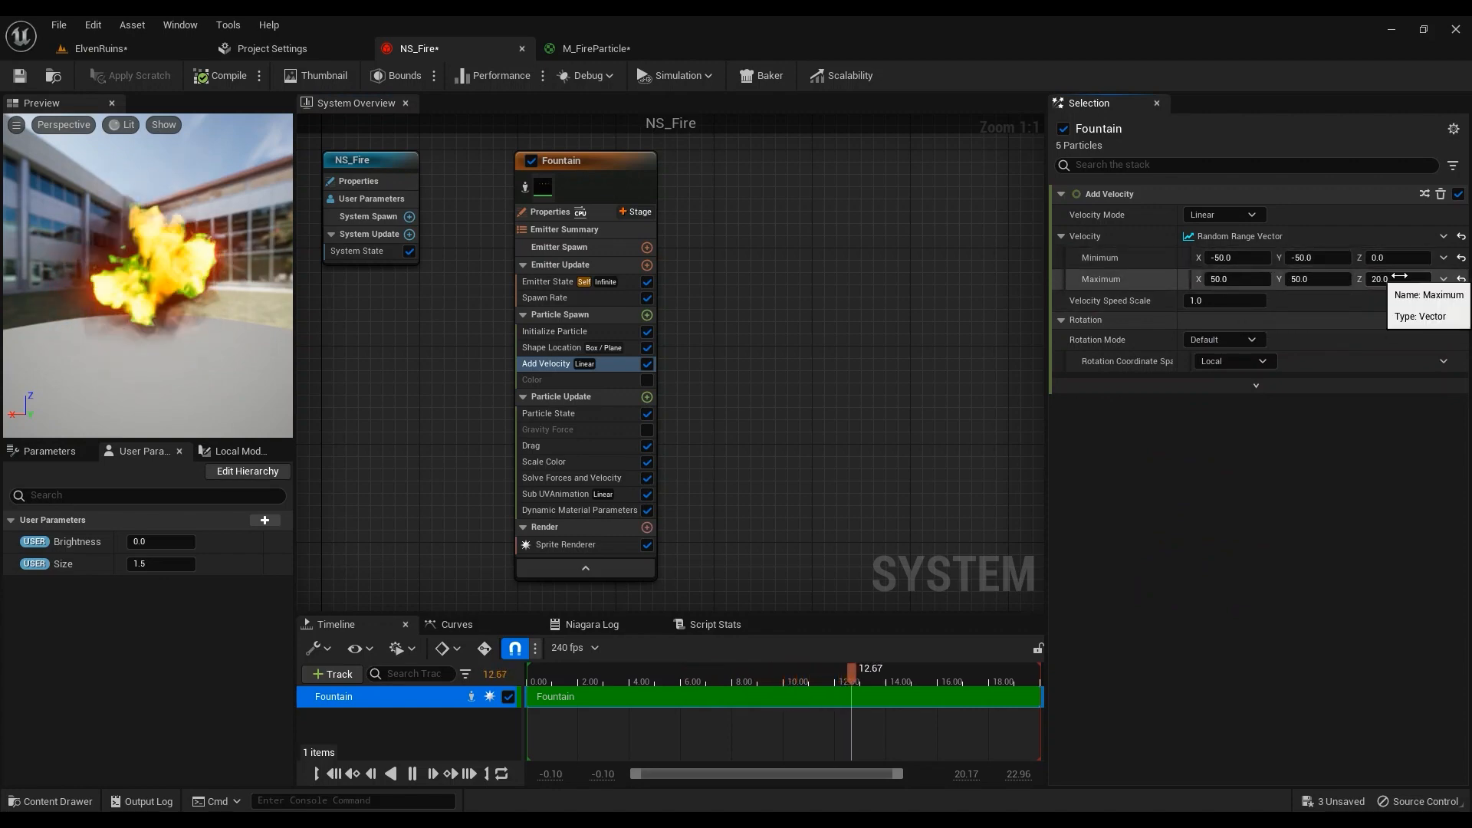
pyautogui.click(572, 419)
pyautogui.click(545, 447)
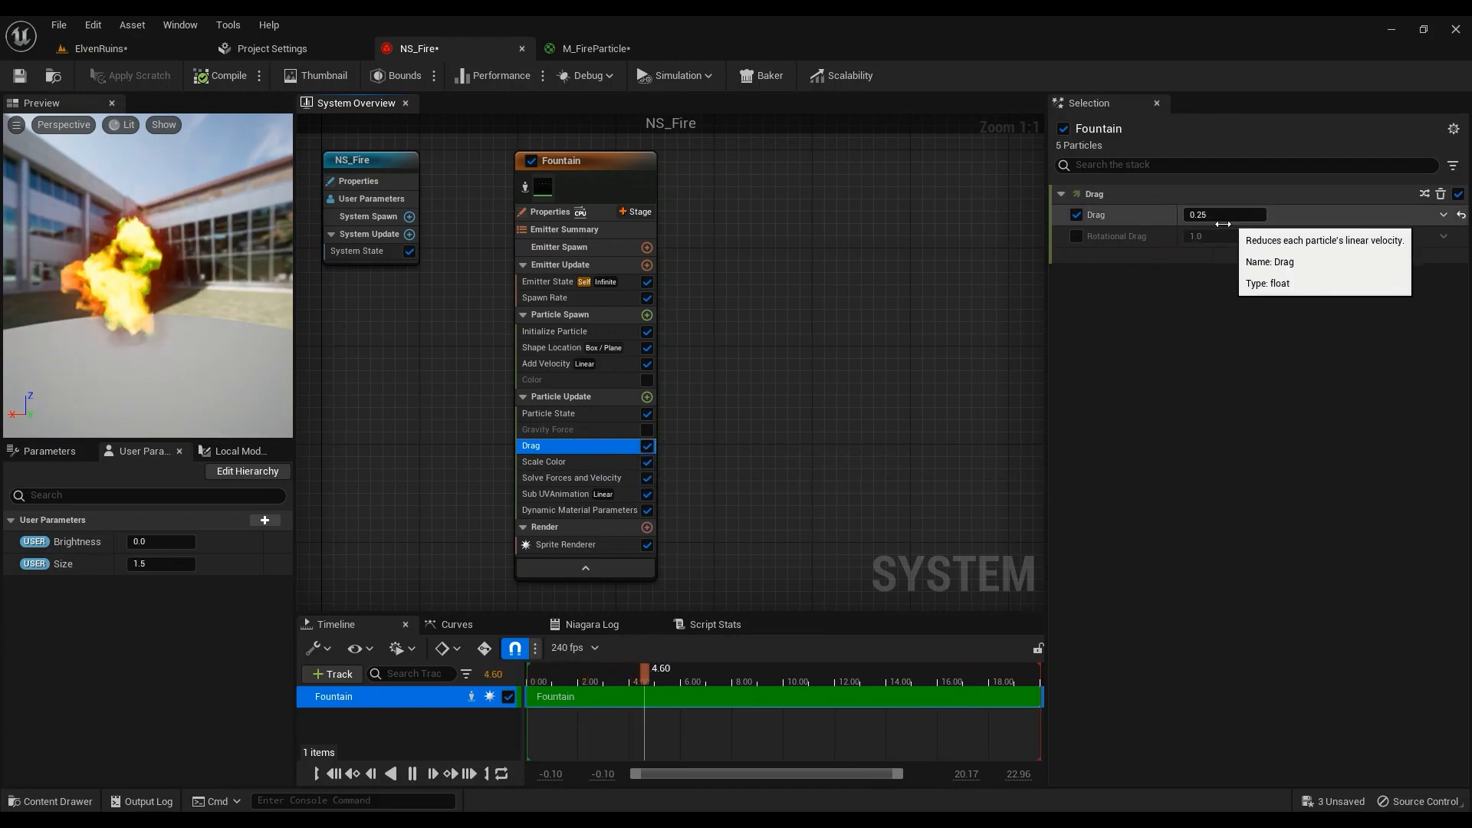
# Disable the Fountain emitter's Scale Color module and its alpha fade curve
pyautogui.click(554, 462)
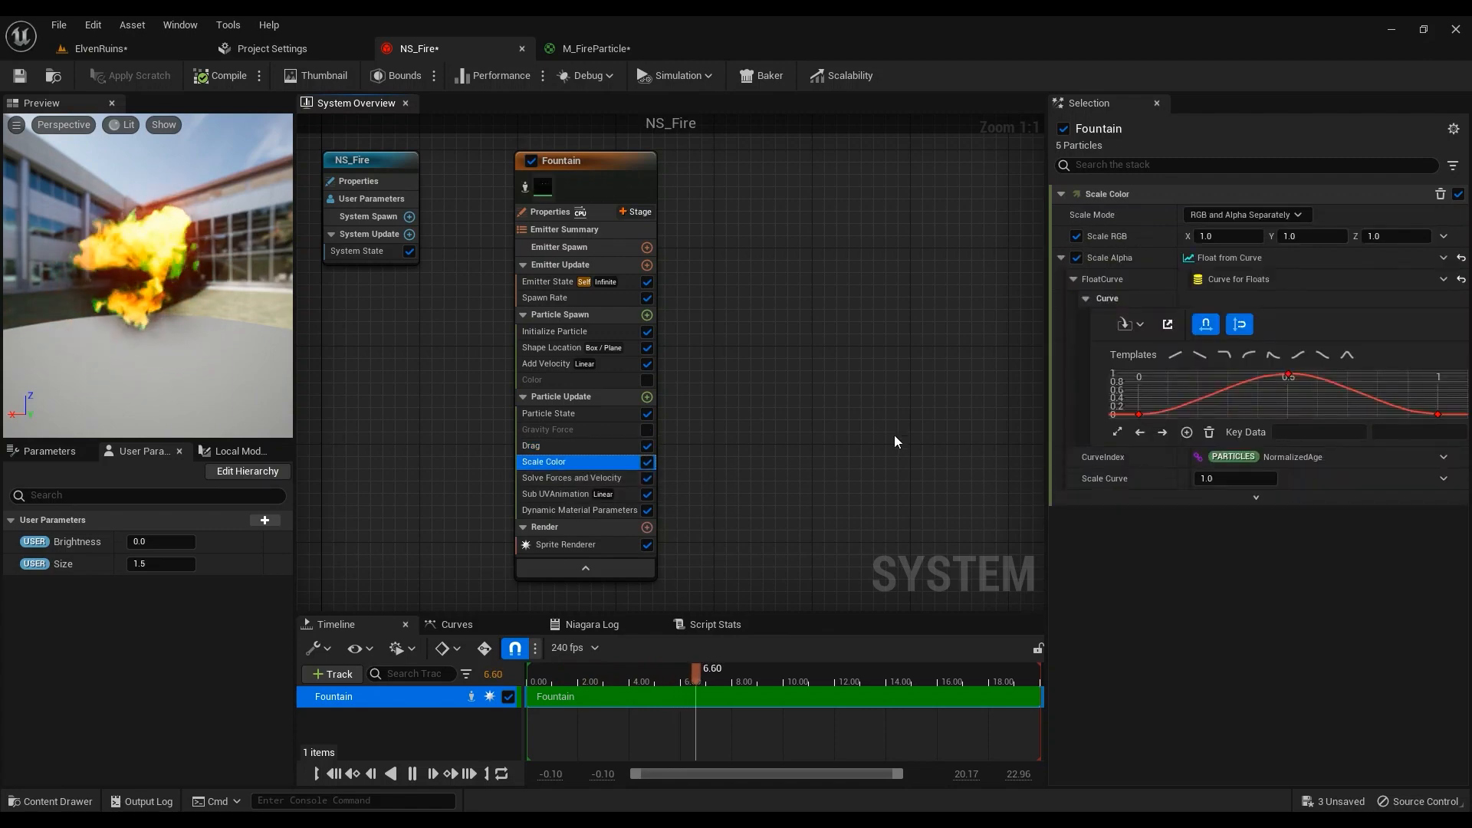
pyautogui.click(647, 397)
pyautogui.write('sca')
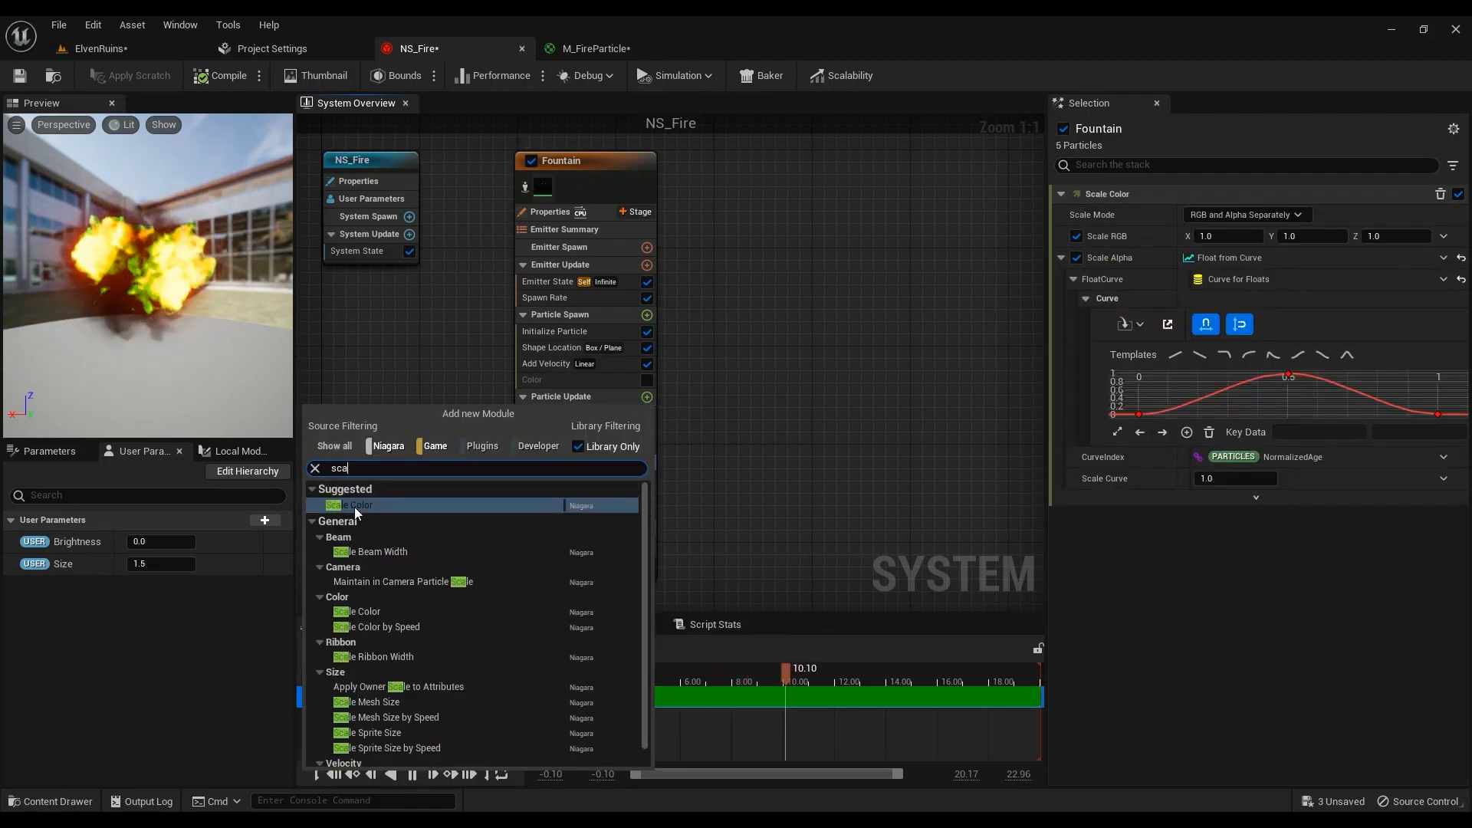
pyautogui.click(802, 489)
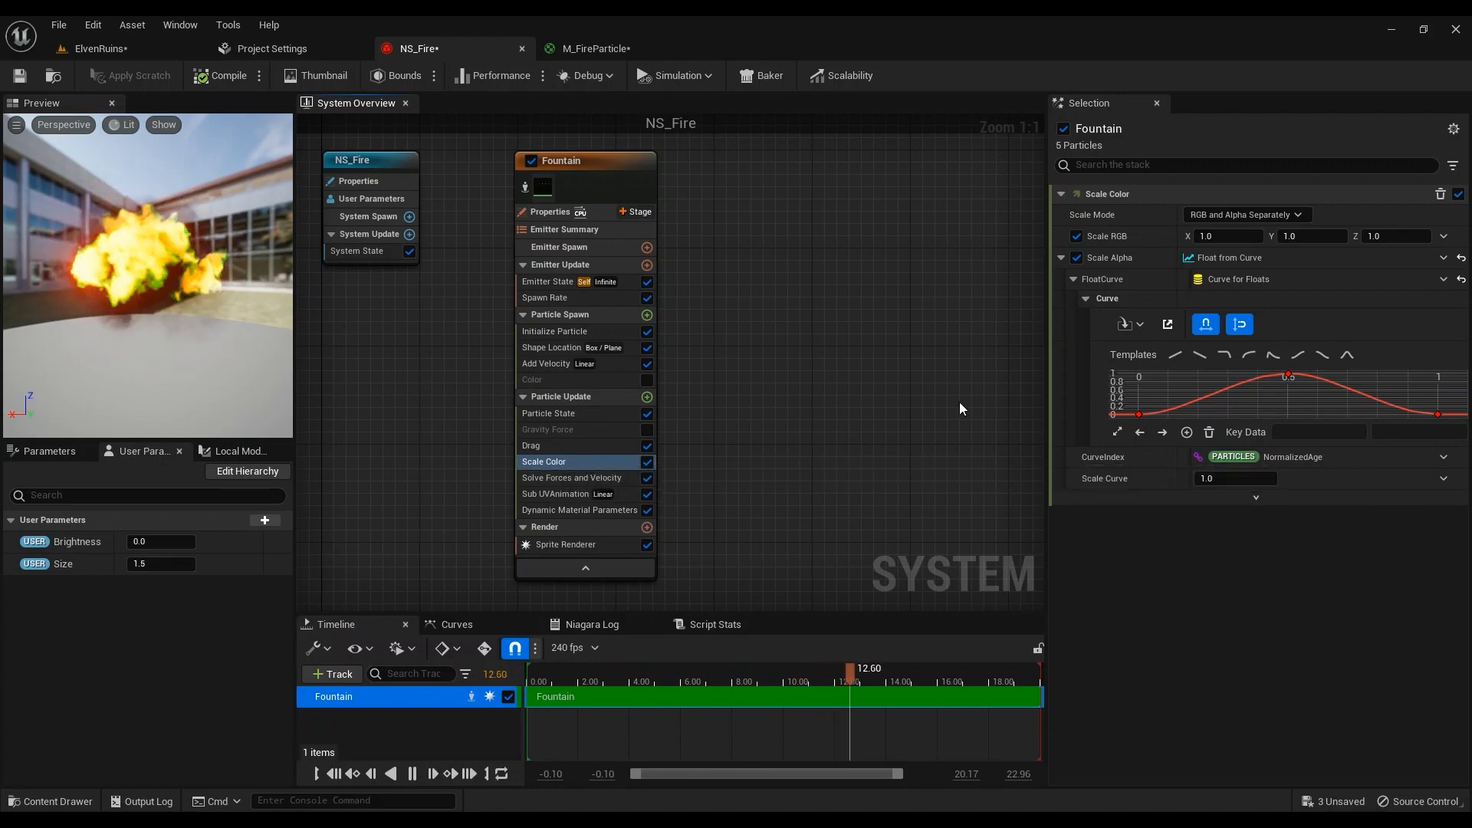
pyautogui.click(647, 462)
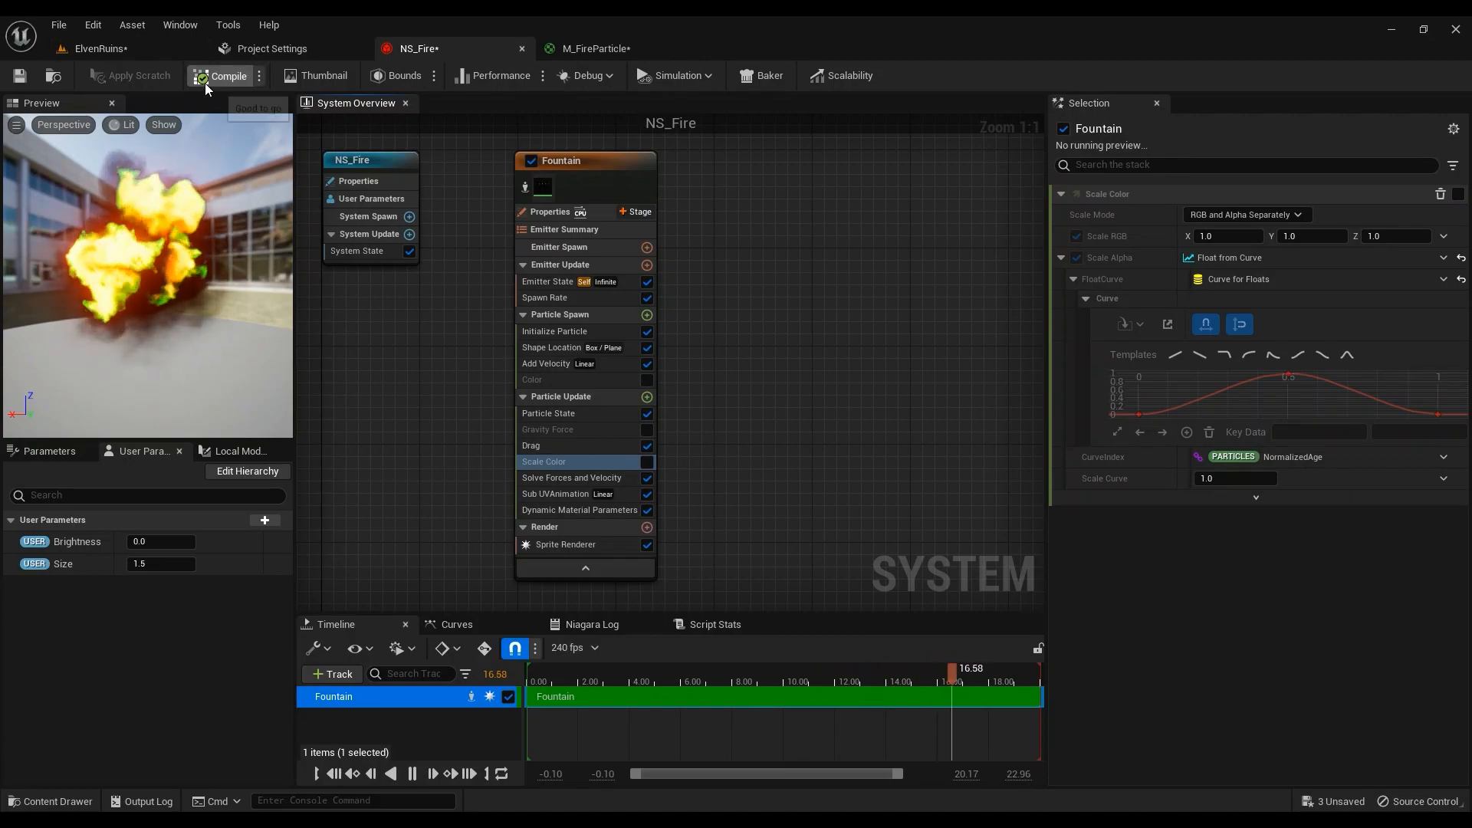
# Check the fire in the ElvenRuins level, then return to NS_Fire via M_FireParticle
pyautogui.click(148, 48)
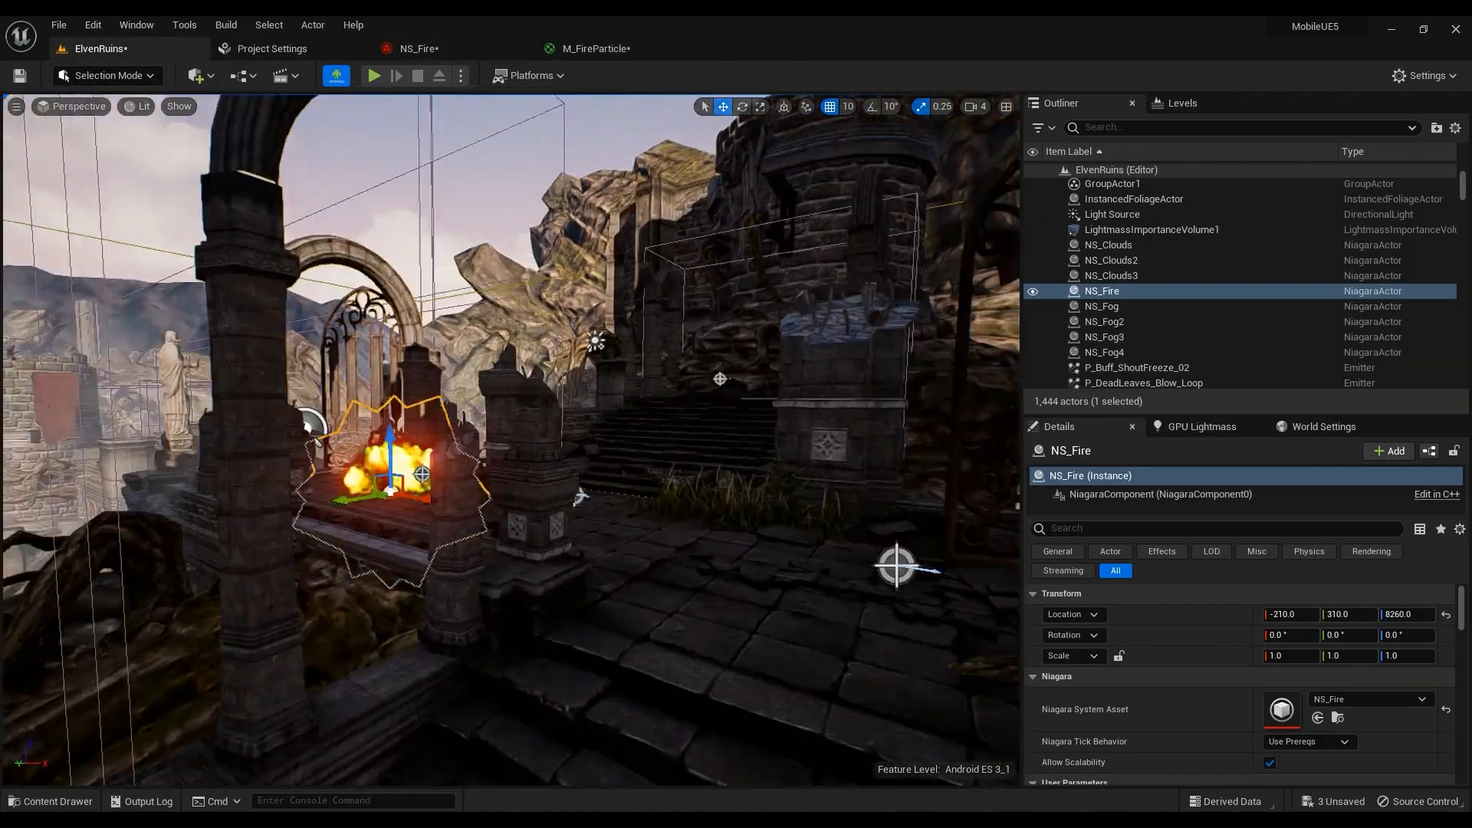
pyautogui.moveTo(542, 644); pyautogui.dragTo(433, 652, button='right')
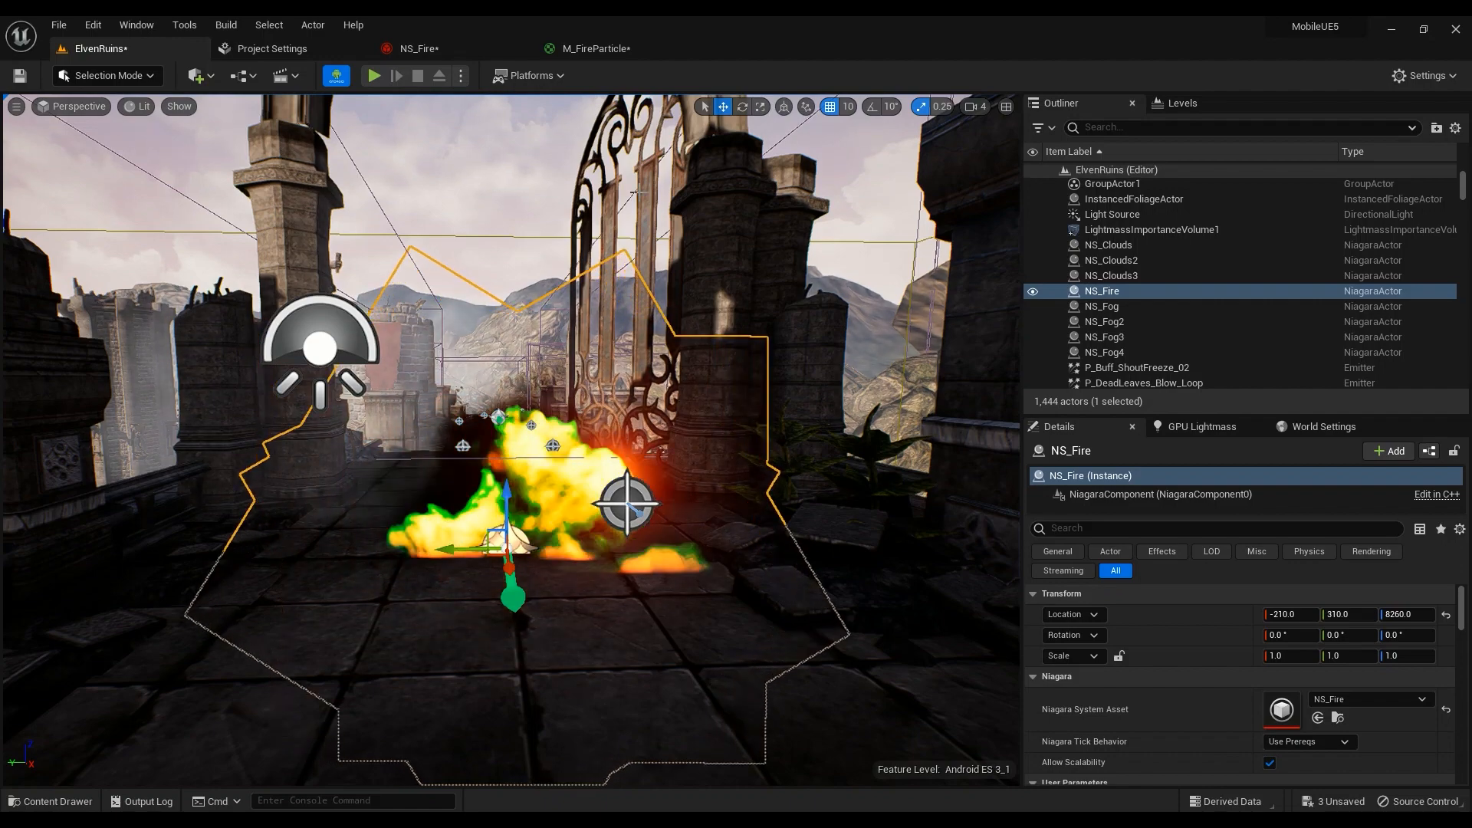
pyautogui.click(572, 49)
pyautogui.click(429, 49)
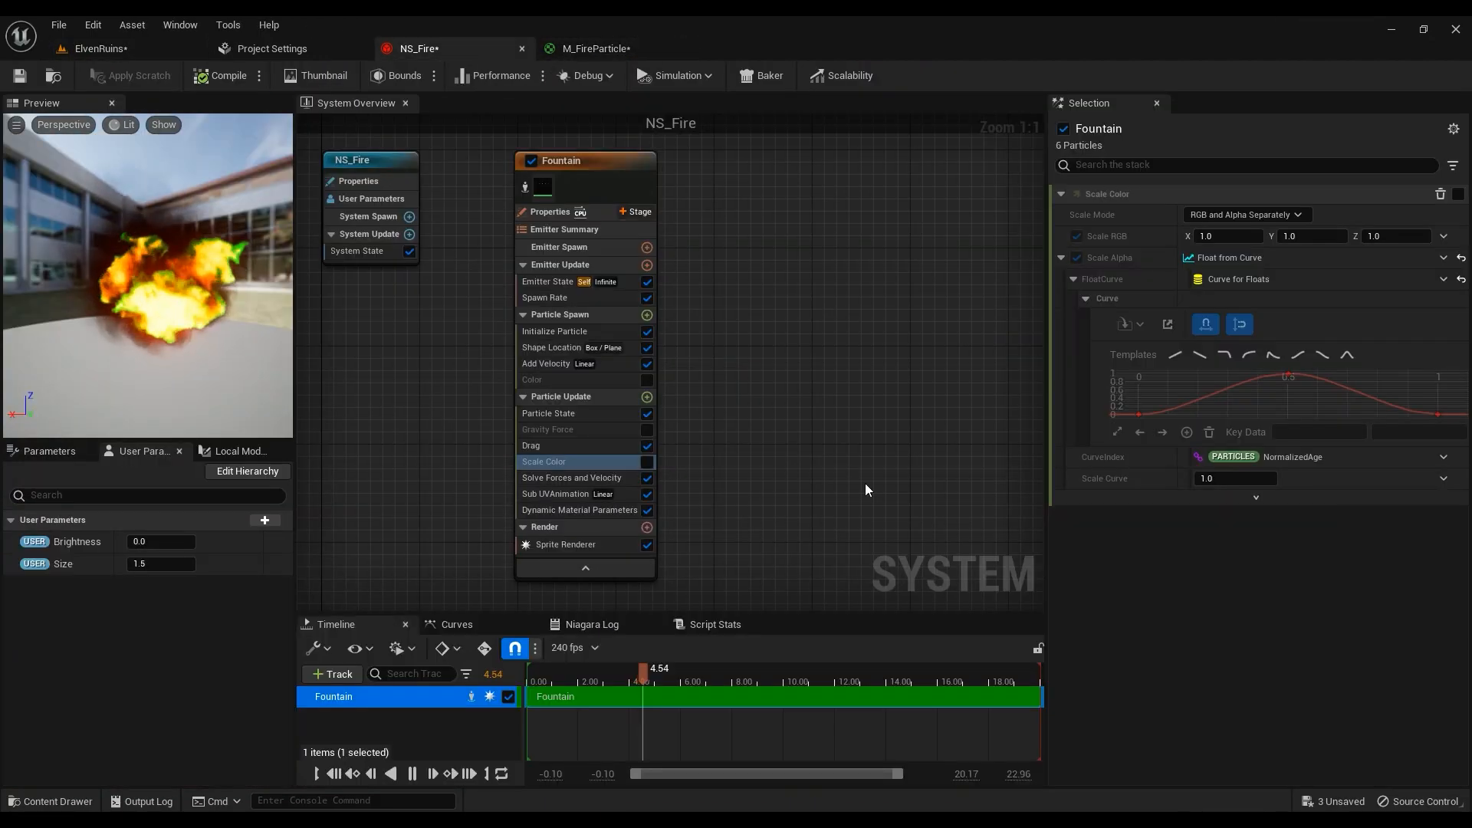
# Re-enable Scale Color and drive Scale Alpha with a Float from Curve
pyautogui.click(648, 463)
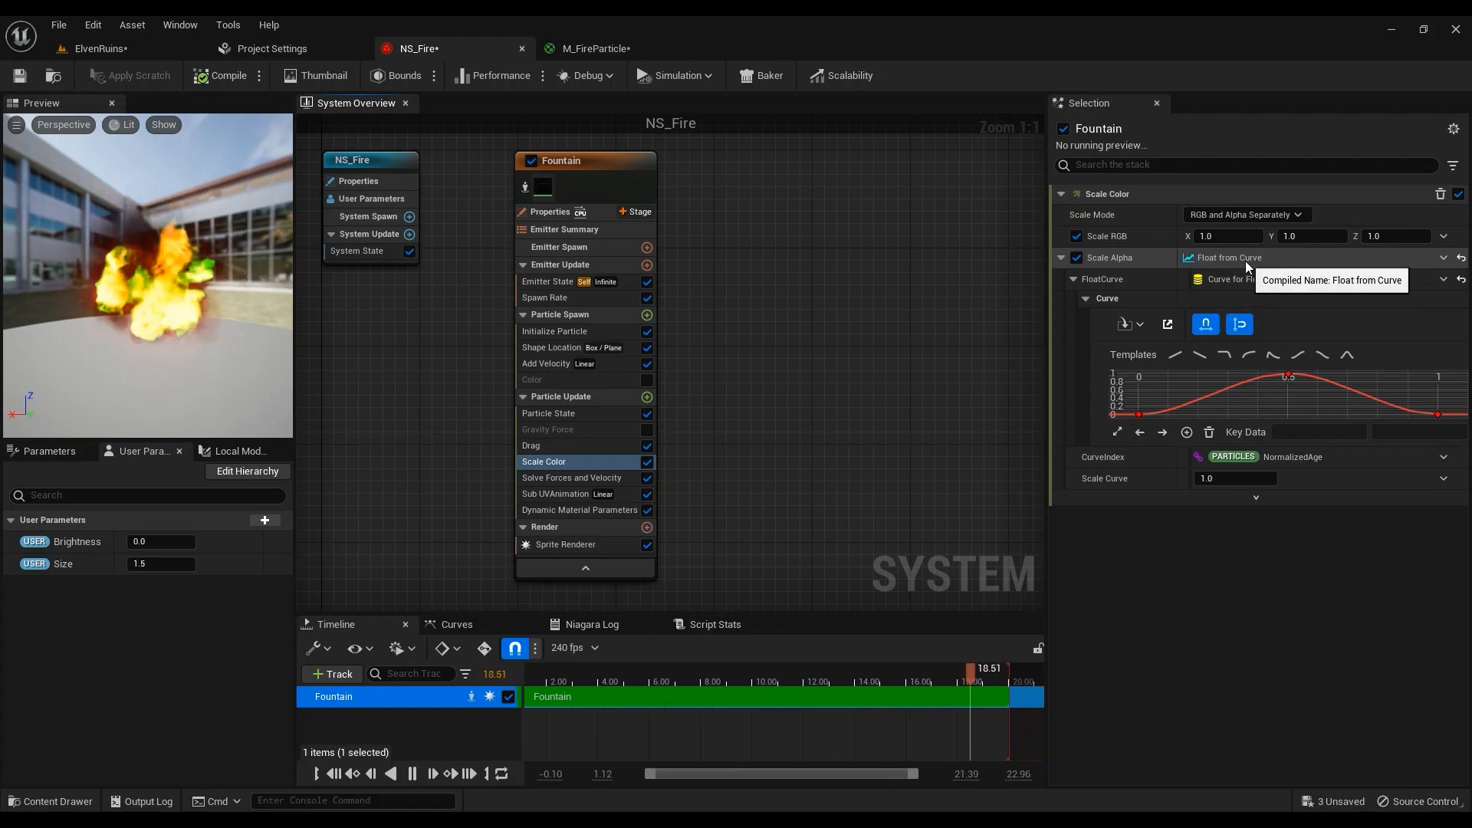
pyautogui.click(1446, 260)
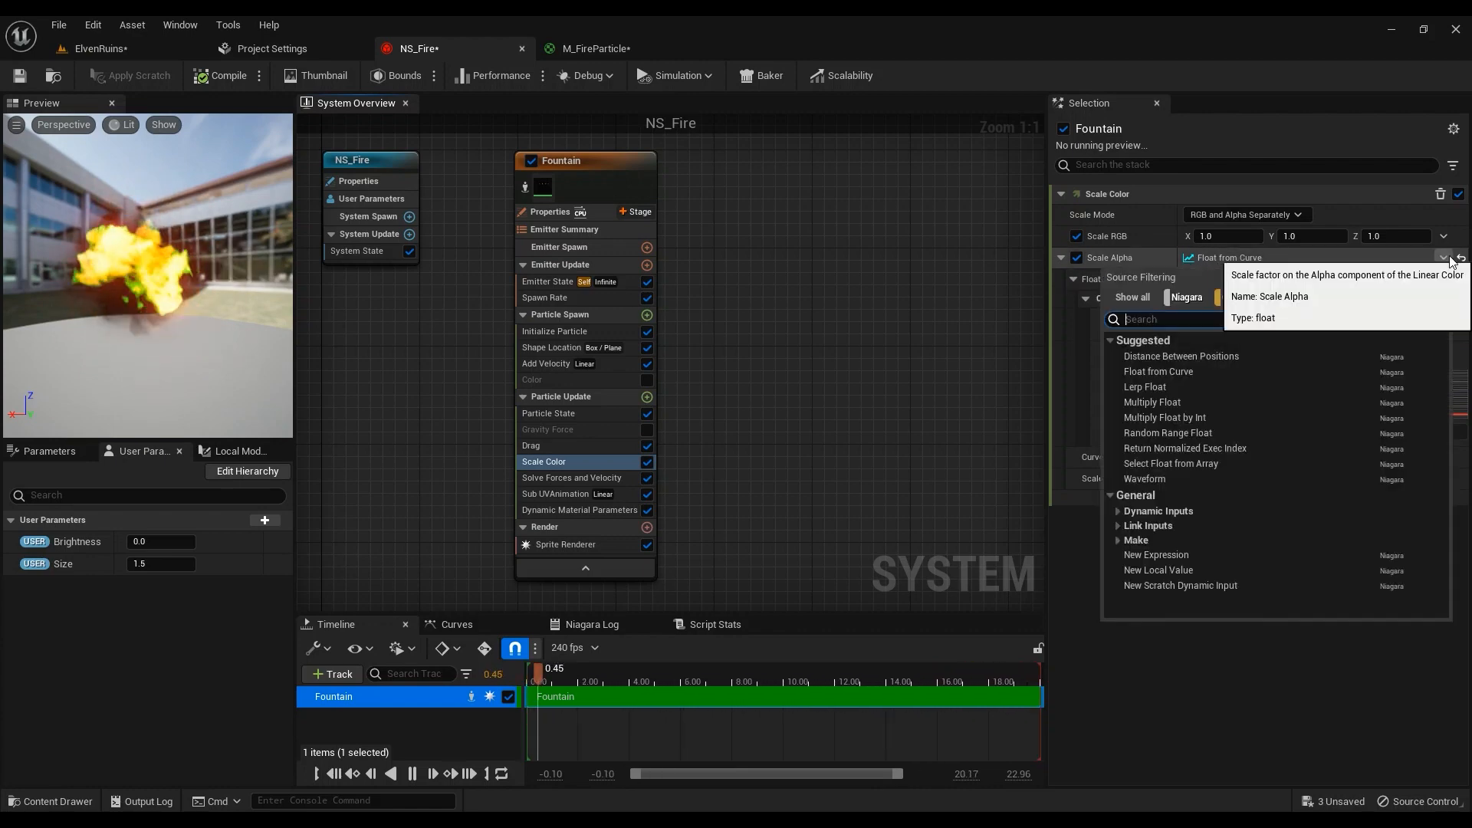
pyautogui.write('curv')
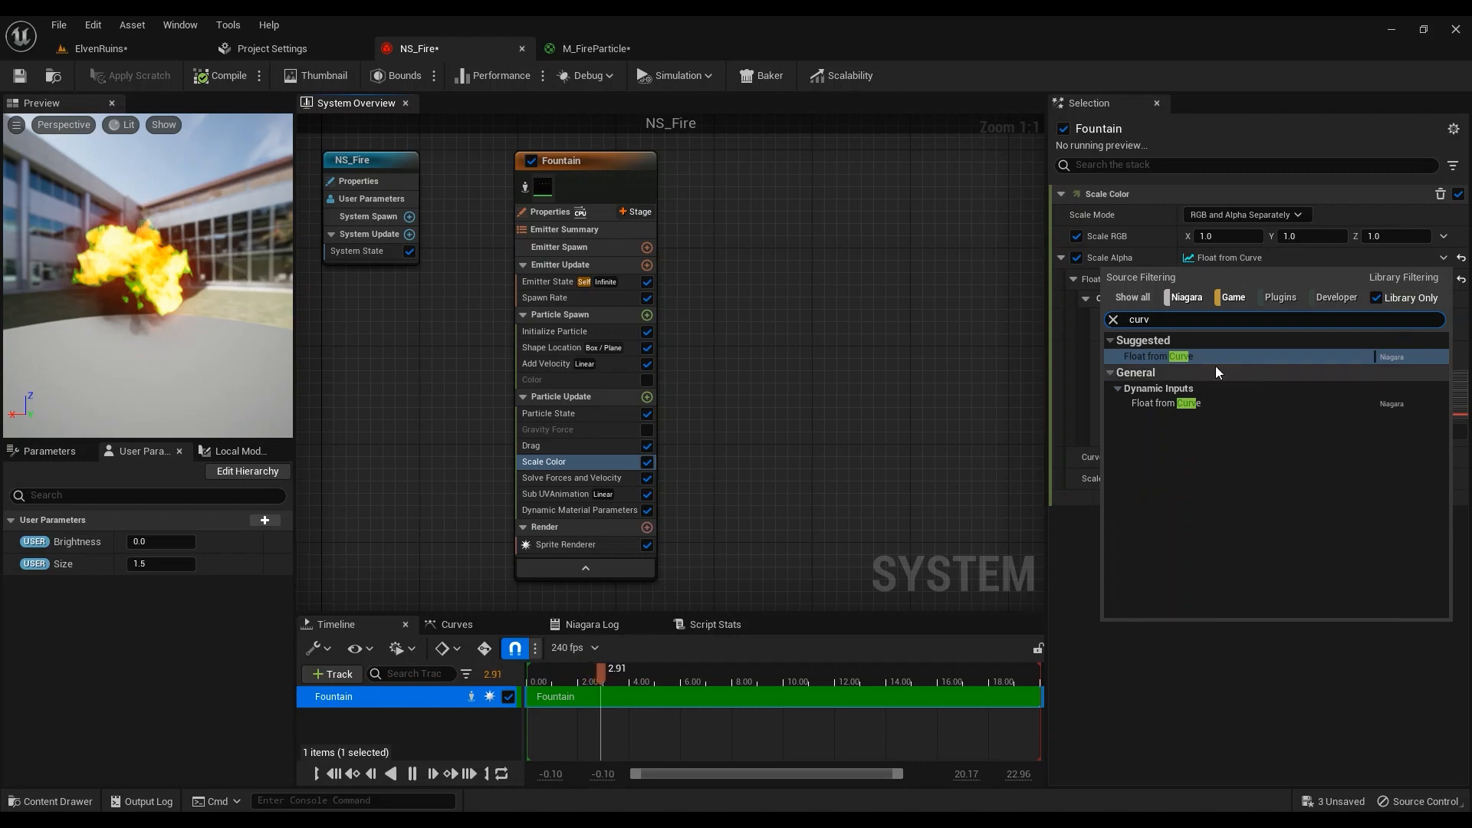
pyautogui.click(1166, 403)
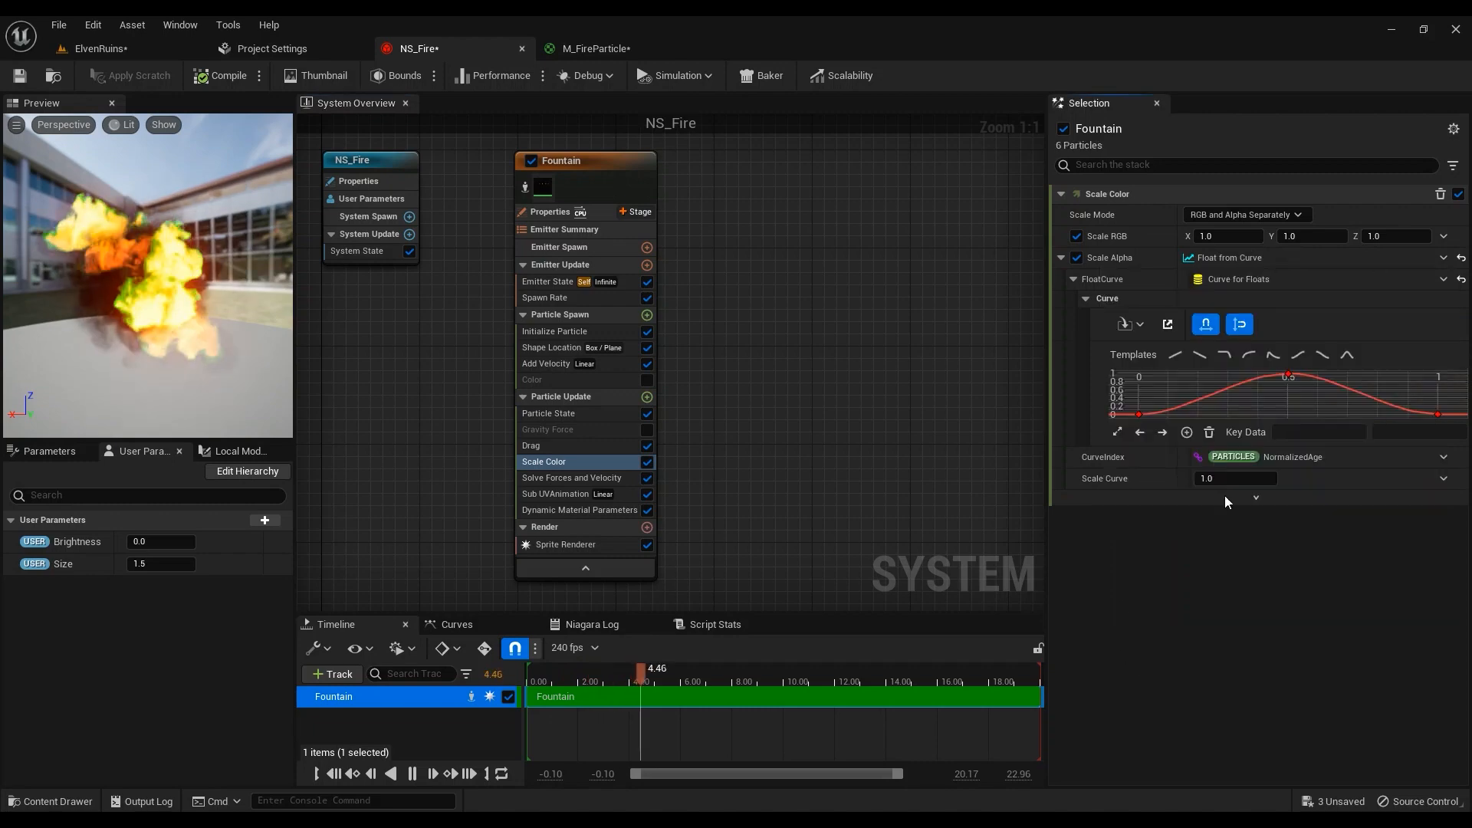
# Inspect the alpha curve keys at 0 and the 0.5 peak, then review Solve Forces and Velocity
pyautogui.rightClick(1180, 407)
pyautogui.click(1150, 422)
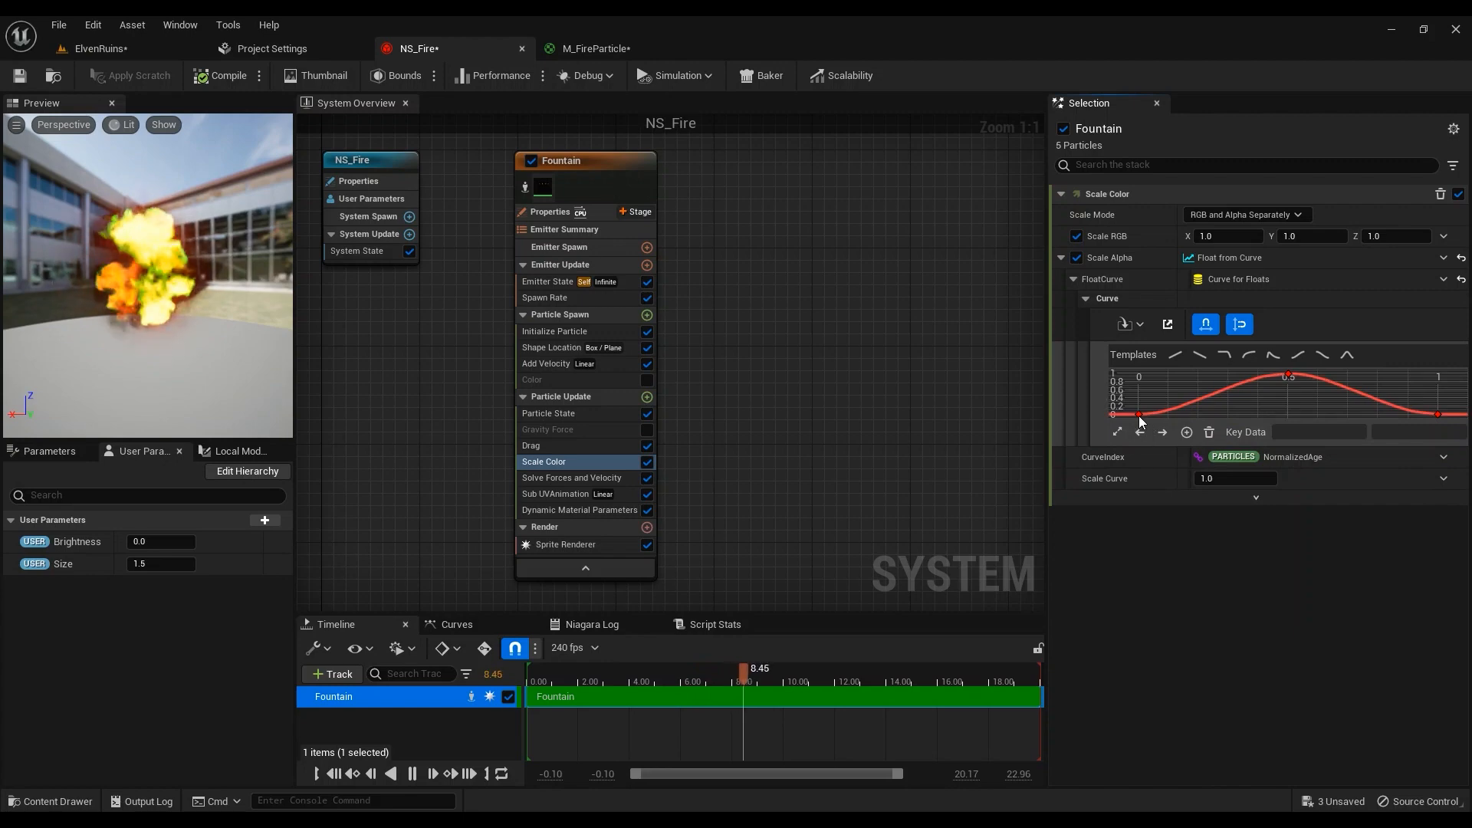
pyautogui.click(1139, 415)
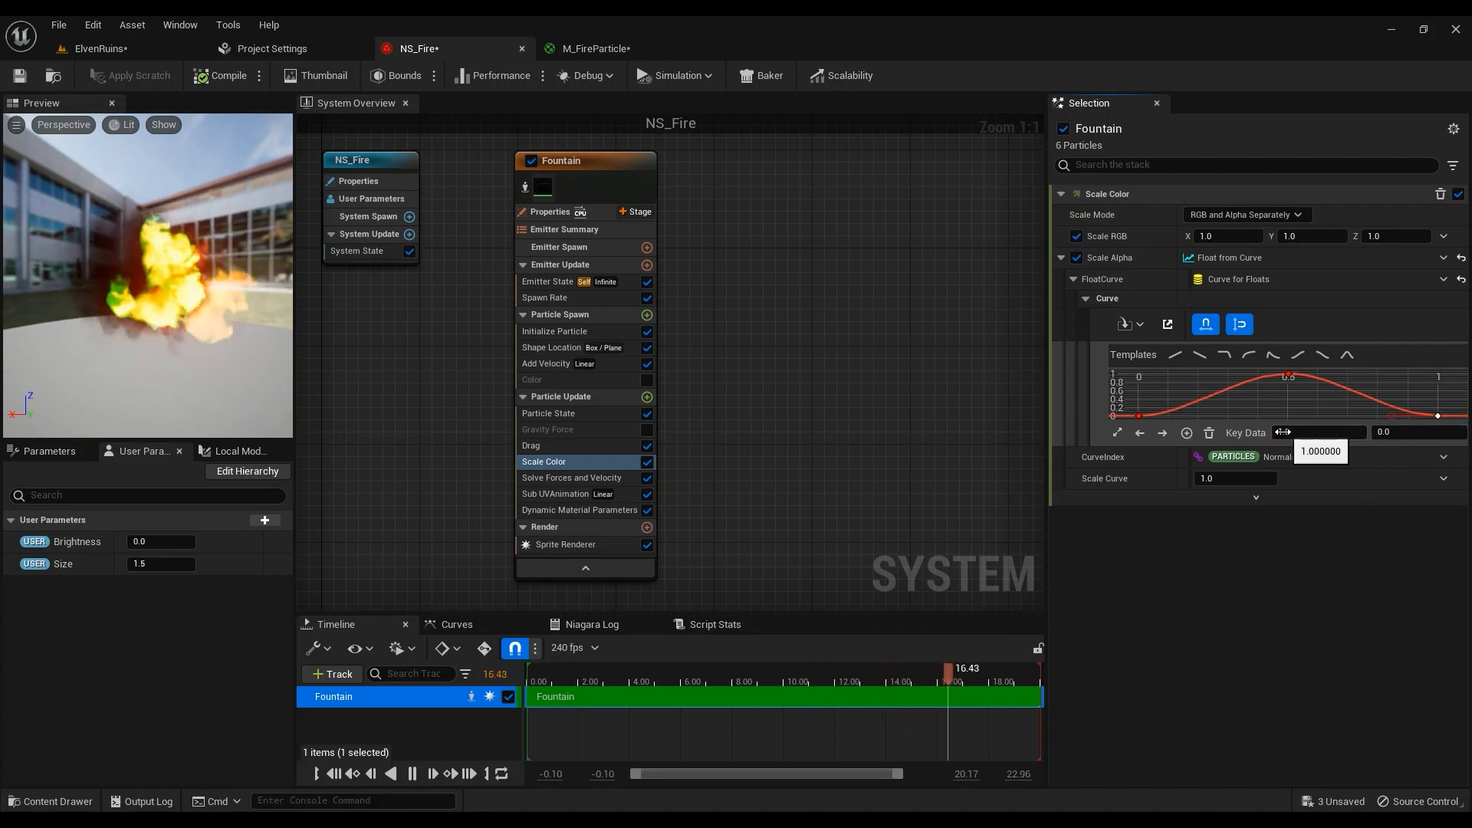
pyautogui.click(1266, 374)
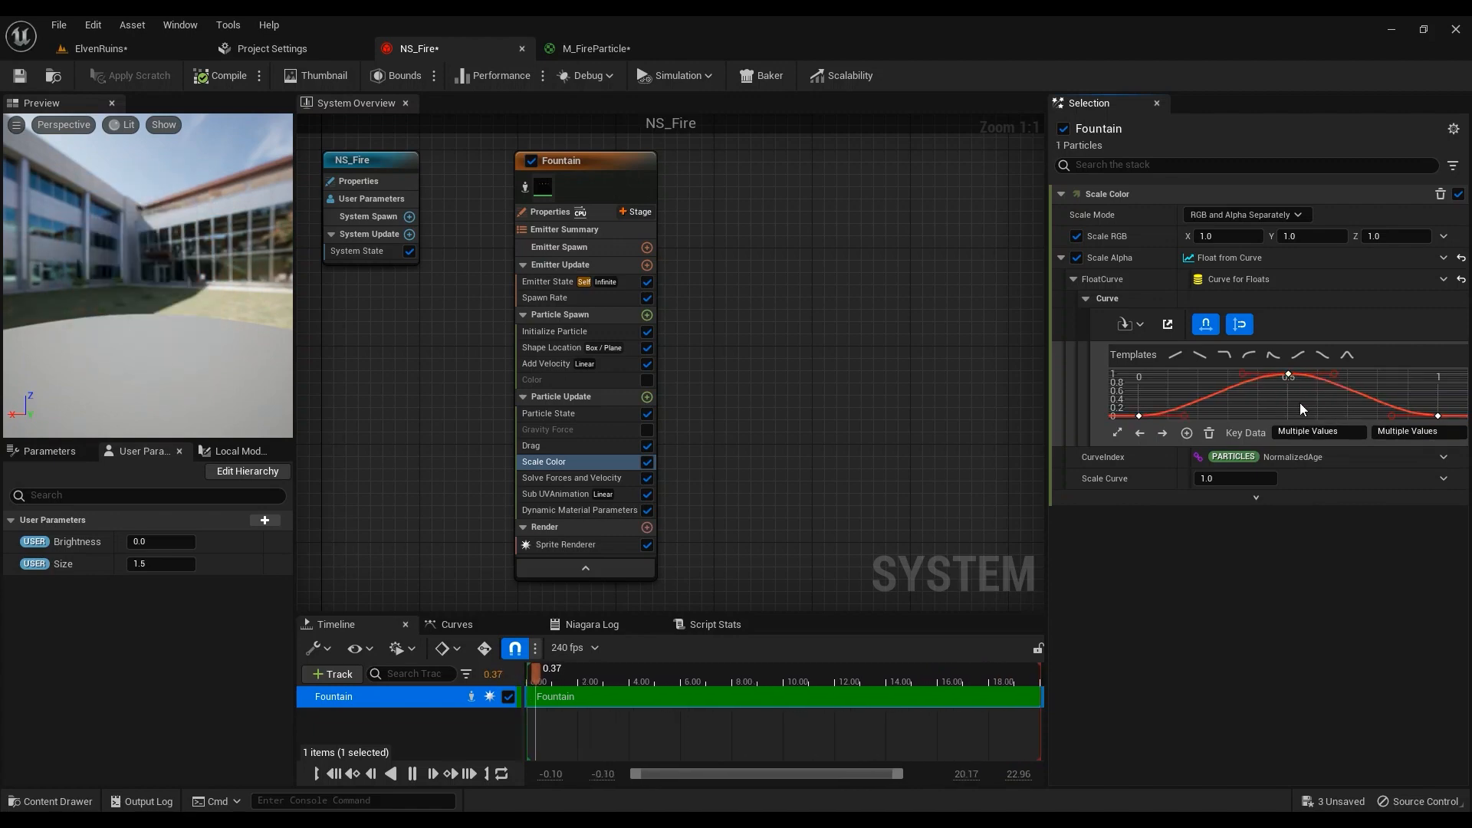
pyautogui.click(1300, 403)
pyautogui.click(1289, 376)
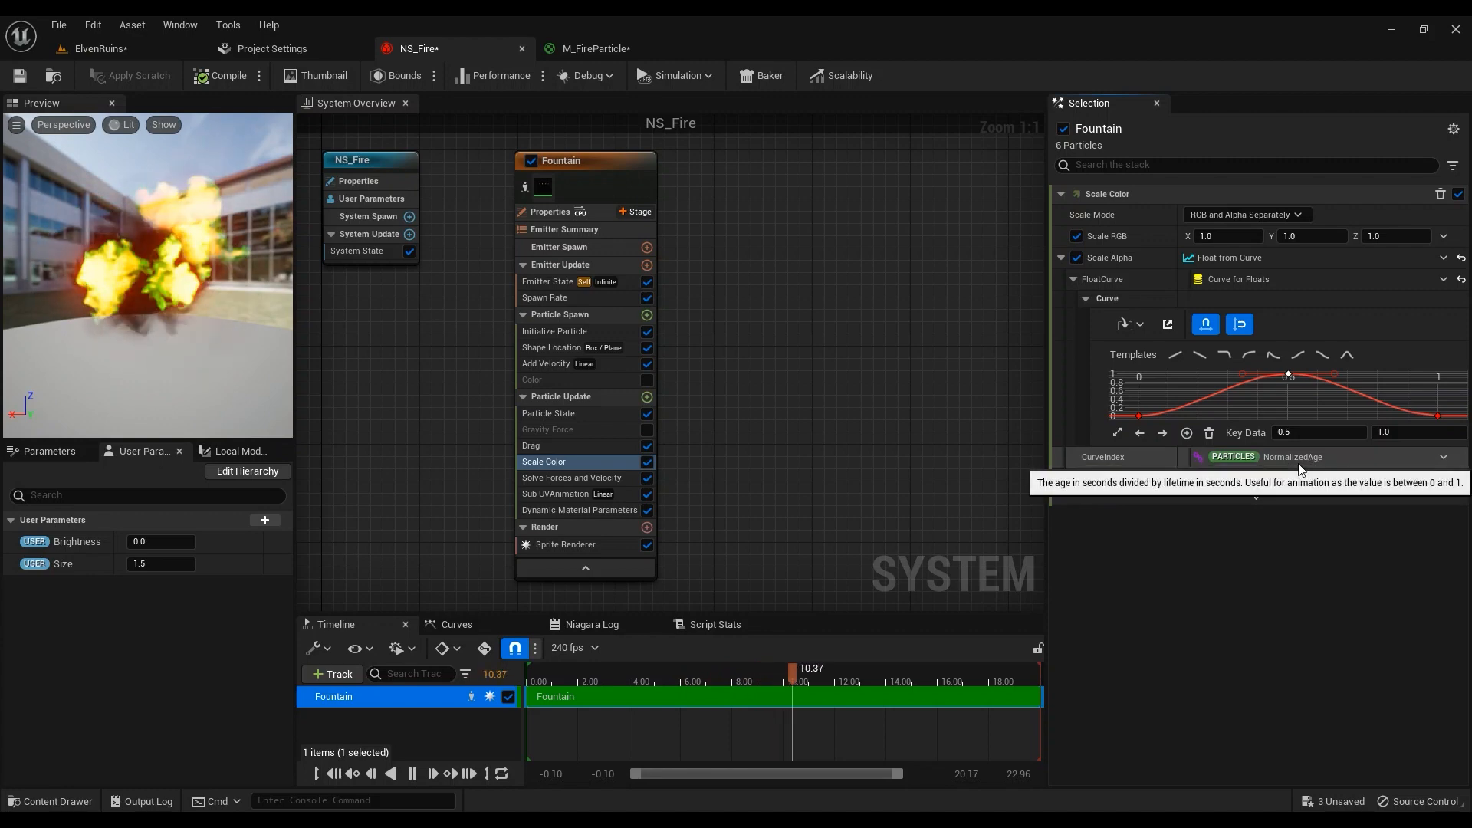
pyautogui.click(588, 477)
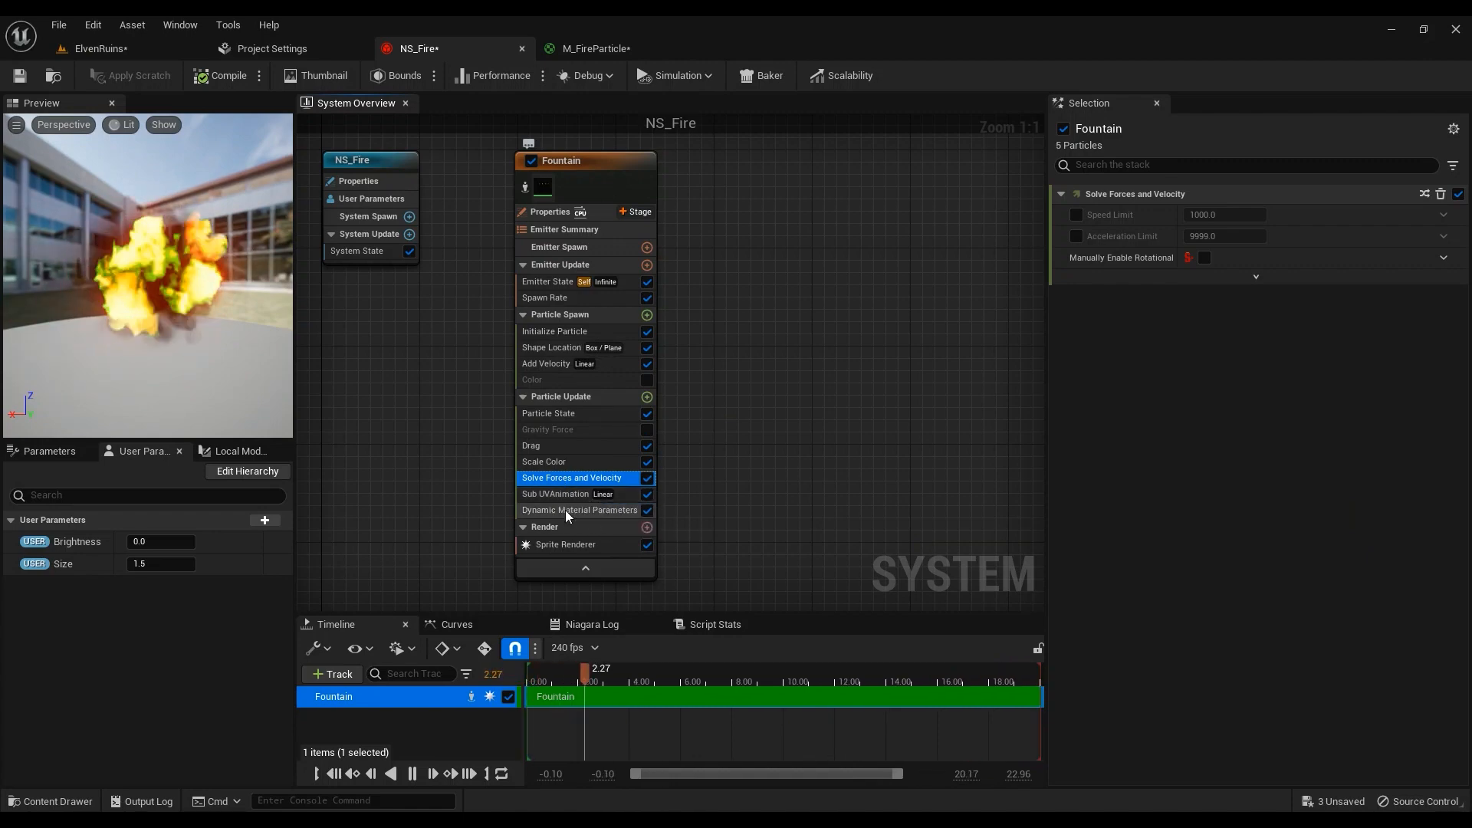
pyautogui.click(549, 499)
# Review the Sub UVAnimation module settings without adding any update module
pyautogui.click(648, 397)
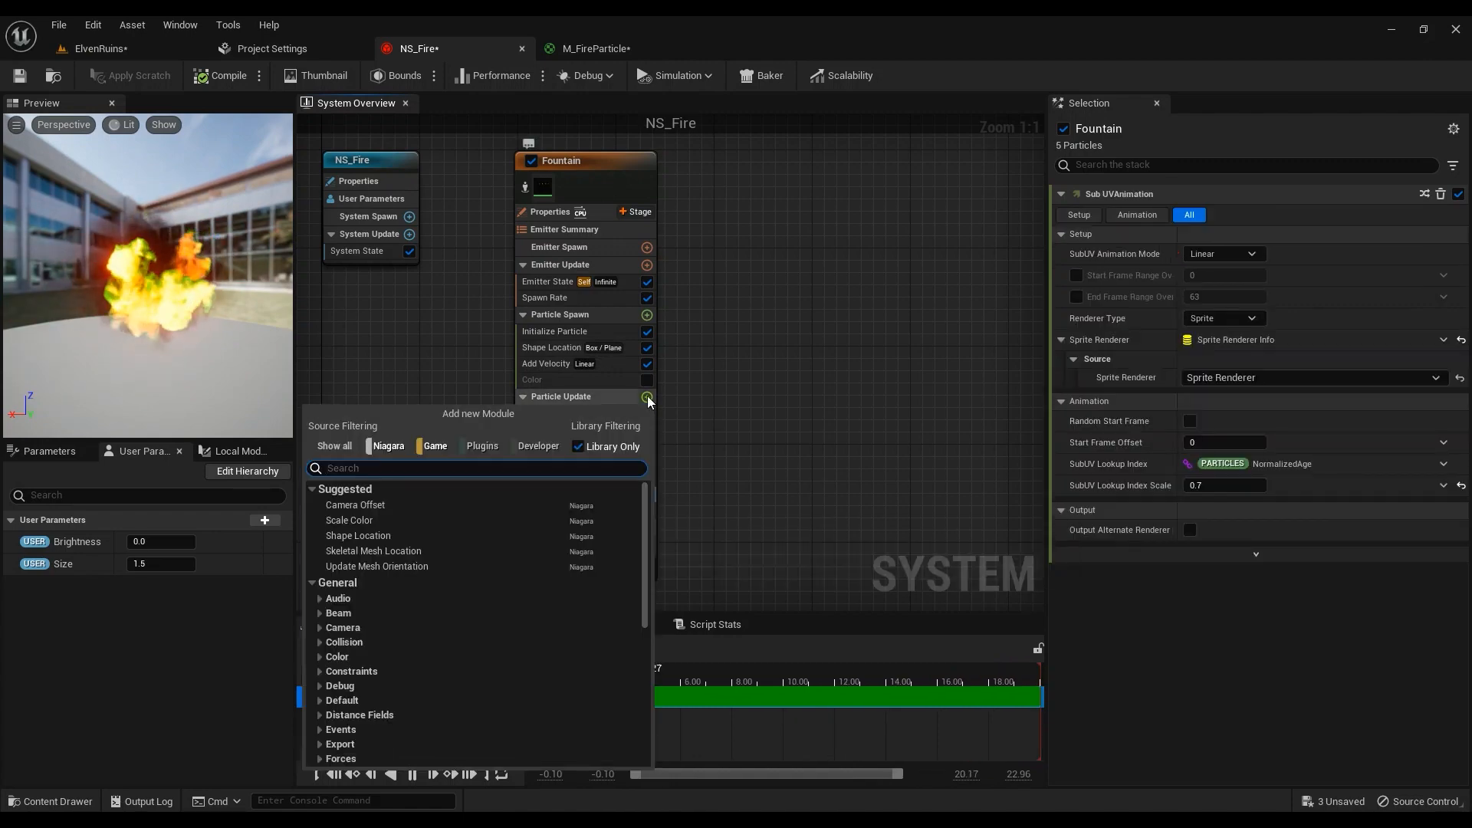
pyautogui.write('sub')
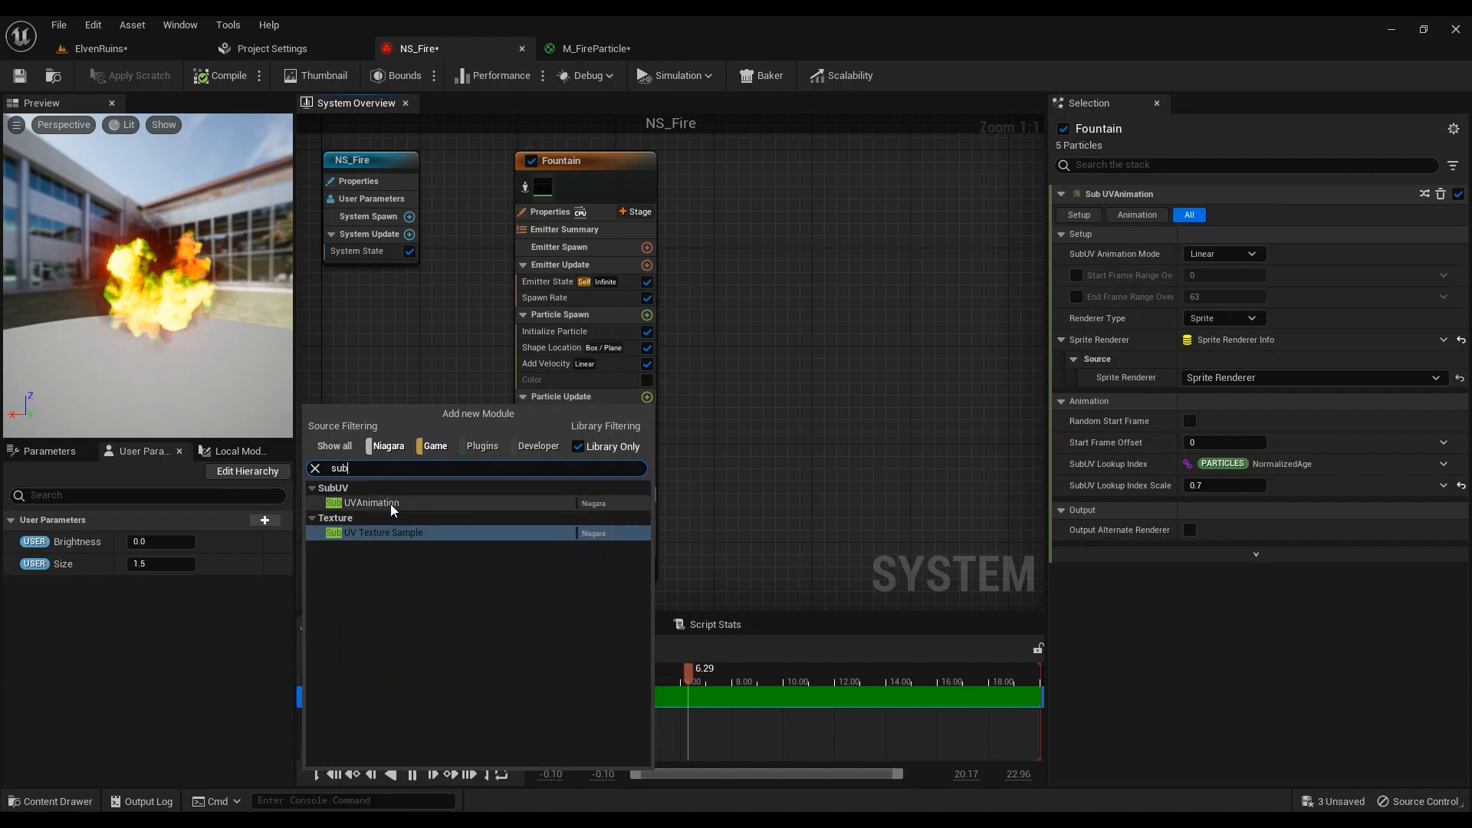
pyautogui.press('Escape')
pyautogui.click(566, 493)
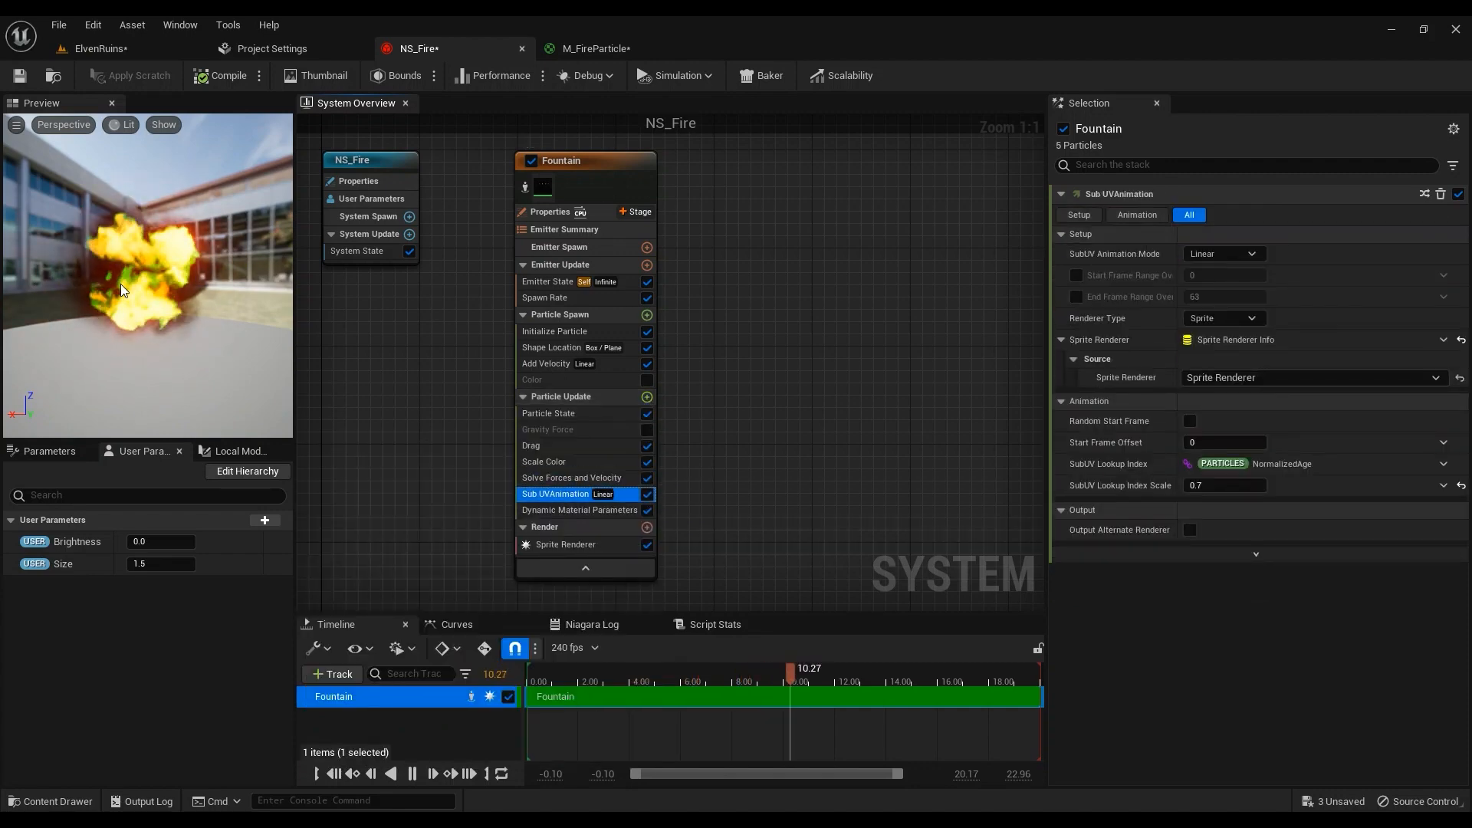
# Switch between M_FireParticle and NS_Fire, ending in the M_FireParticle material graph
pyautogui.click(590, 48)
pyautogui.click(424, 52)
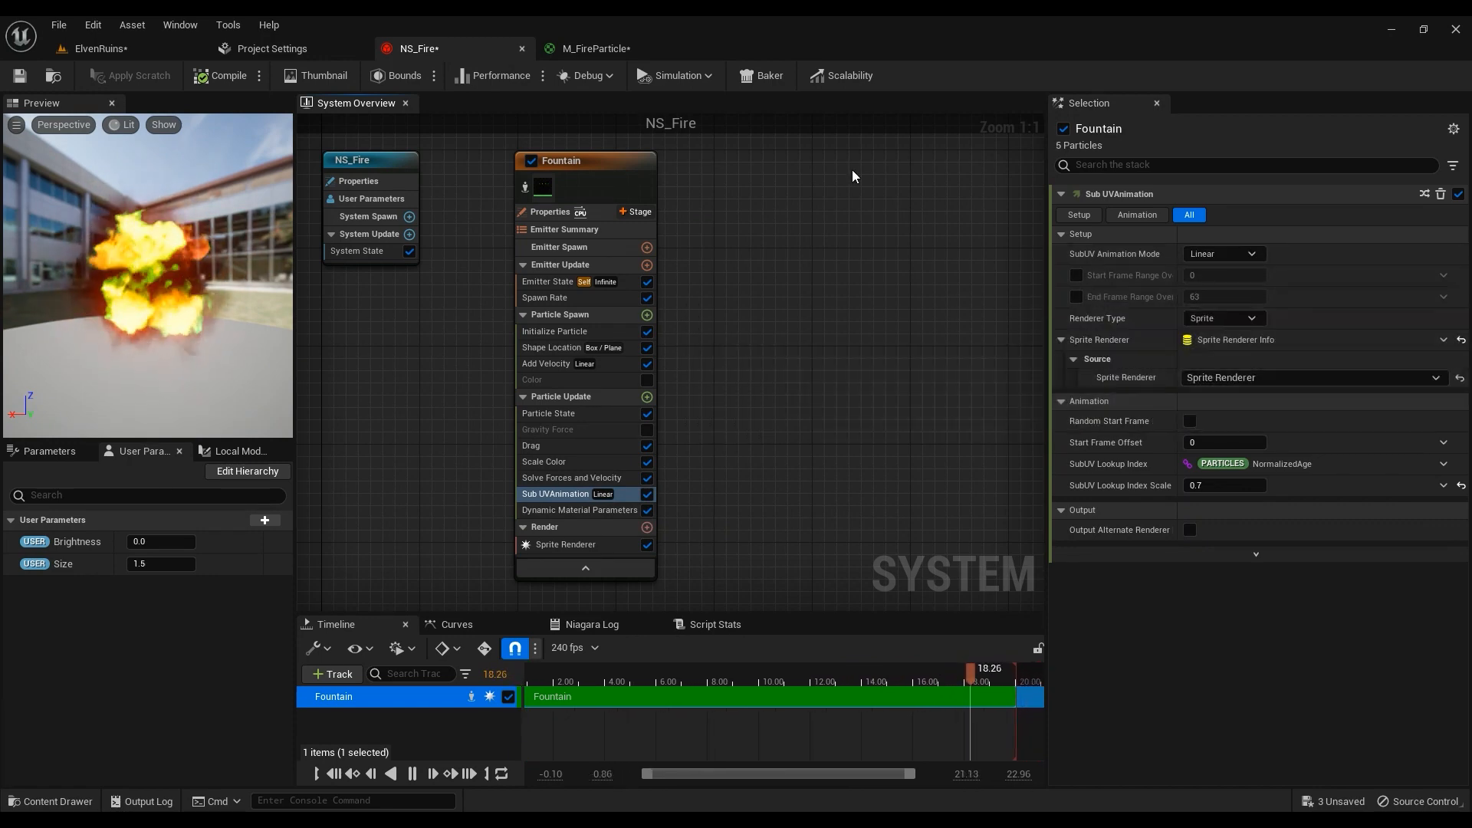
pyautogui.click(606, 48)
# Set the Particle SubUV flipbook texture's Maximum Texture Size to 1024 and close it
pyautogui.doubleClick(507, 381)
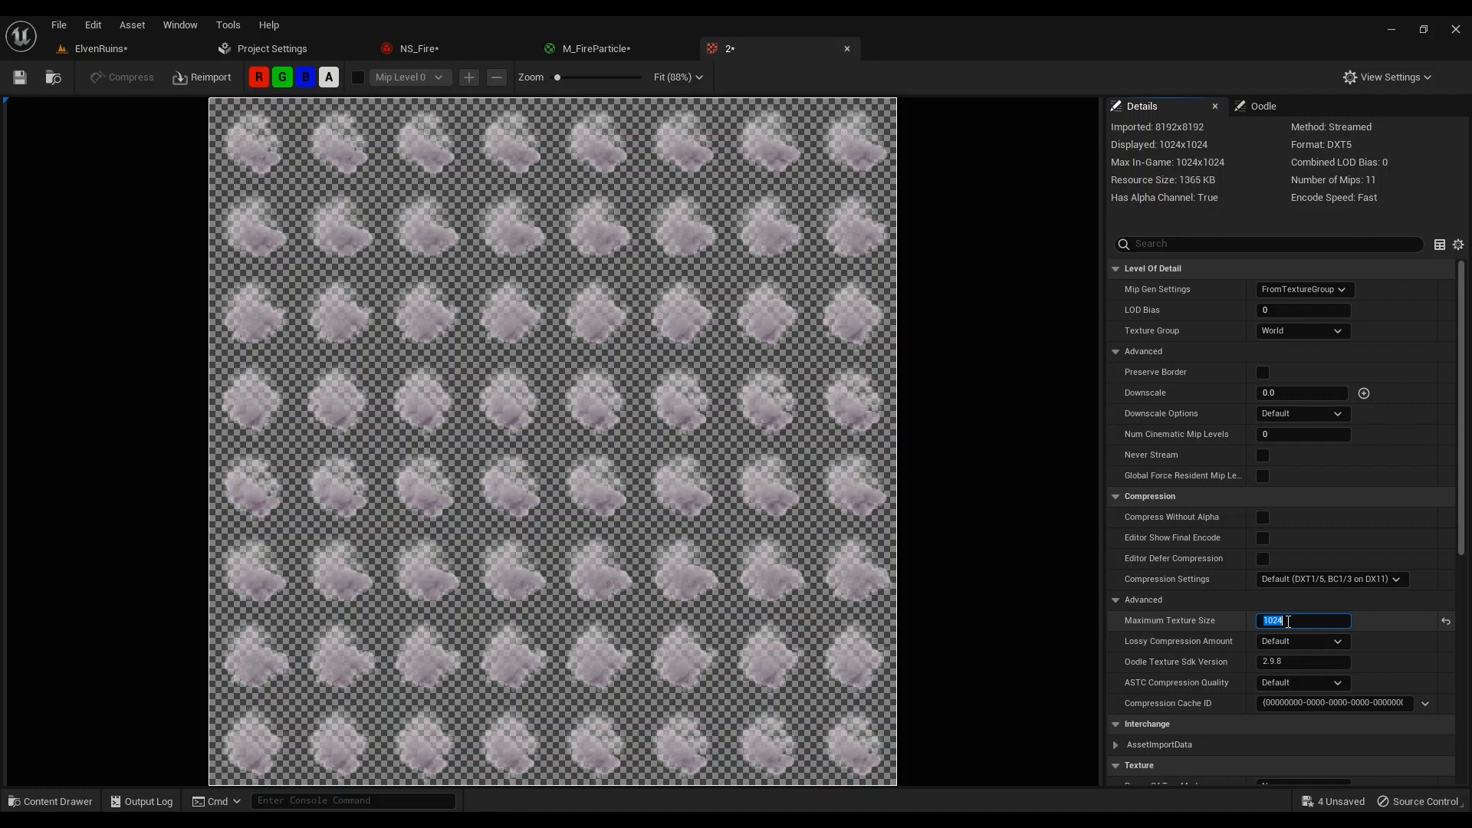
pyautogui.click(847, 49)
# Rebind NS_Fire's SubUV animation to Sprite Renderer, edit Lookup Index Scale, and view ElvenRuins
pyautogui.click(419, 48)
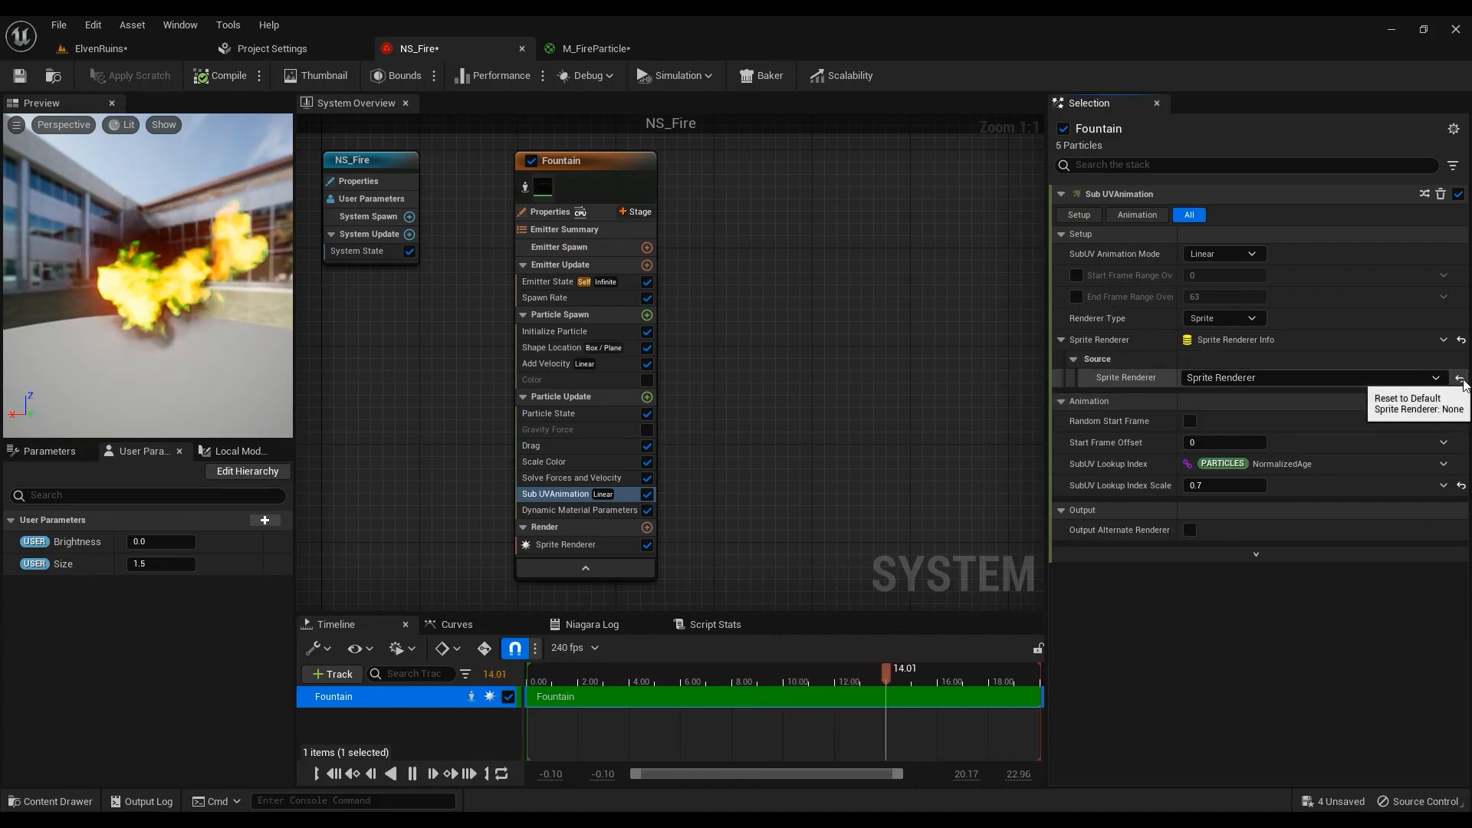
pyautogui.click(1460, 377)
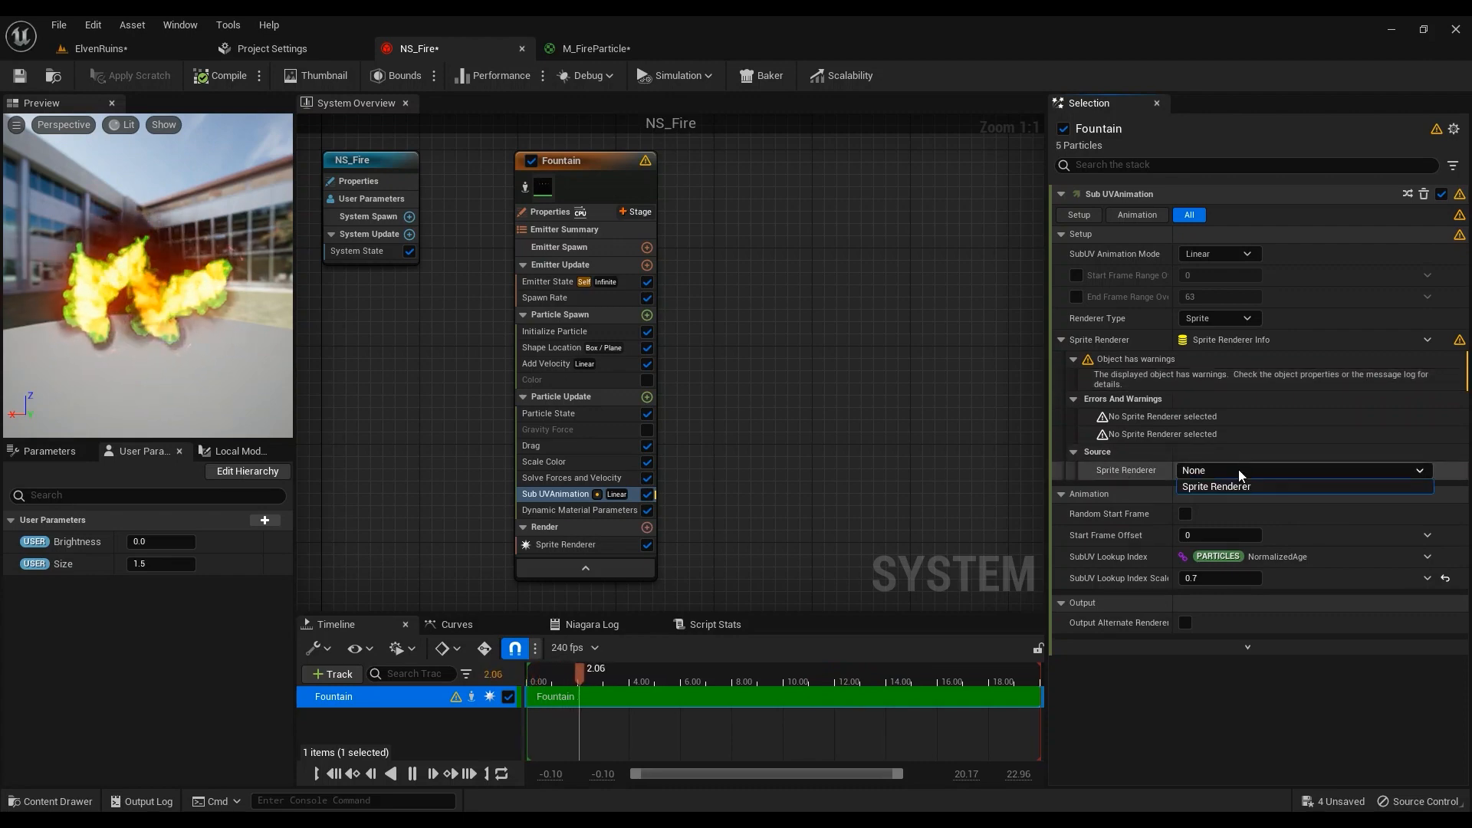
pyautogui.click(1239, 469)
pyautogui.click(1227, 490)
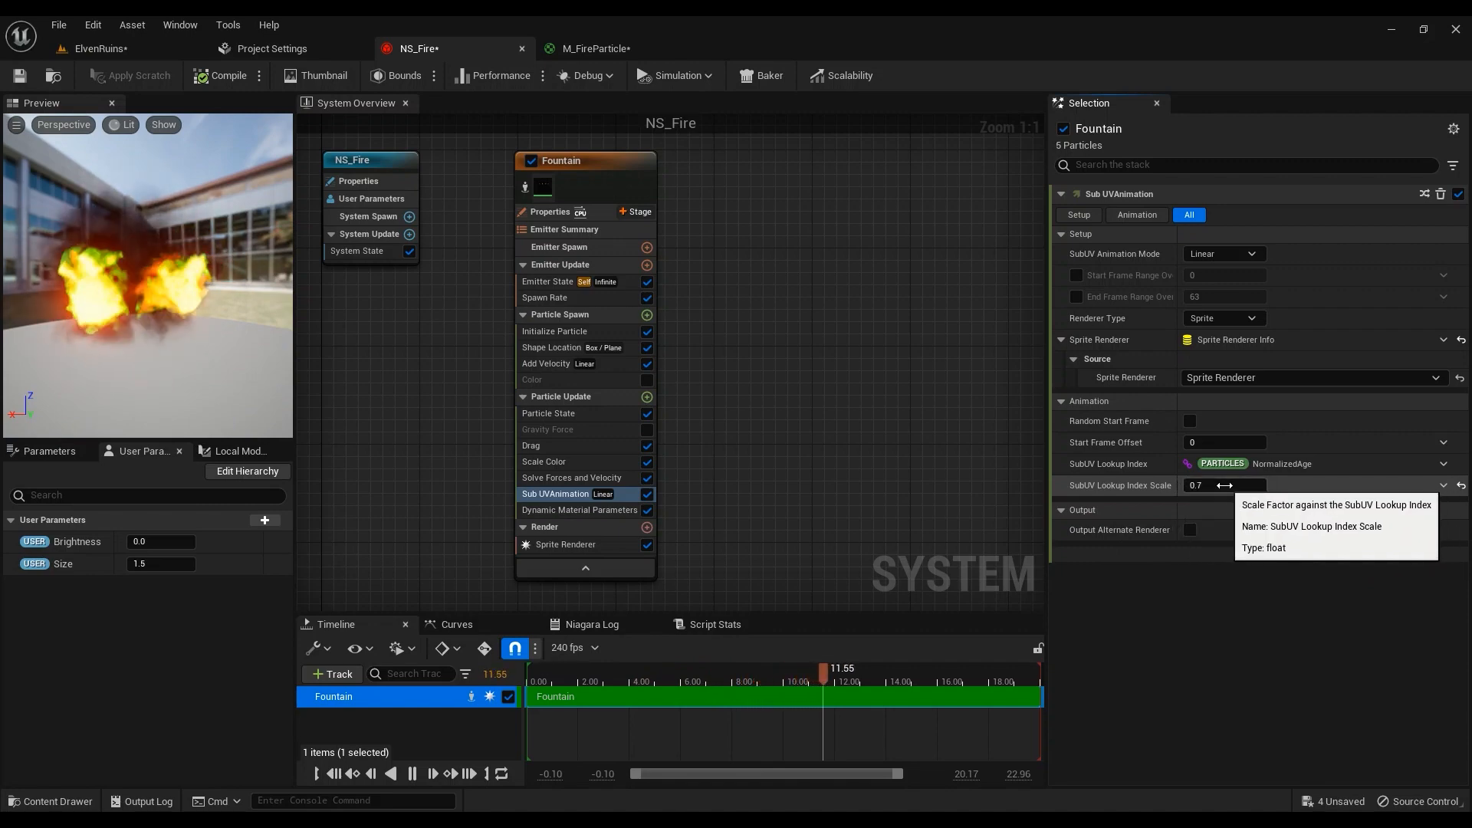
pyautogui.click(1230, 487)
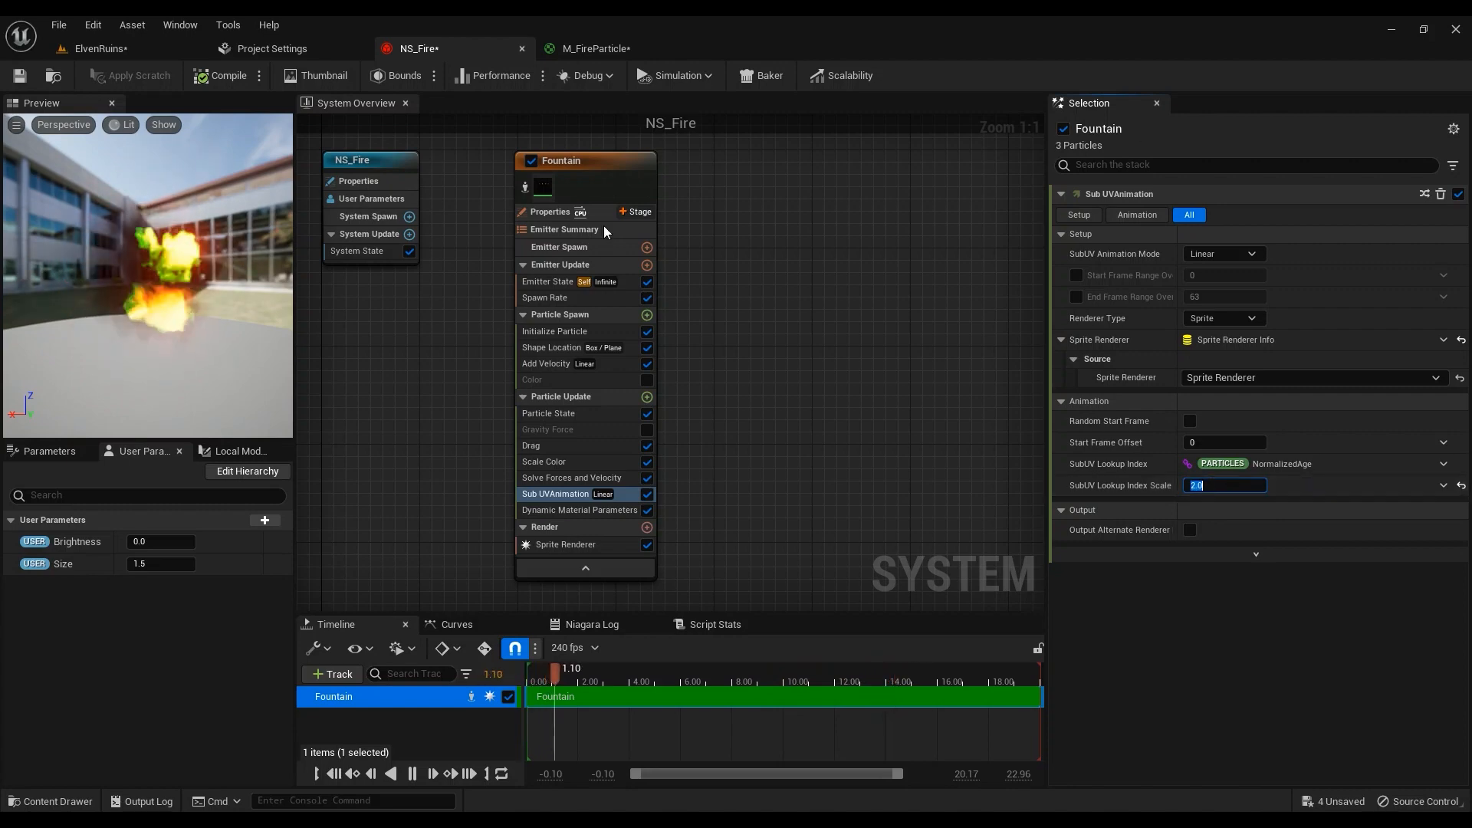
pyautogui.click(125, 48)
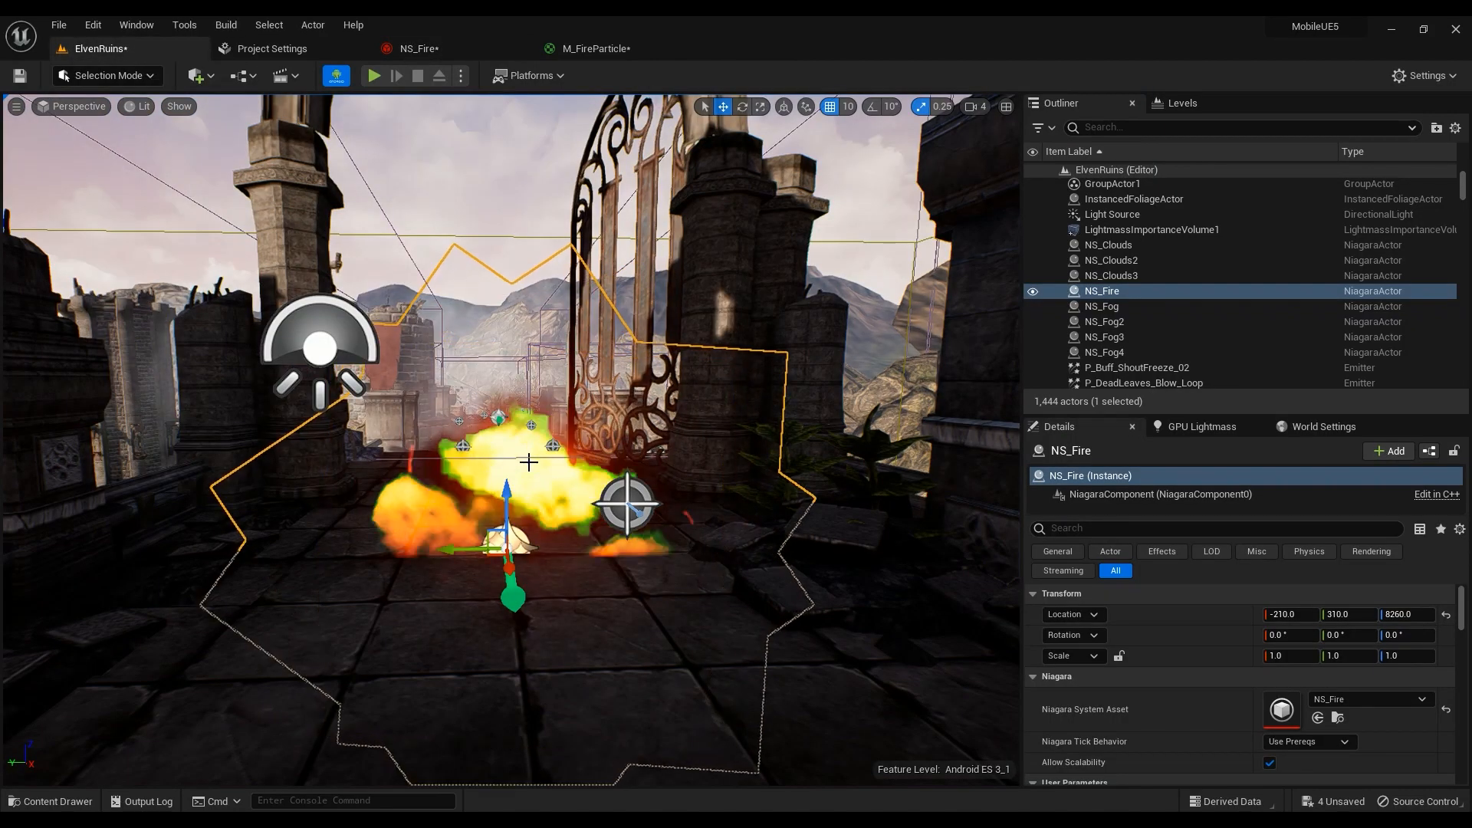
# Show NS_Fire's Dynamic Material Parameters: R 1.0, G 0.036364, B from User Brightness
pyautogui.click(596, 48)
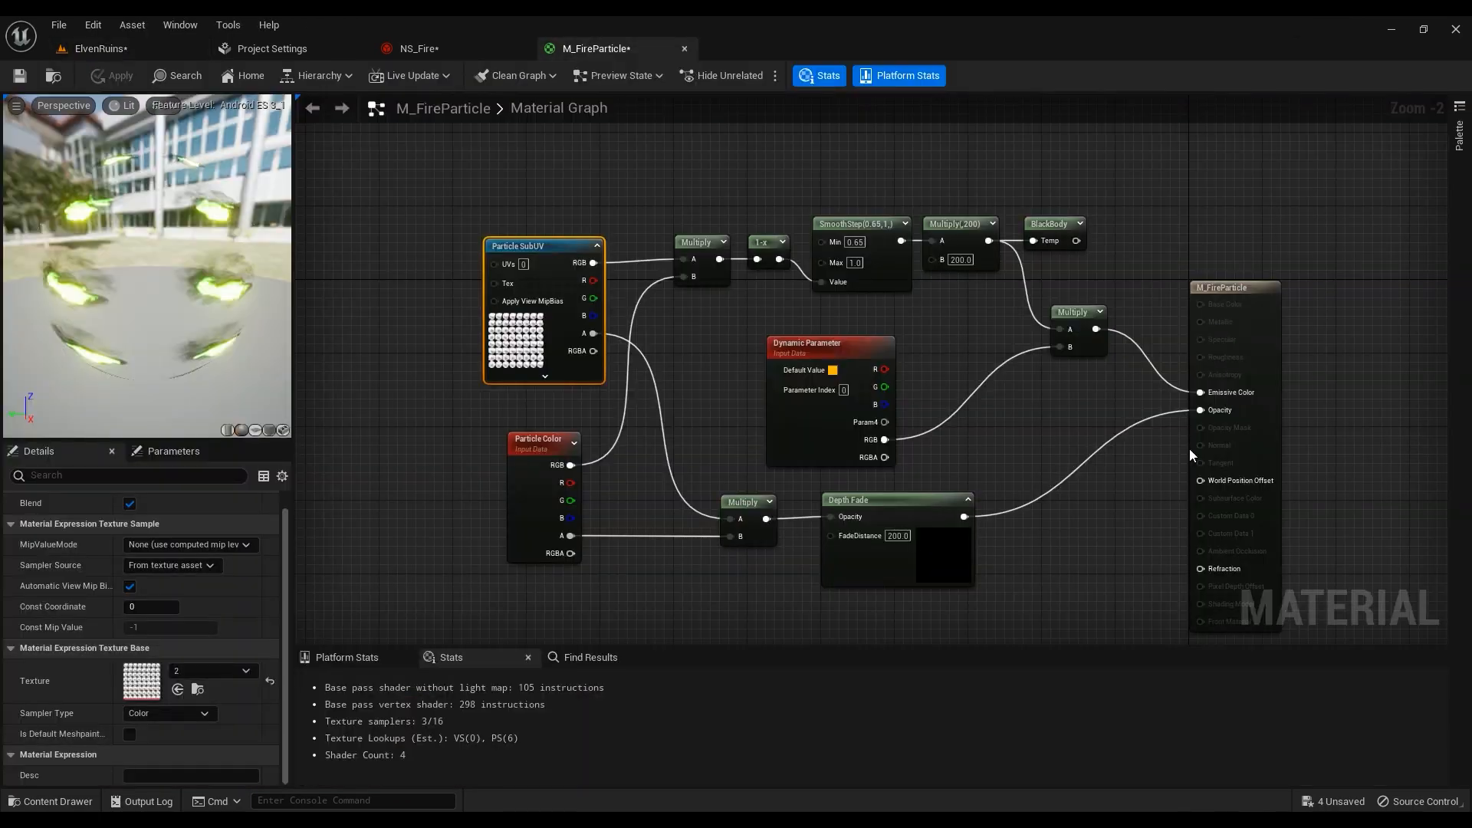
pyautogui.click(496, 44)
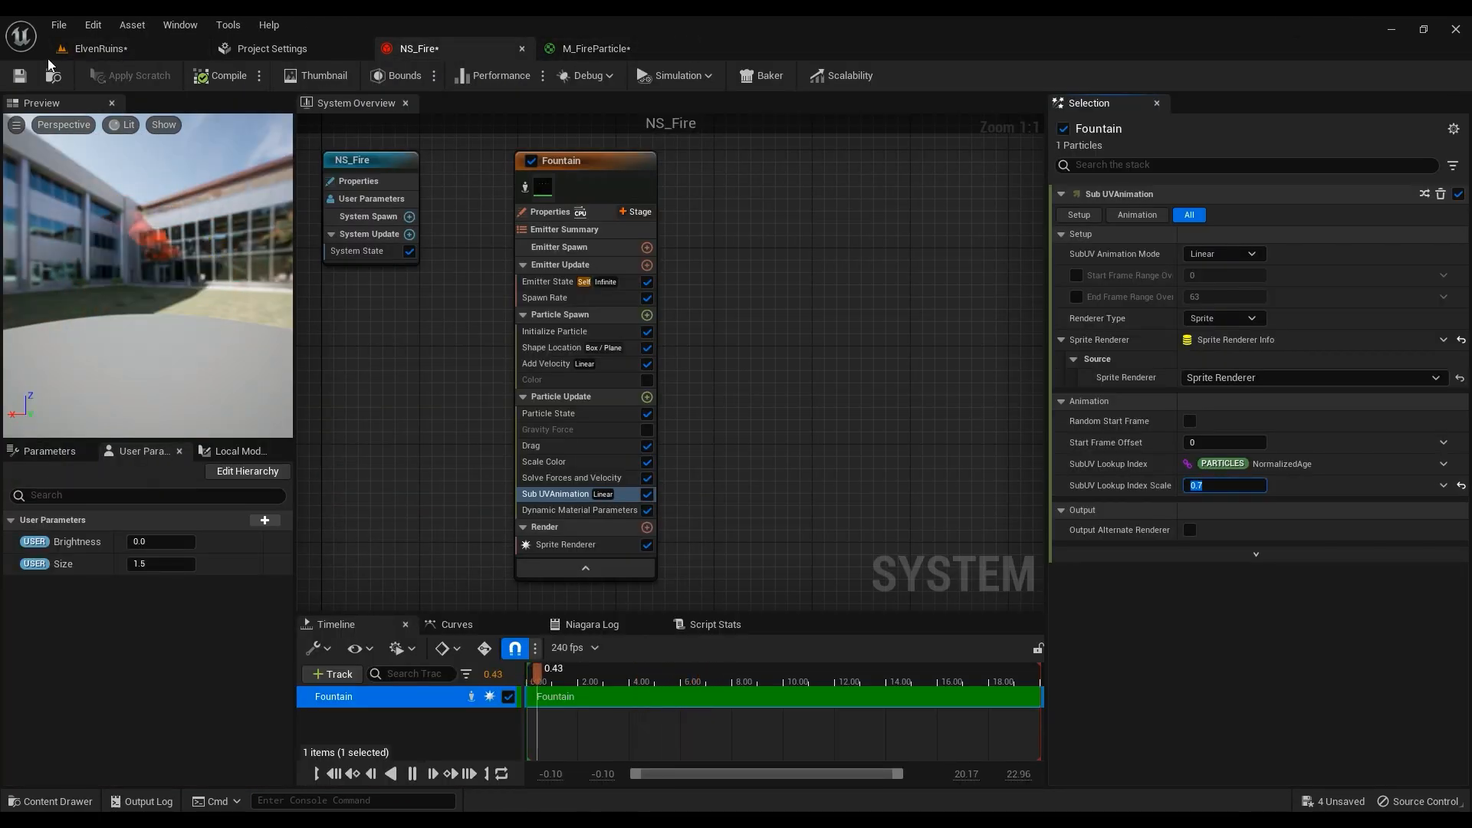
pyautogui.click(157, 50)
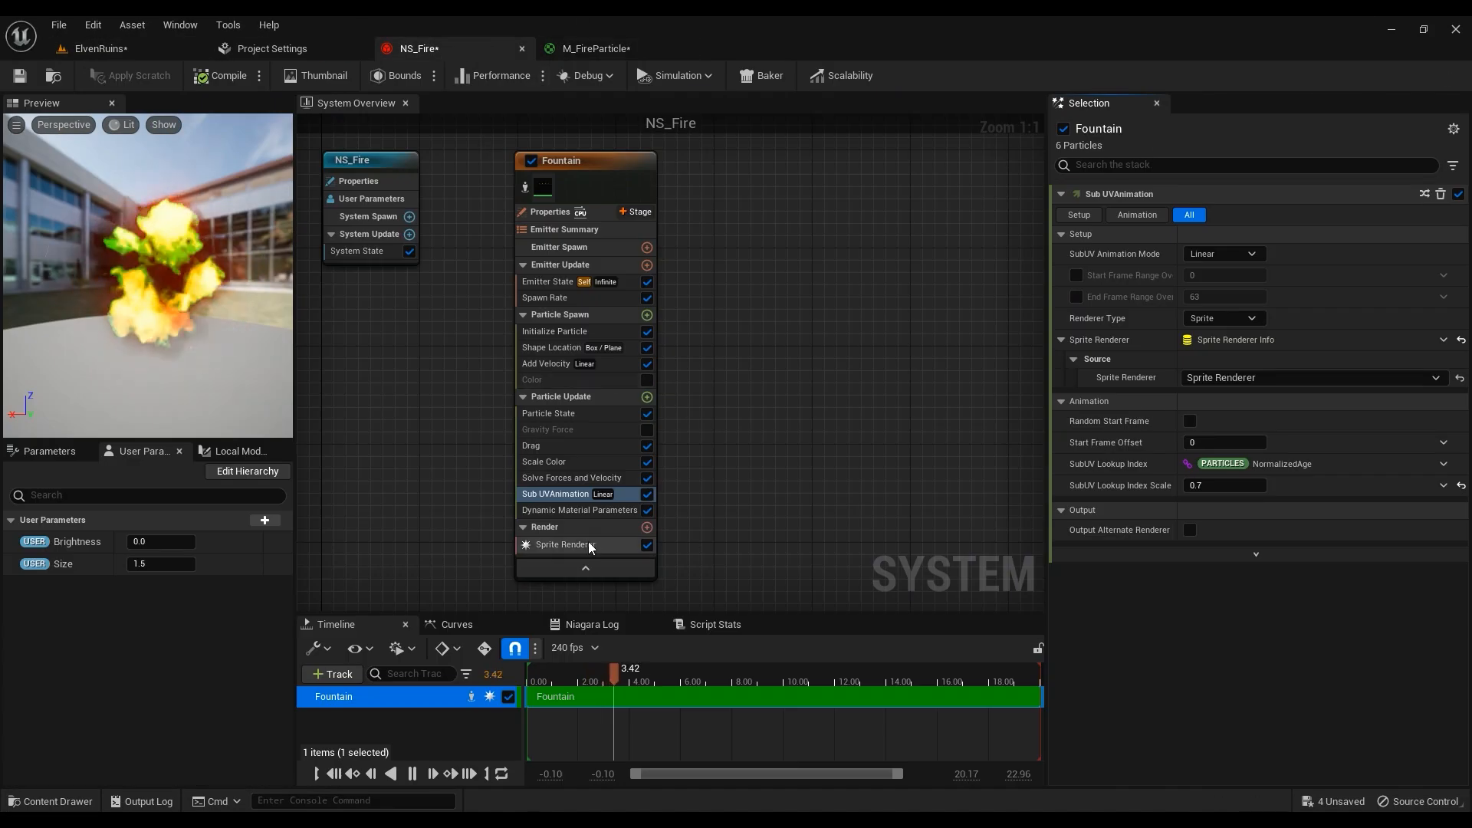
pyautogui.click(557, 510)
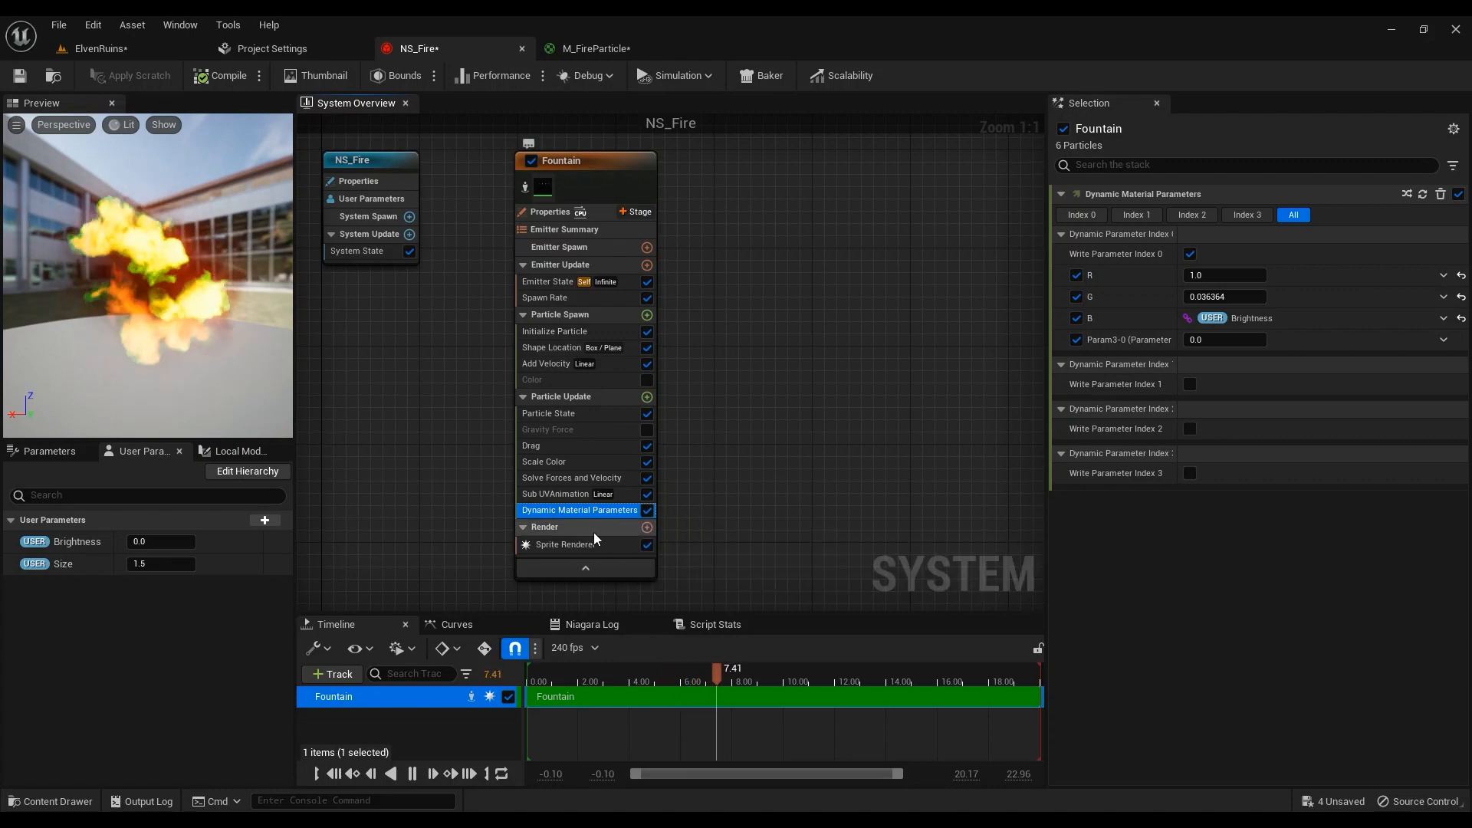
# Move M_FireParticle's Dynamic Parameter node up and left, then return to NS_Fire
pyautogui.click(594, 48)
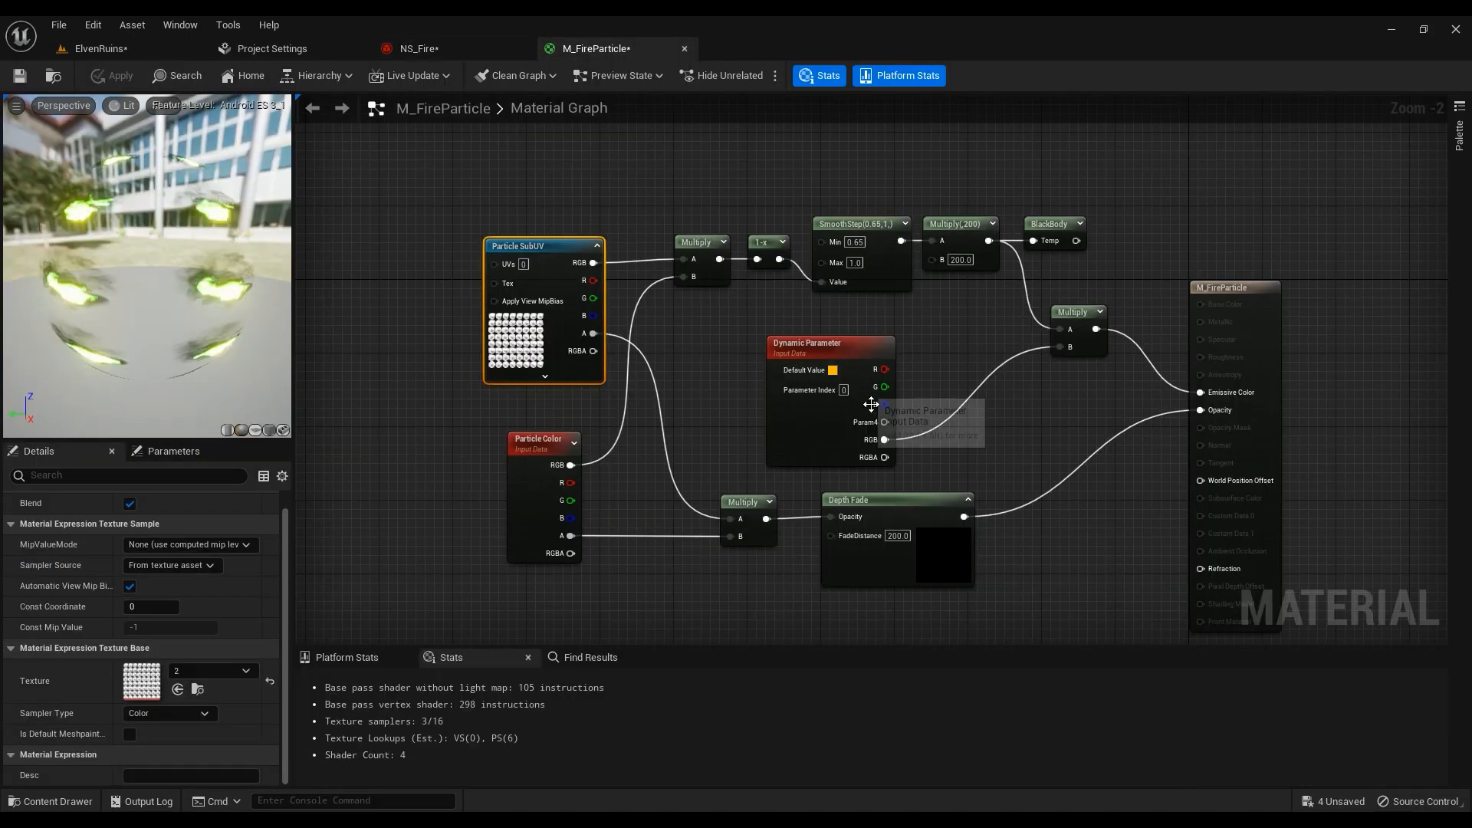
pyautogui.moveTo(821, 353); pyautogui.dragTo(795, 342)
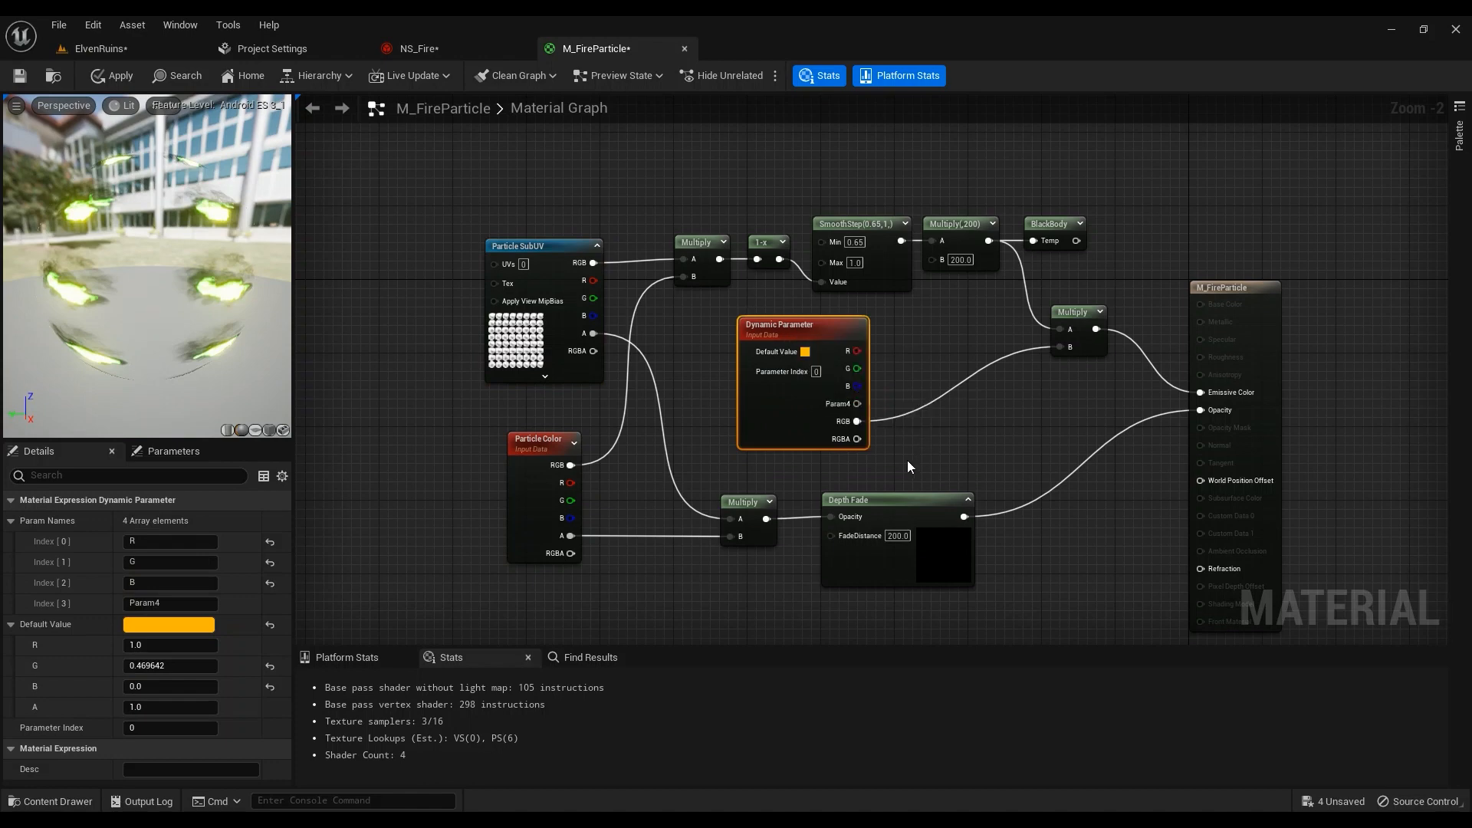
pyautogui.click(452, 50)
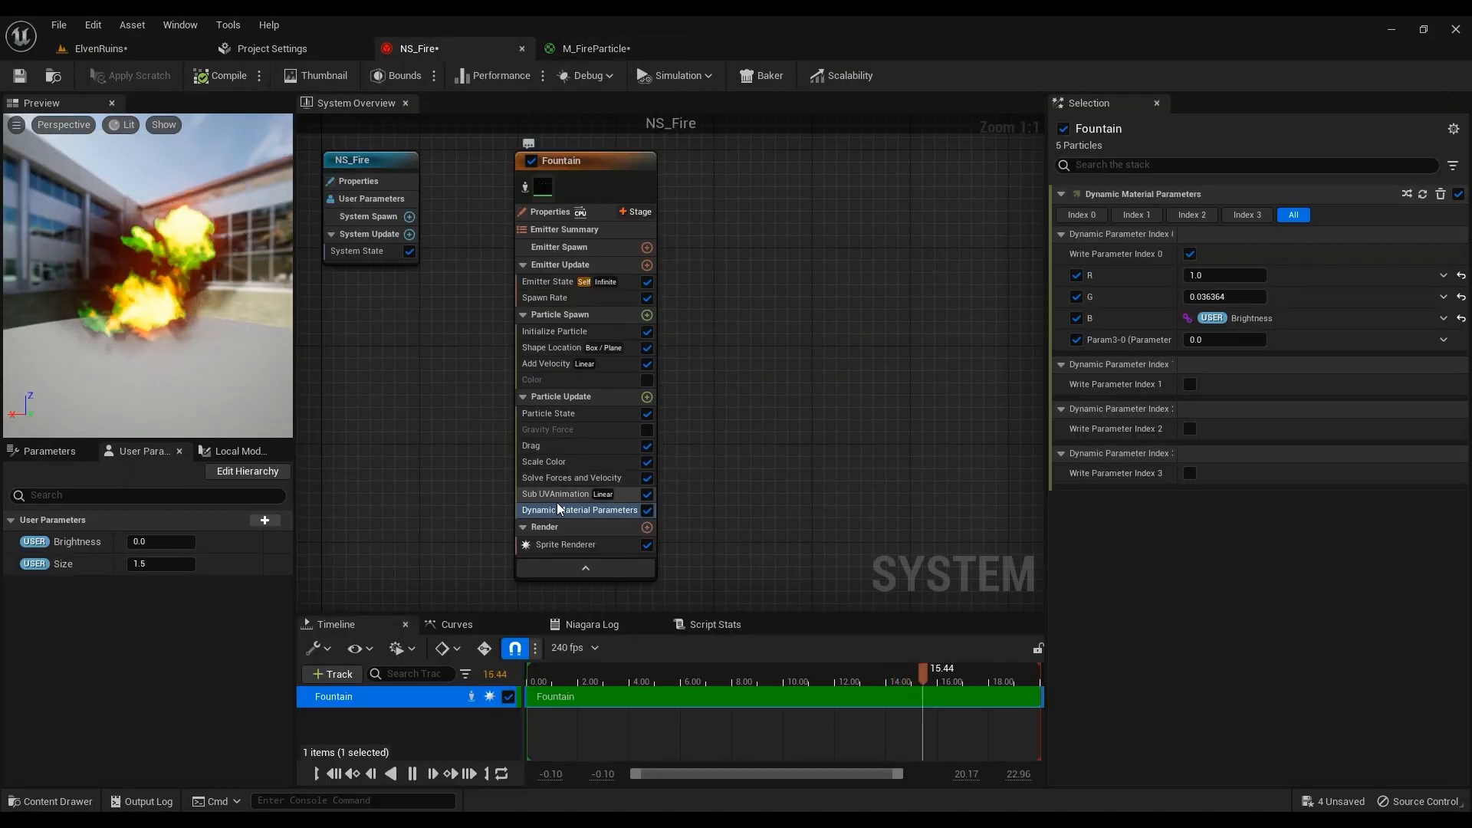
pyautogui.click(646, 397)
# Add the Dynamic Material Parameters module to Particle Update, then return to the M_FireParticle graph
pyautogui.write('dyn')
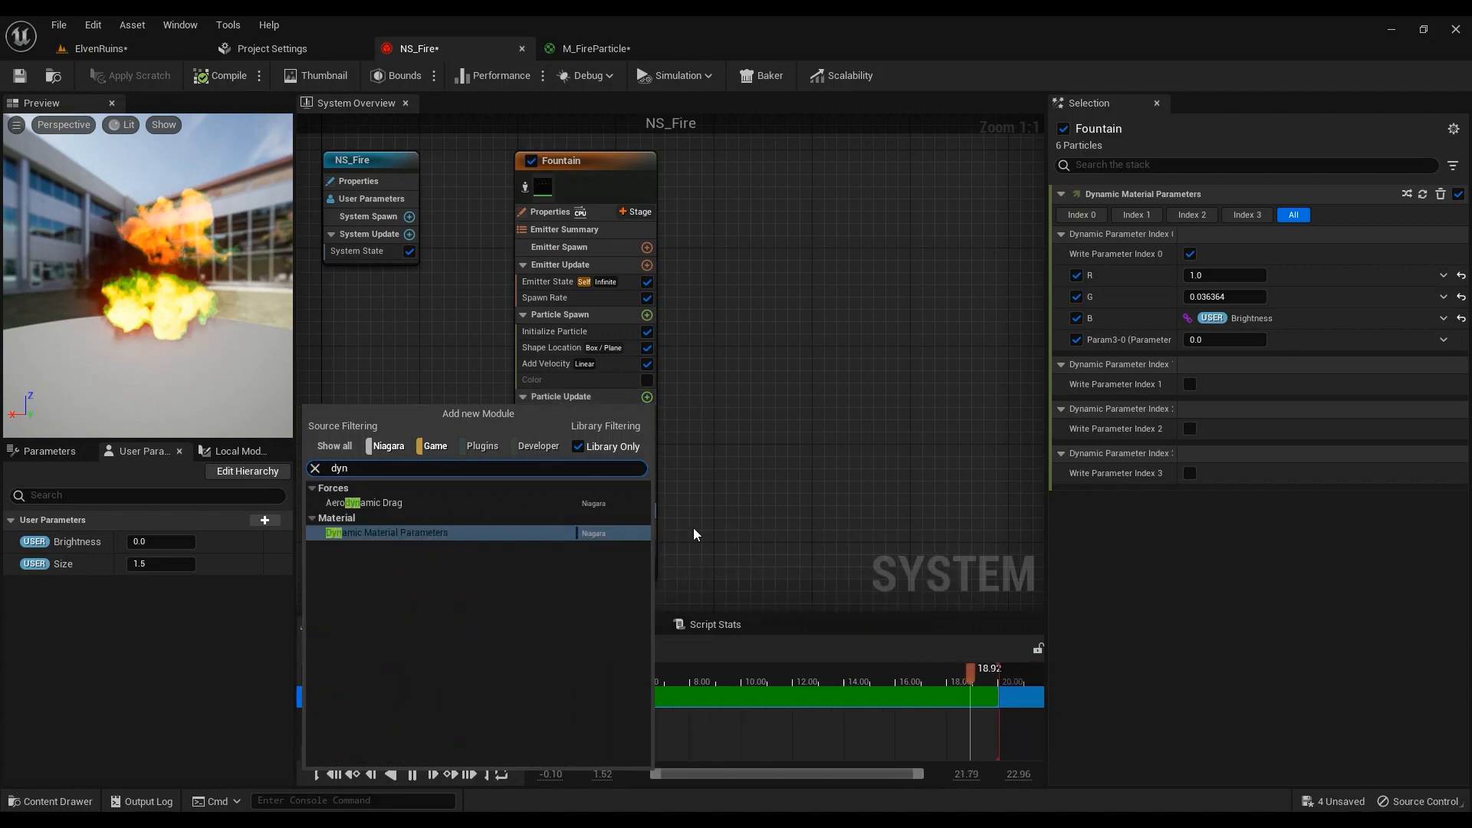
pyautogui.click(369, 534)
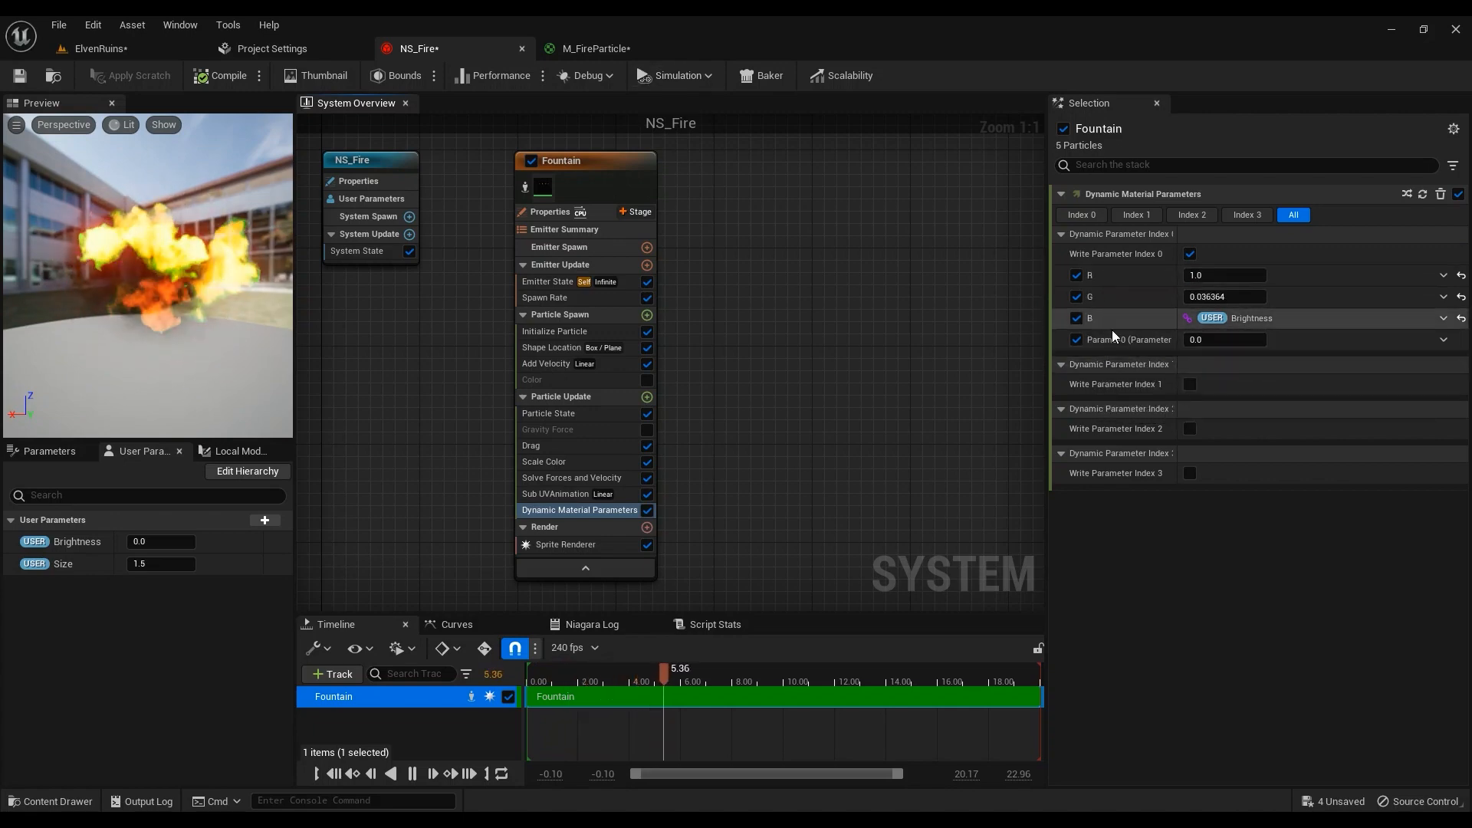
pyautogui.click(597, 49)
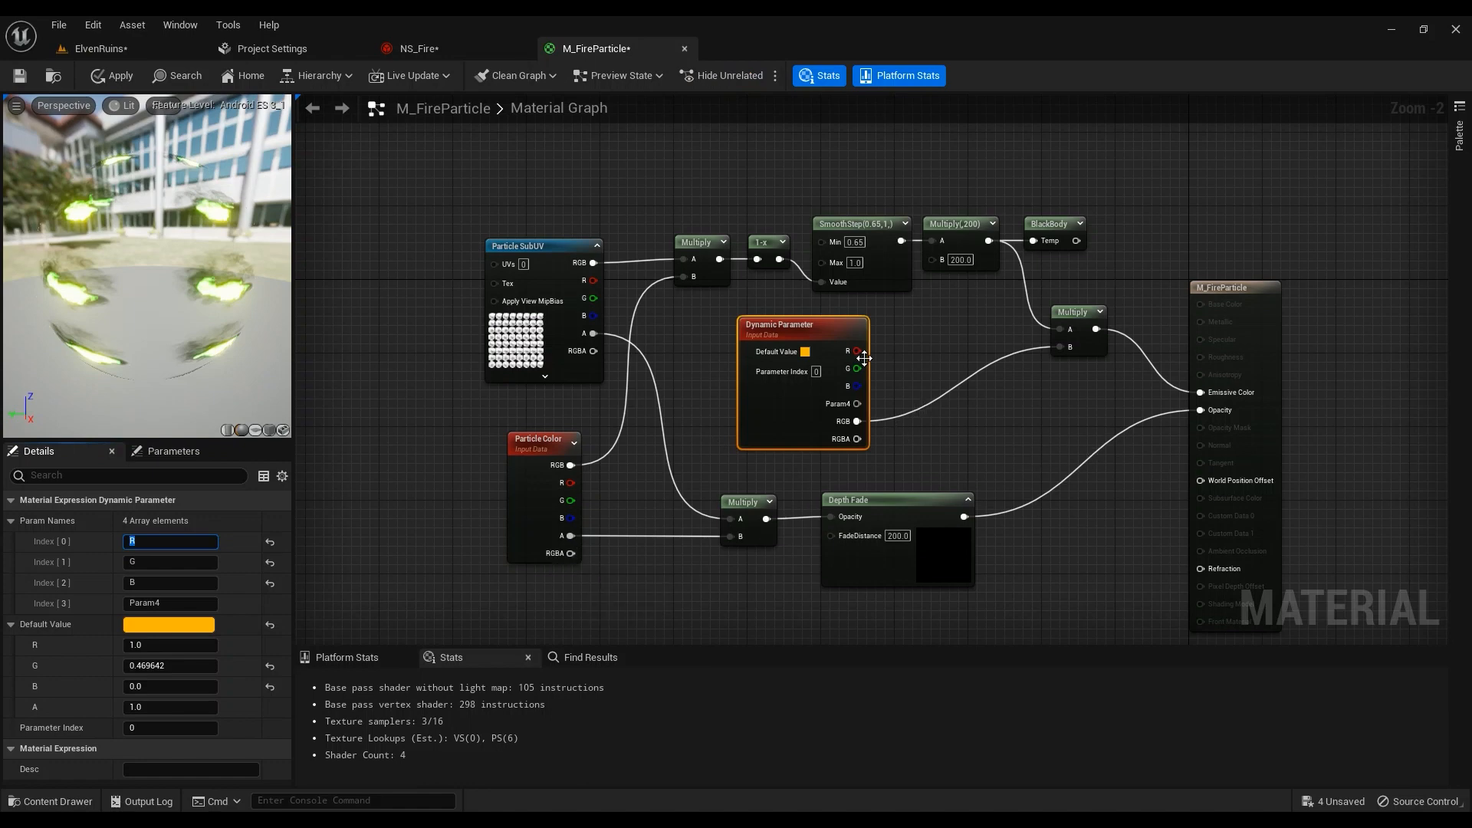
# In NS_Fire, try Float from Curve on the R dynamic parameter, then undo to constant 1.0
pyautogui.click(429, 48)
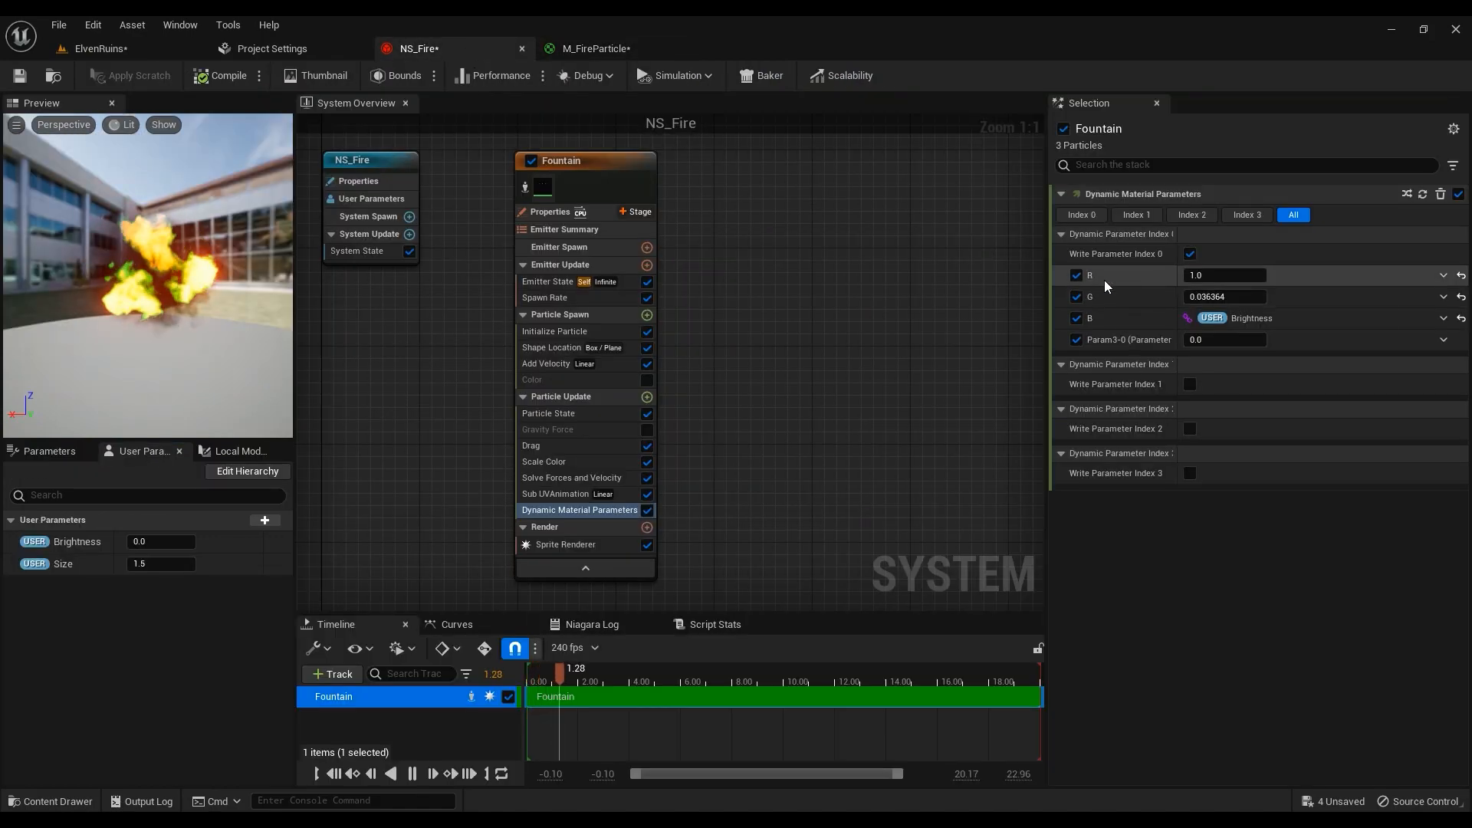
pyautogui.click(1444, 276)
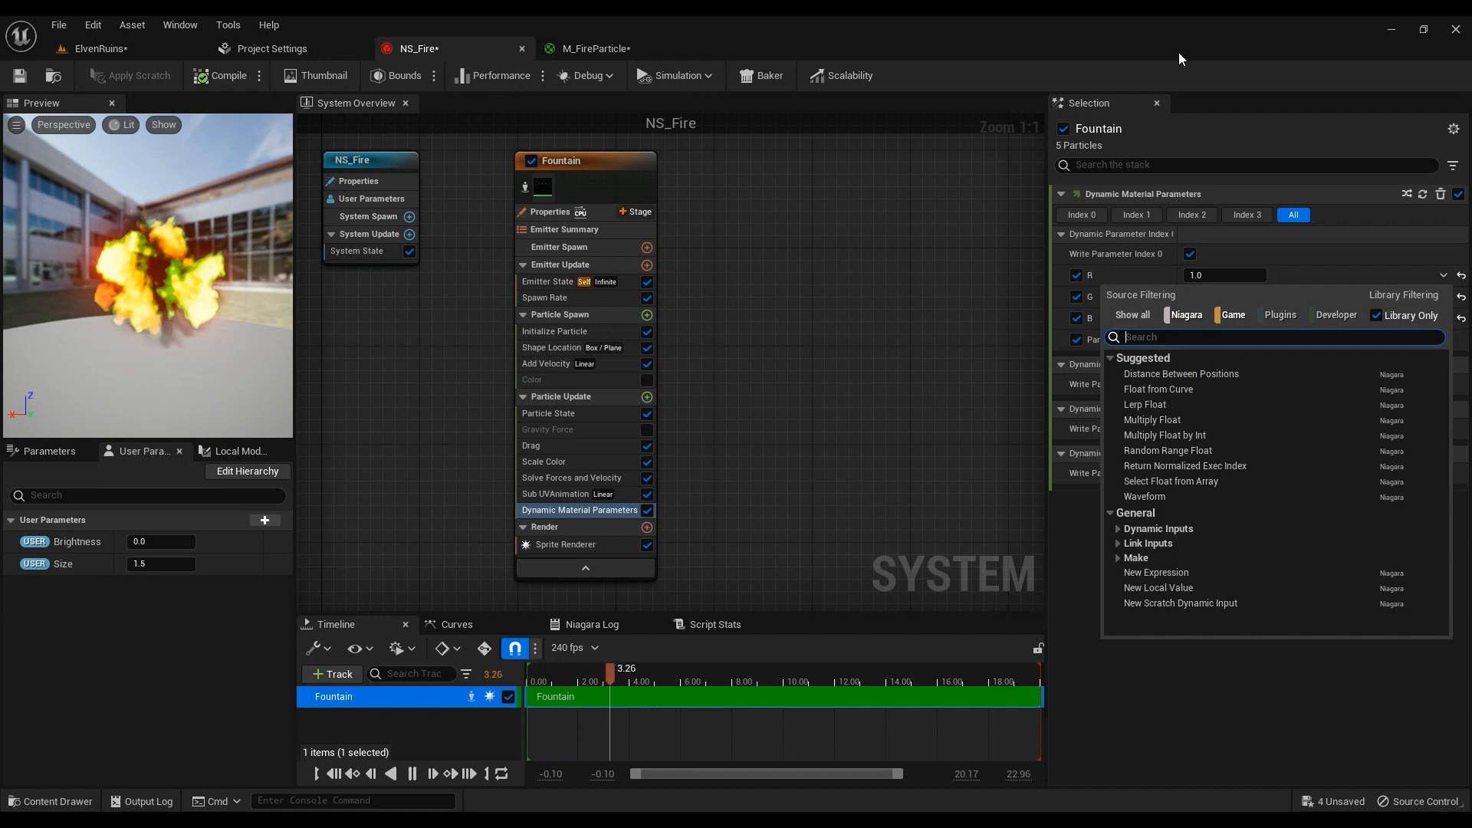
pyautogui.write('curv')
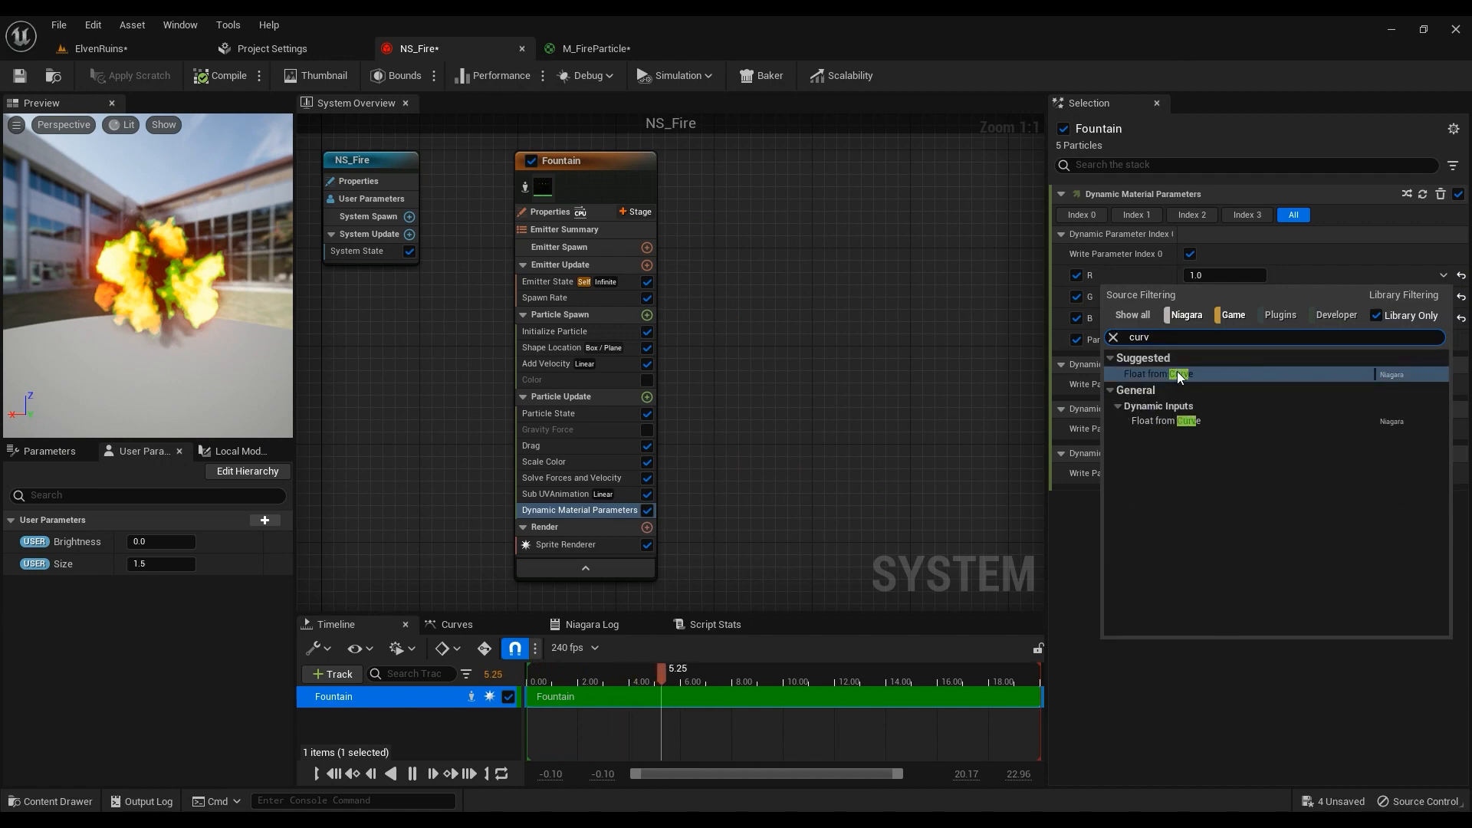
pyautogui.click(1198, 375)
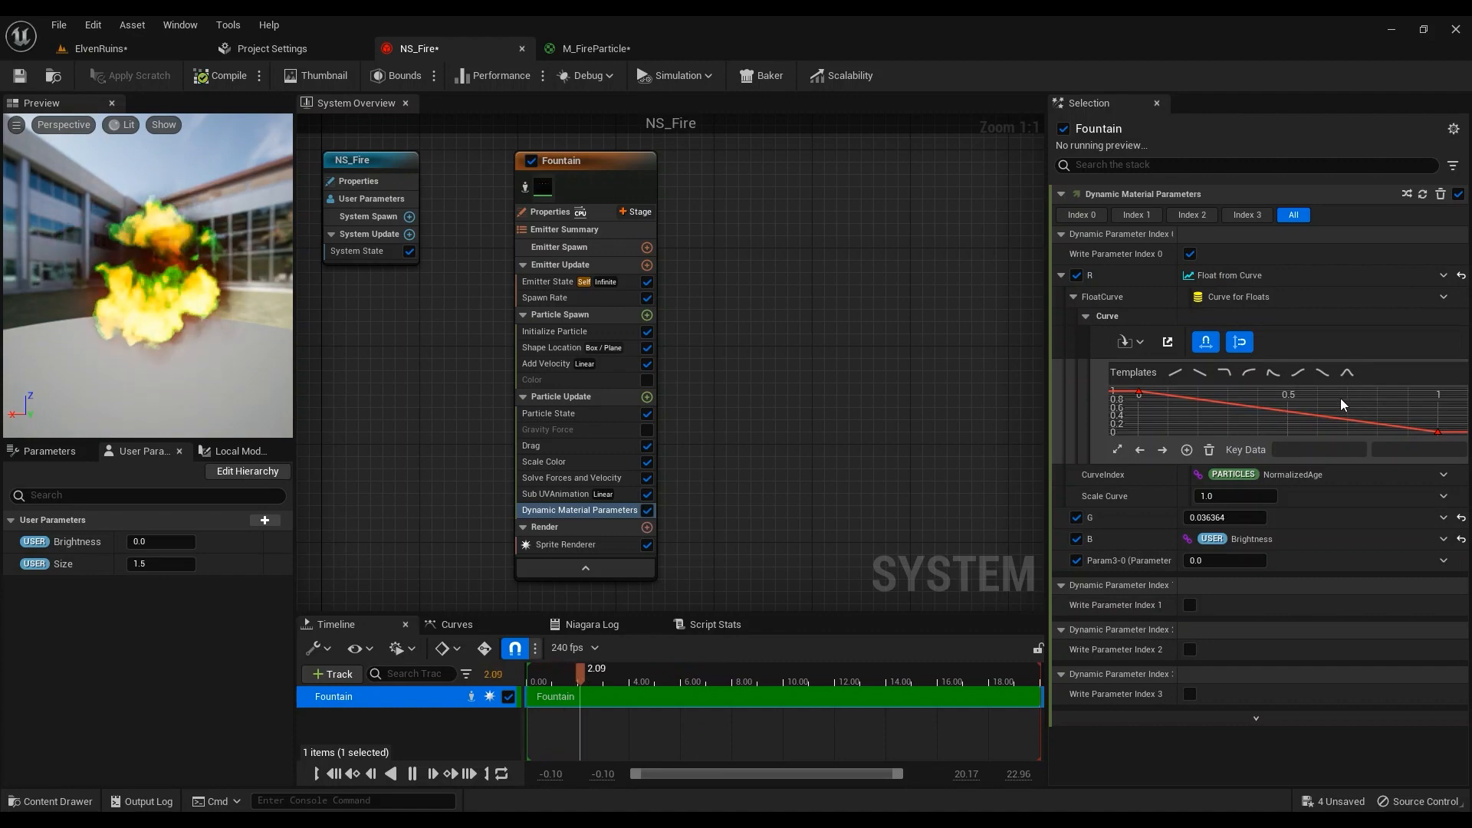
pyautogui.hotkey('ctrl', 'z')
pyautogui.click(587, 510)
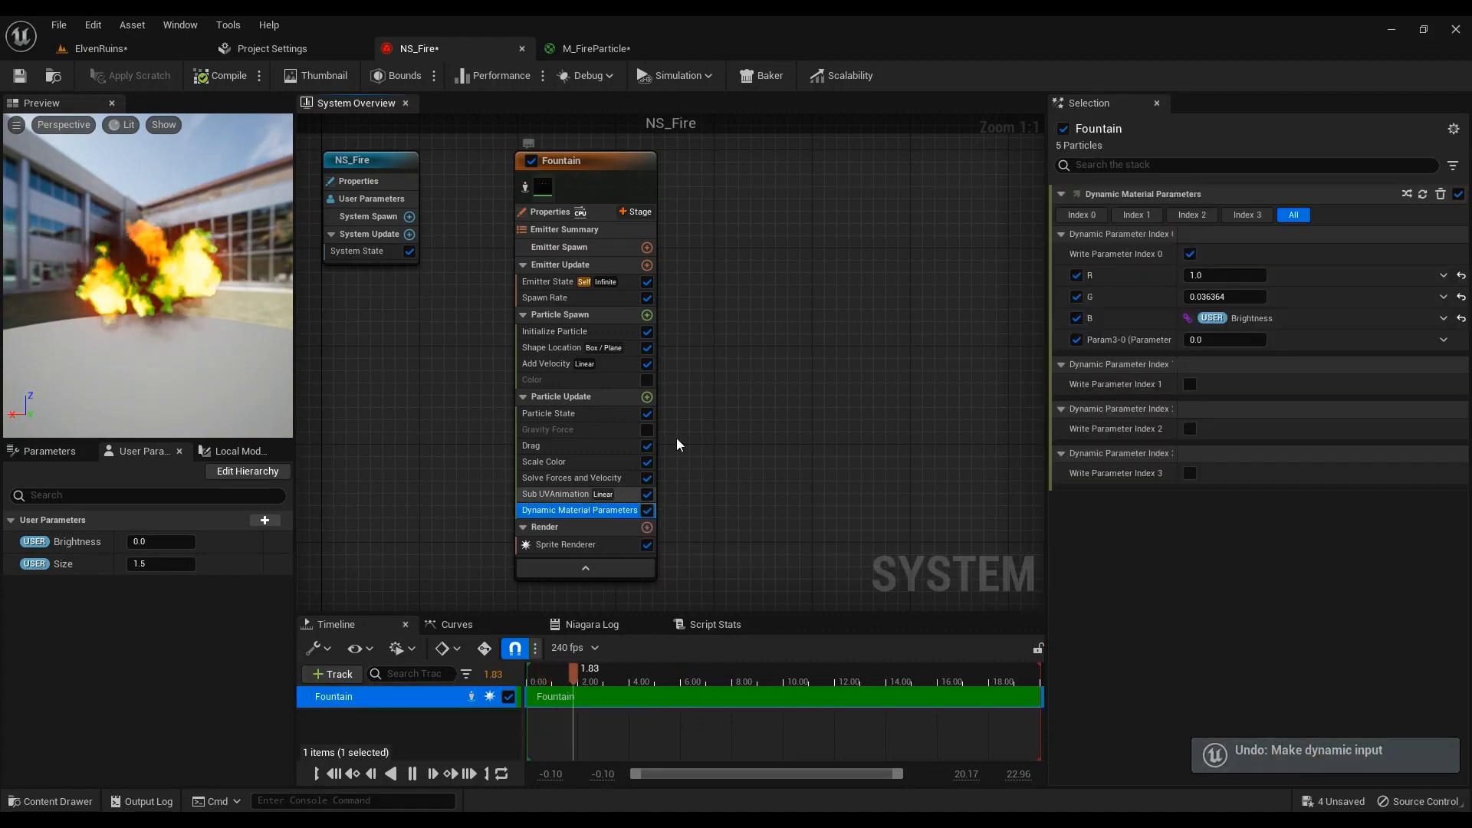
# Check the Dynamic Parameter's R output in M_FireParticle, then go back to NS_Fire
pyautogui.click(596, 49)
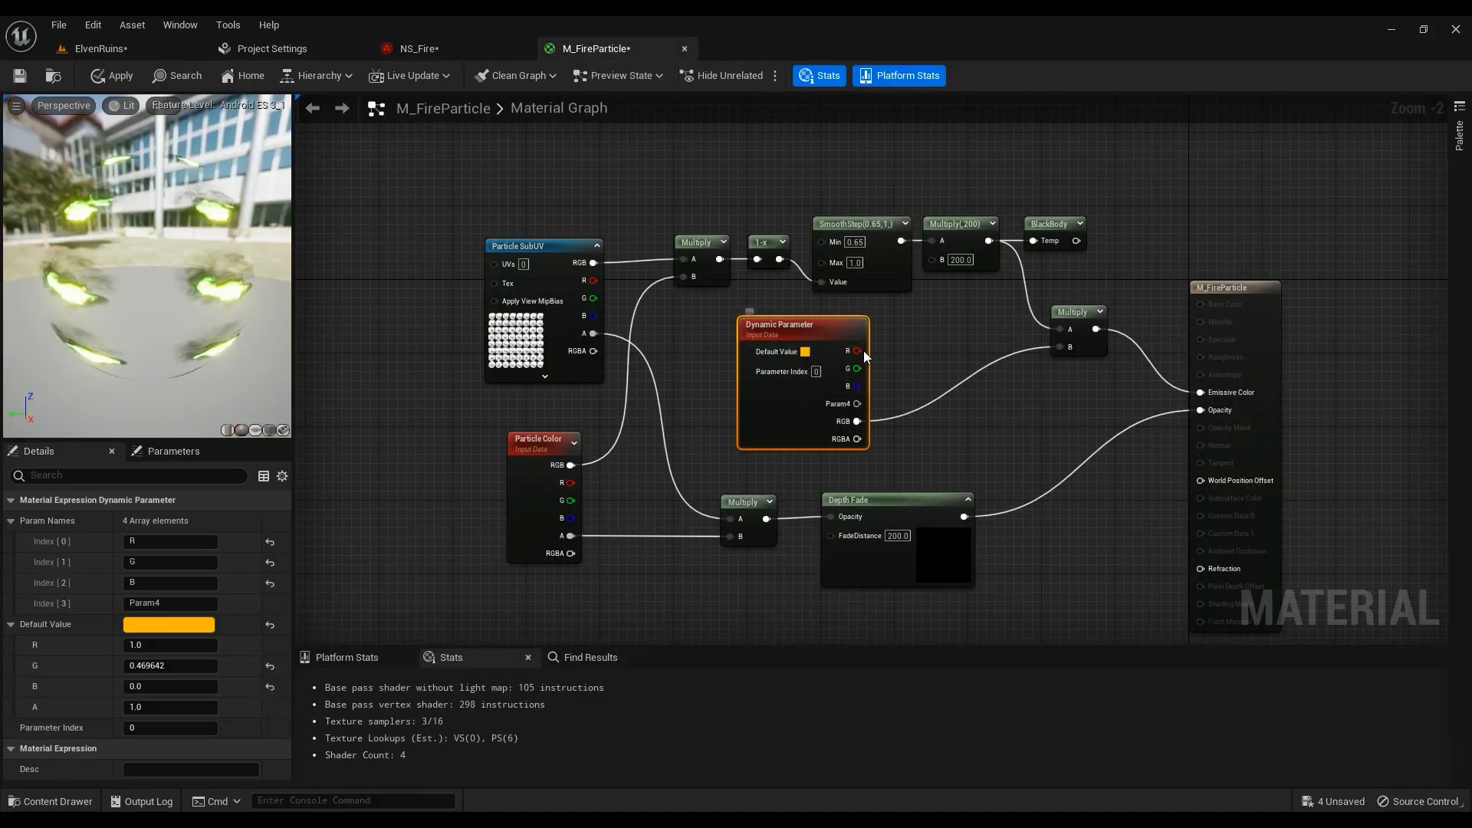
pyautogui.moveTo(854, 350); pyautogui.dragTo(921, 364)
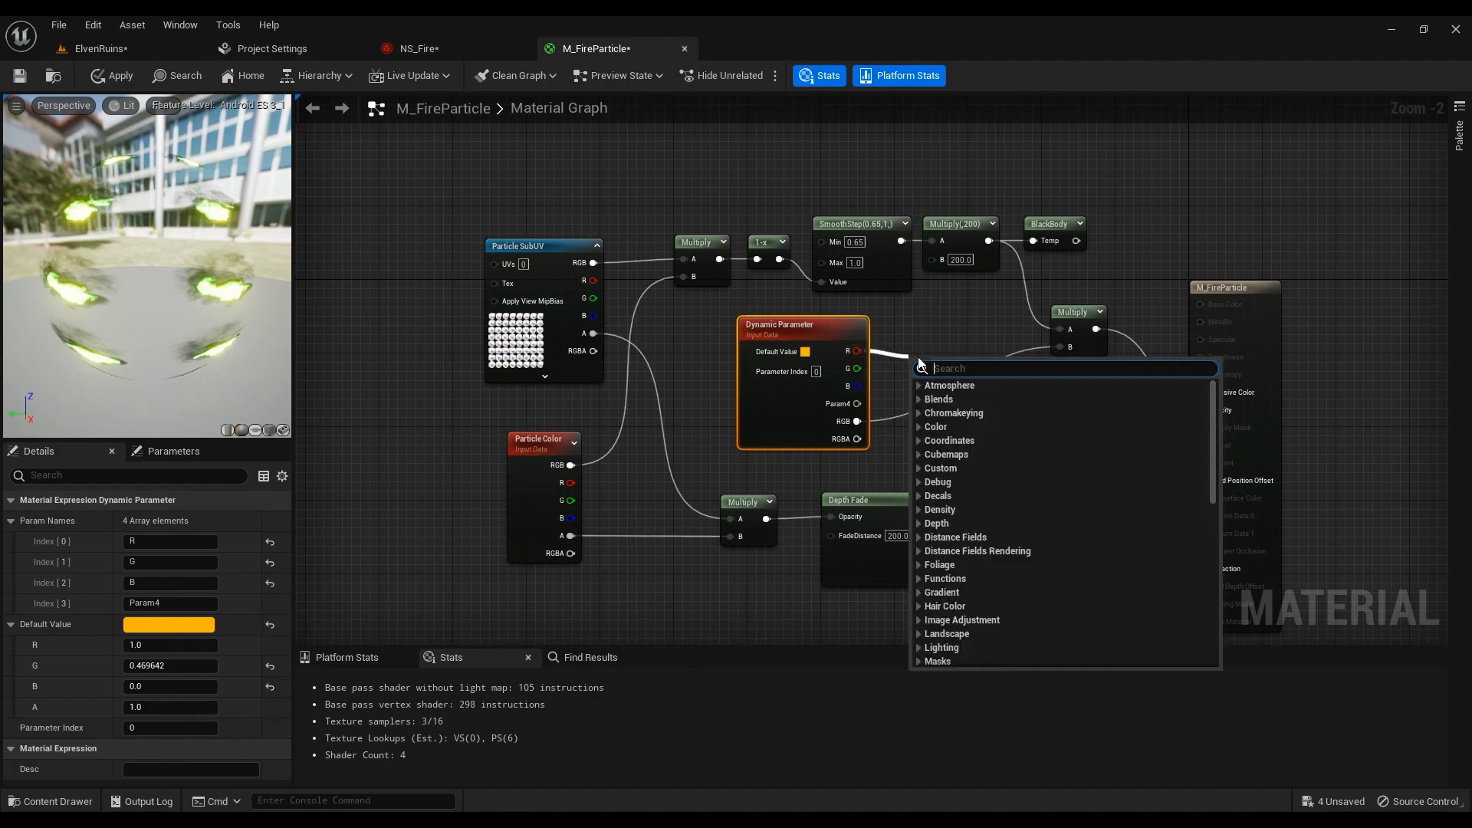
pyautogui.click(680, 354)
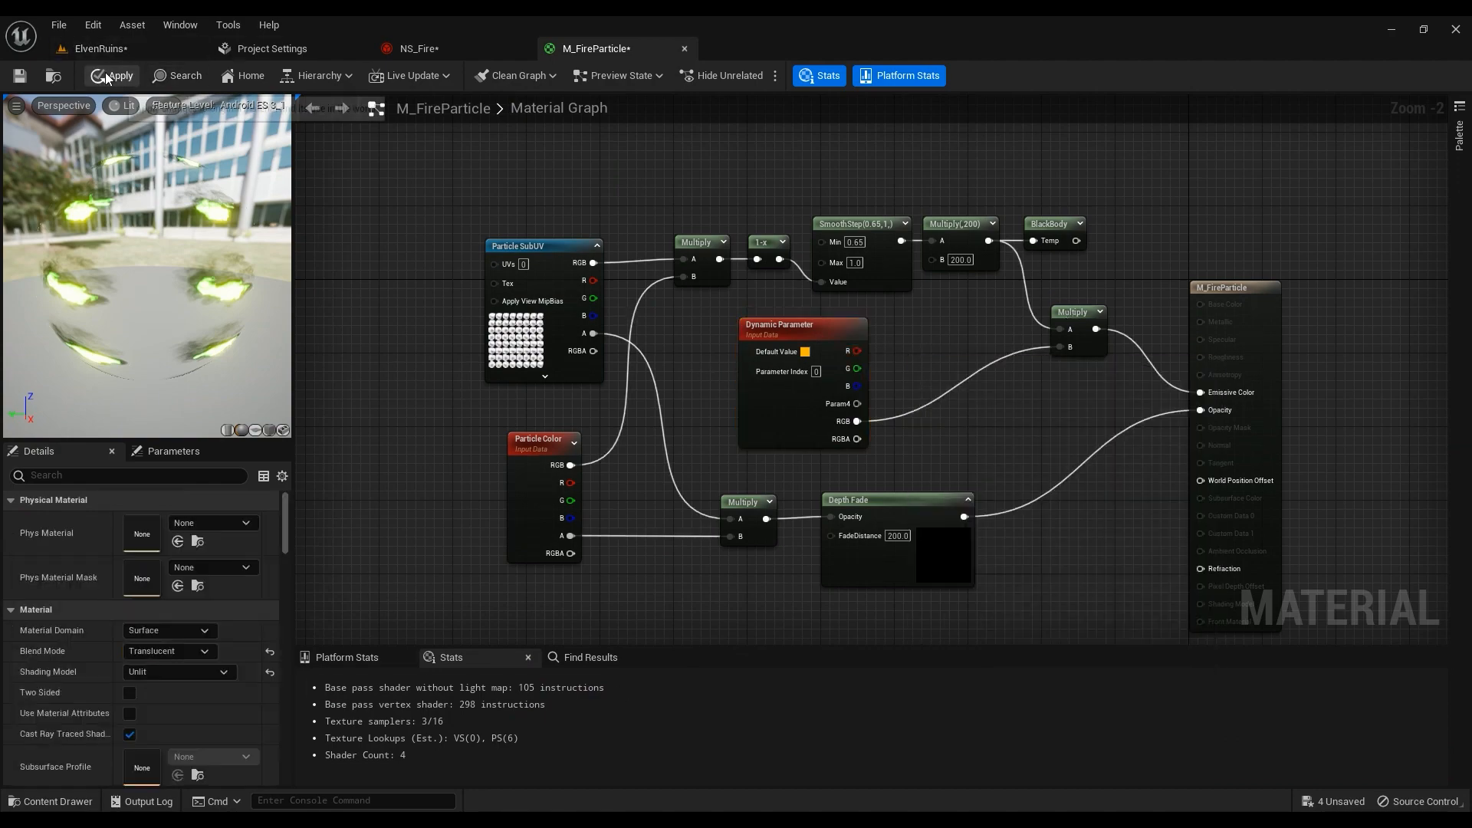
pyautogui.click(449, 50)
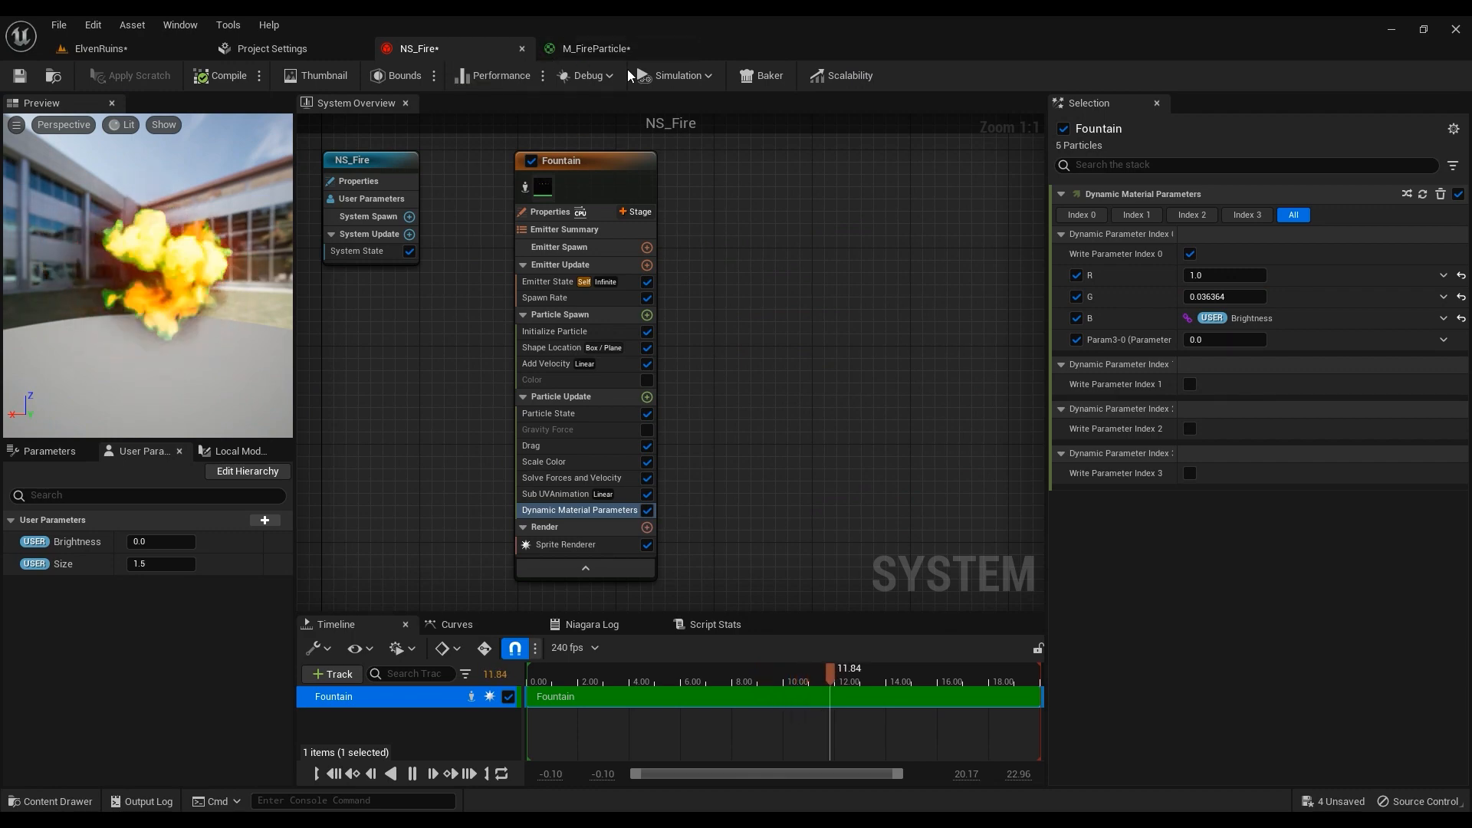
# Show the Sprite Renderer settings and locate the M_FireParticle asset in the content library
pyautogui.click(550, 547)
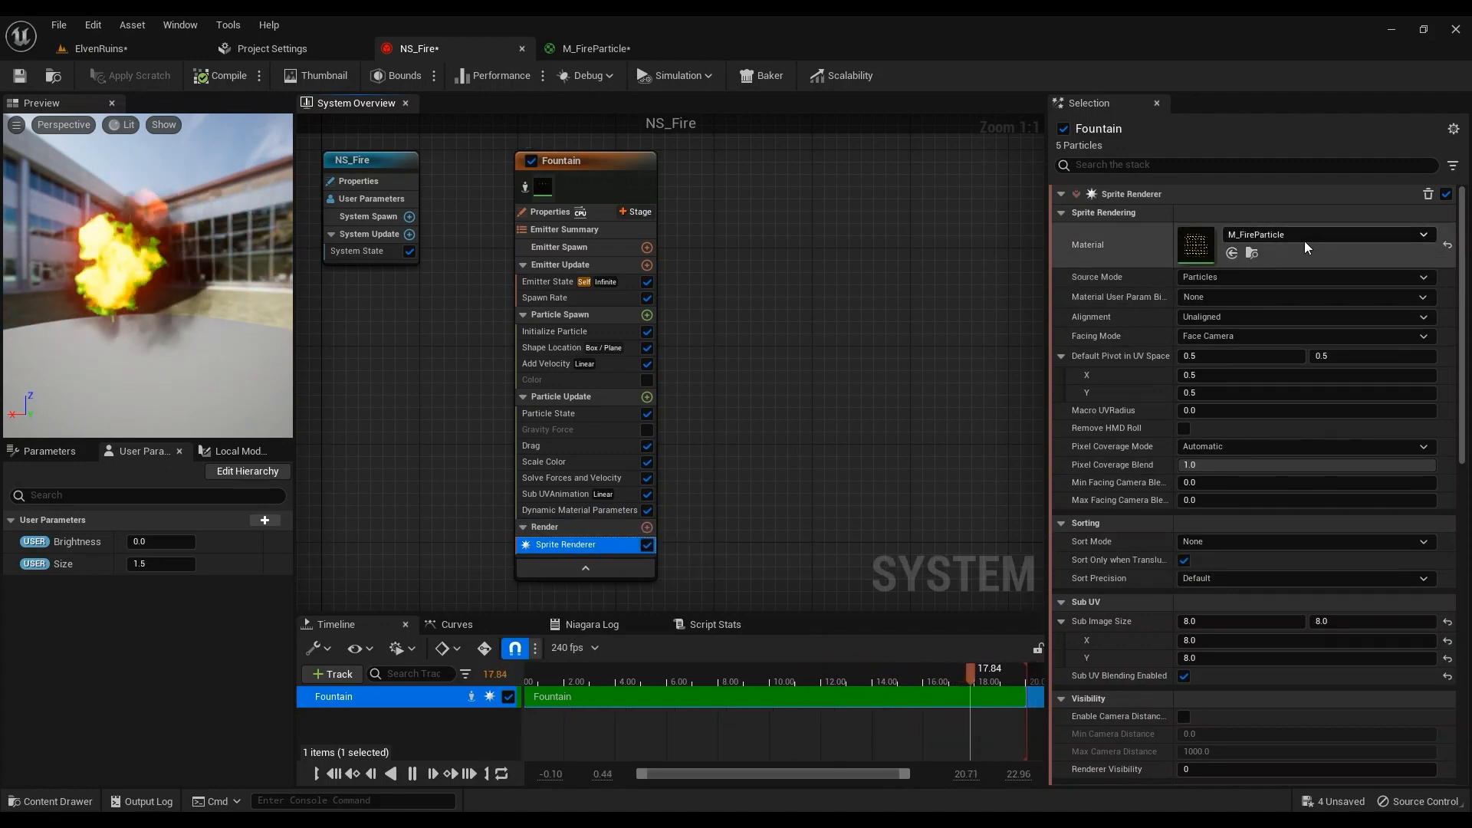
pyautogui.click(574, 49)
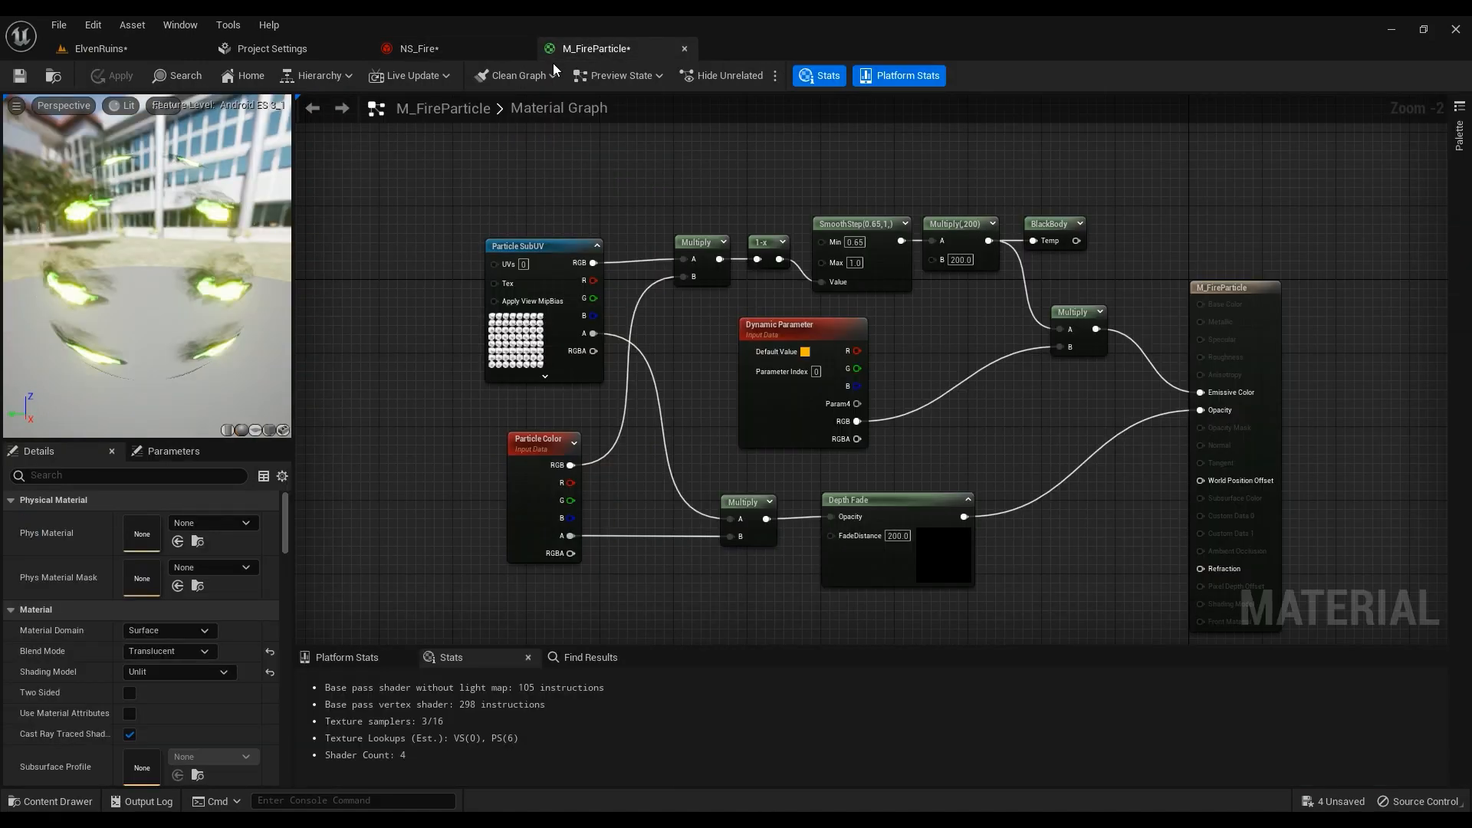
pyautogui.click(53, 76)
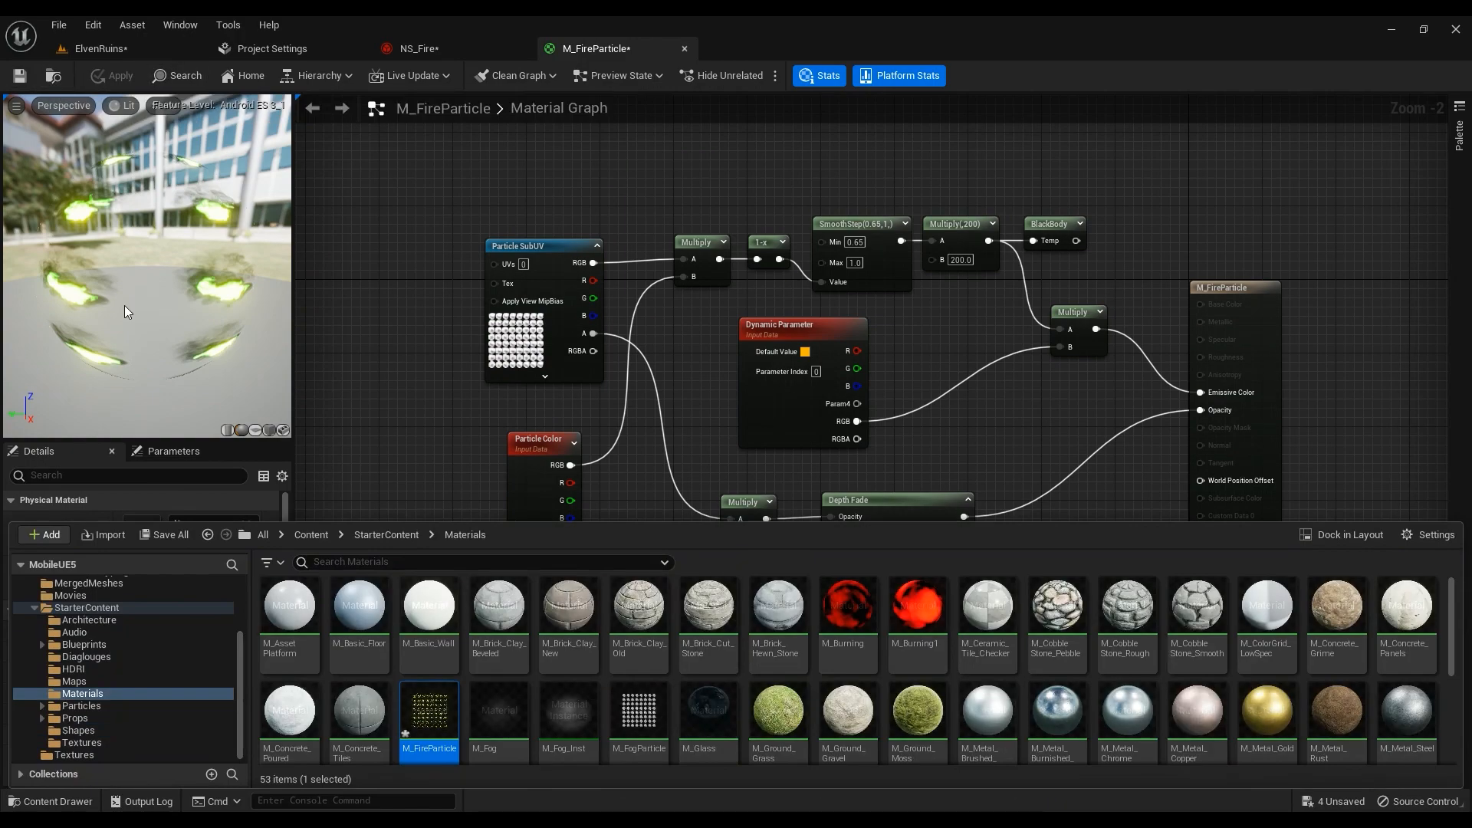
pyautogui.click(419, 49)
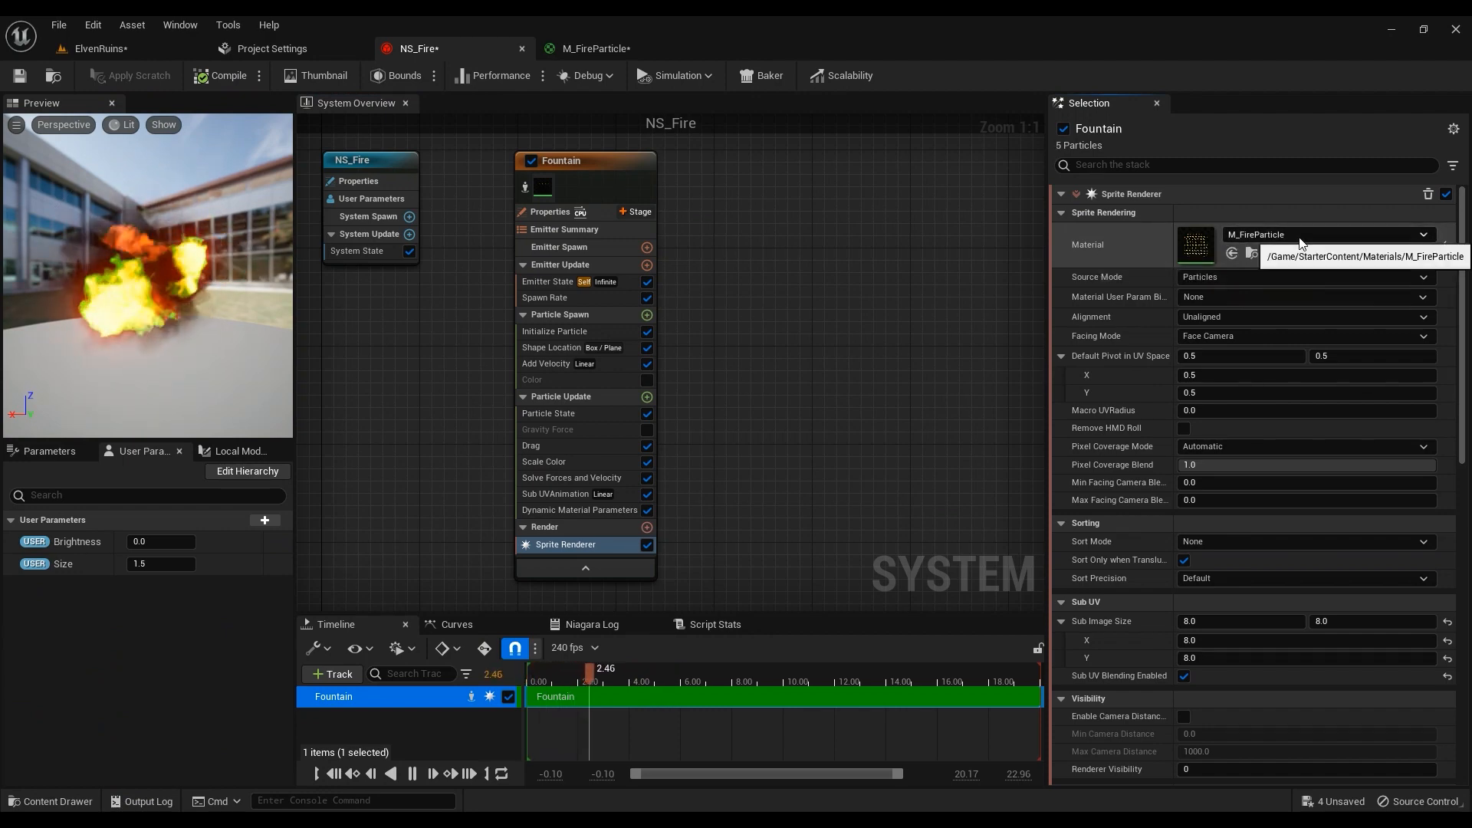
# Set the sprite Facing Mode to Face Camera Position and view the fire in ElvenRuins
pyautogui.click(1207, 338)
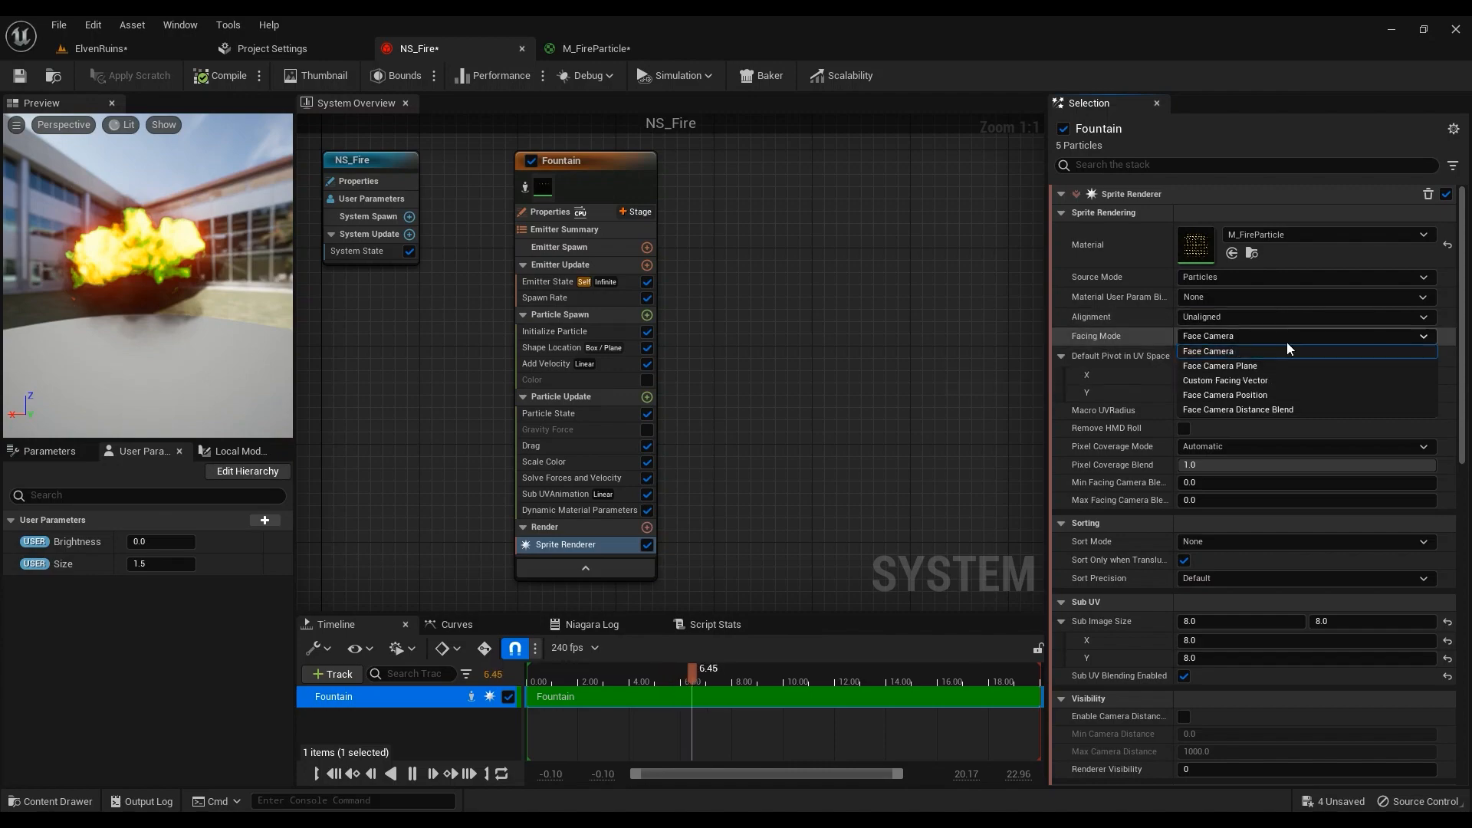
pyautogui.click(1258, 395)
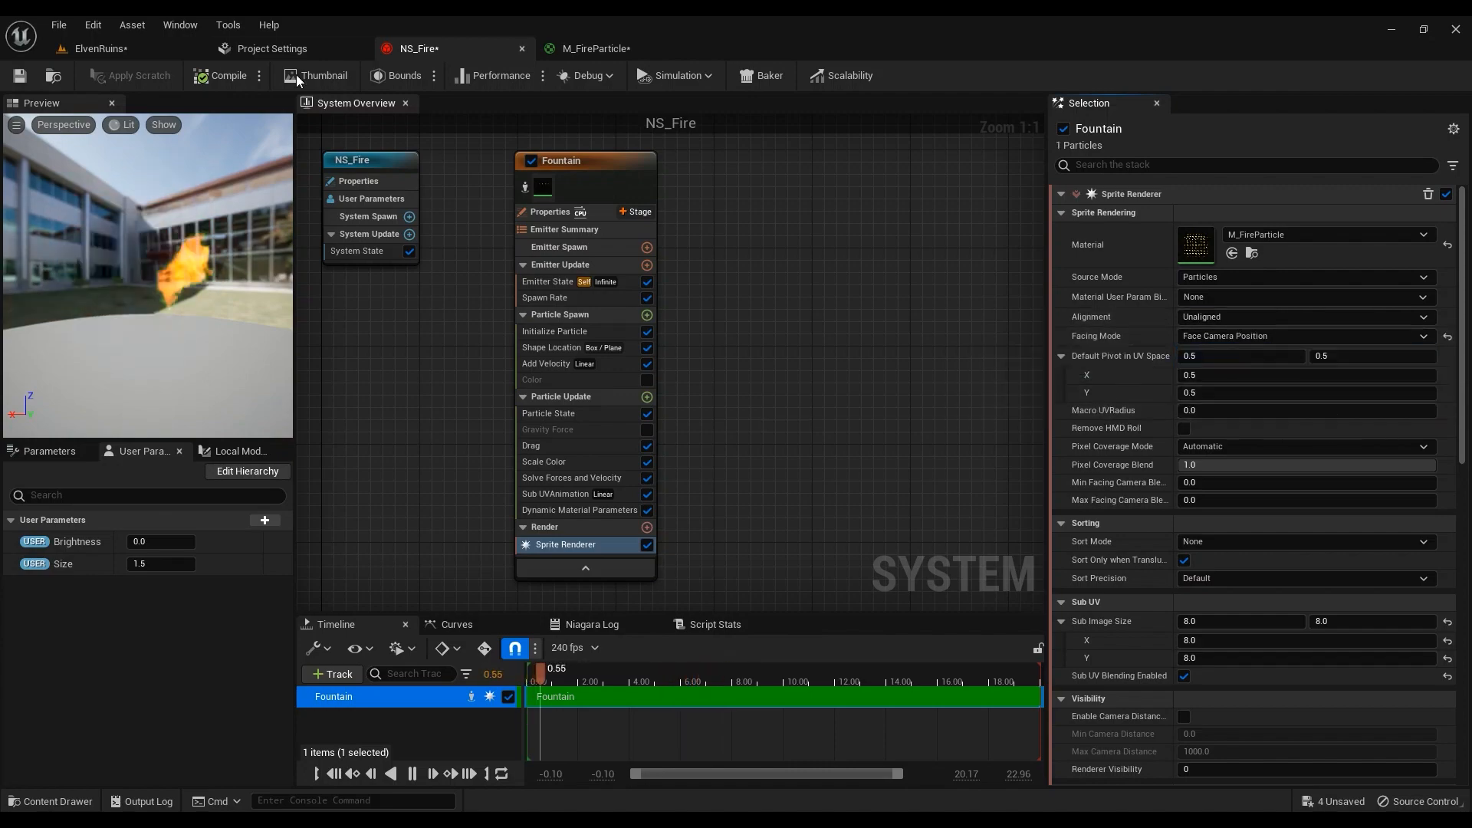
pyautogui.click(121, 48)
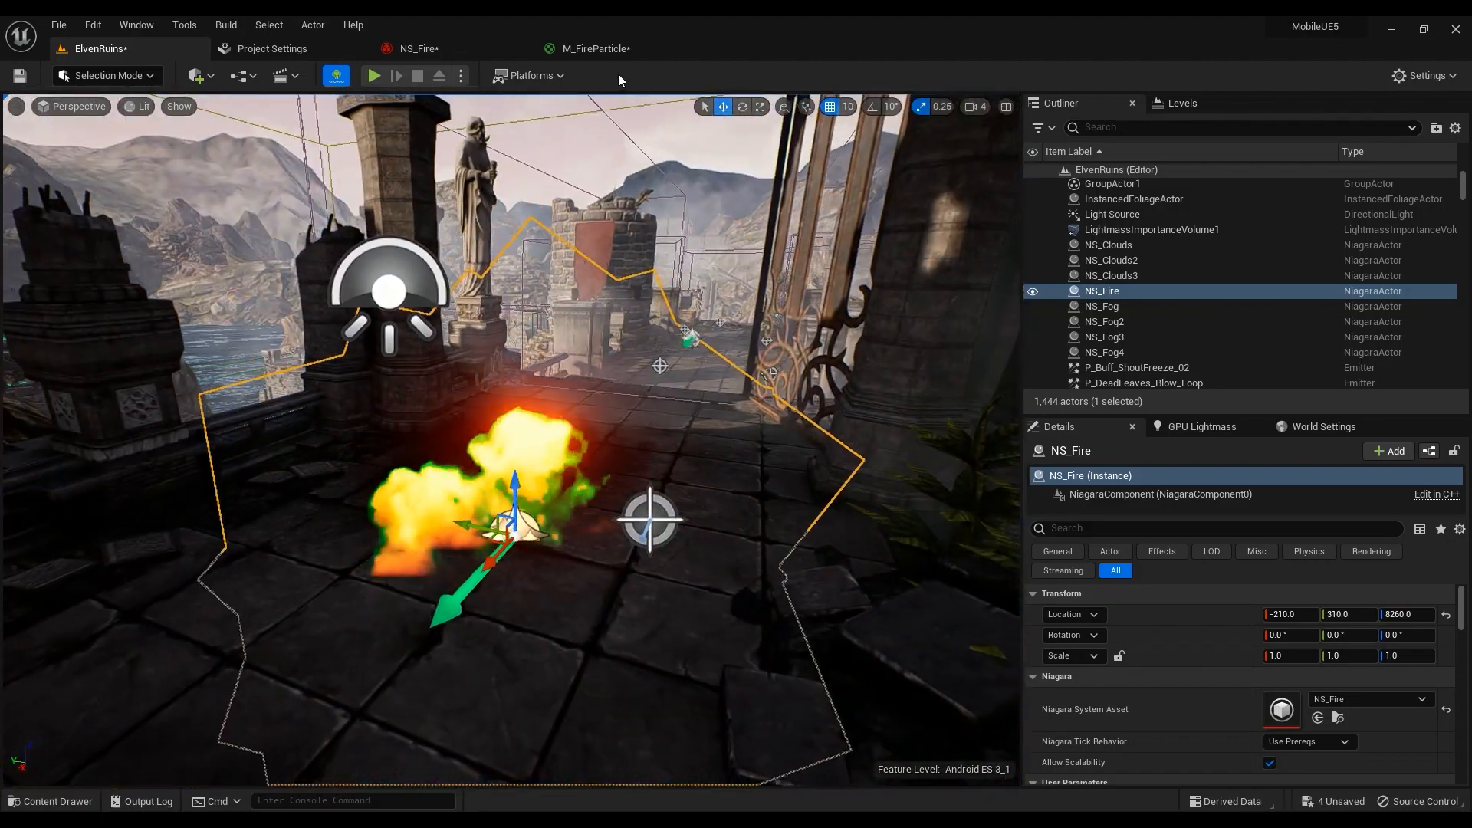
# Try Custom Facing Vector facing with Unaligned alignment and orbit around the fire in the level
pyautogui.click(597, 48)
pyautogui.click(432, 52)
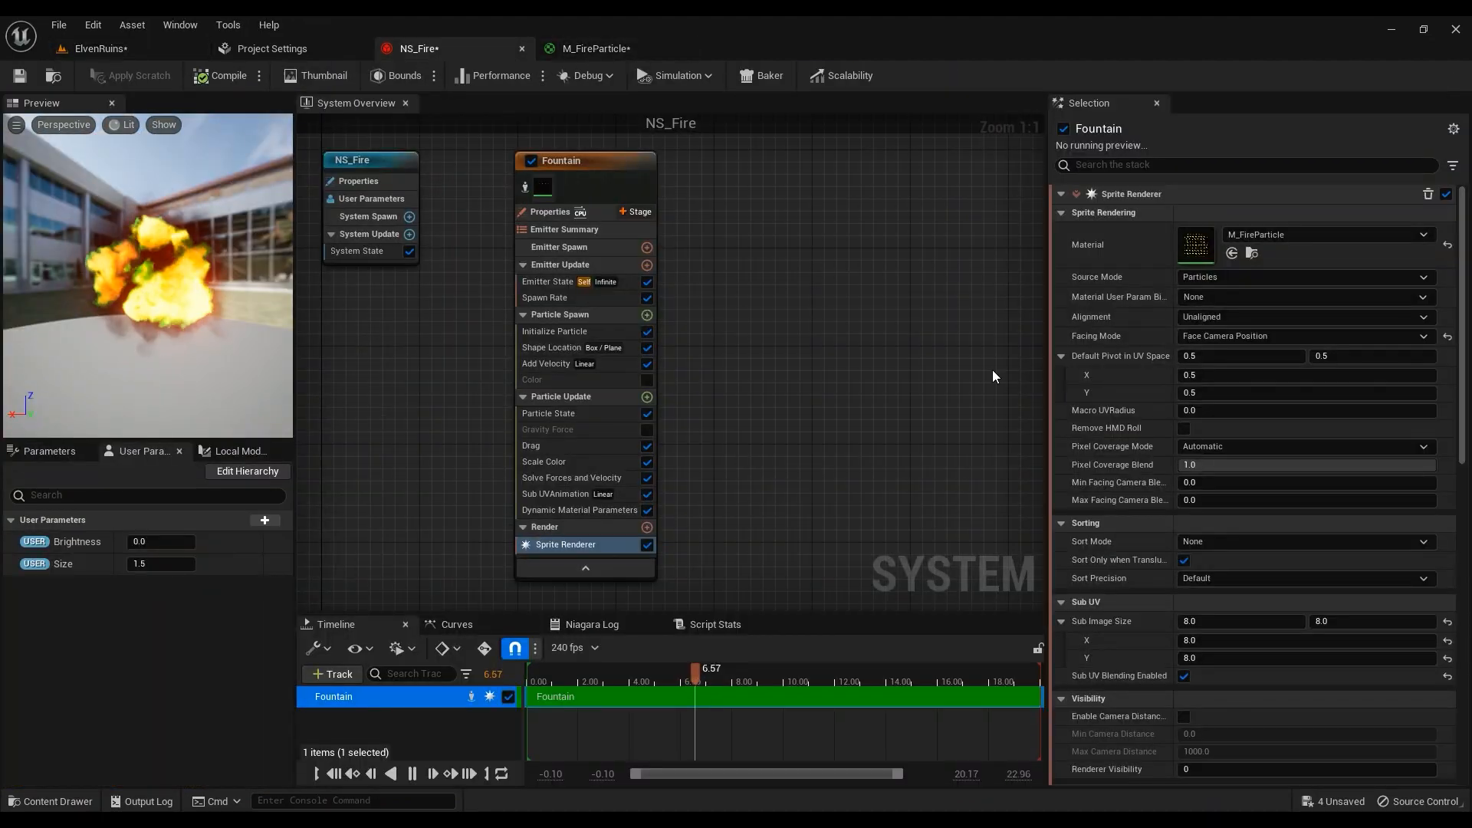
pyautogui.click(1236, 335)
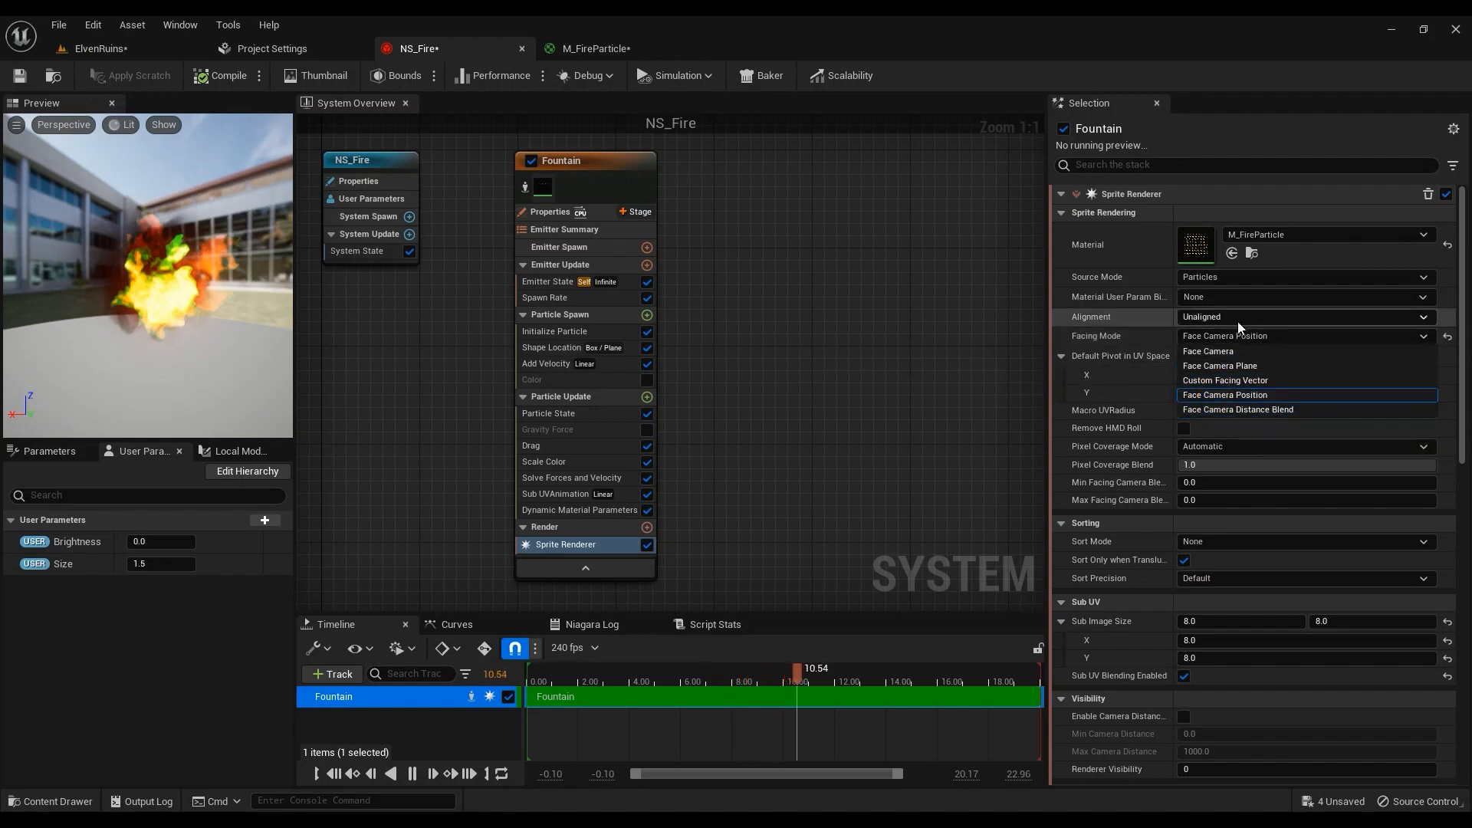
pyautogui.click(1257, 321)
pyautogui.click(1262, 326)
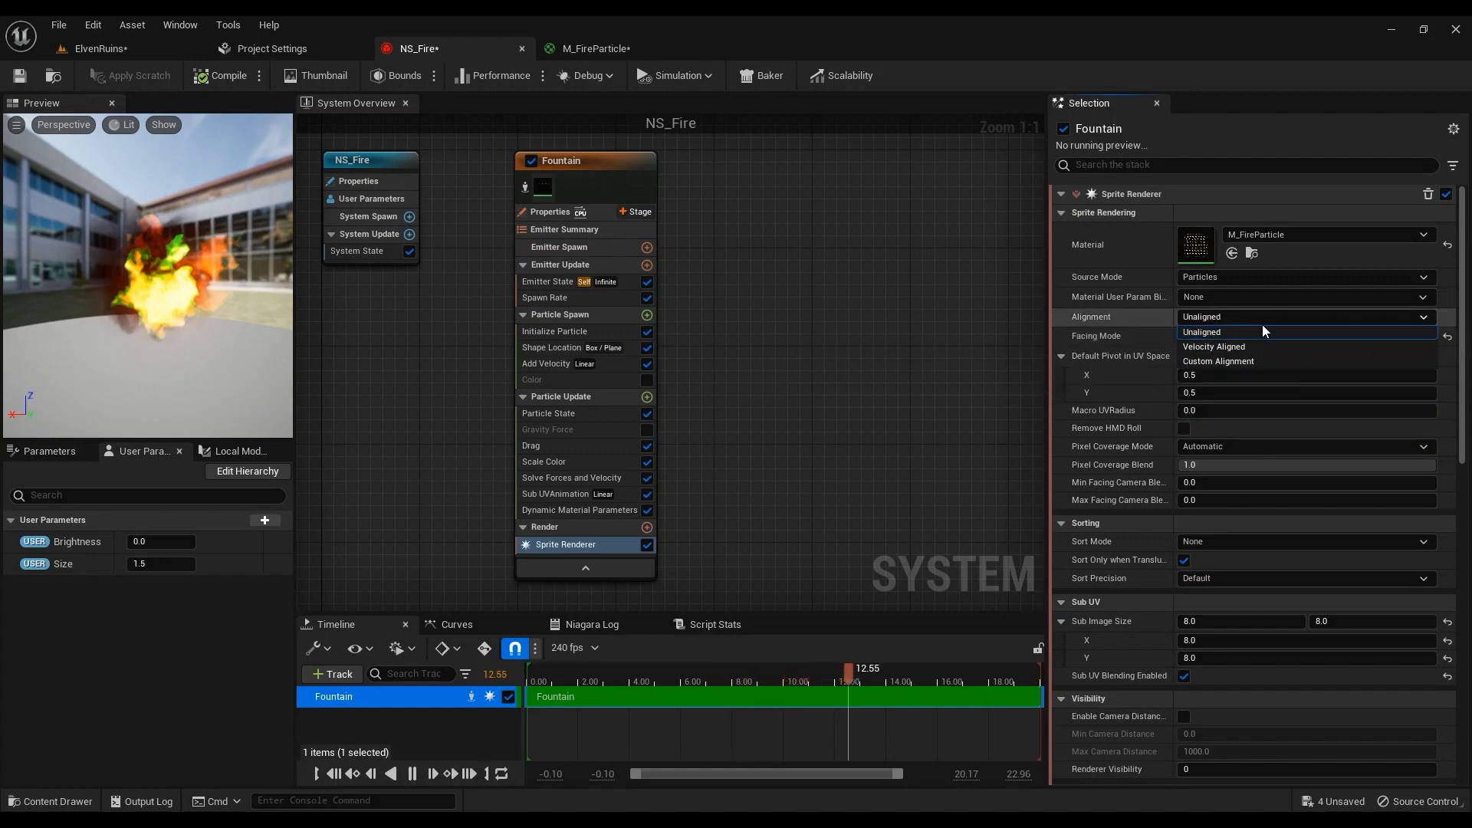
pyautogui.click(1239, 335)
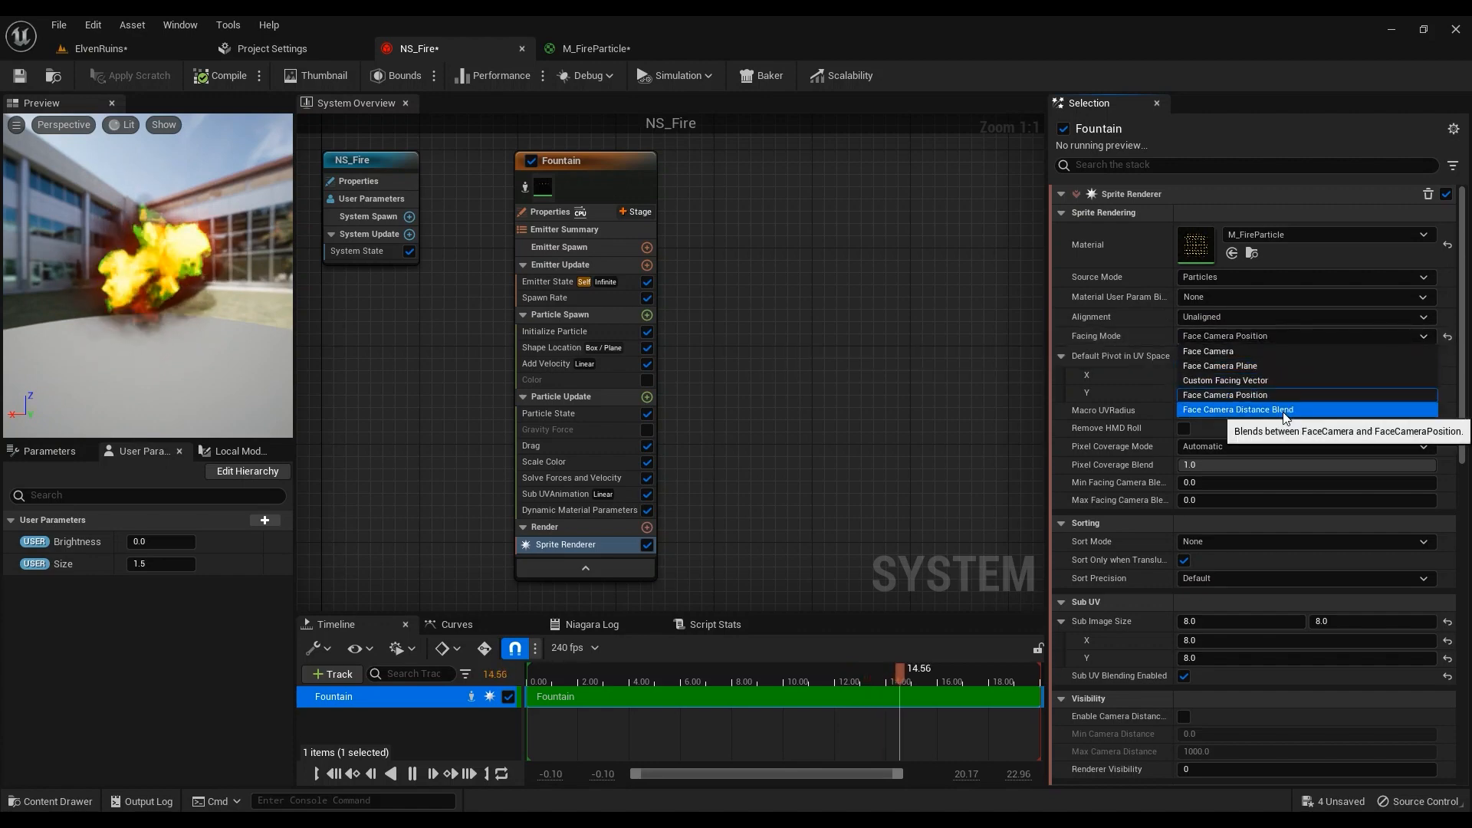
pyautogui.click(1258, 381)
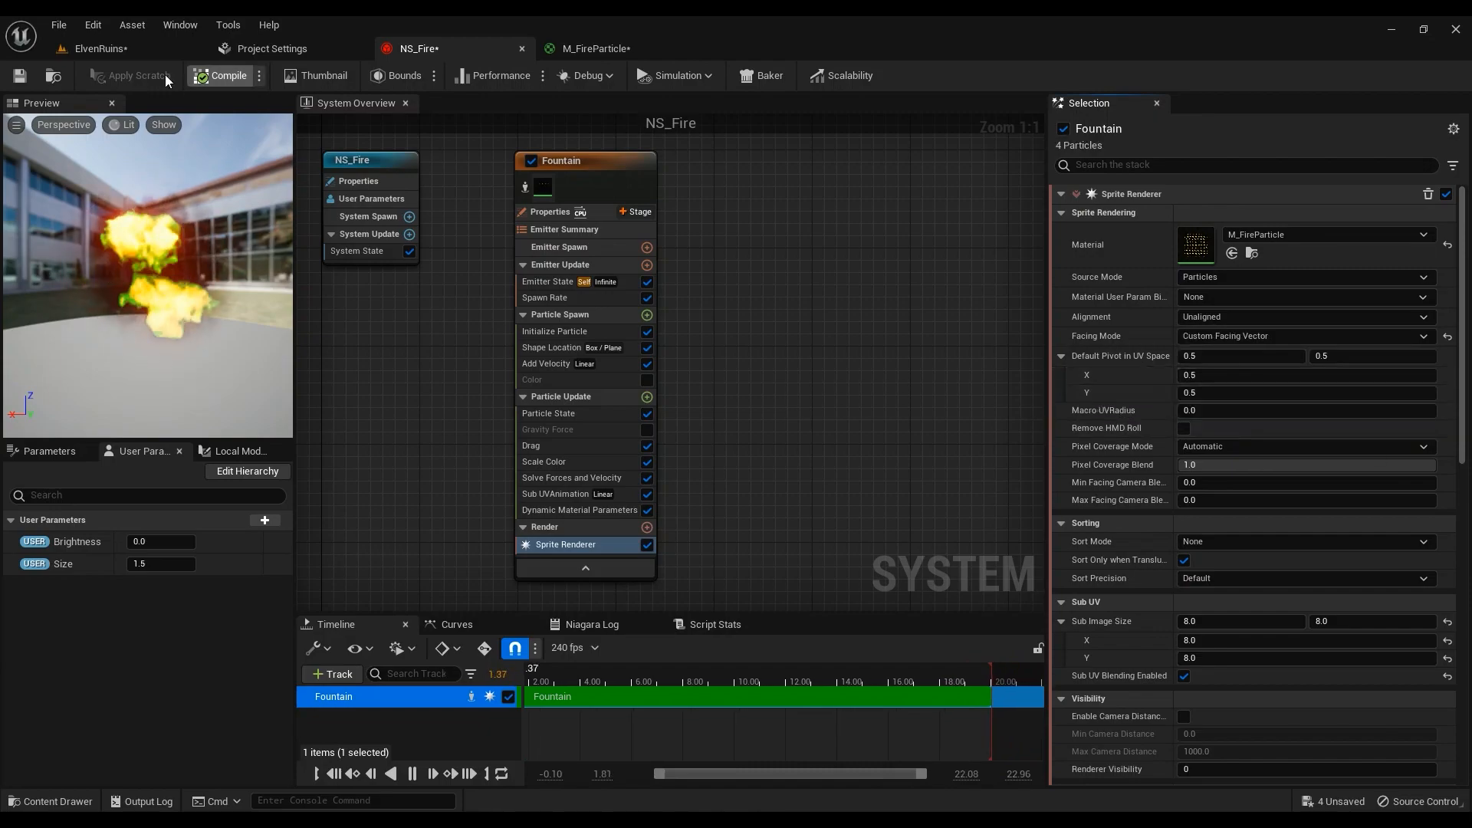
pyautogui.click(123, 49)
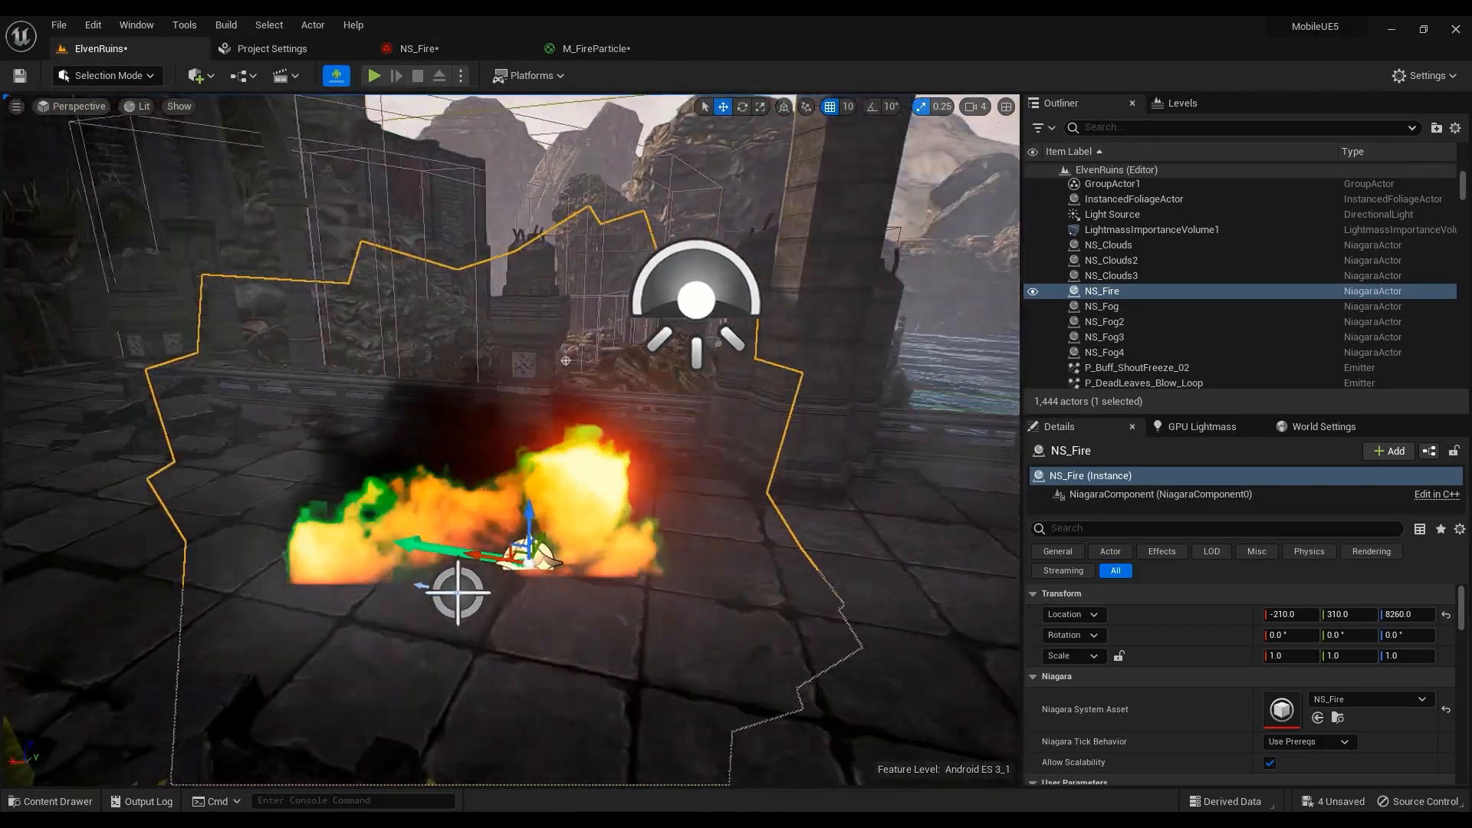
pyautogui.moveTo(529, 383); pyautogui.dragTo(713, 384, button='right')
# Try Velocity Aligned alignment with Face Camera facing and circle the fire in ElvenRuins
pyautogui.click(596, 49)
pyautogui.click(472, 49)
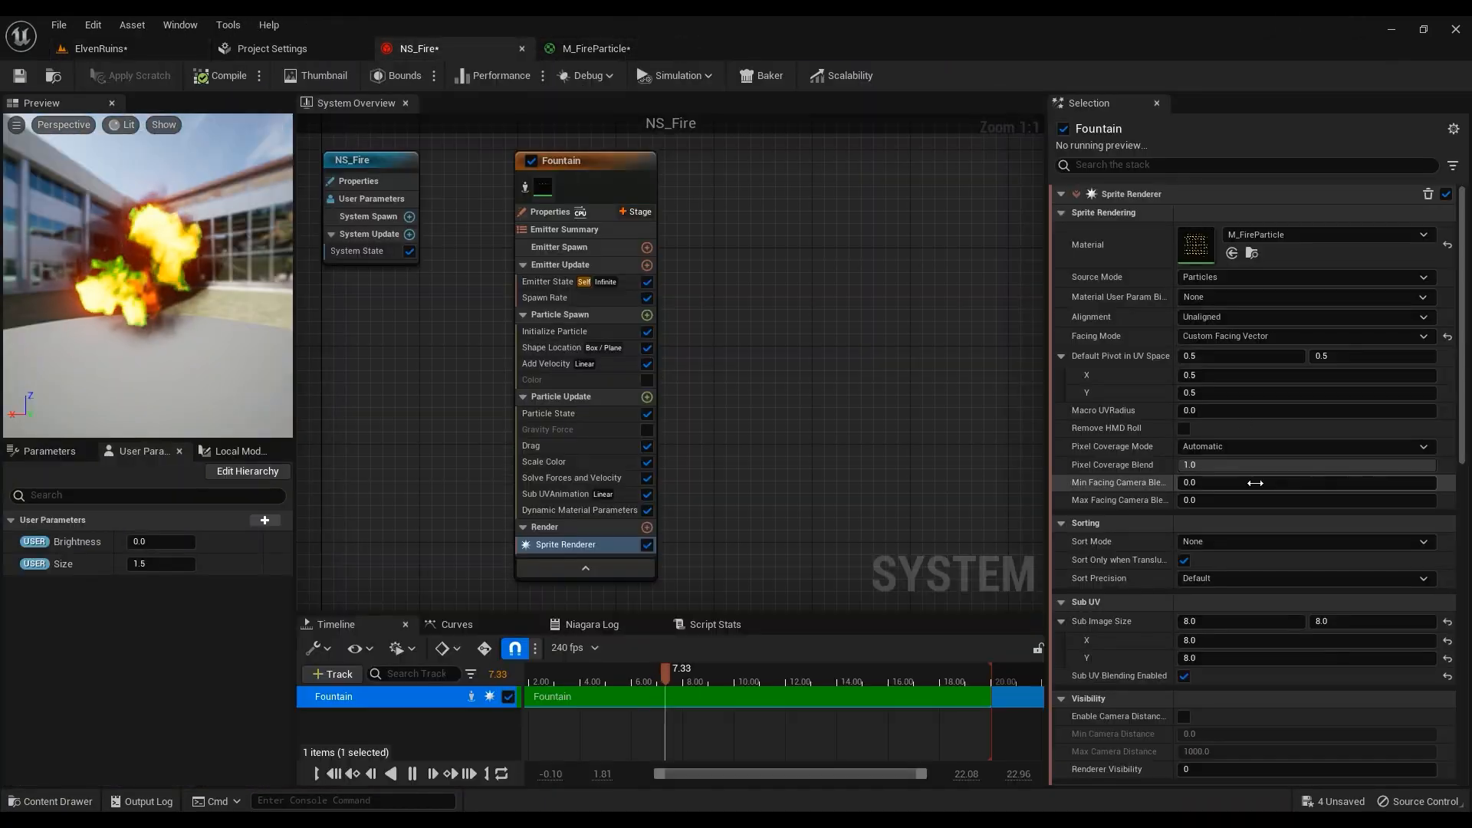
pyautogui.click(1240, 334)
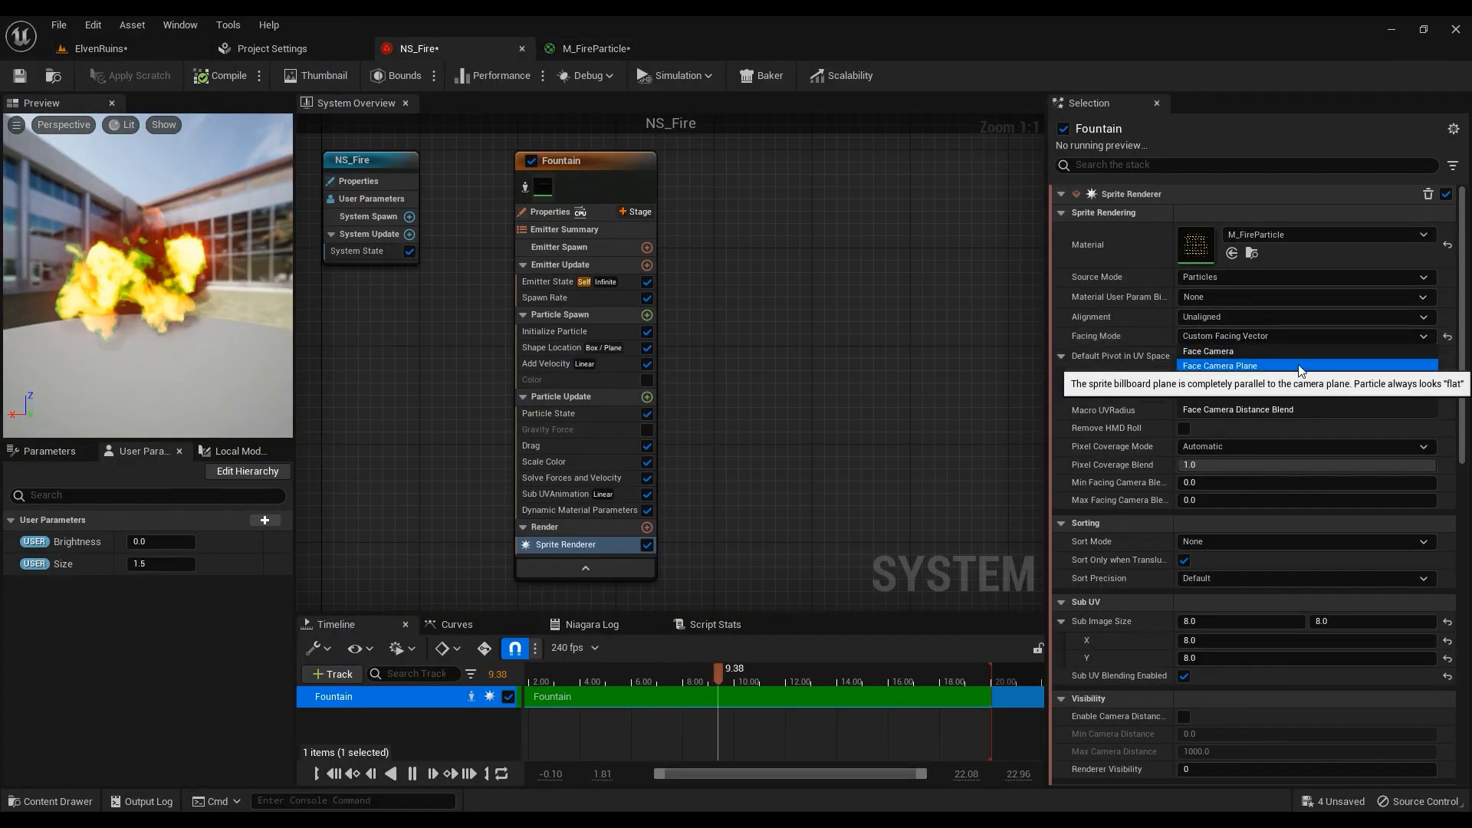
pyautogui.click(1241, 318)
pyautogui.click(1246, 346)
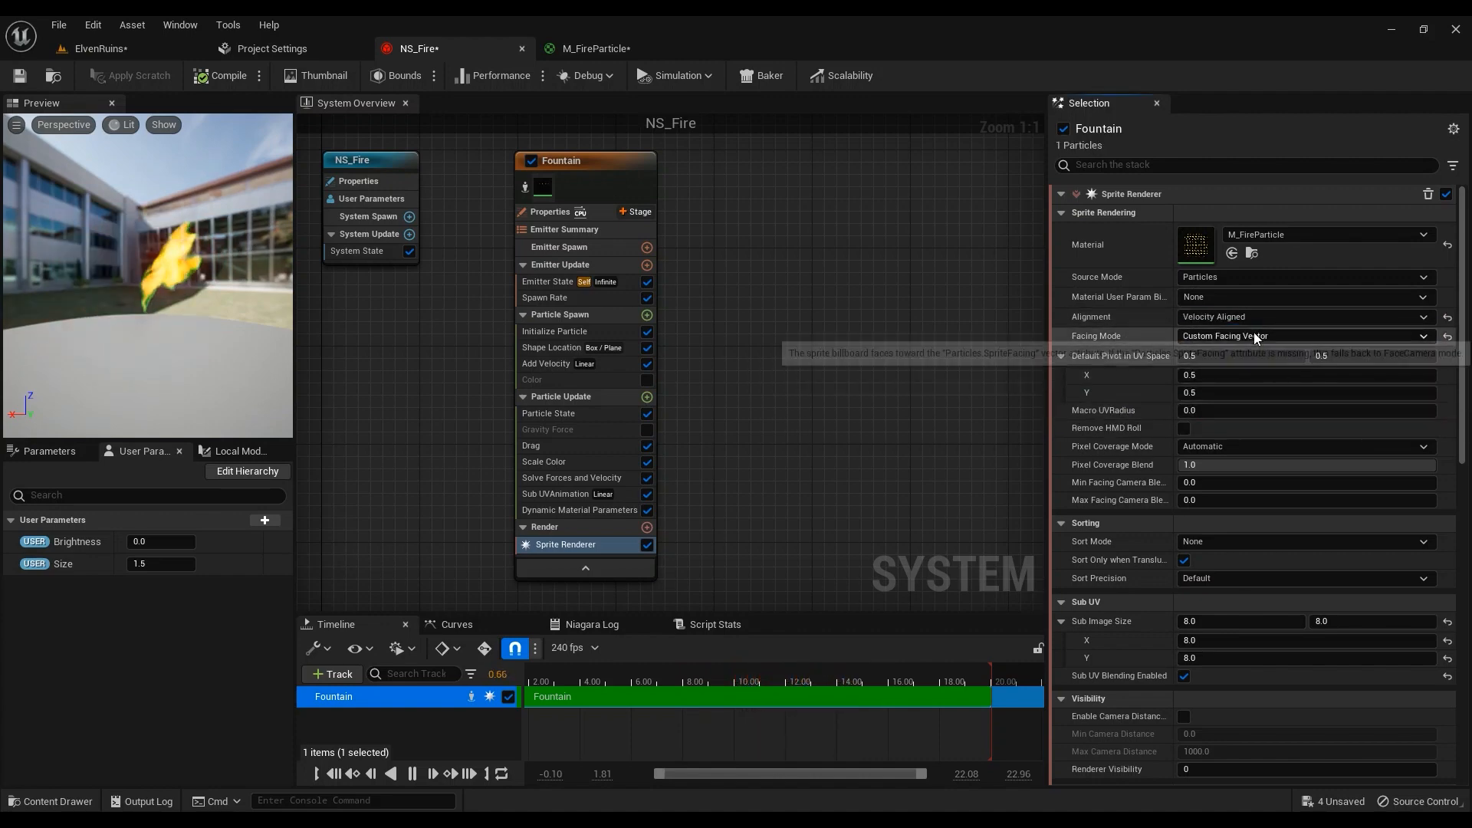
pyautogui.click(1253, 336)
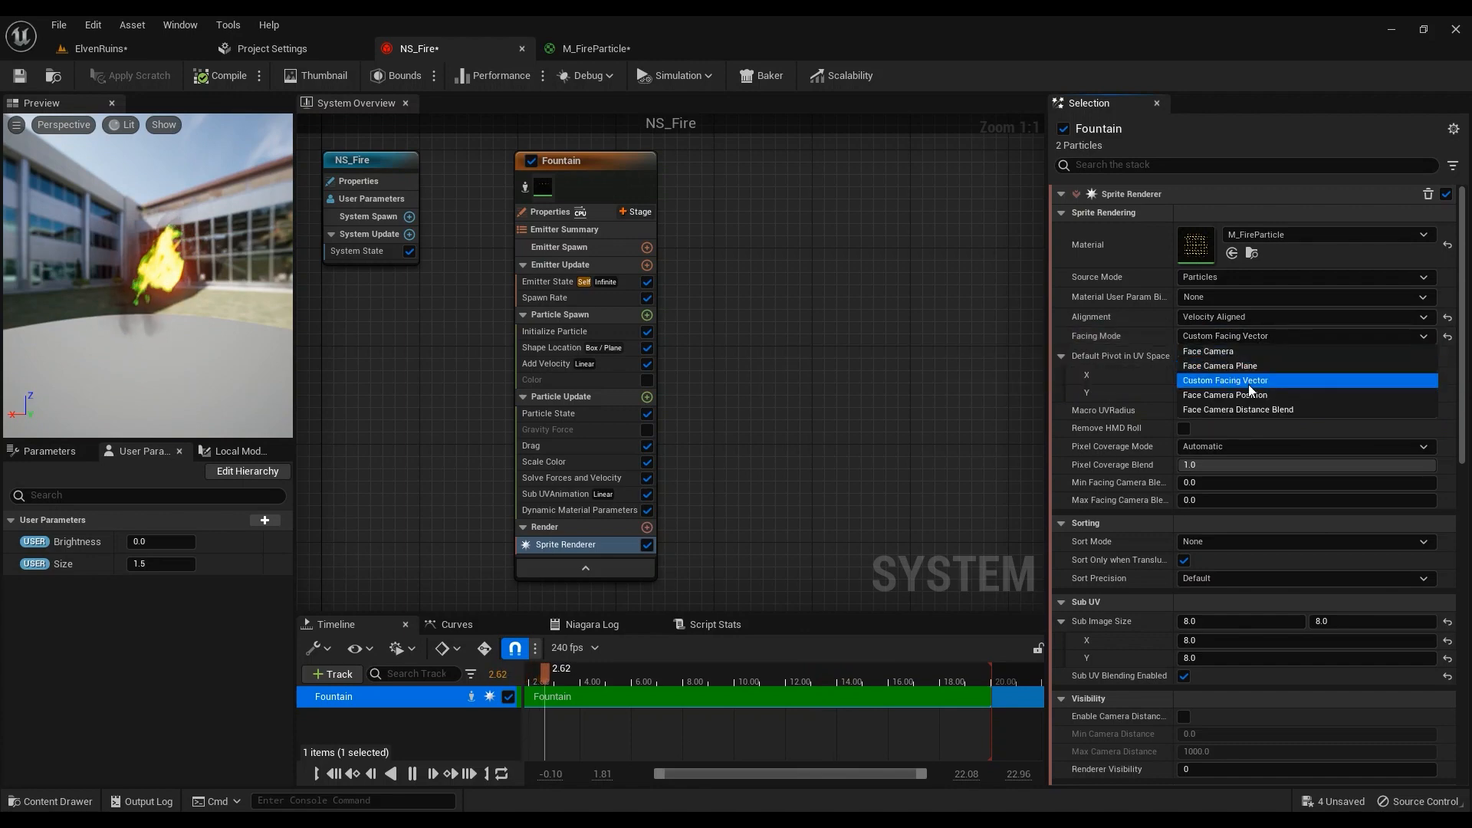
pyautogui.click(1244, 351)
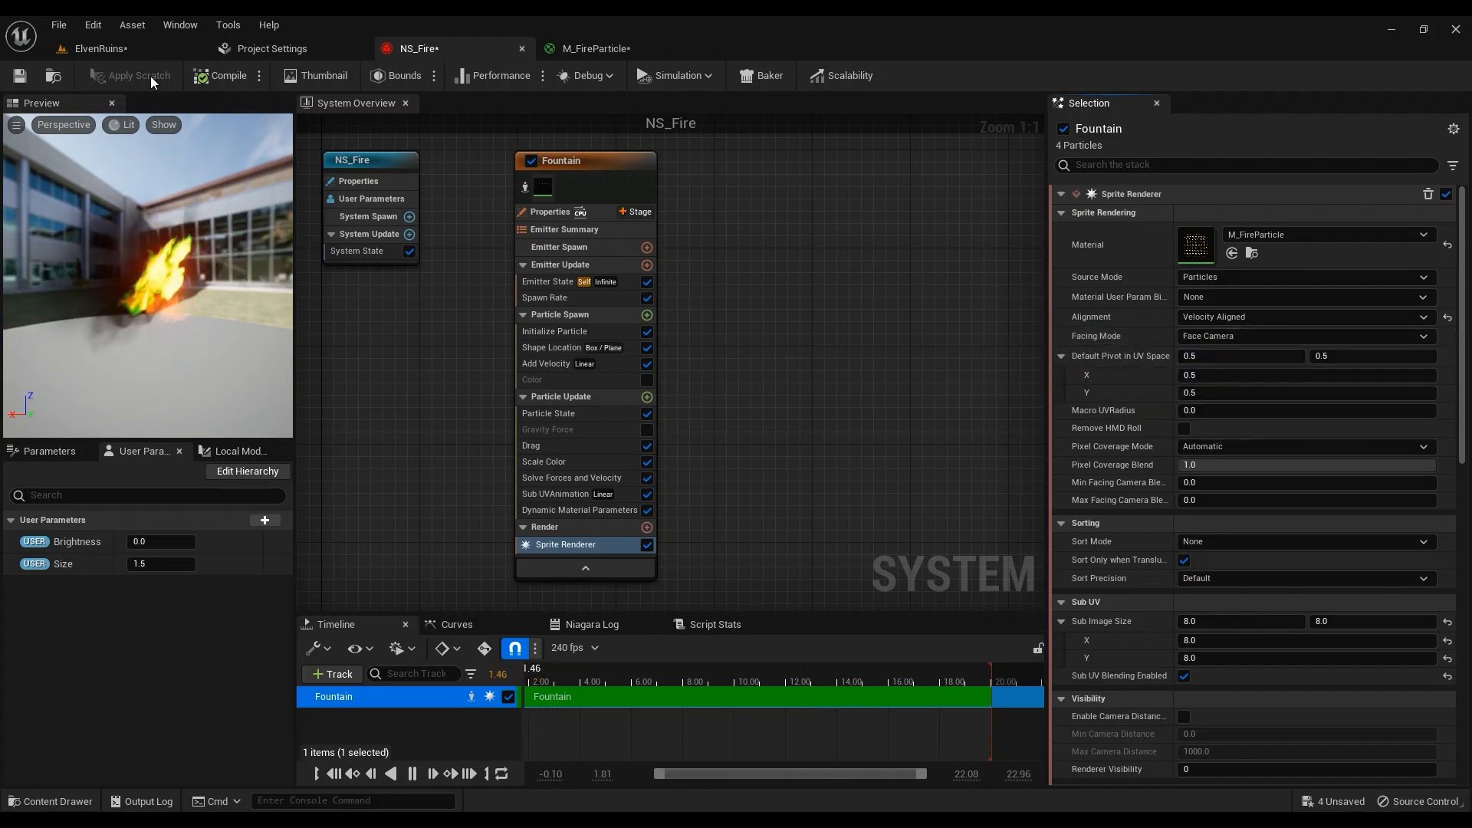
pyautogui.click(136, 45)
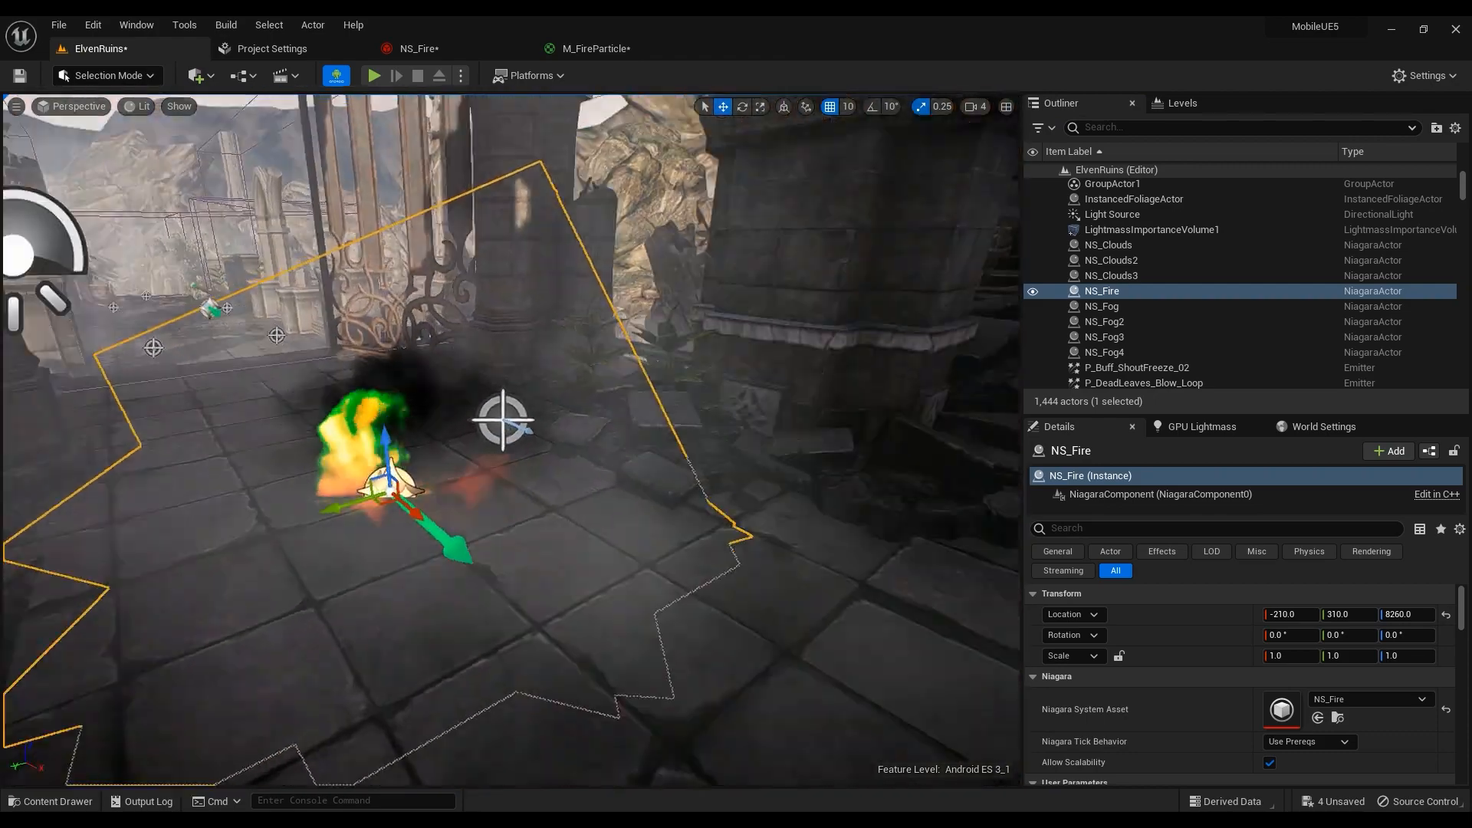
pyautogui.moveTo(507, 437); pyautogui.dragTo(836, 437, button='right')
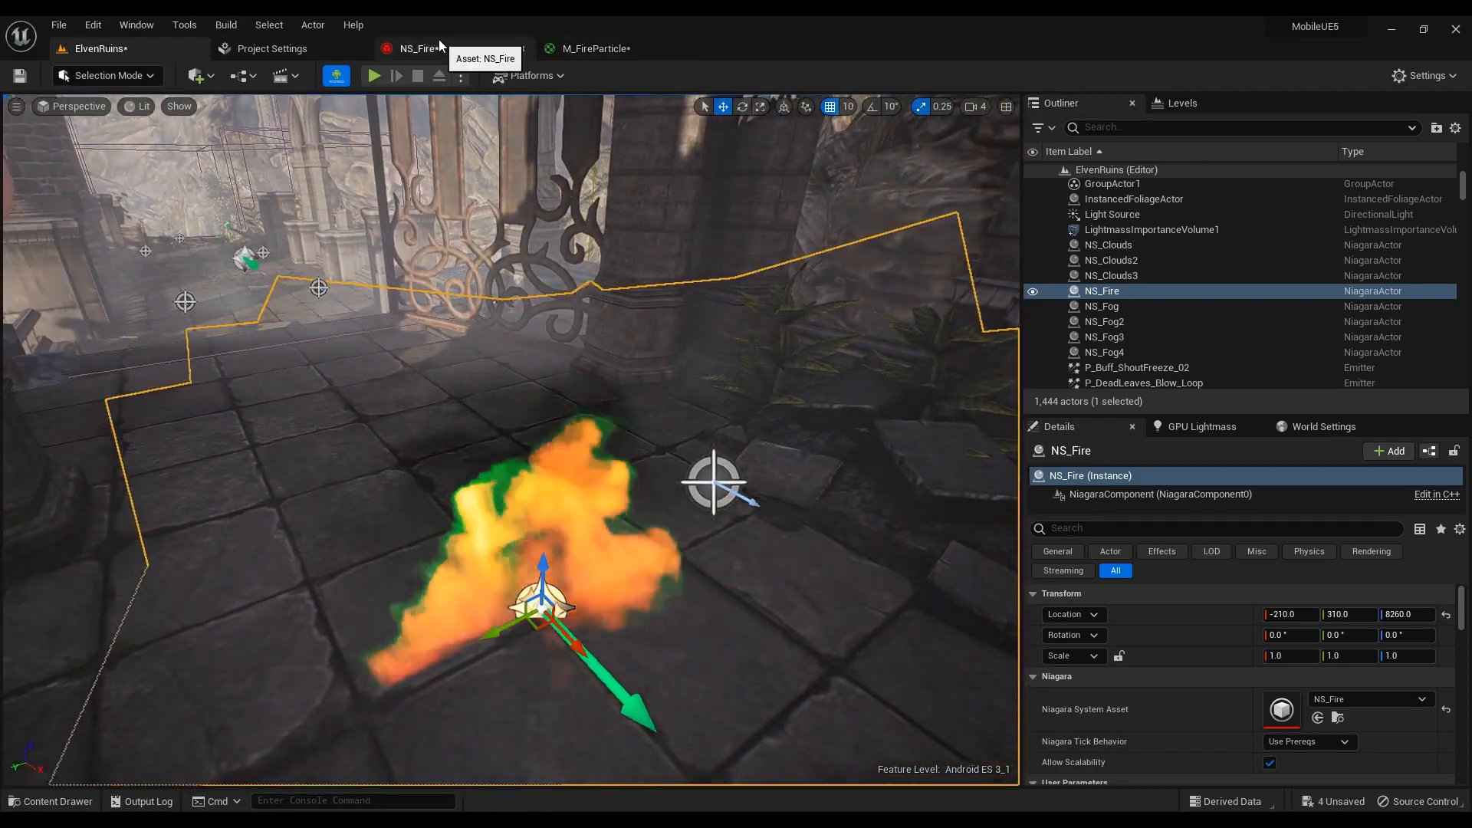
# Reset alignment to Unaligned, try the distance-based camera facing blend, and check the fire
pyautogui.click(418, 48)
pyautogui.click(1253, 317)
pyautogui.click(1230, 329)
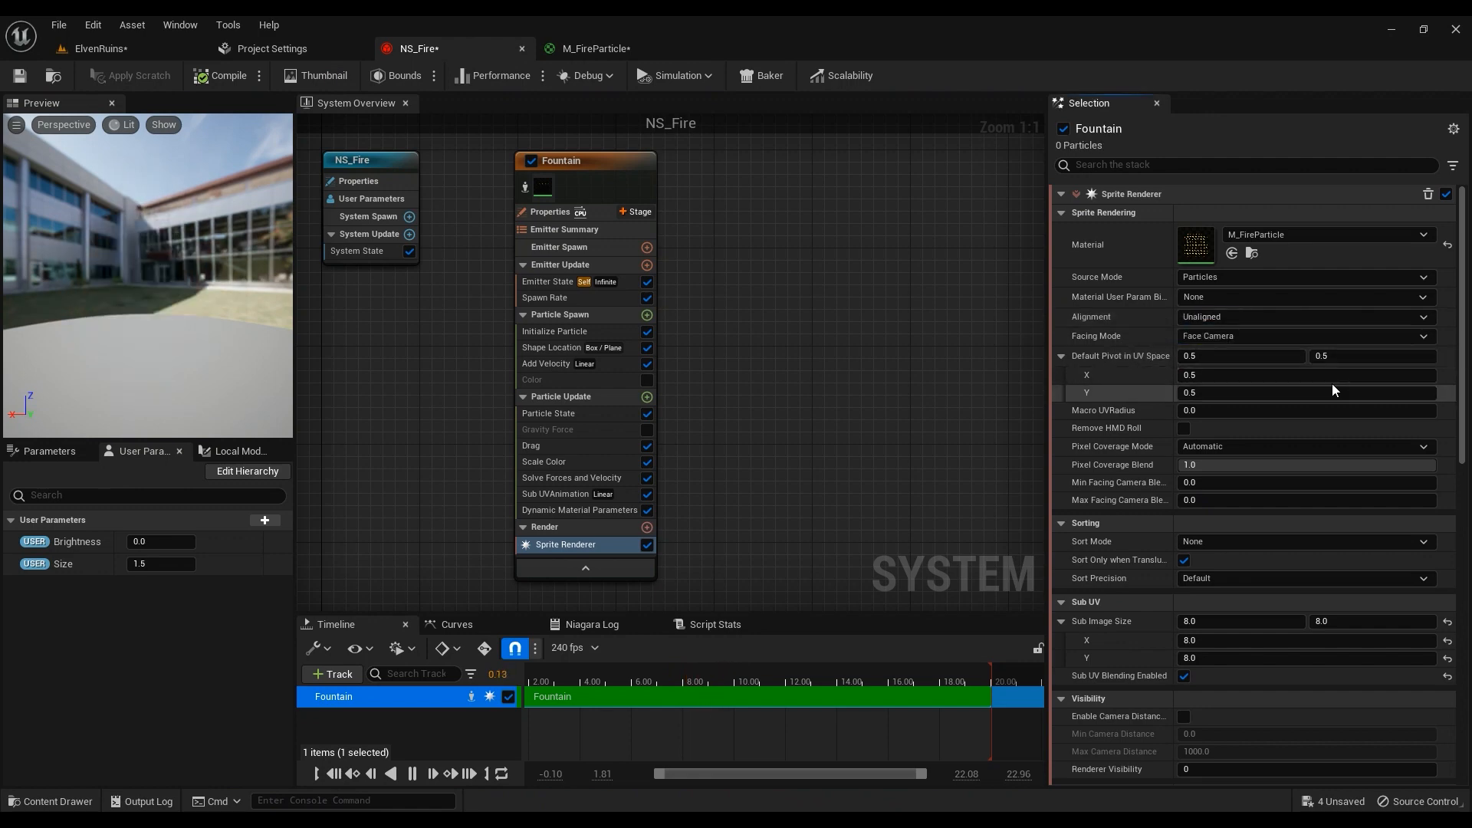
pyautogui.click(1305, 334)
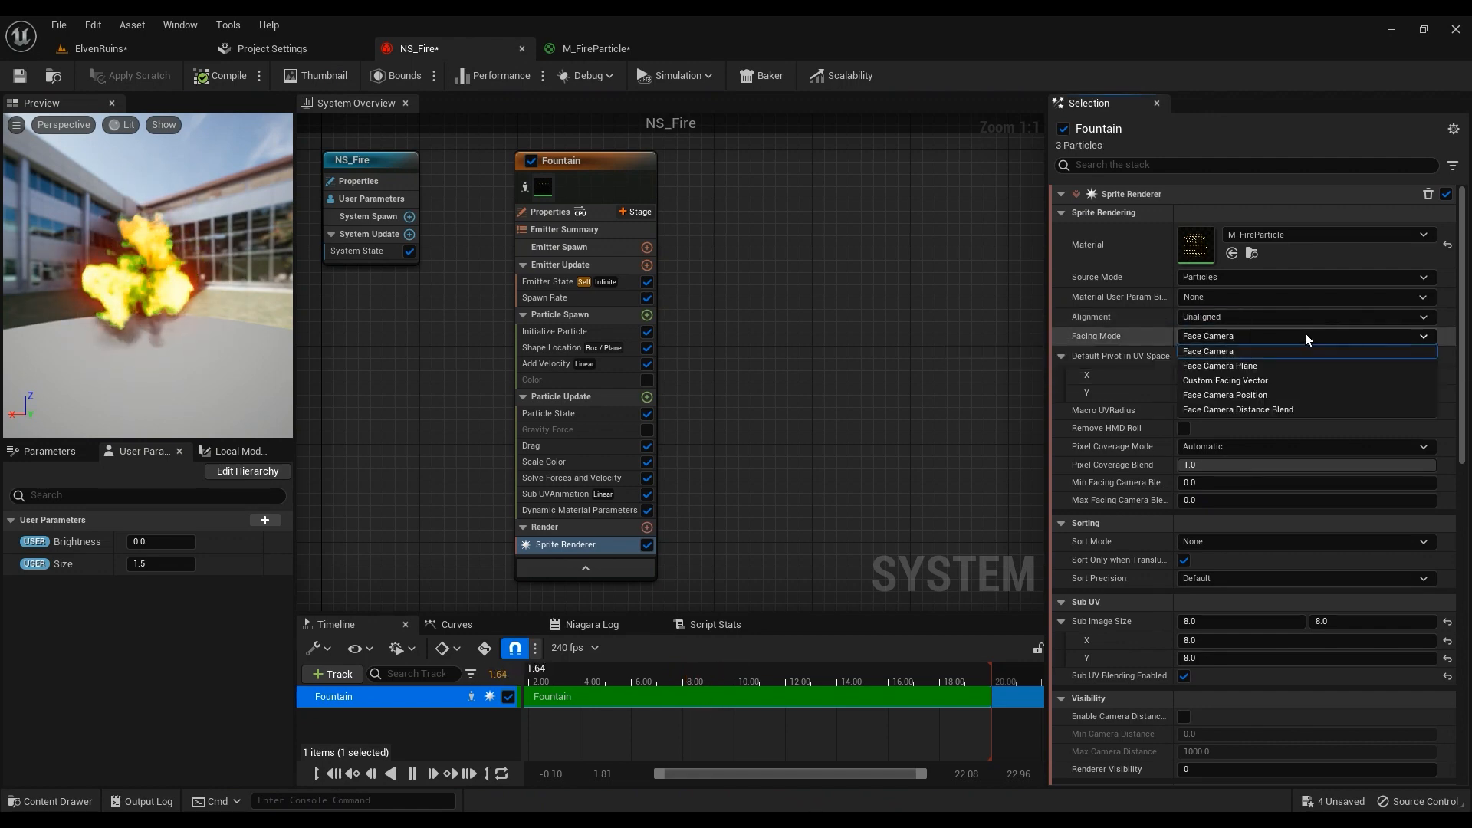
pyautogui.click(1269, 409)
pyautogui.click(131, 49)
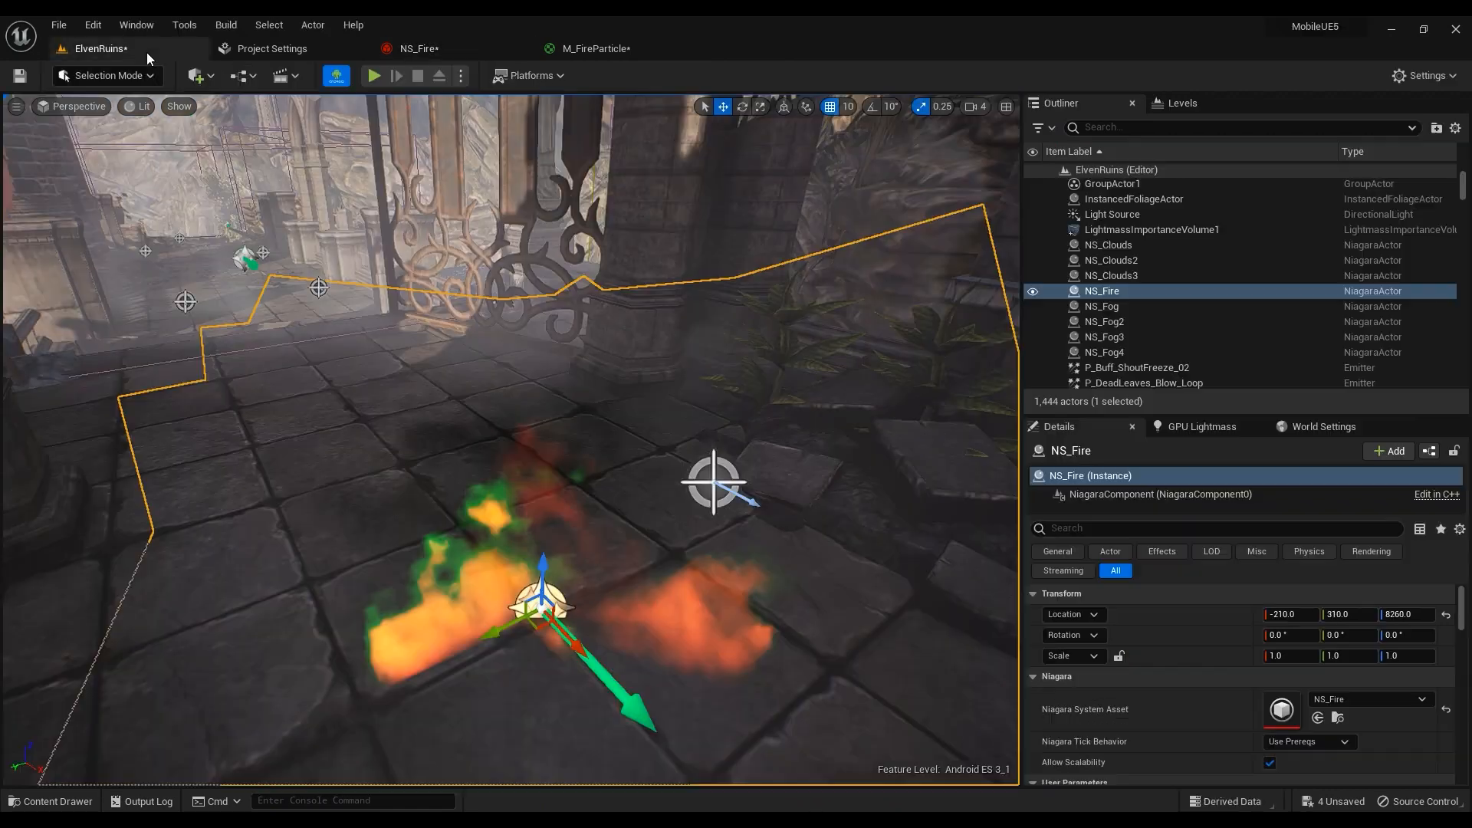
pyautogui.moveTo(475, 322); pyautogui.dragTo(192, 322, button='right')
# Settle on Face Camera facing and view the fire near the pillars and statue
pyautogui.click(506, 49)
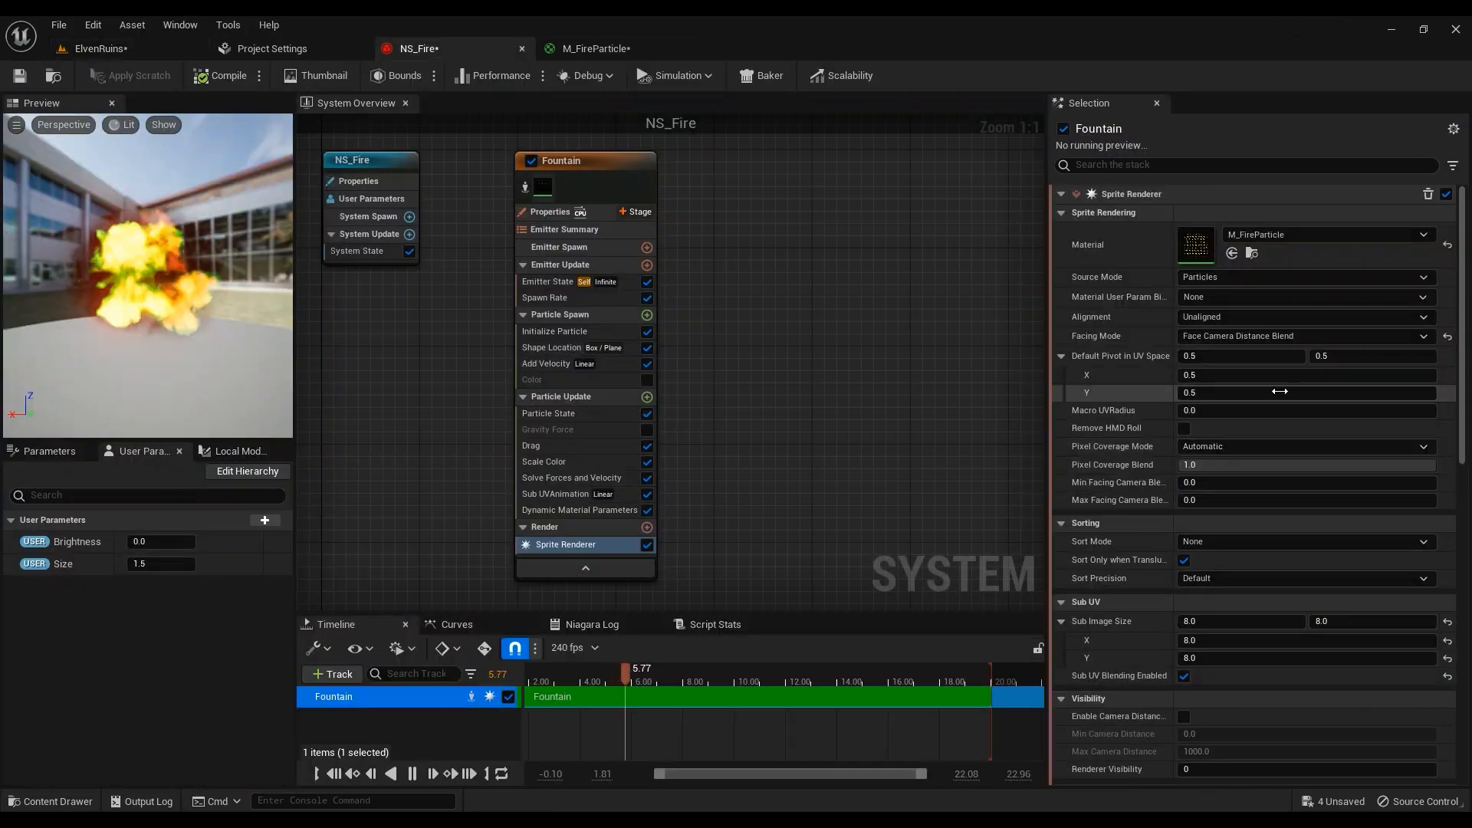
pyautogui.click(1279, 337)
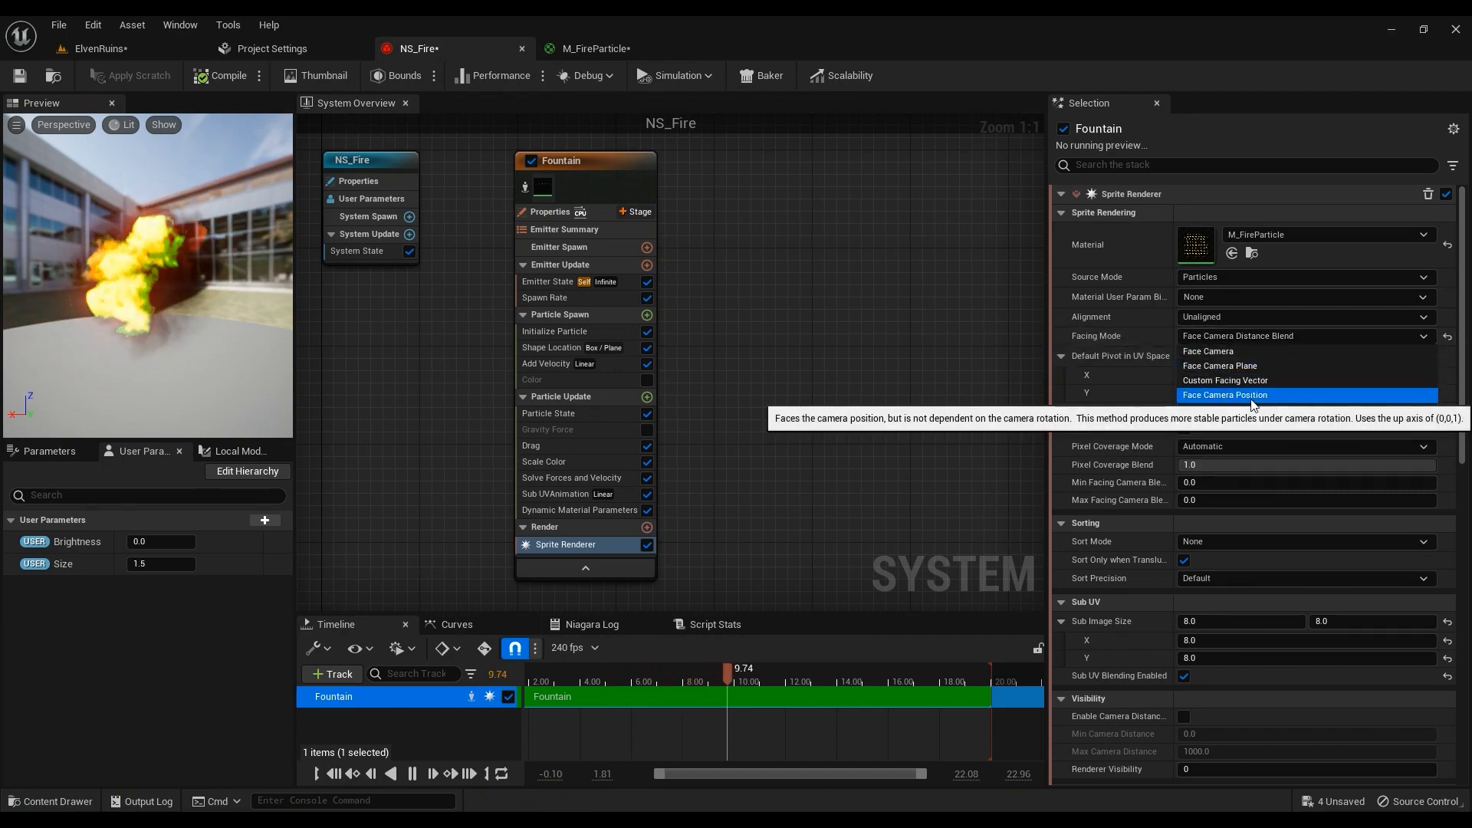
pyautogui.click(1244, 366)
pyautogui.click(175, 53)
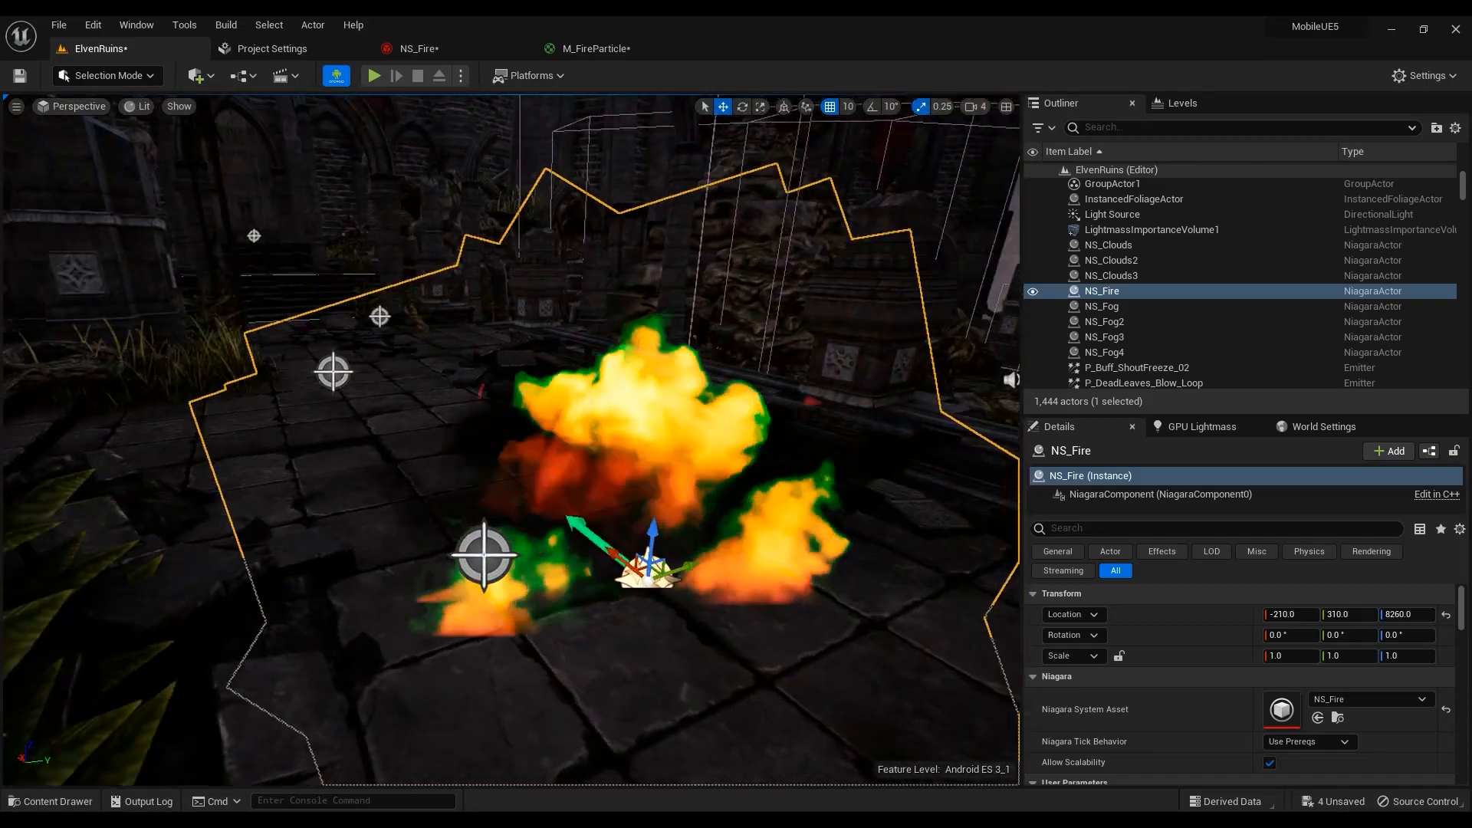
pyautogui.press('a')
pyautogui.moveTo(491, 414); pyautogui.dragTo(835, 410, button='right')
pyautogui.click(421, 51)
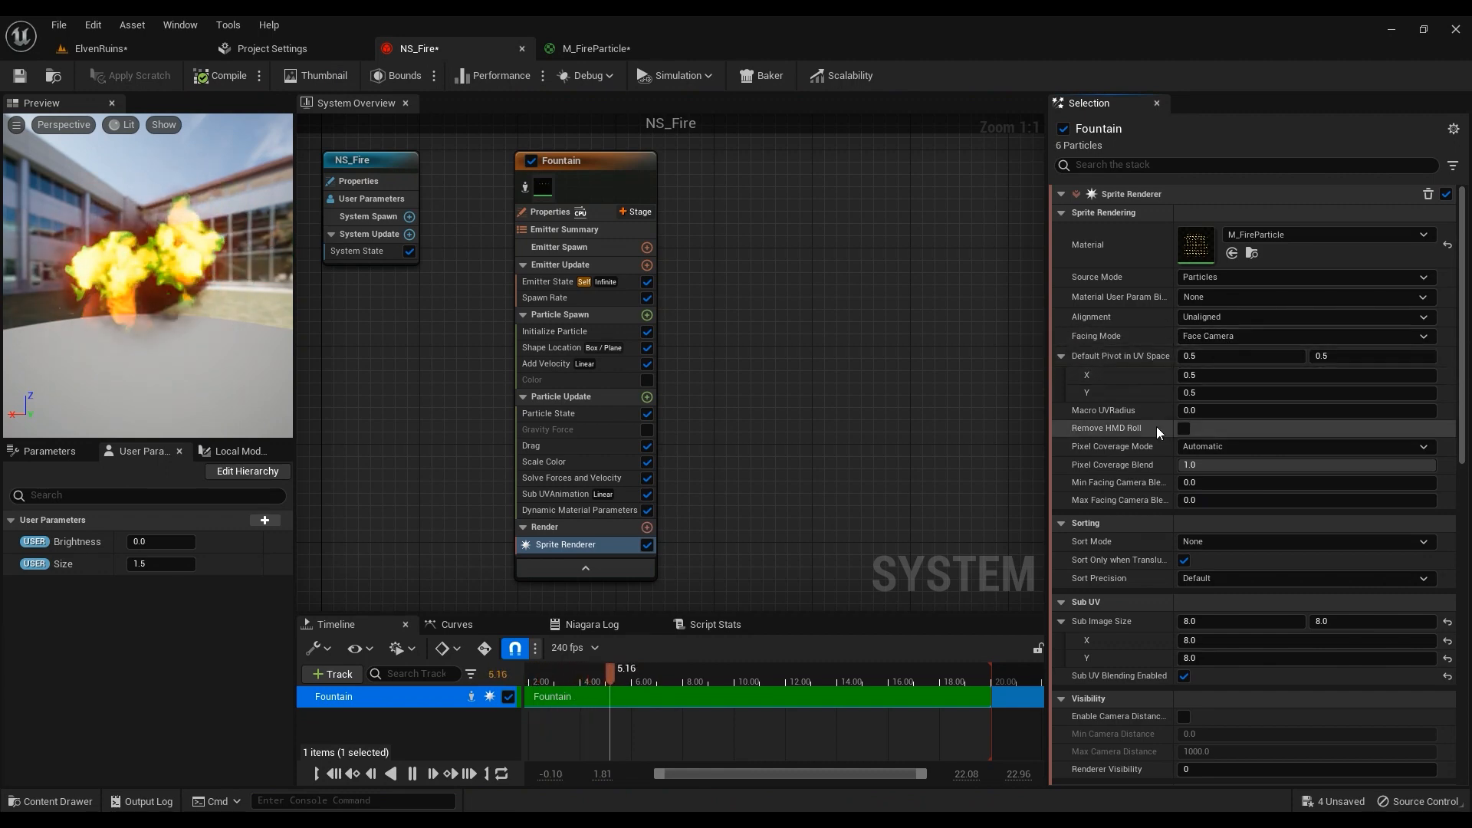
# Reset the Sub Image Size, try 4 × 4, then set it to 8 × 8
pyautogui.scroll(-2, 1111, 460)
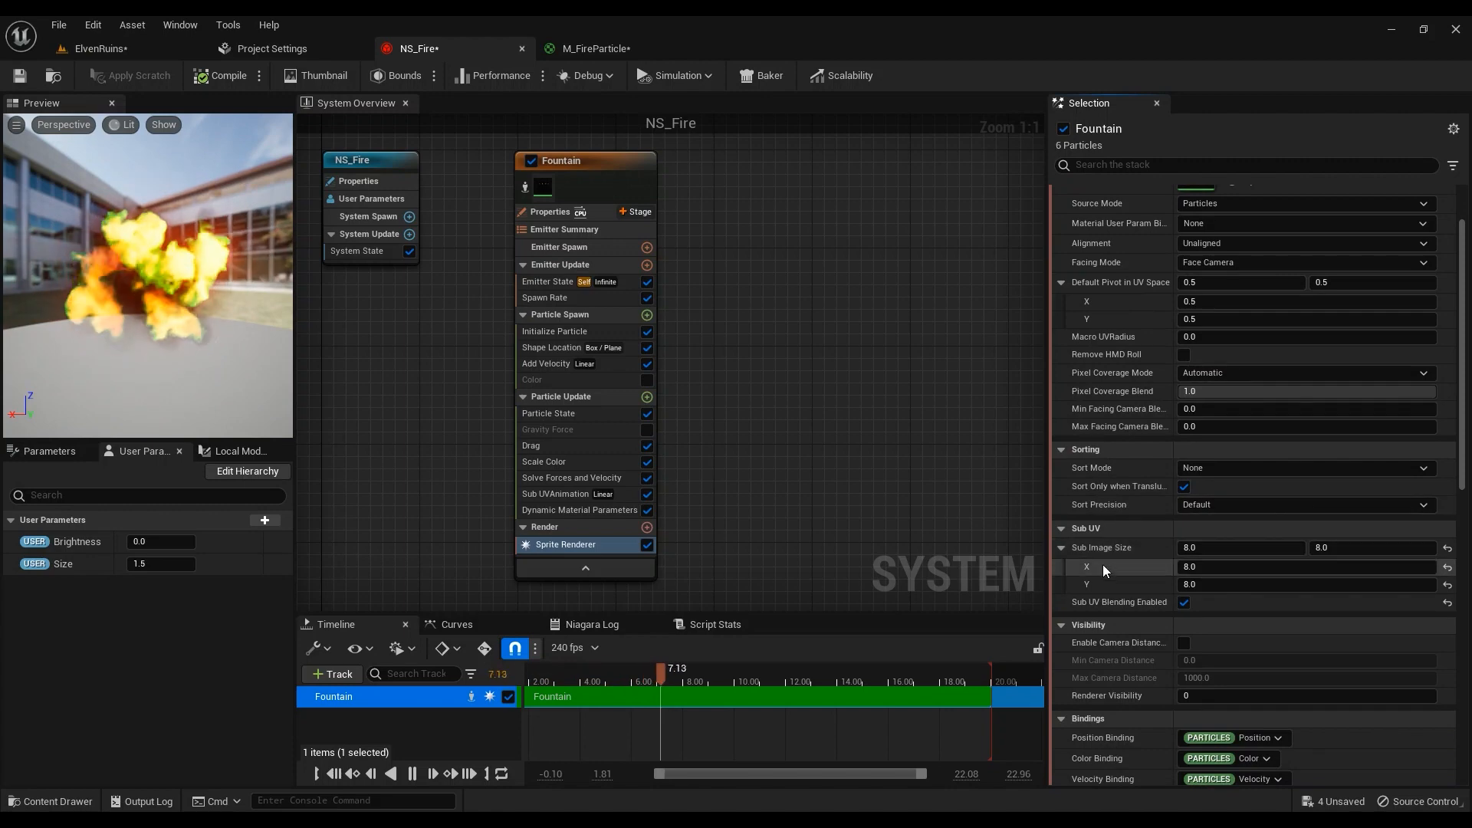
pyautogui.click(1092, 552)
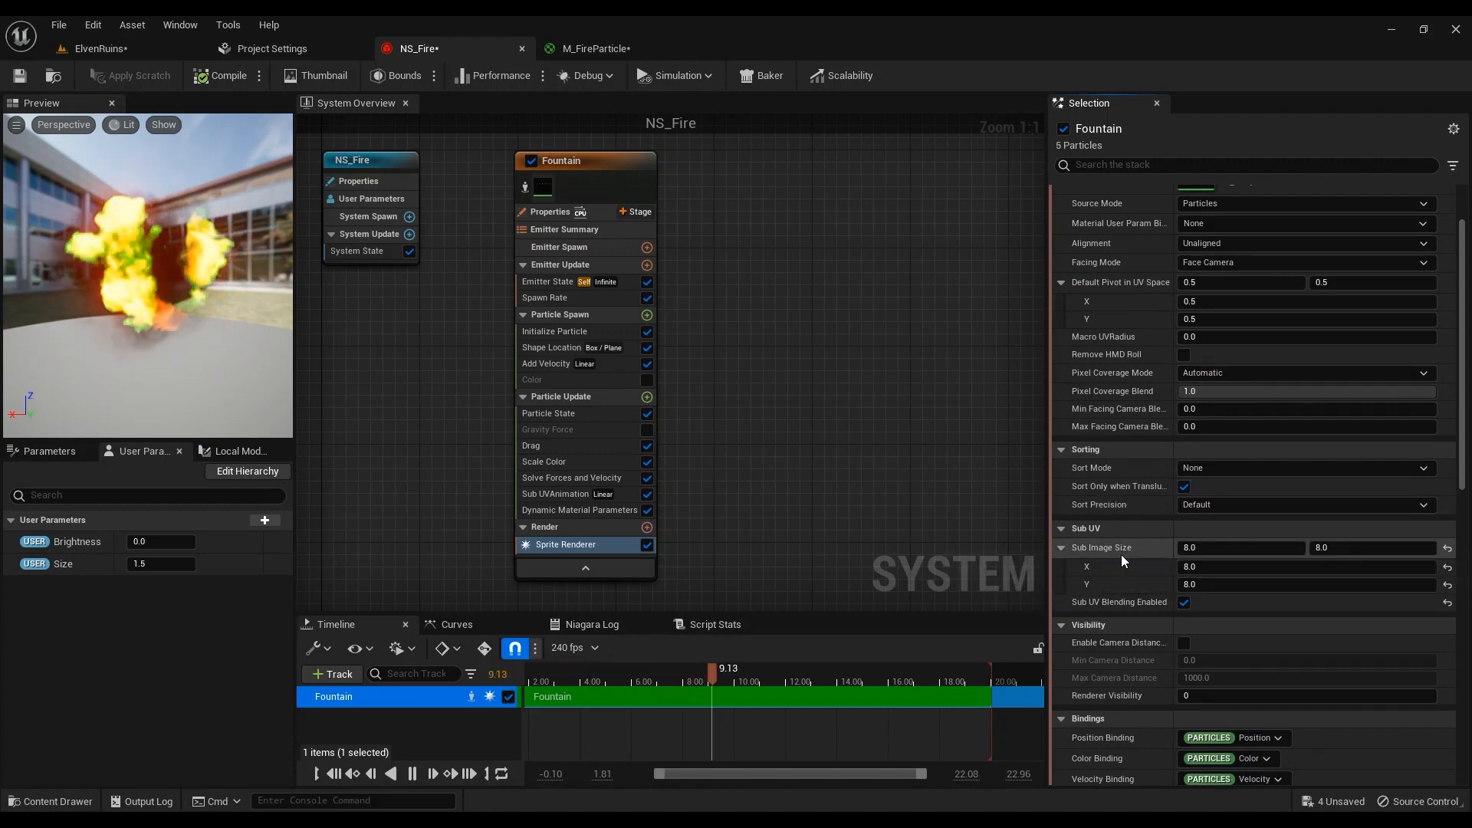
pyautogui.click(1448, 549)
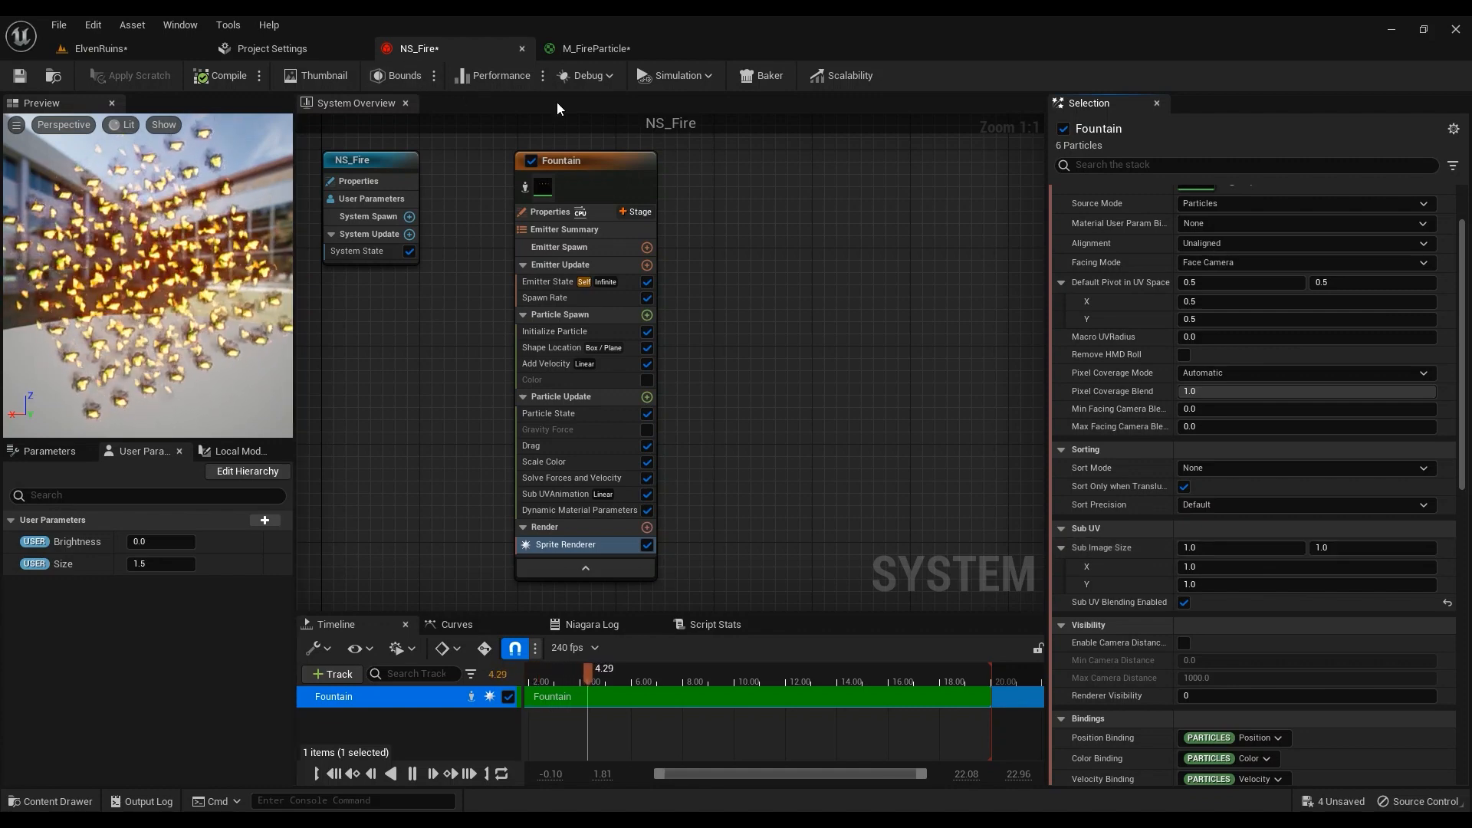
pyautogui.click(1250, 549)
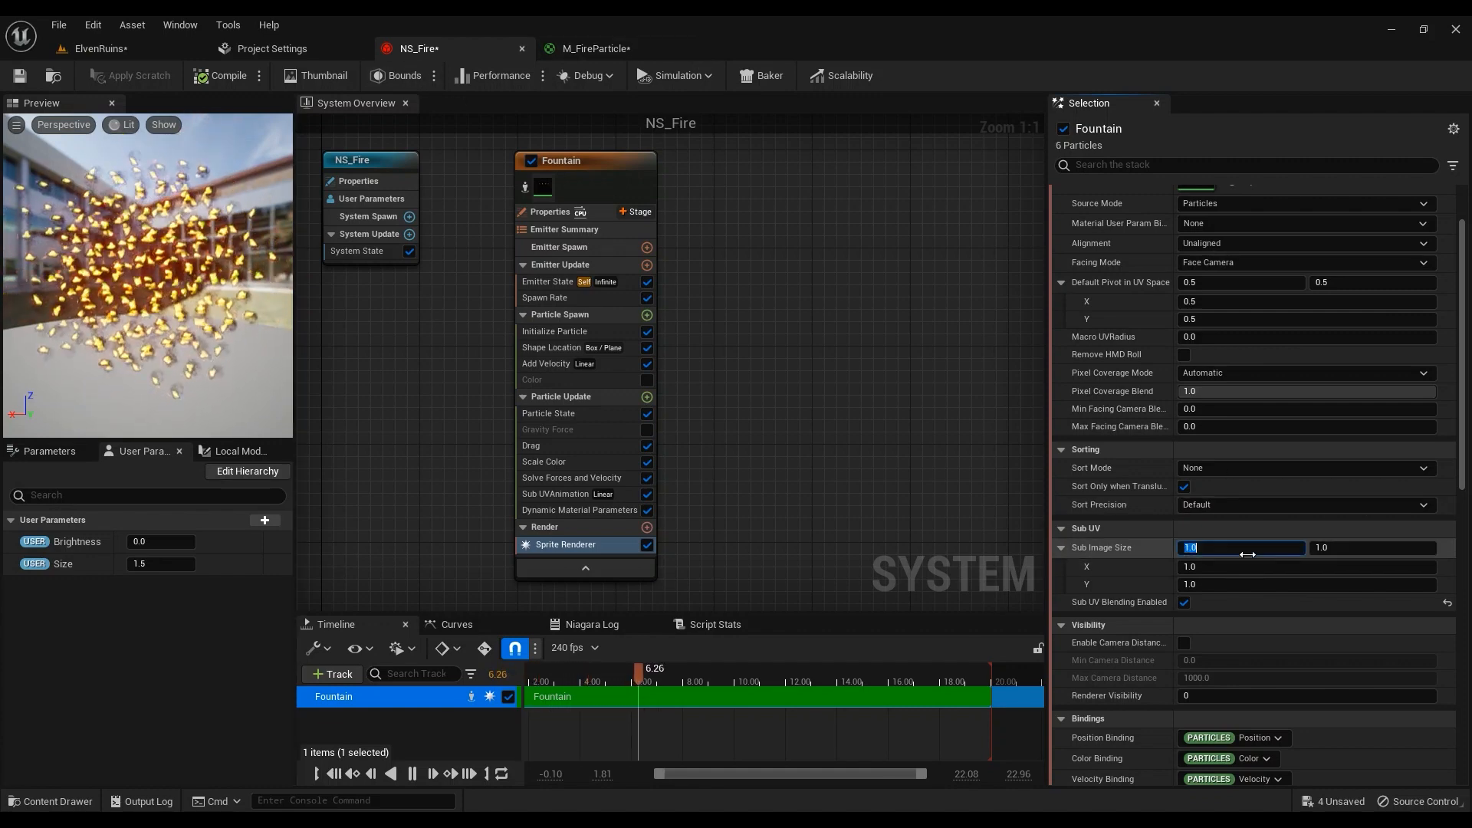
pyautogui.write('4')
pyautogui.click(1372, 548)
pyautogui.write('4')
pyautogui.press('Return')
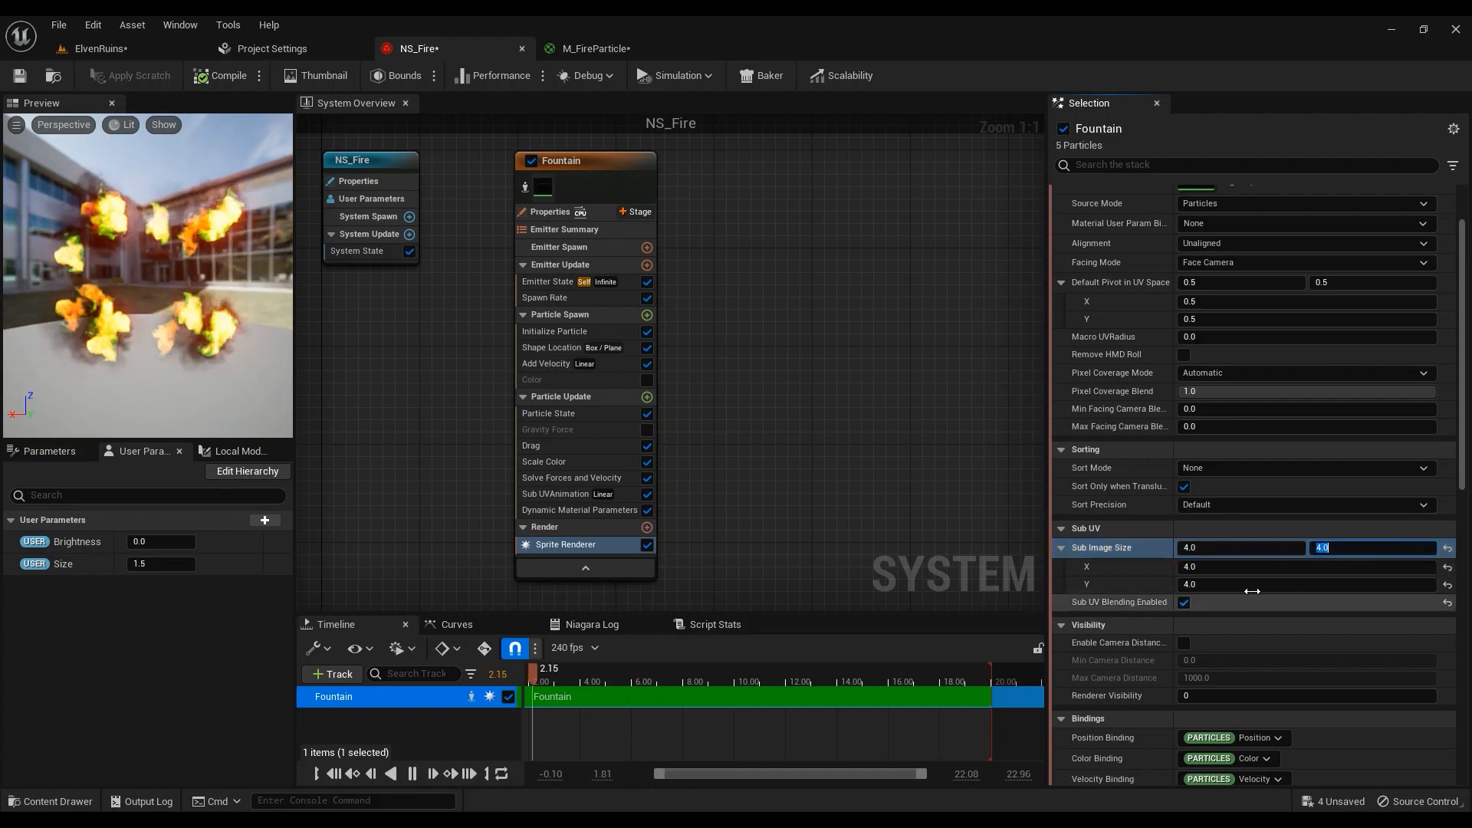
pyautogui.click(1231, 549)
pyautogui.write('8')
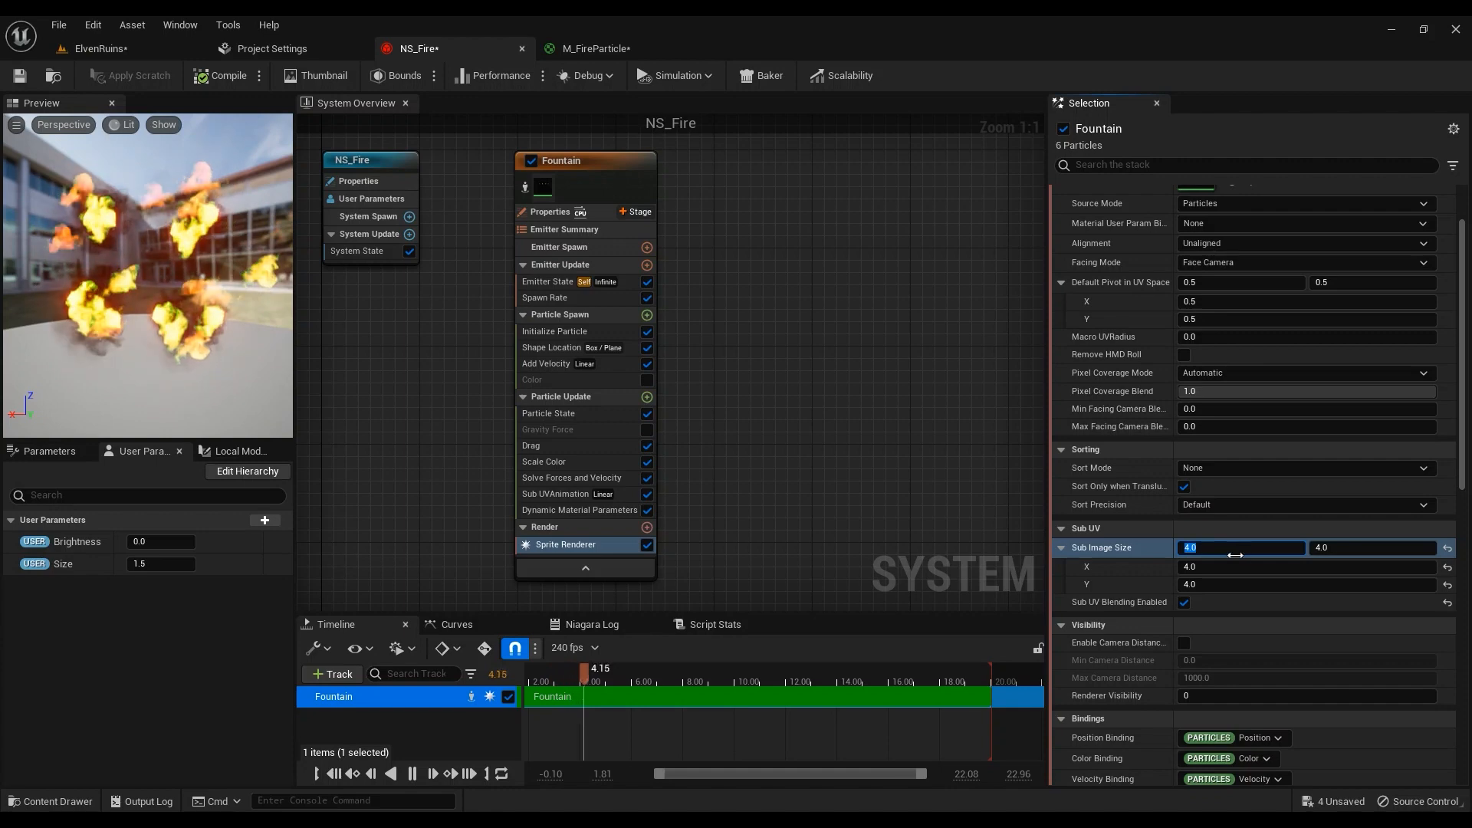
pyautogui.click(1347, 547)
pyautogui.write('8')
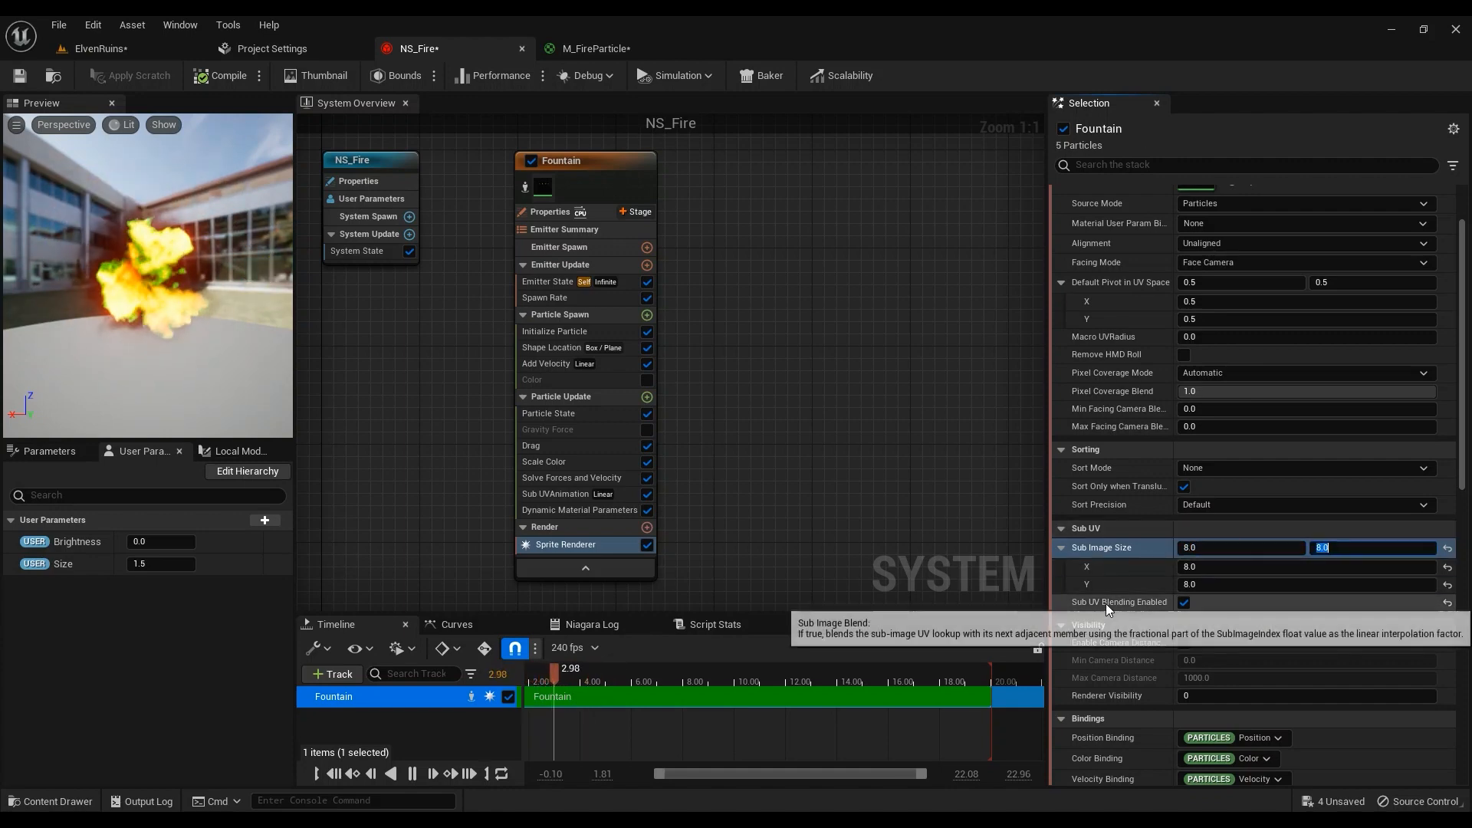
# Enable Sub UV Blending and compare the burning fire in the ElvenRuins level
pyautogui.click(1184, 604)
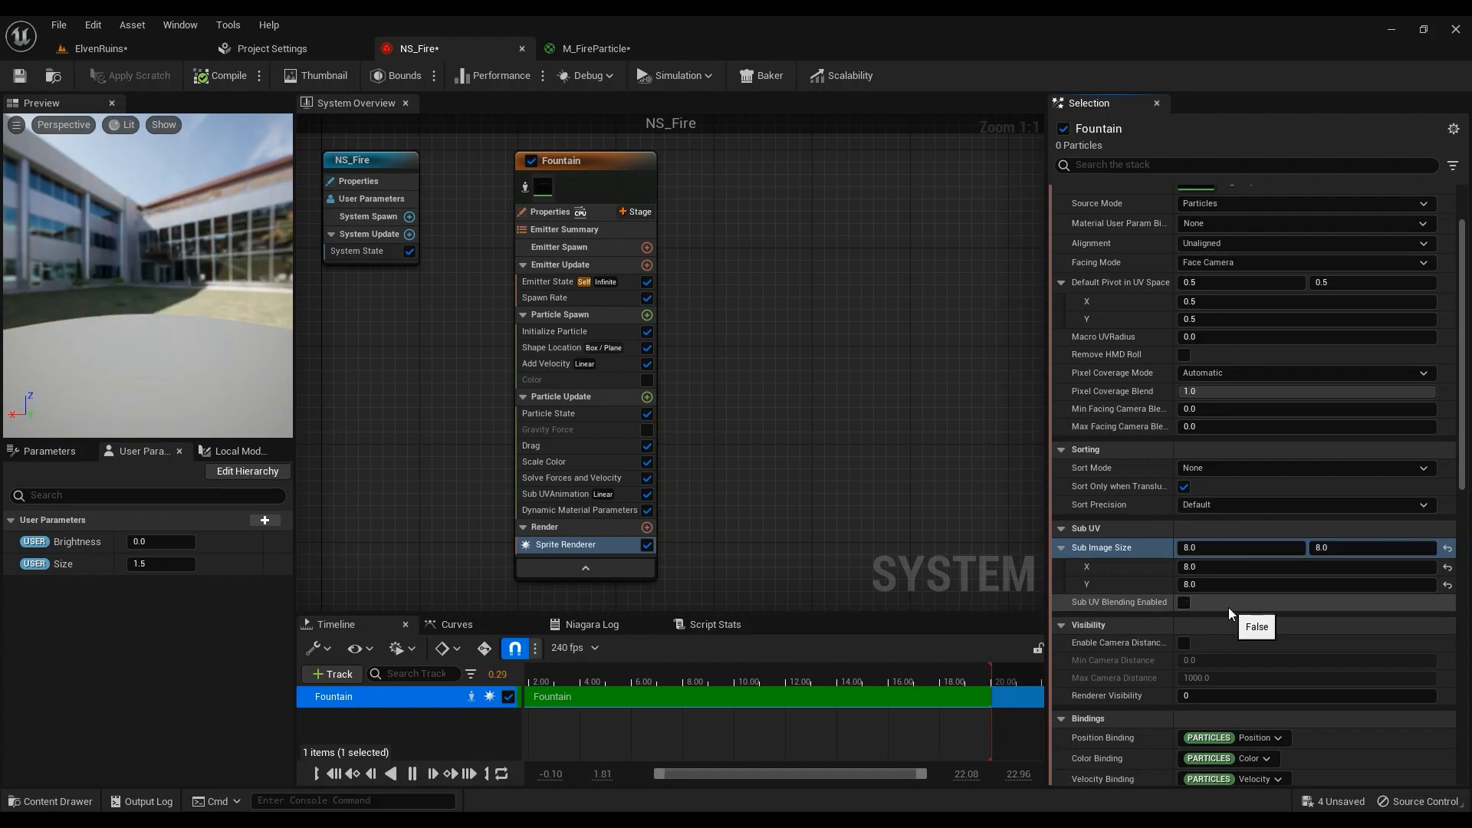
pyautogui.click(138, 48)
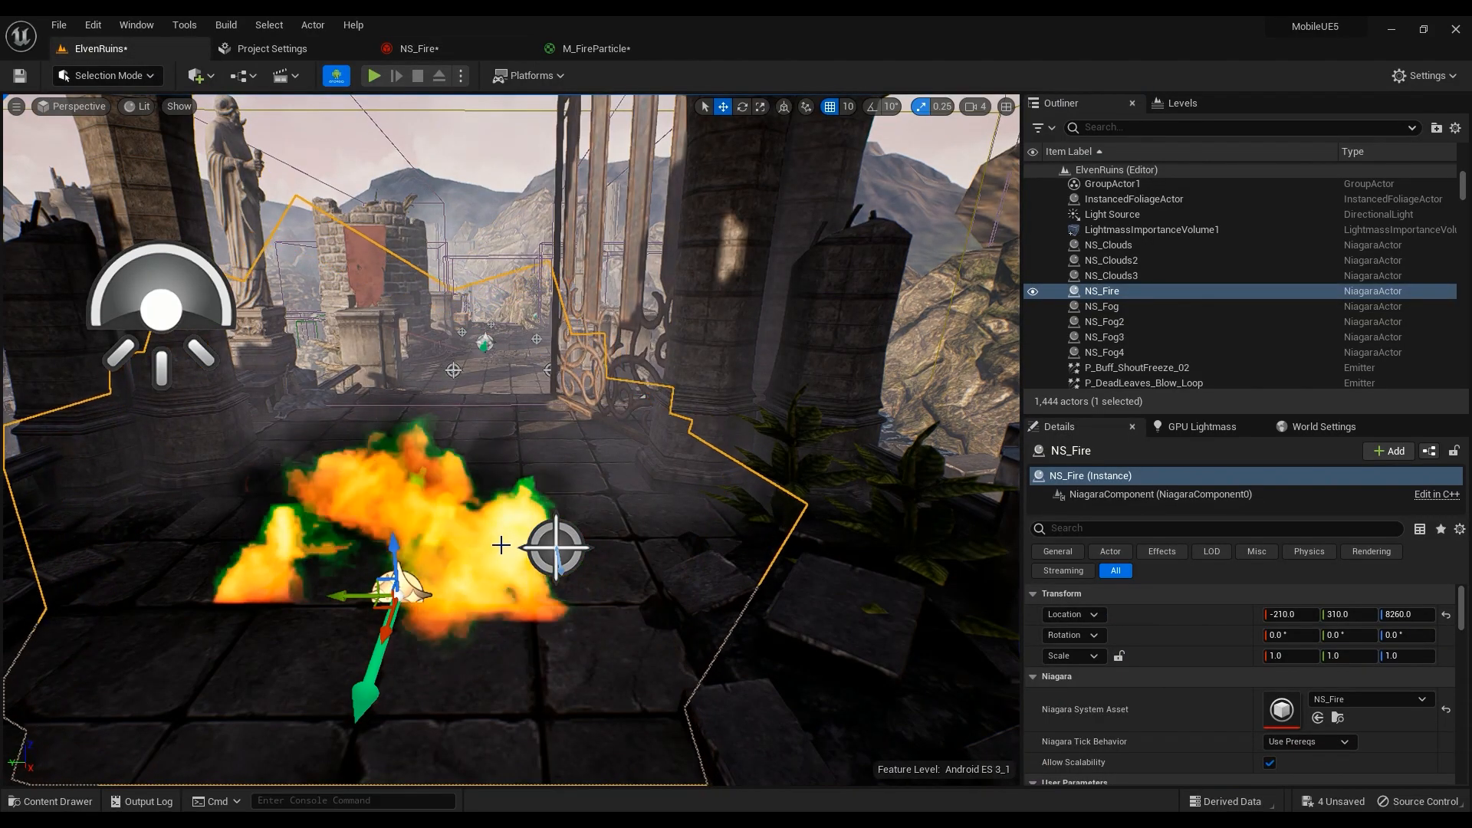
pyautogui.moveTo(502, 539); pyautogui.dragTo(491, 502, button='right')
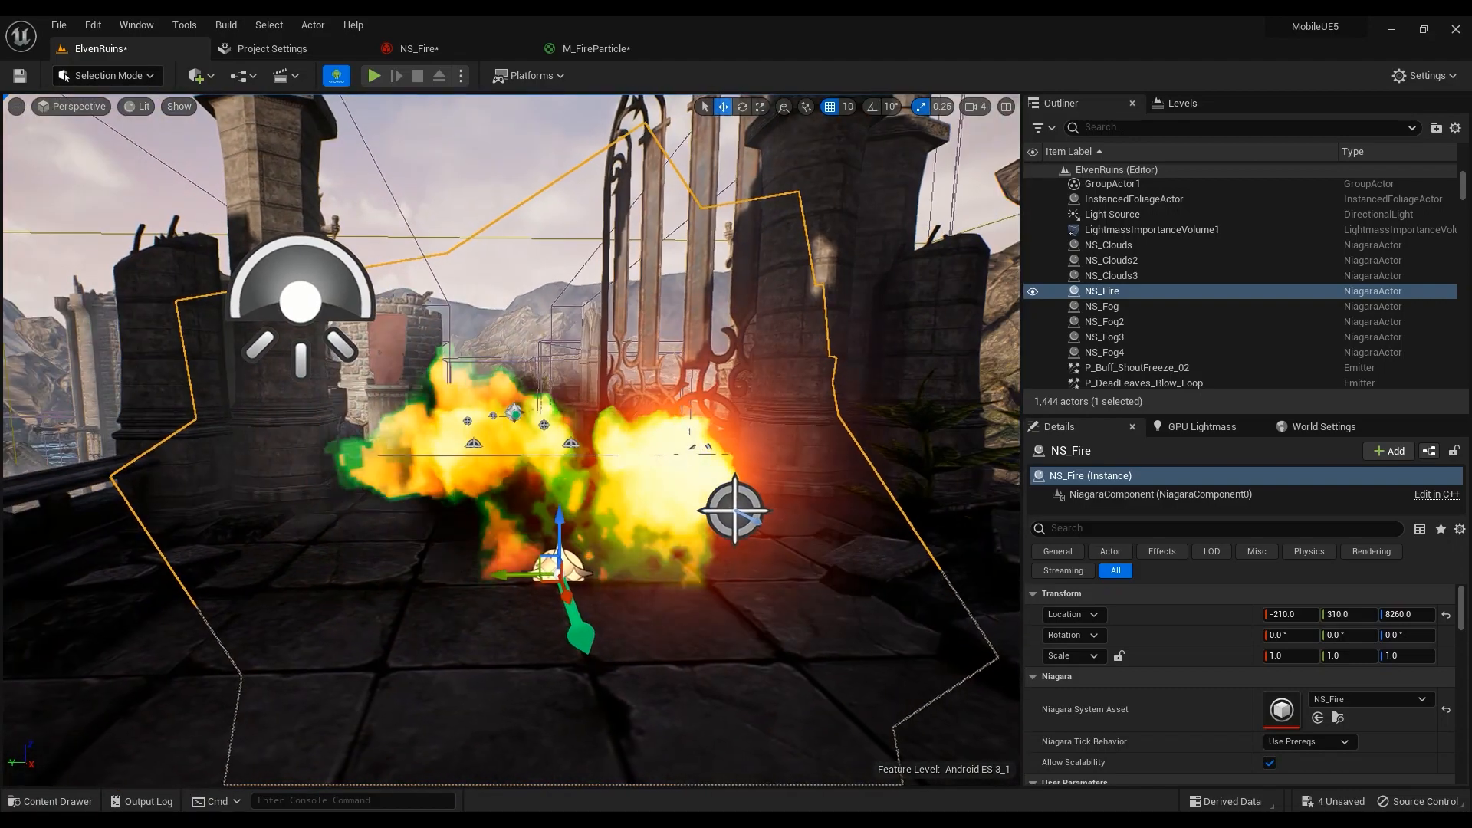
pyautogui.click(468, 54)
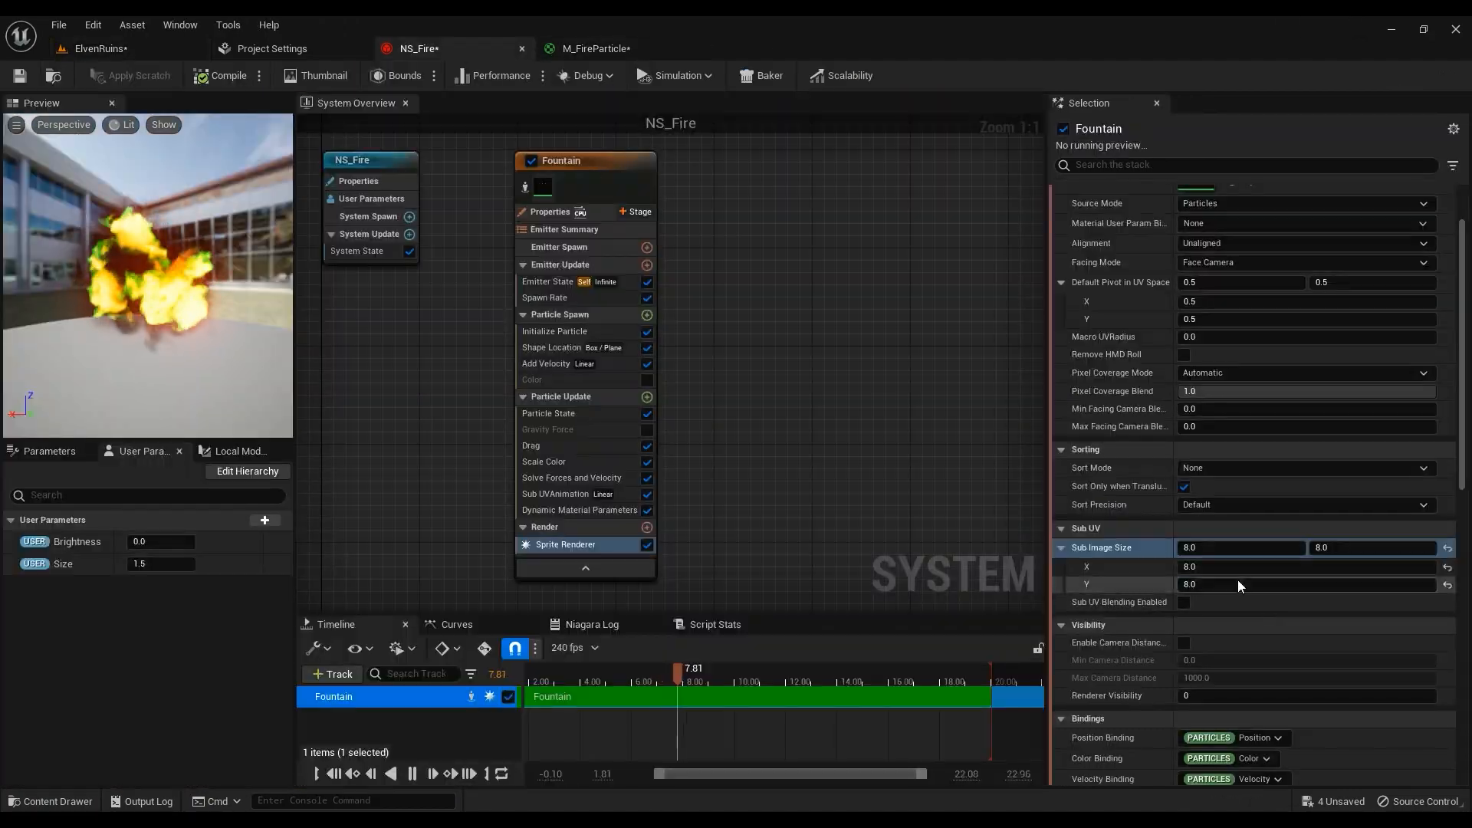
pyautogui.click(154, 49)
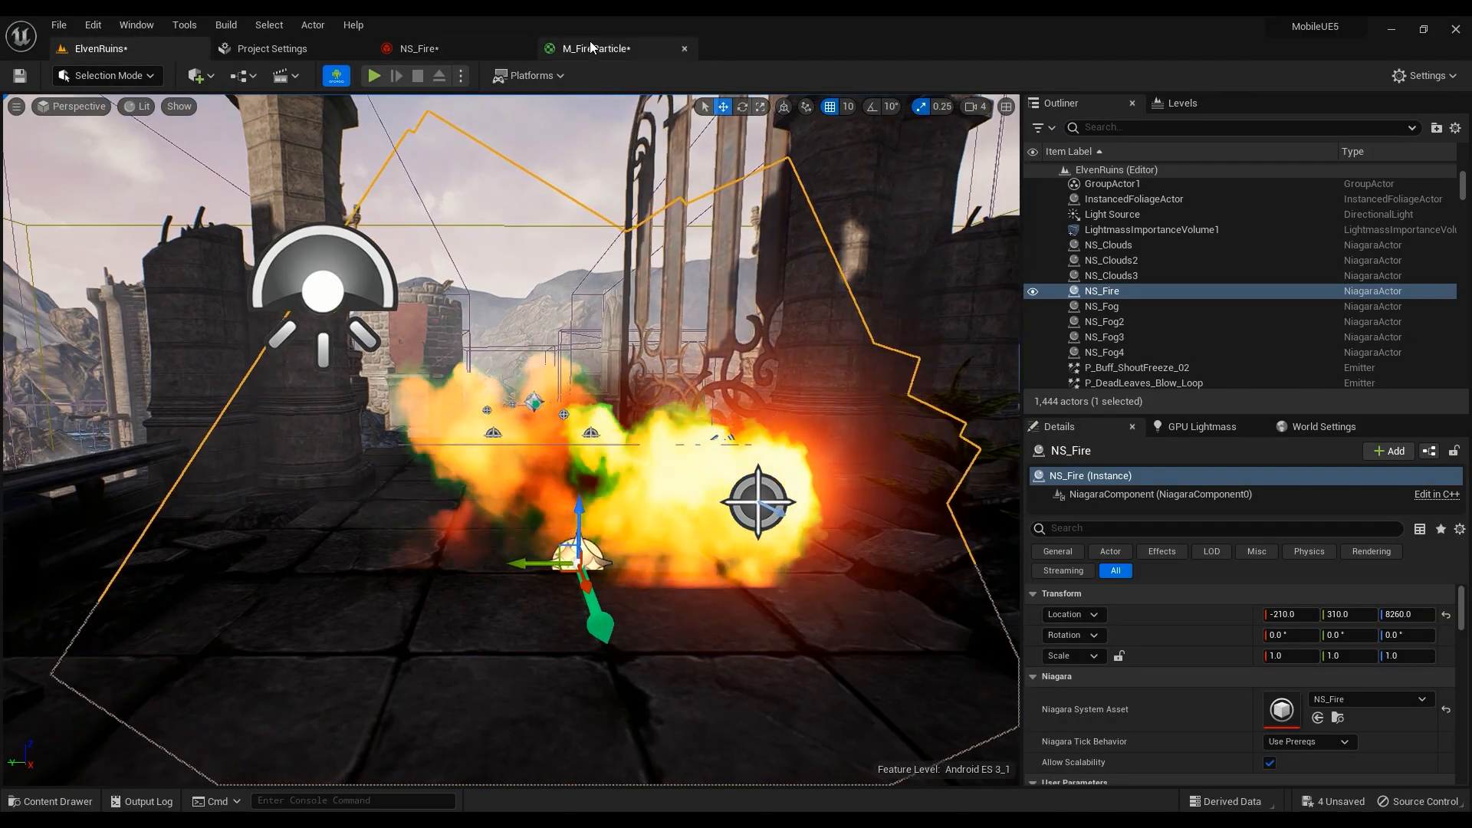
pyautogui.click(439, 46)
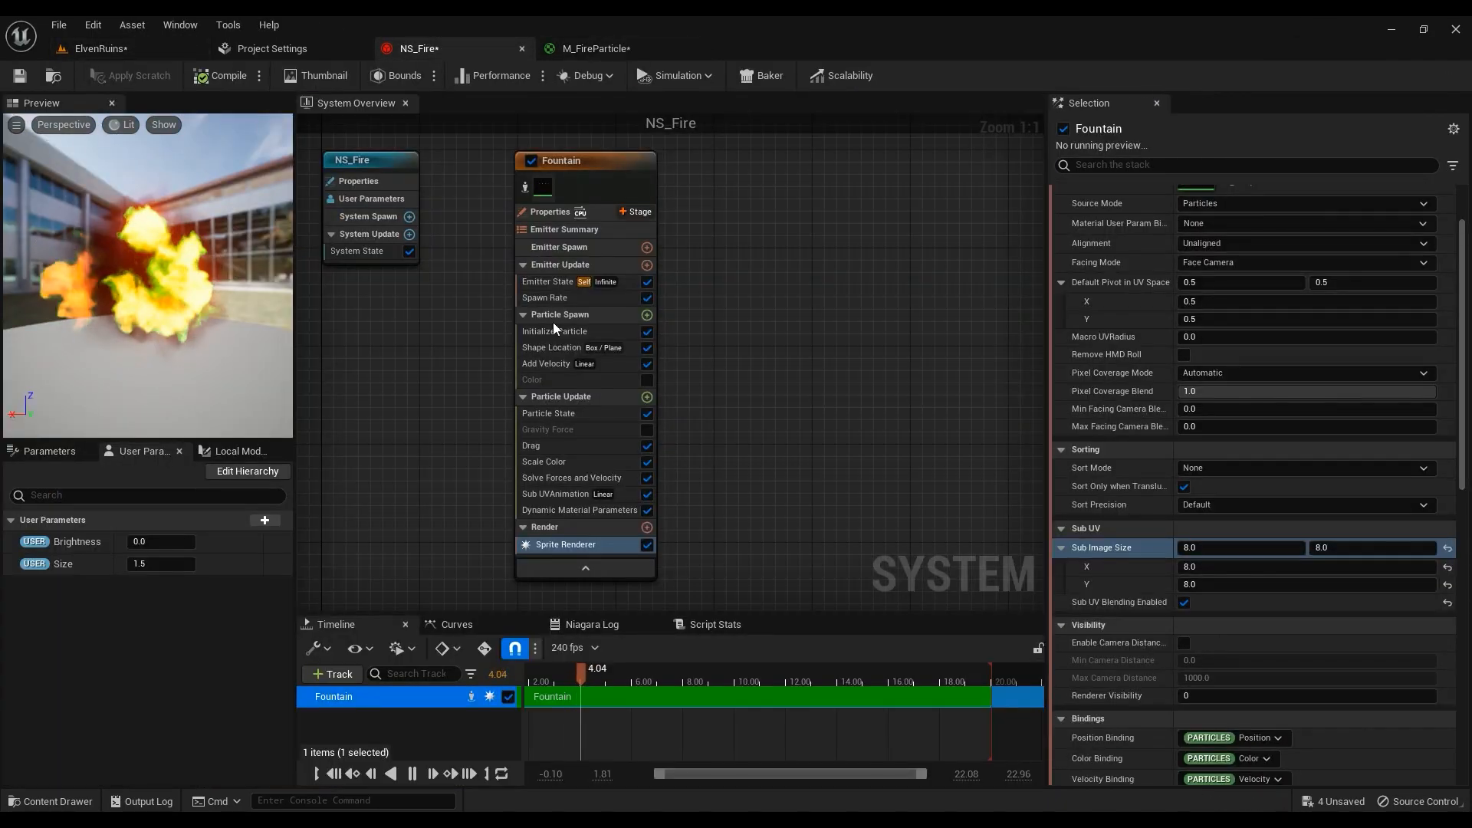
# Save the NS_Fire system and head back to the ElvenRuins level
pyautogui.click(22, 80)
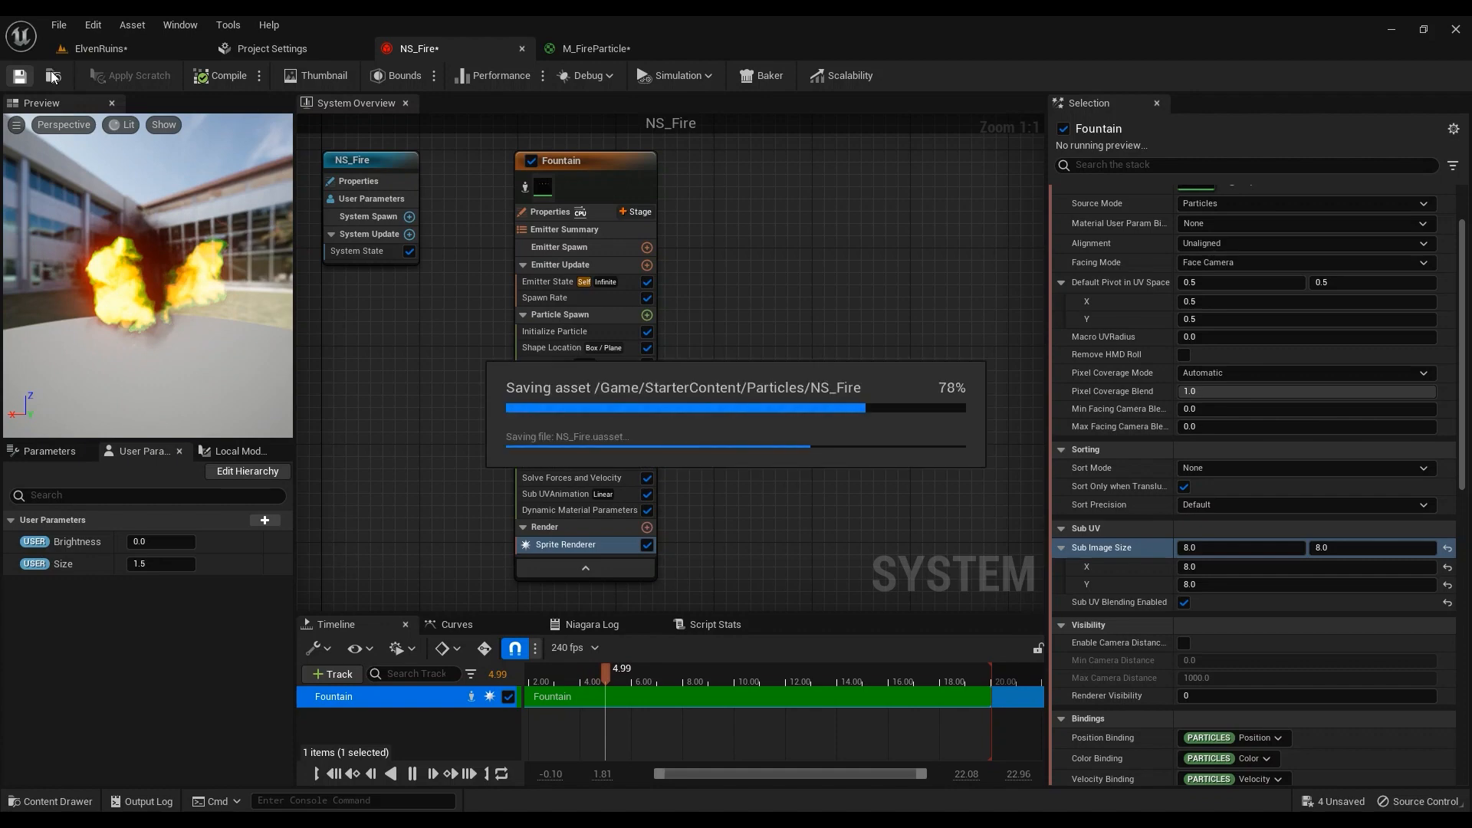
pyautogui.click(52, 77)
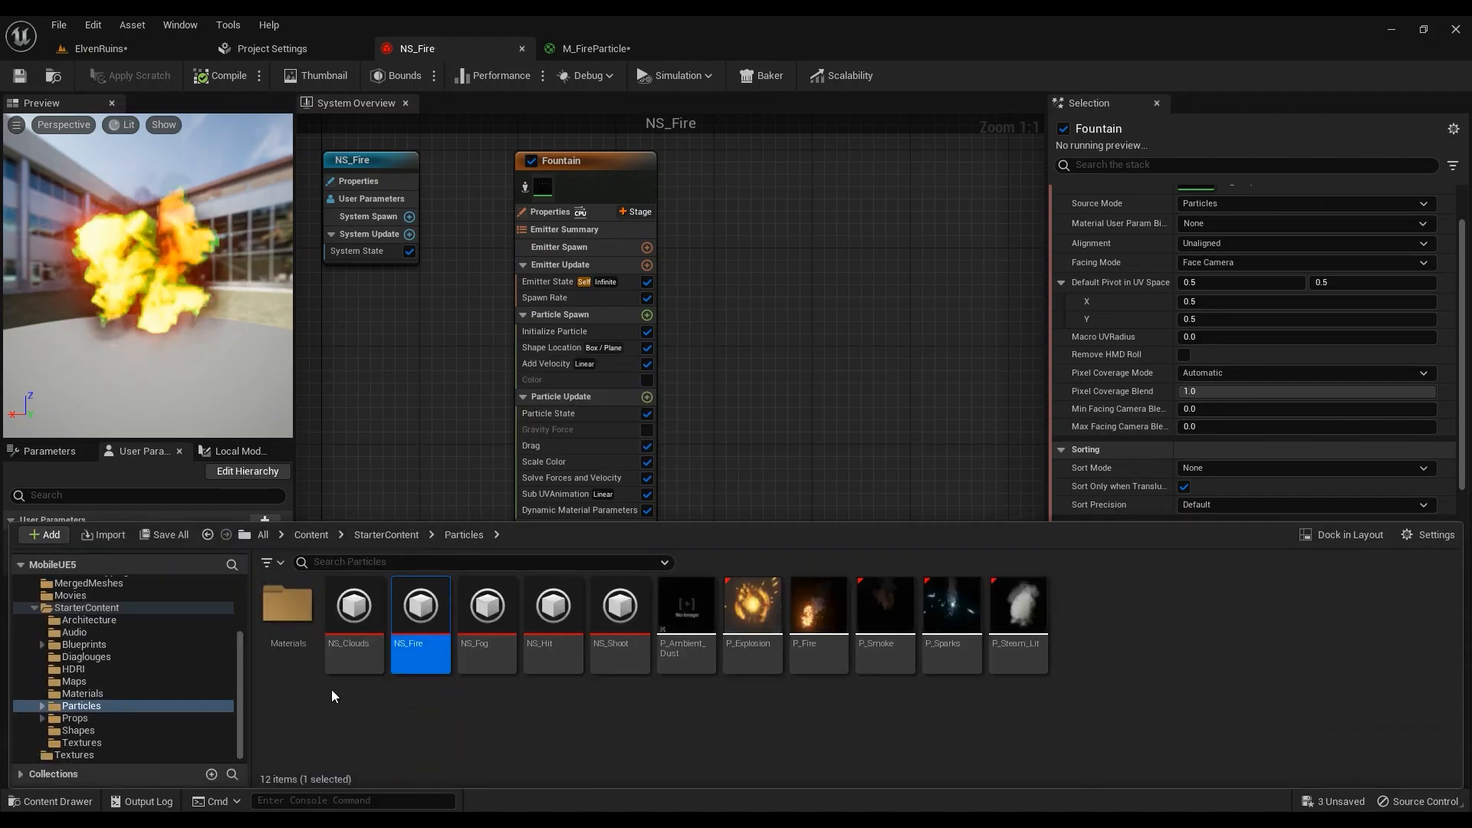
pyautogui.click(123, 48)
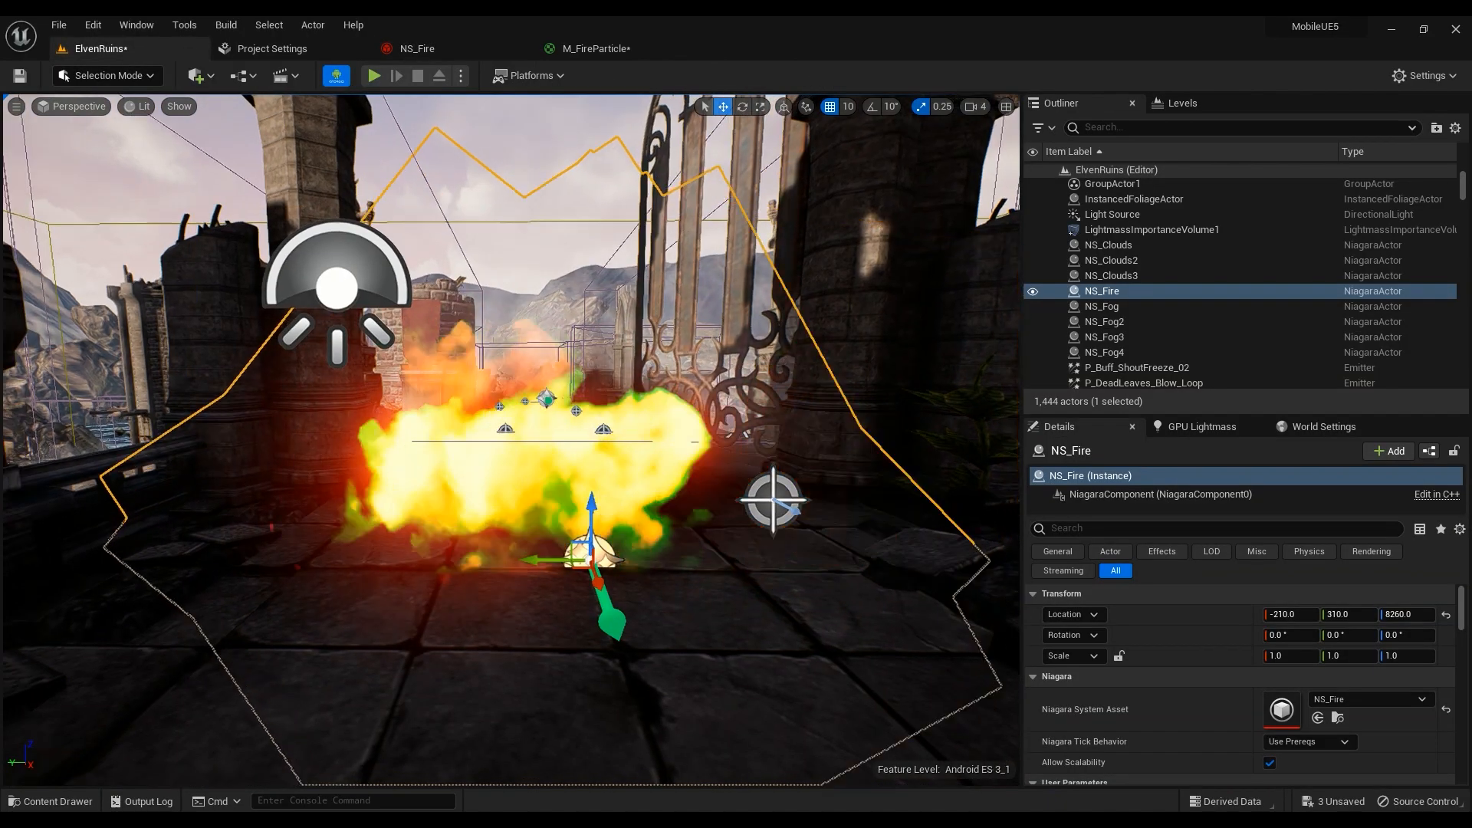
# Replace the fire by deleting the old NS_Fire actor and placing a fresh one near the gate
pyautogui.press('Delete')
pyautogui.hotkey('ctrl', 'space')
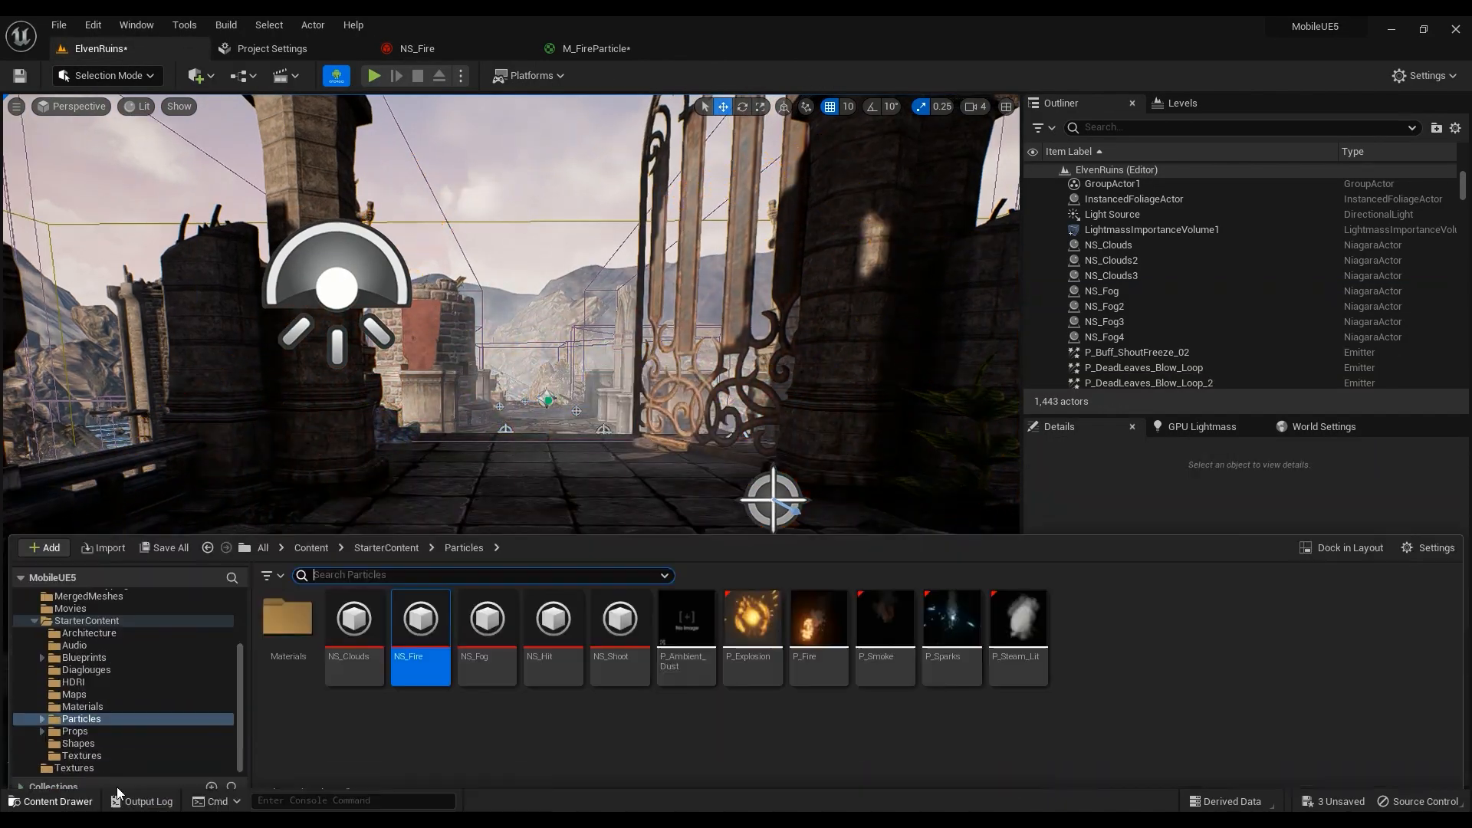
pyautogui.moveTo(539, 495); pyautogui.dragTo(541, 499)
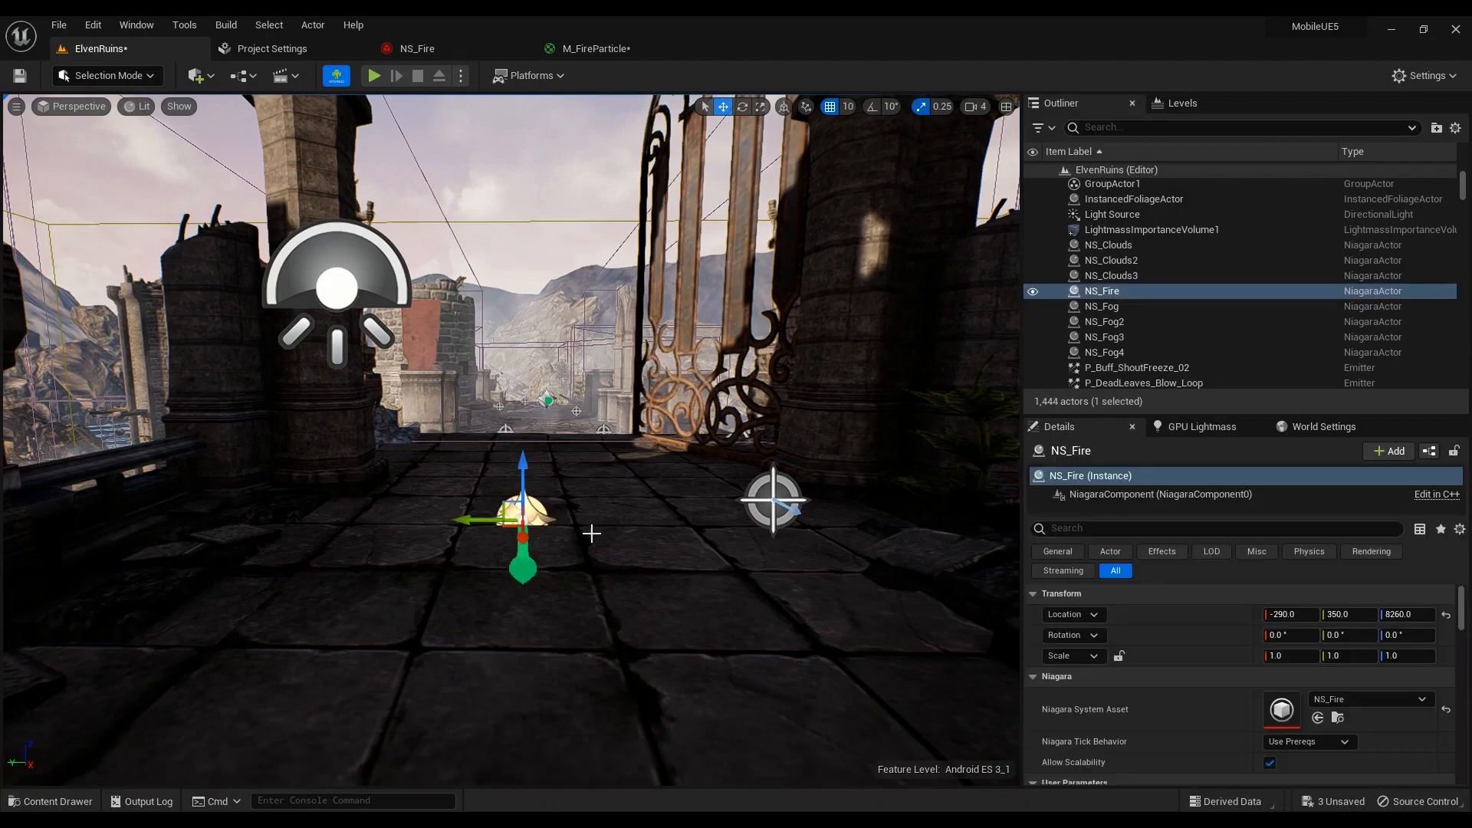
pyautogui.scroll(-3, 1098, 651)
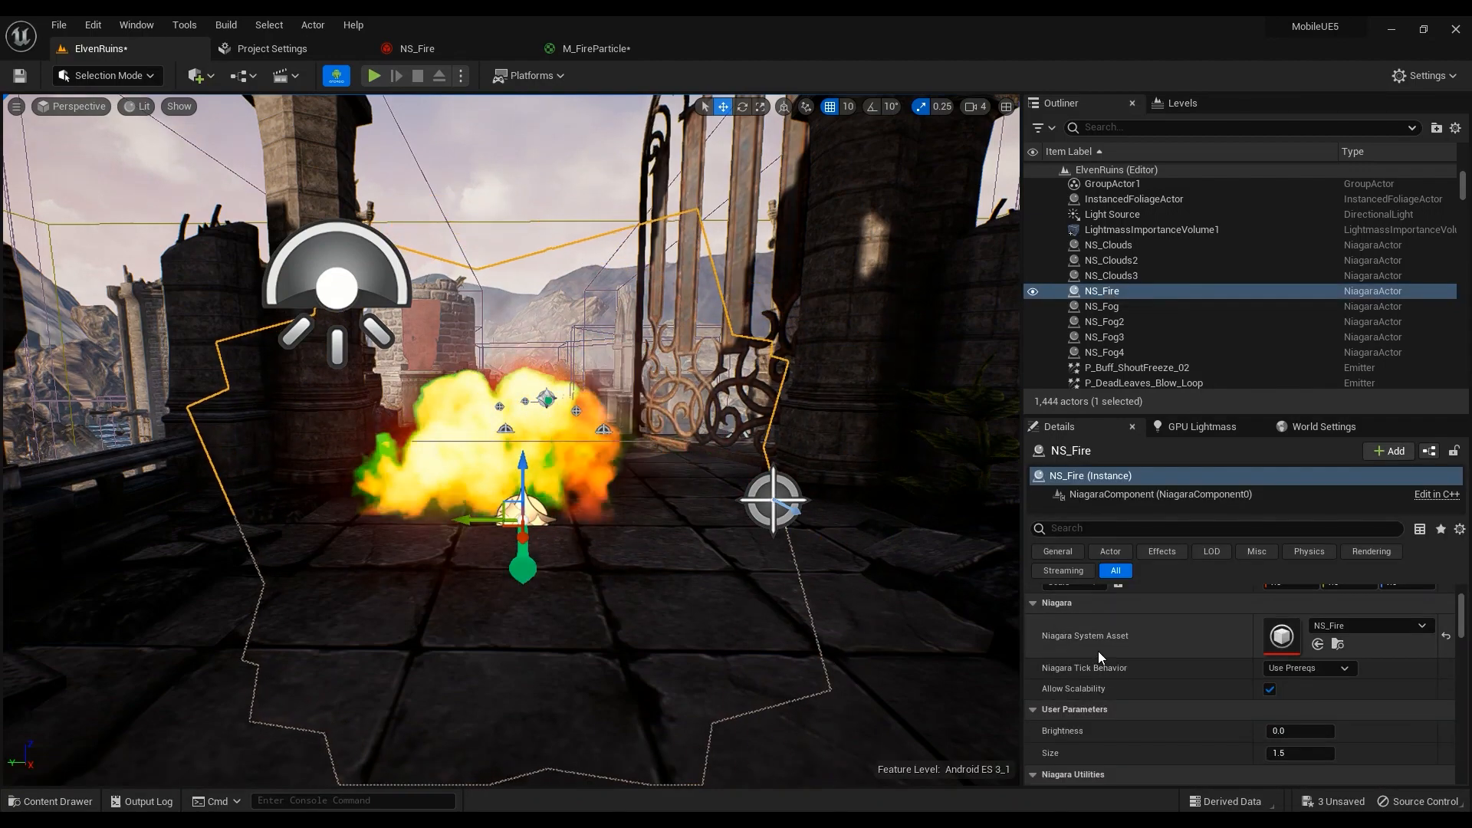
pyautogui.click(420, 49)
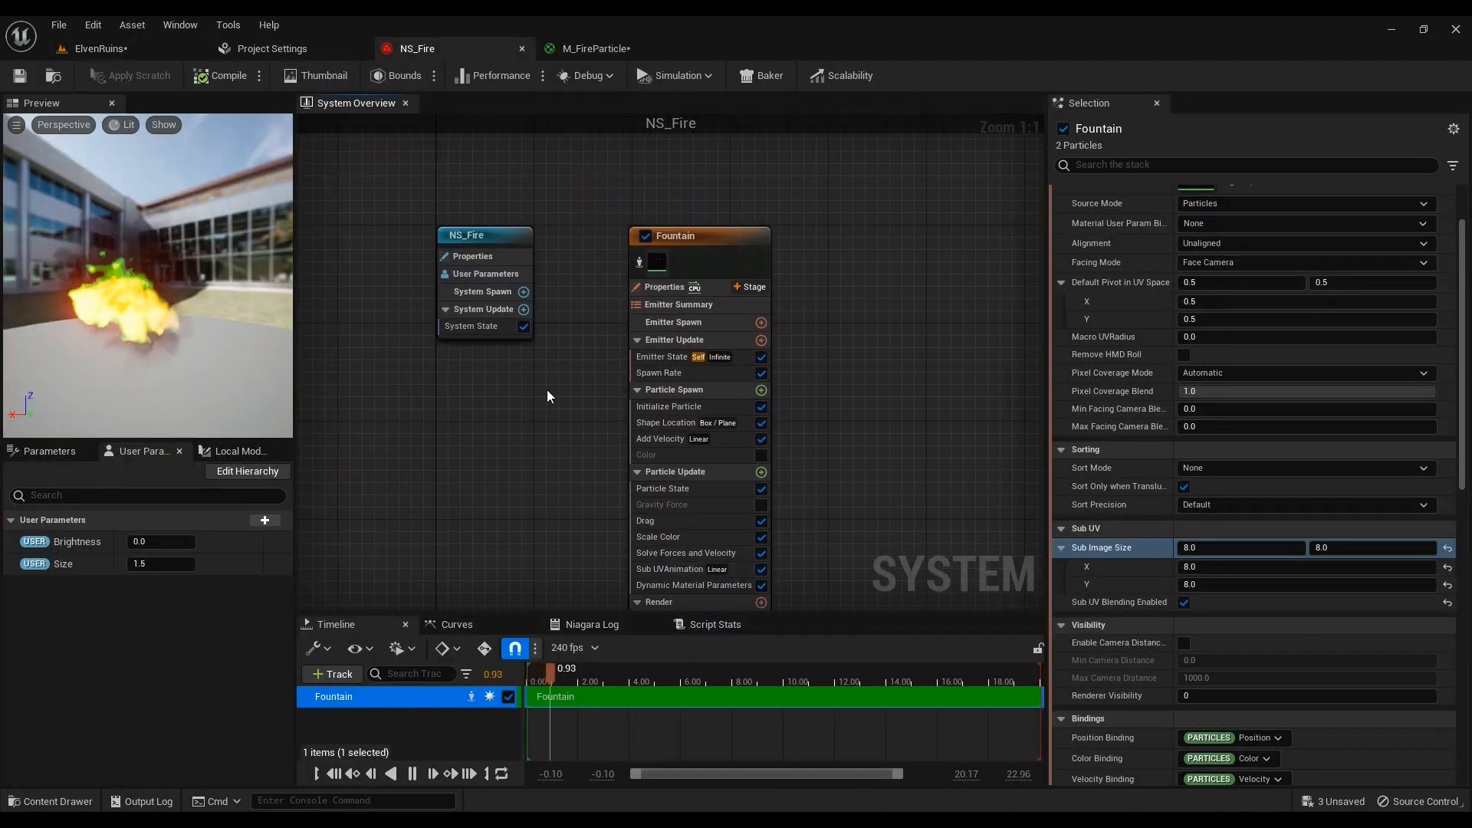
# Review NS_Fire's System State, Spawn and Update settings, including the infinite 5.0 loop
pyautogui.click(487, 326)
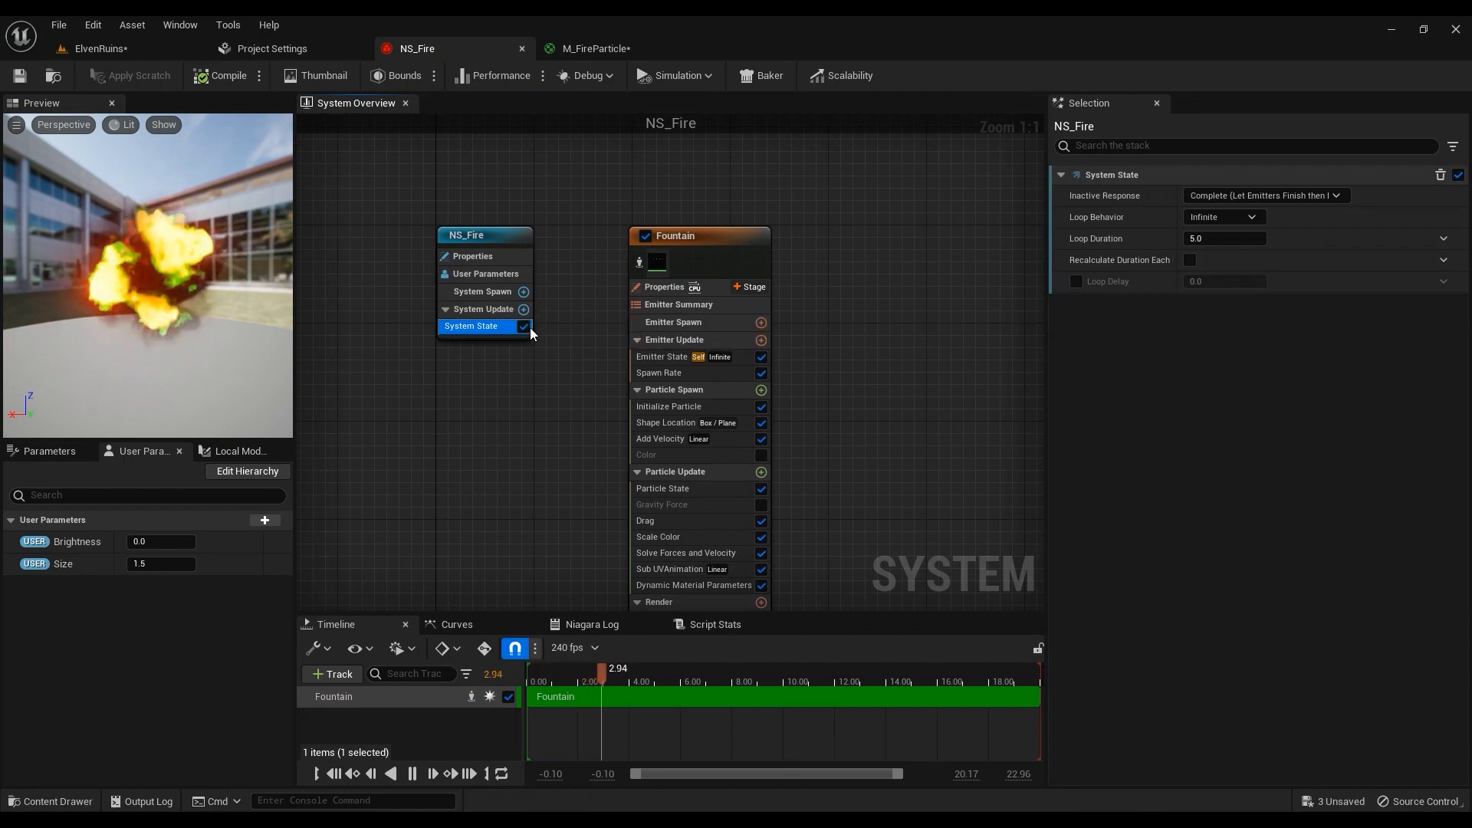
pyautogui.click(481, 296)
pyautogui.click(482, 327)
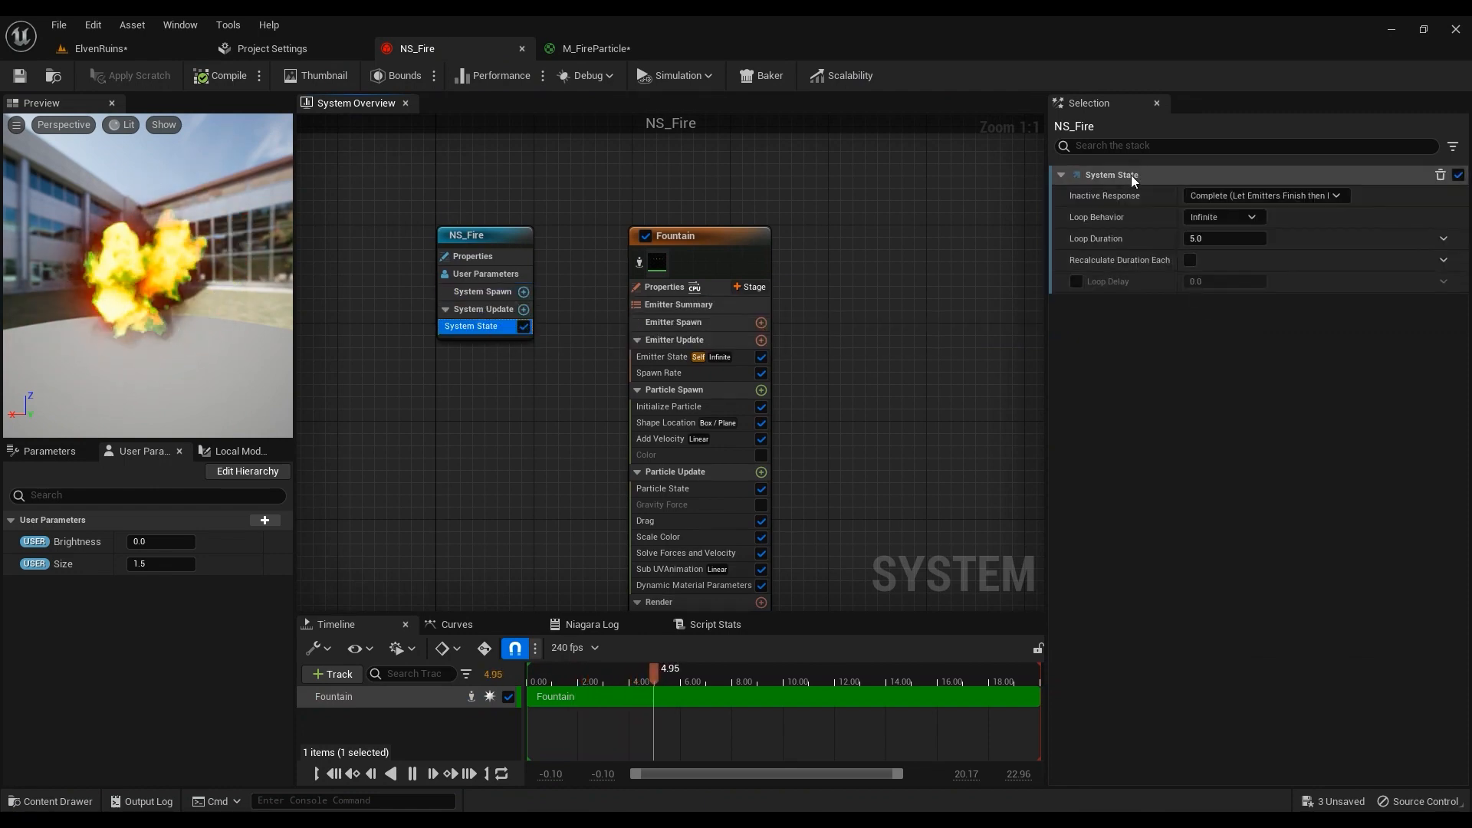
pyautogui.moveTo(1075, 200)
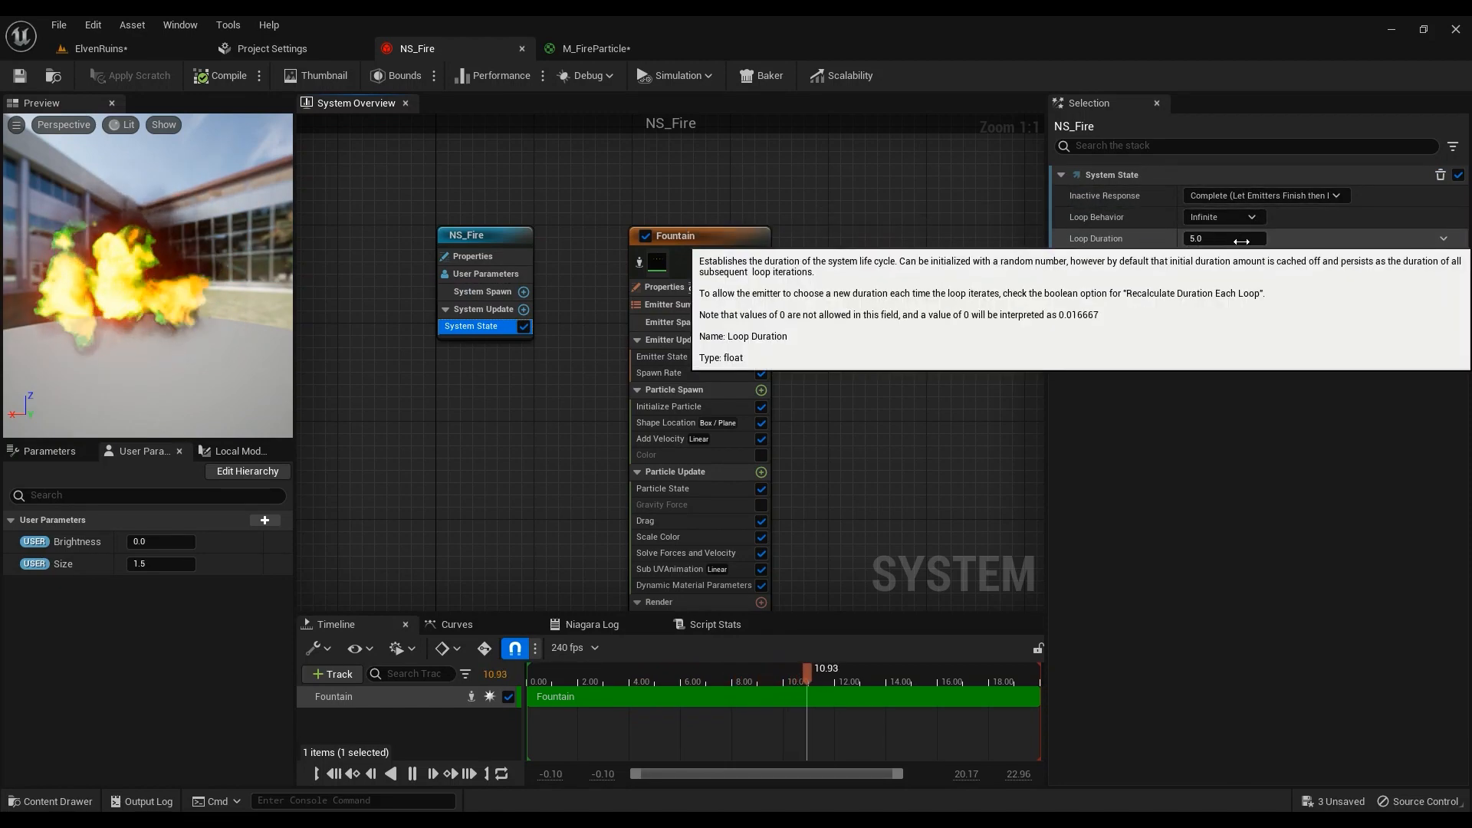
pyautogui.click(472, 309)
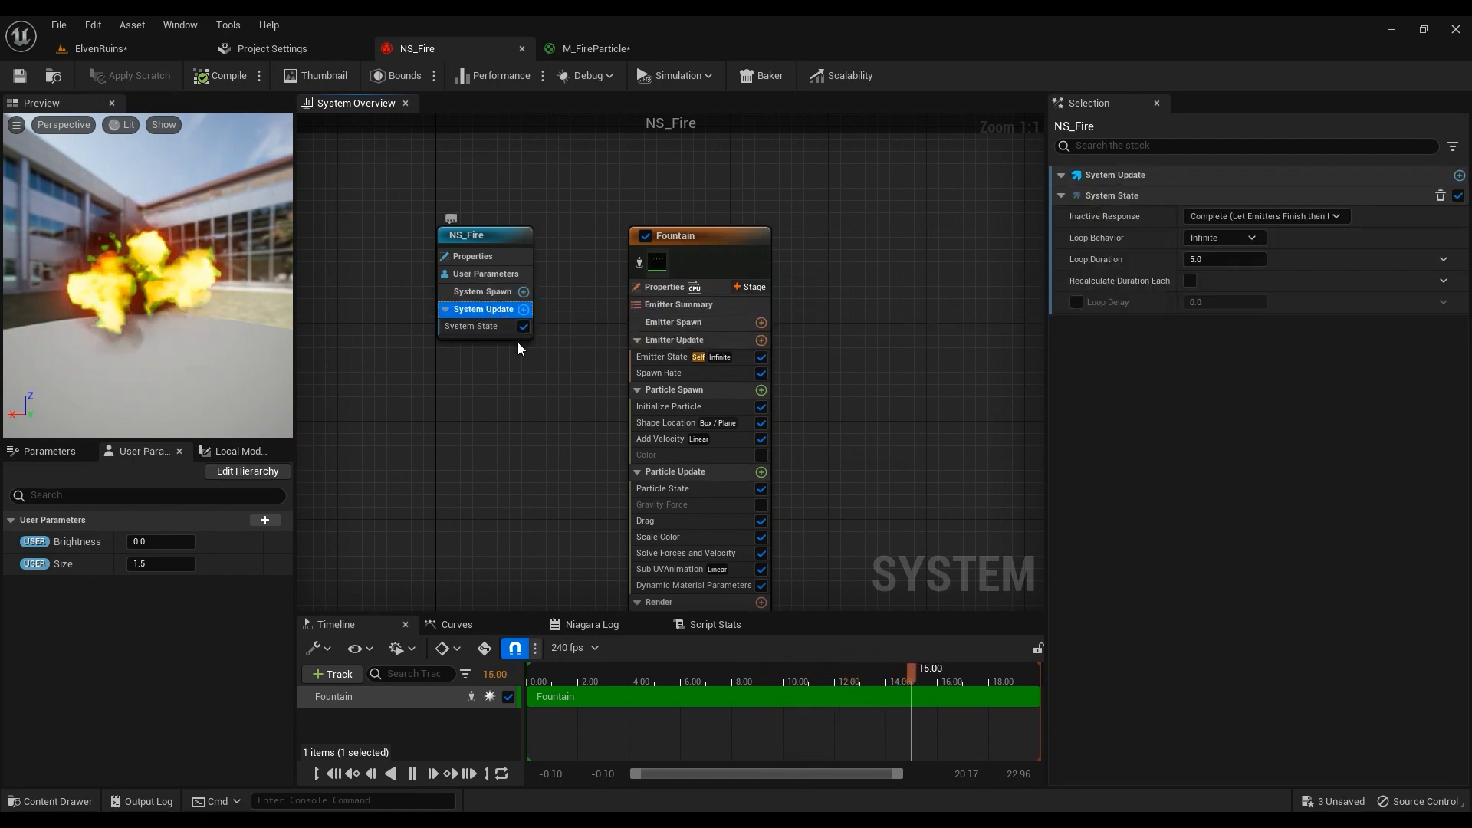
pyautogui.moveTo(872, 459); pyautogui.dragTo(851, 365, button='right')
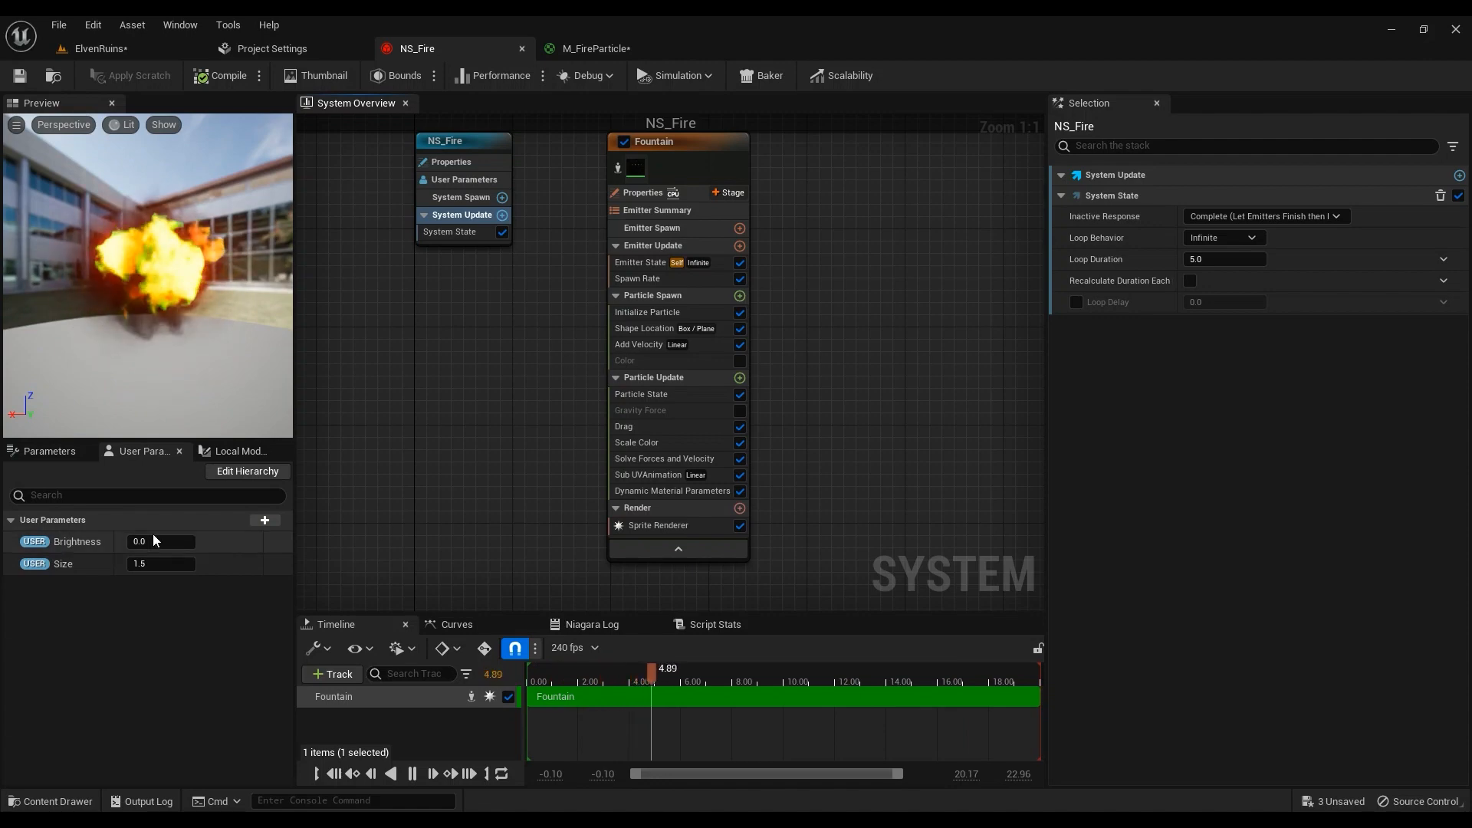
# Add a new float user parameter and delete it again, keeping only Brightness and Size
pyautogui.click(264, 521)
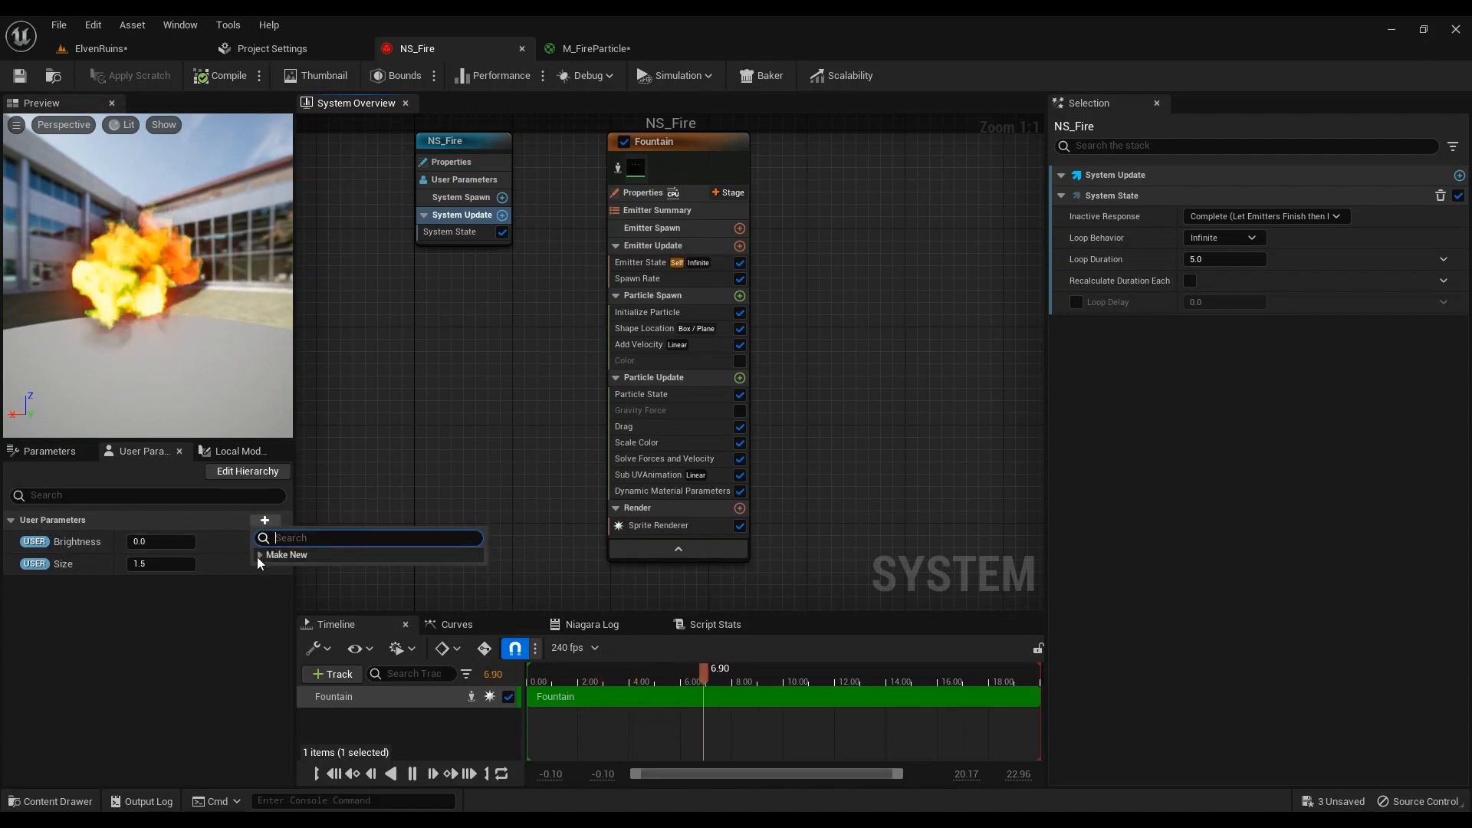
pyautogui.click(260, 555)
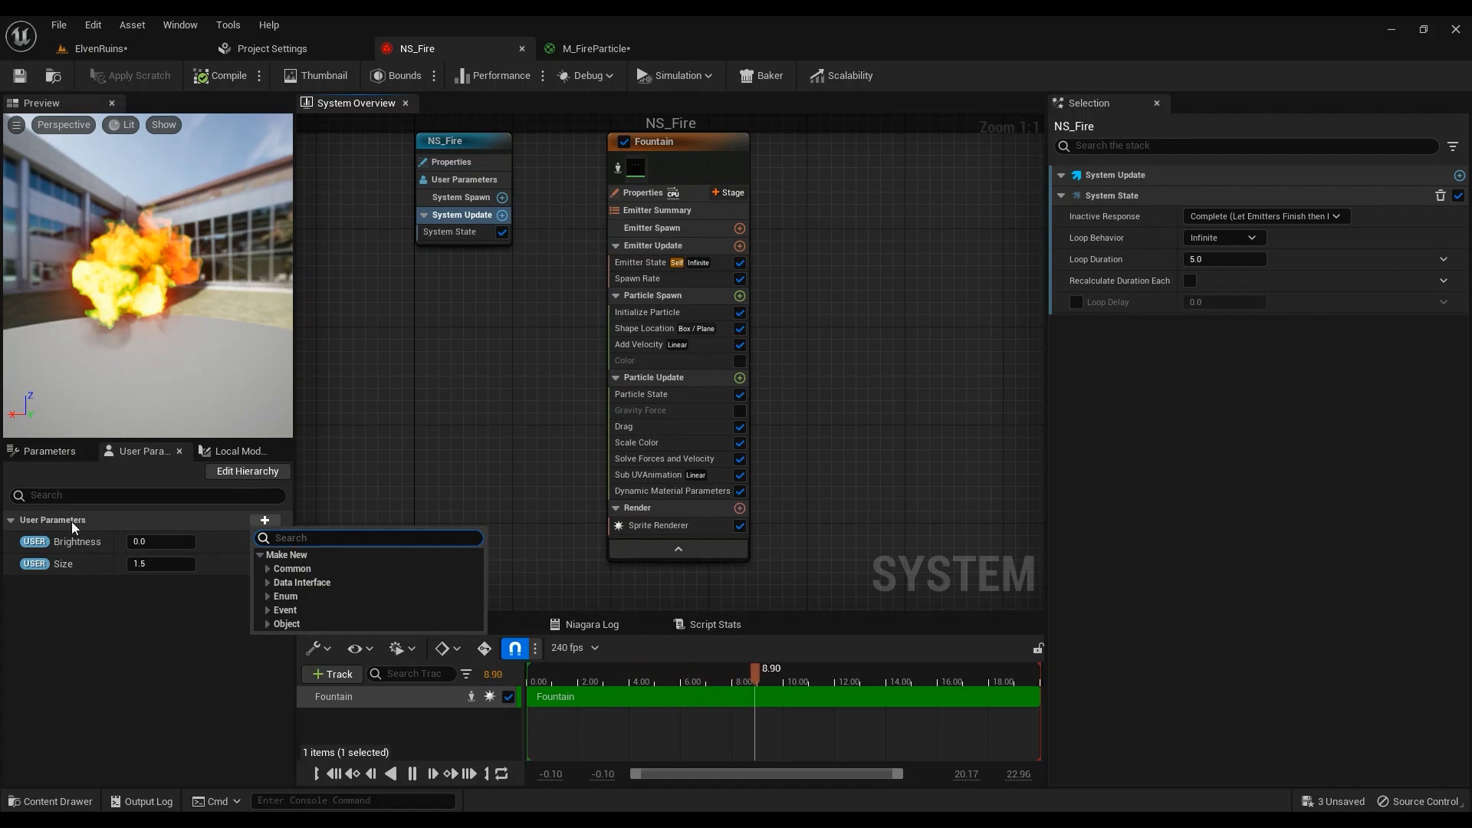
pyautogui.write('flo')
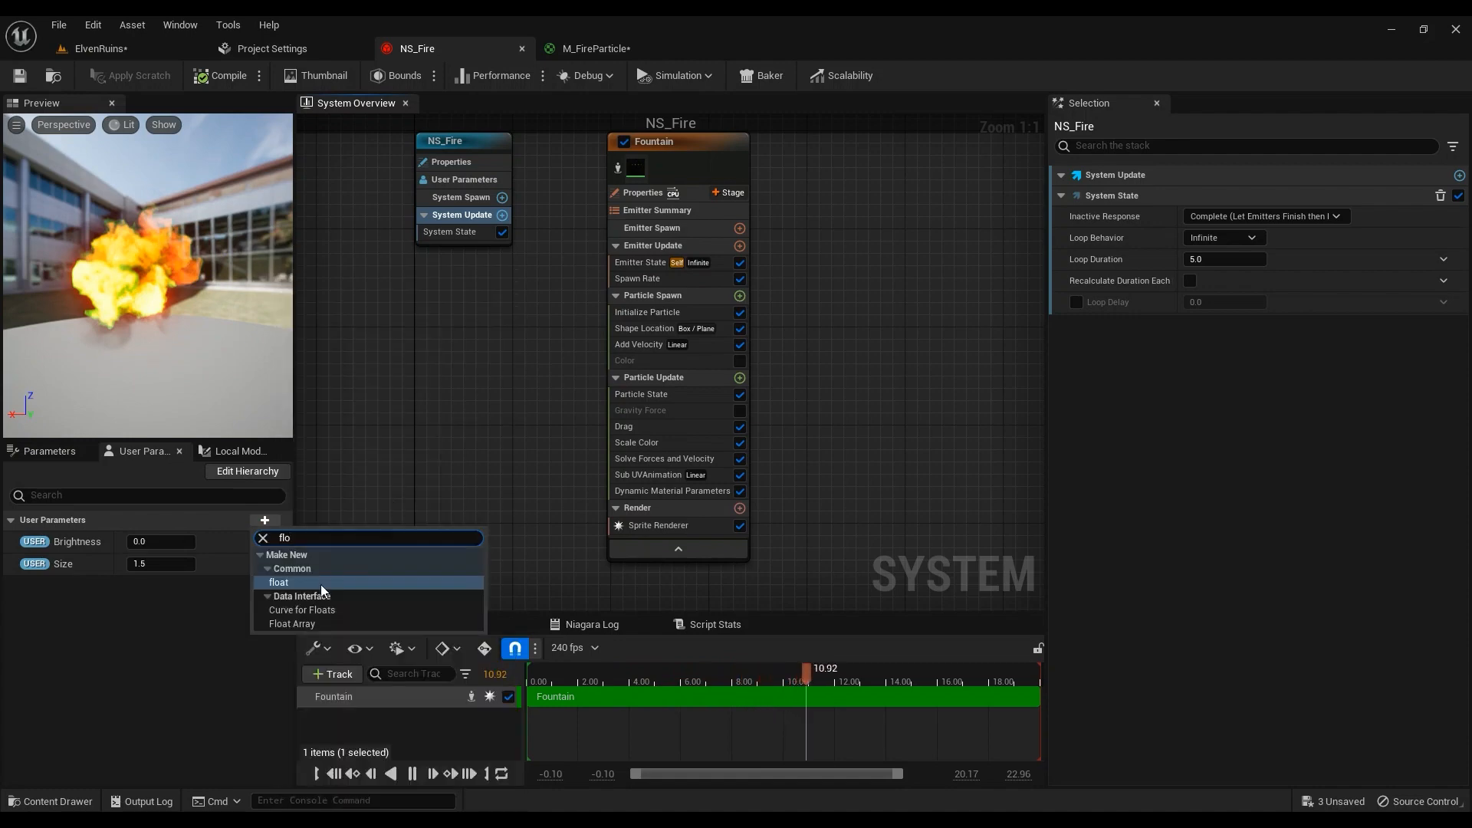
pyautogui.click(292, 583)
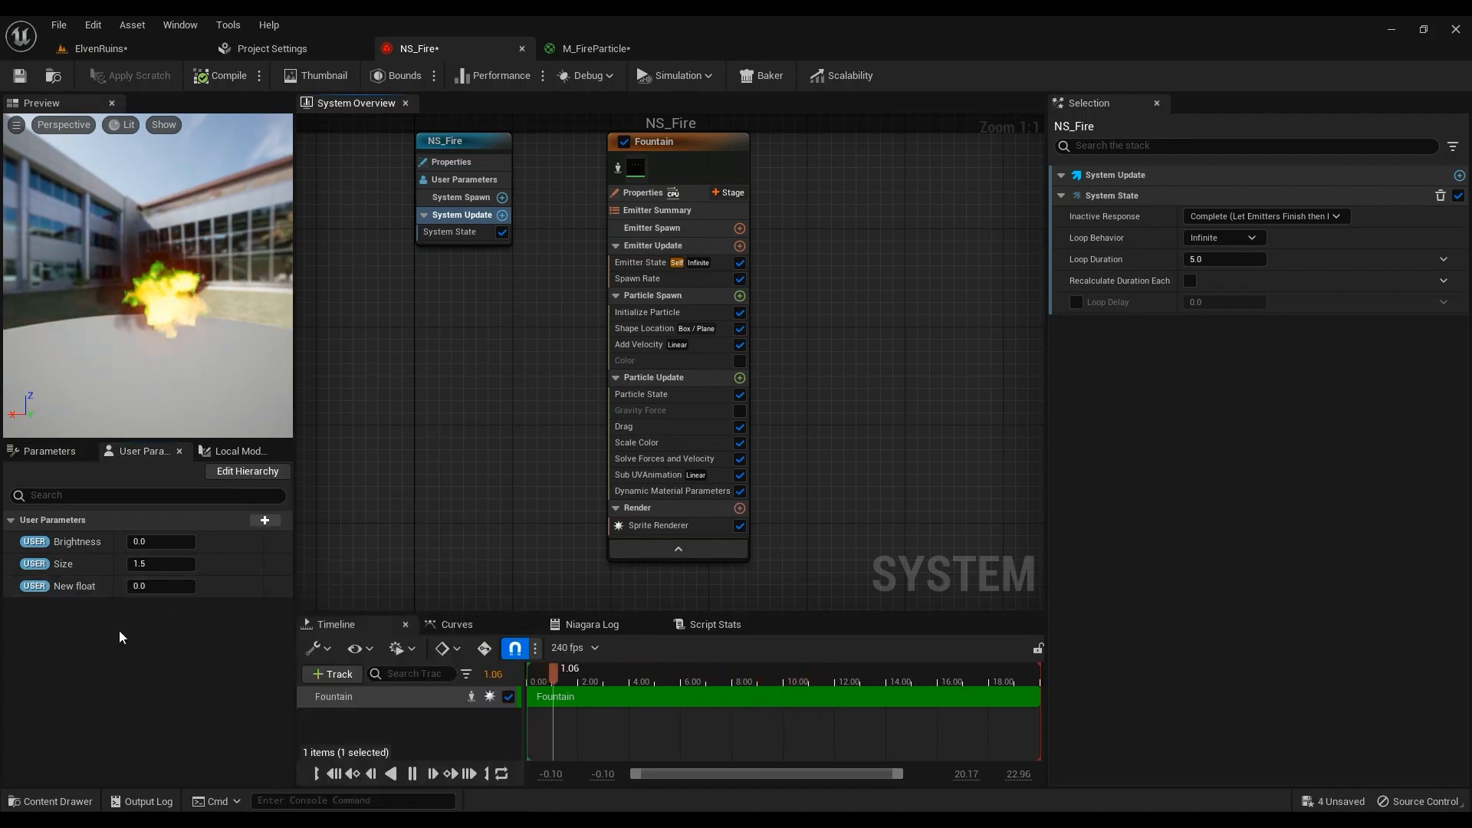
pyautogui.rightClick(76, 584)
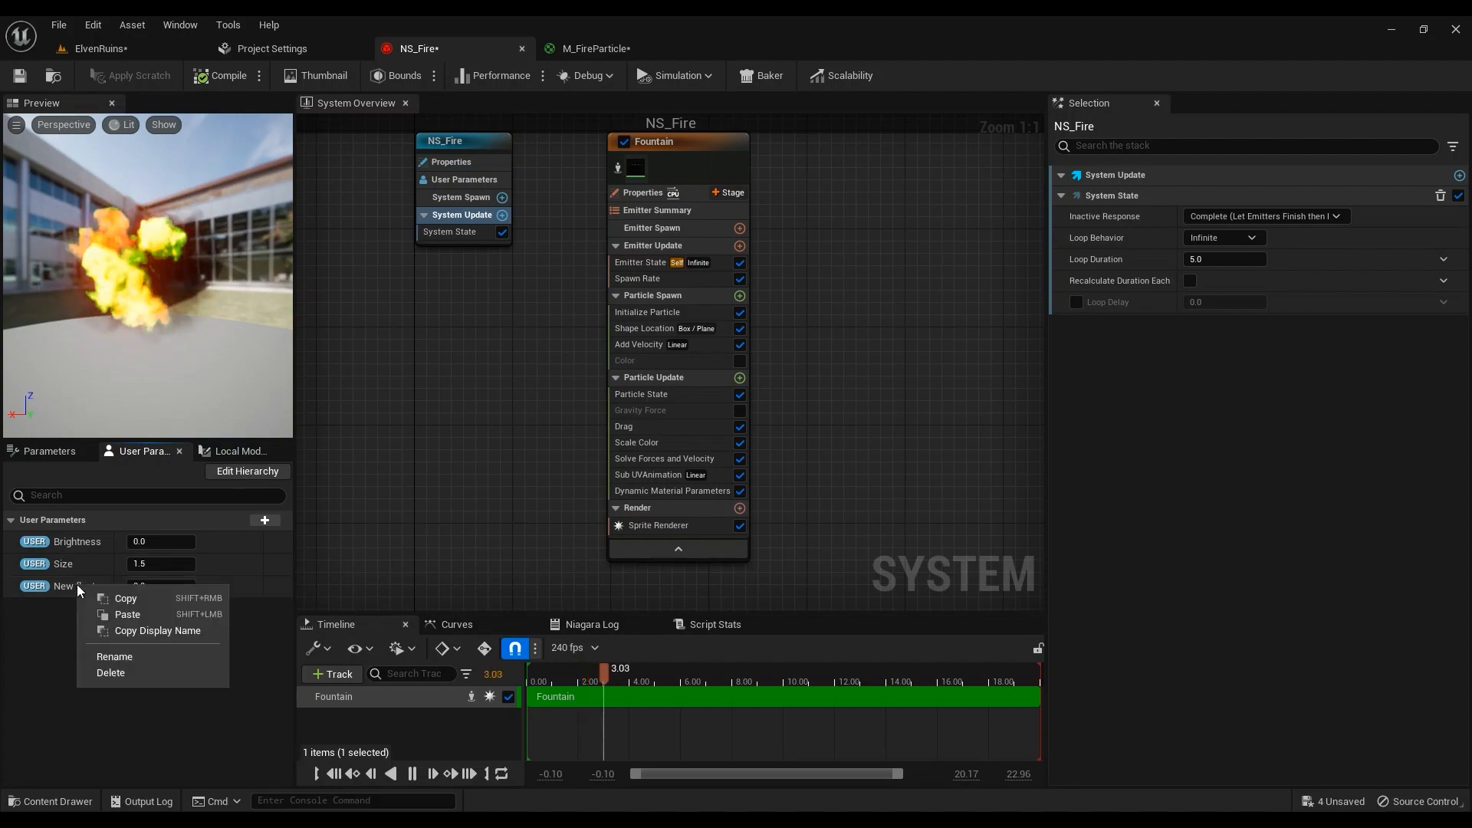
pyautogui.click(121, 669)
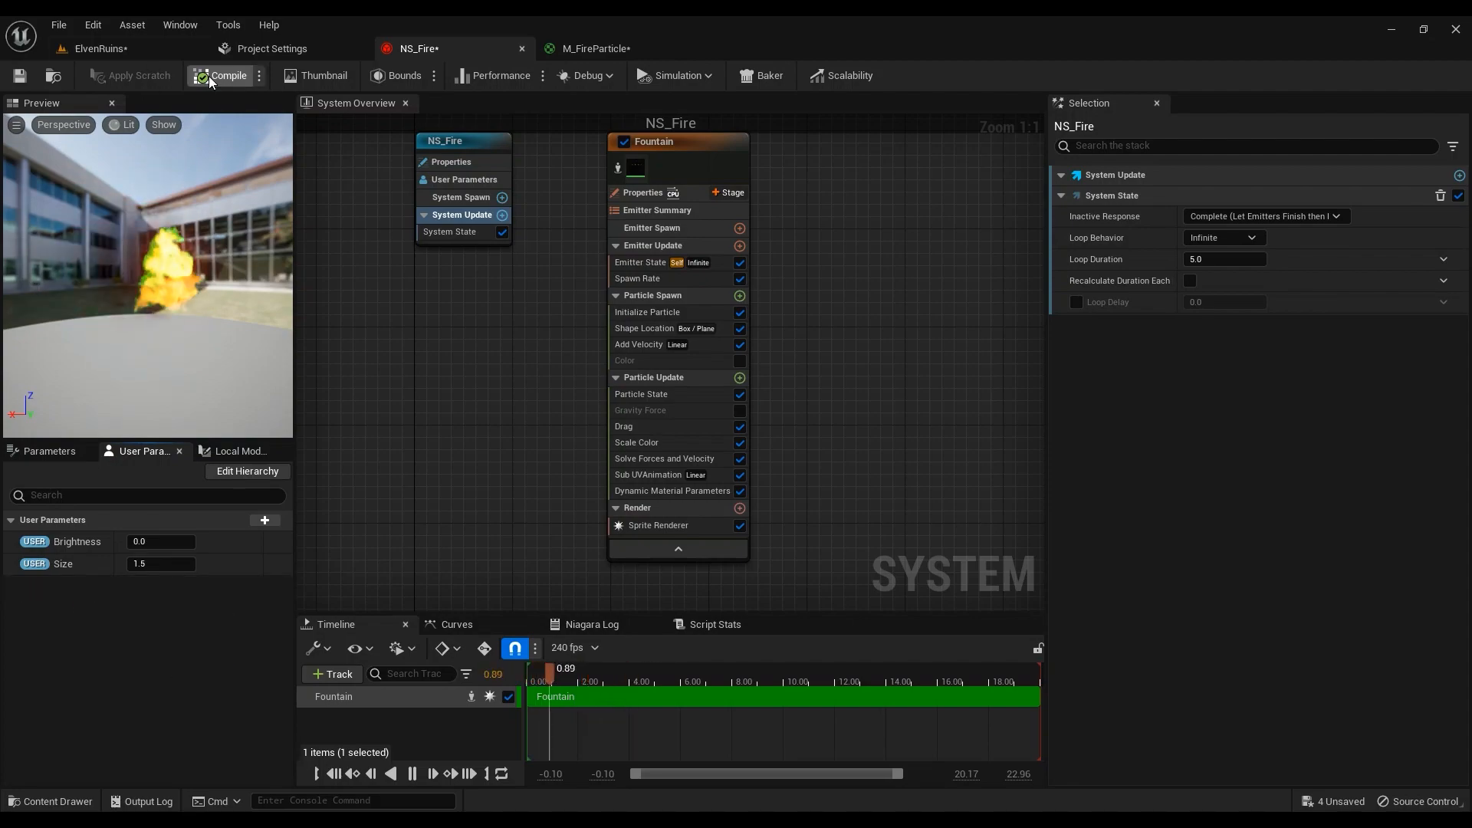
pyautogui.click(100, 48)
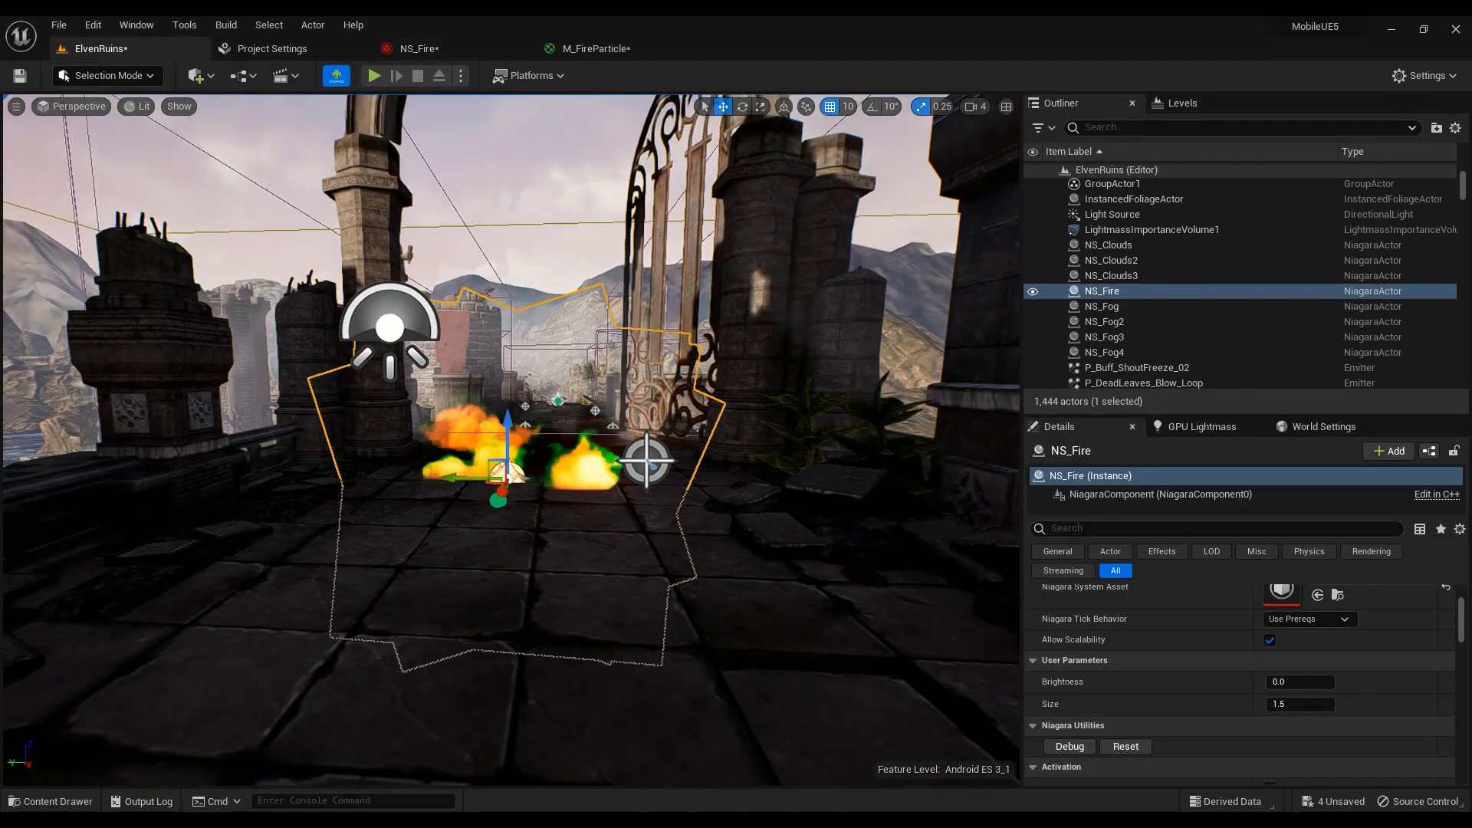
# Frame the new NS_Fire actor and fly around its yellow-orange flames beside the gate
pyautogui.press('f')
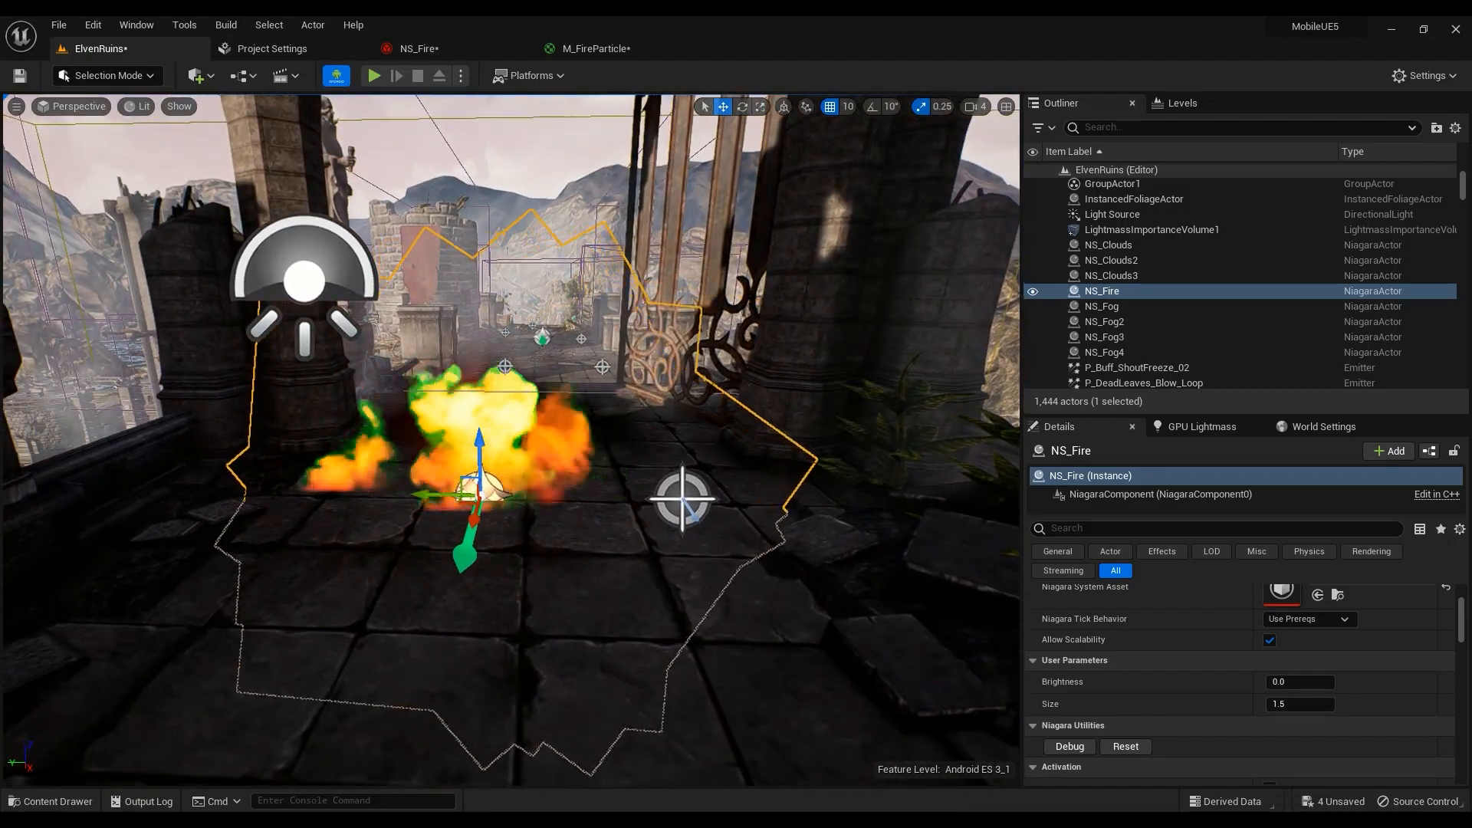
pyautogui.moveTo(512, 440)
pyautogui.mouseDown(button='right')
pyautogui.moveTo(548, 448)
pyautogui.moveTo(528, 437)
pyautogui.mouseUp(button='right')
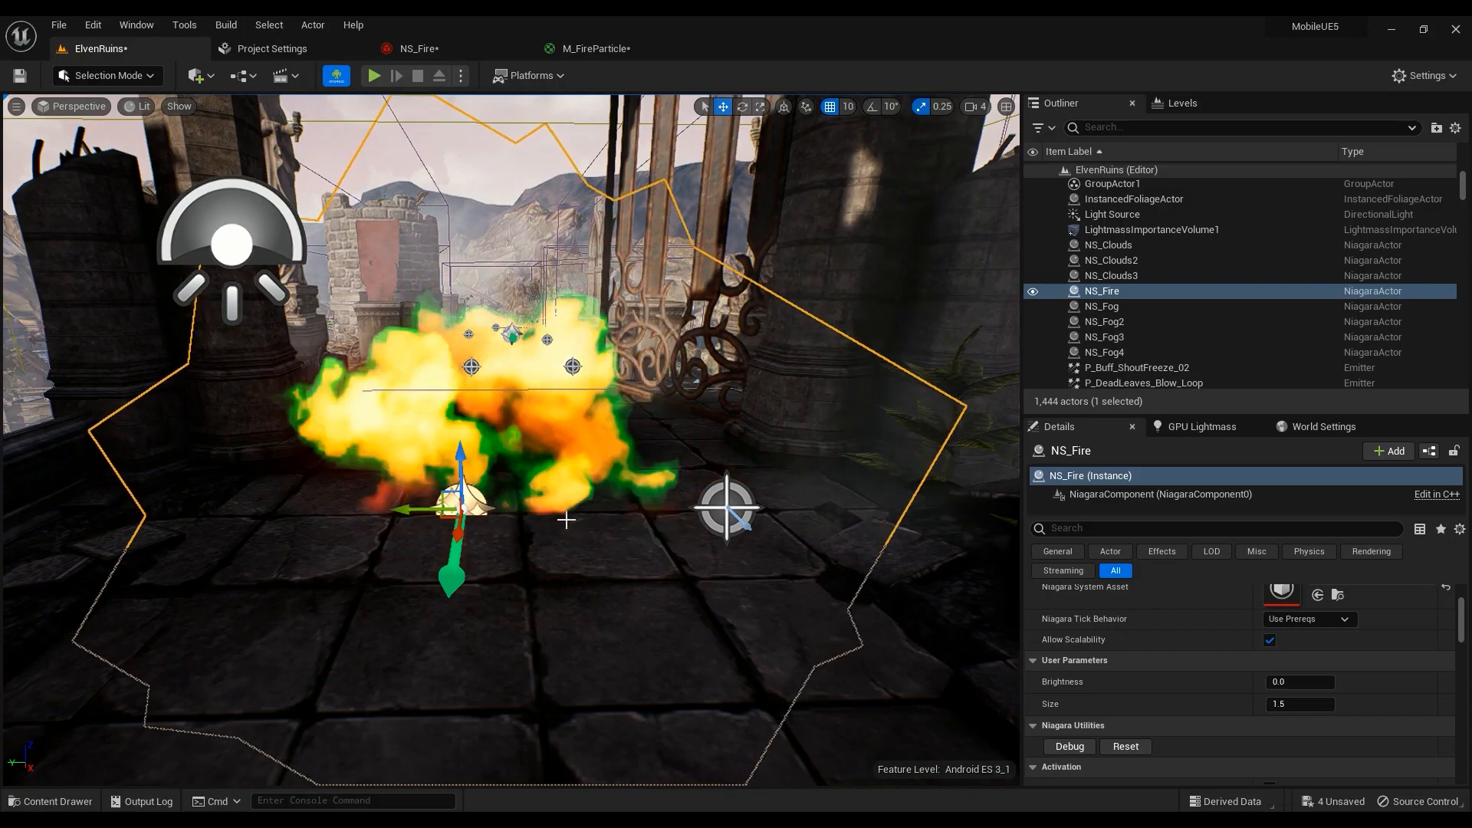
pyautogui.moveTo(634, 562)
pyautogui.mouseDown(button='right')
pyautogui.moveTo(586, 529)
pyautogui.moveTo(638, 565)
pyautogui.moveTo(661, 560)
pyautogui.mouseUp(button='right')
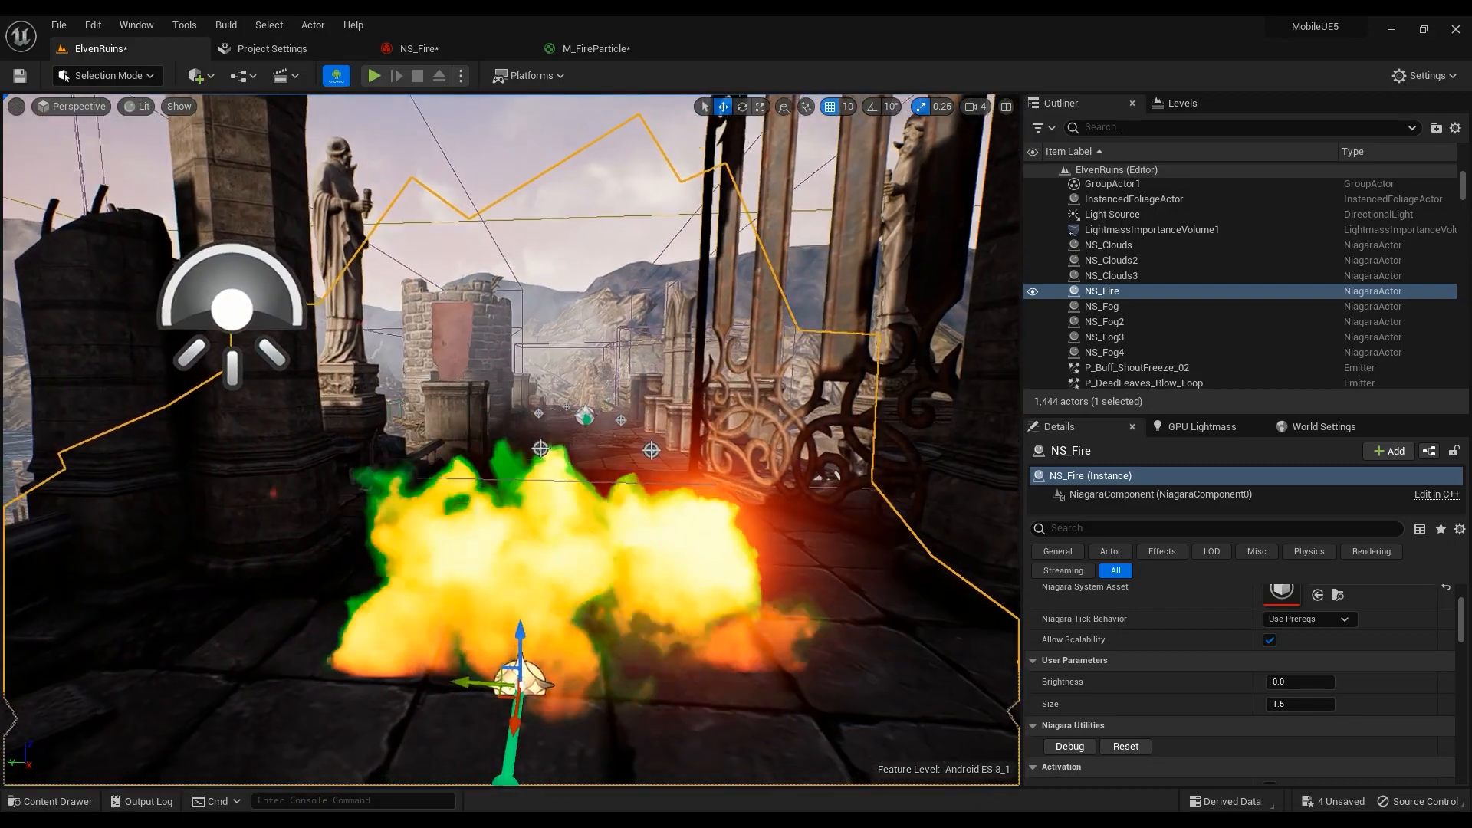
pyautogui.moveTo(519, 615); pyautogui.dragTo(483, 537, button='right')
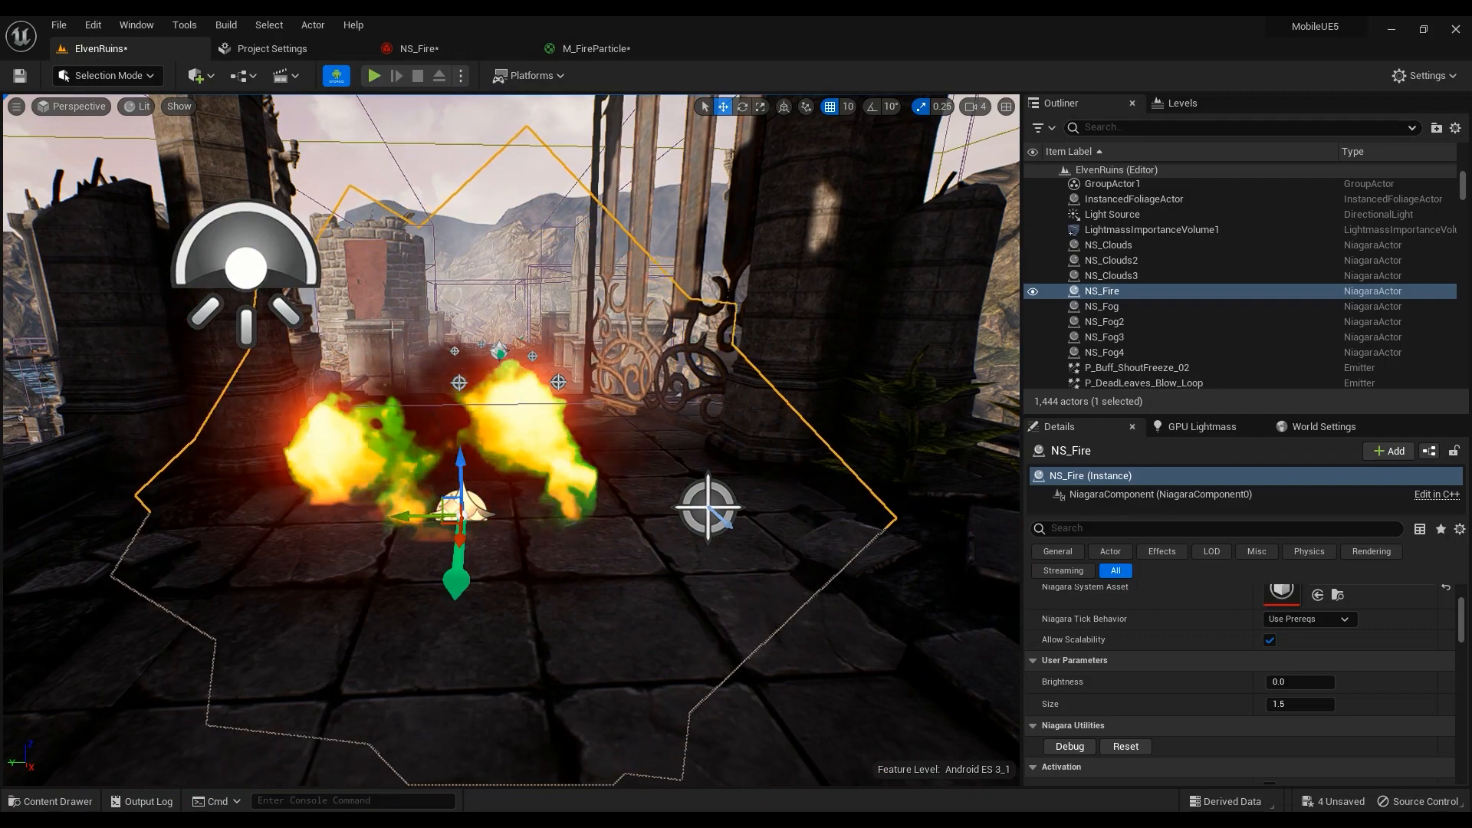